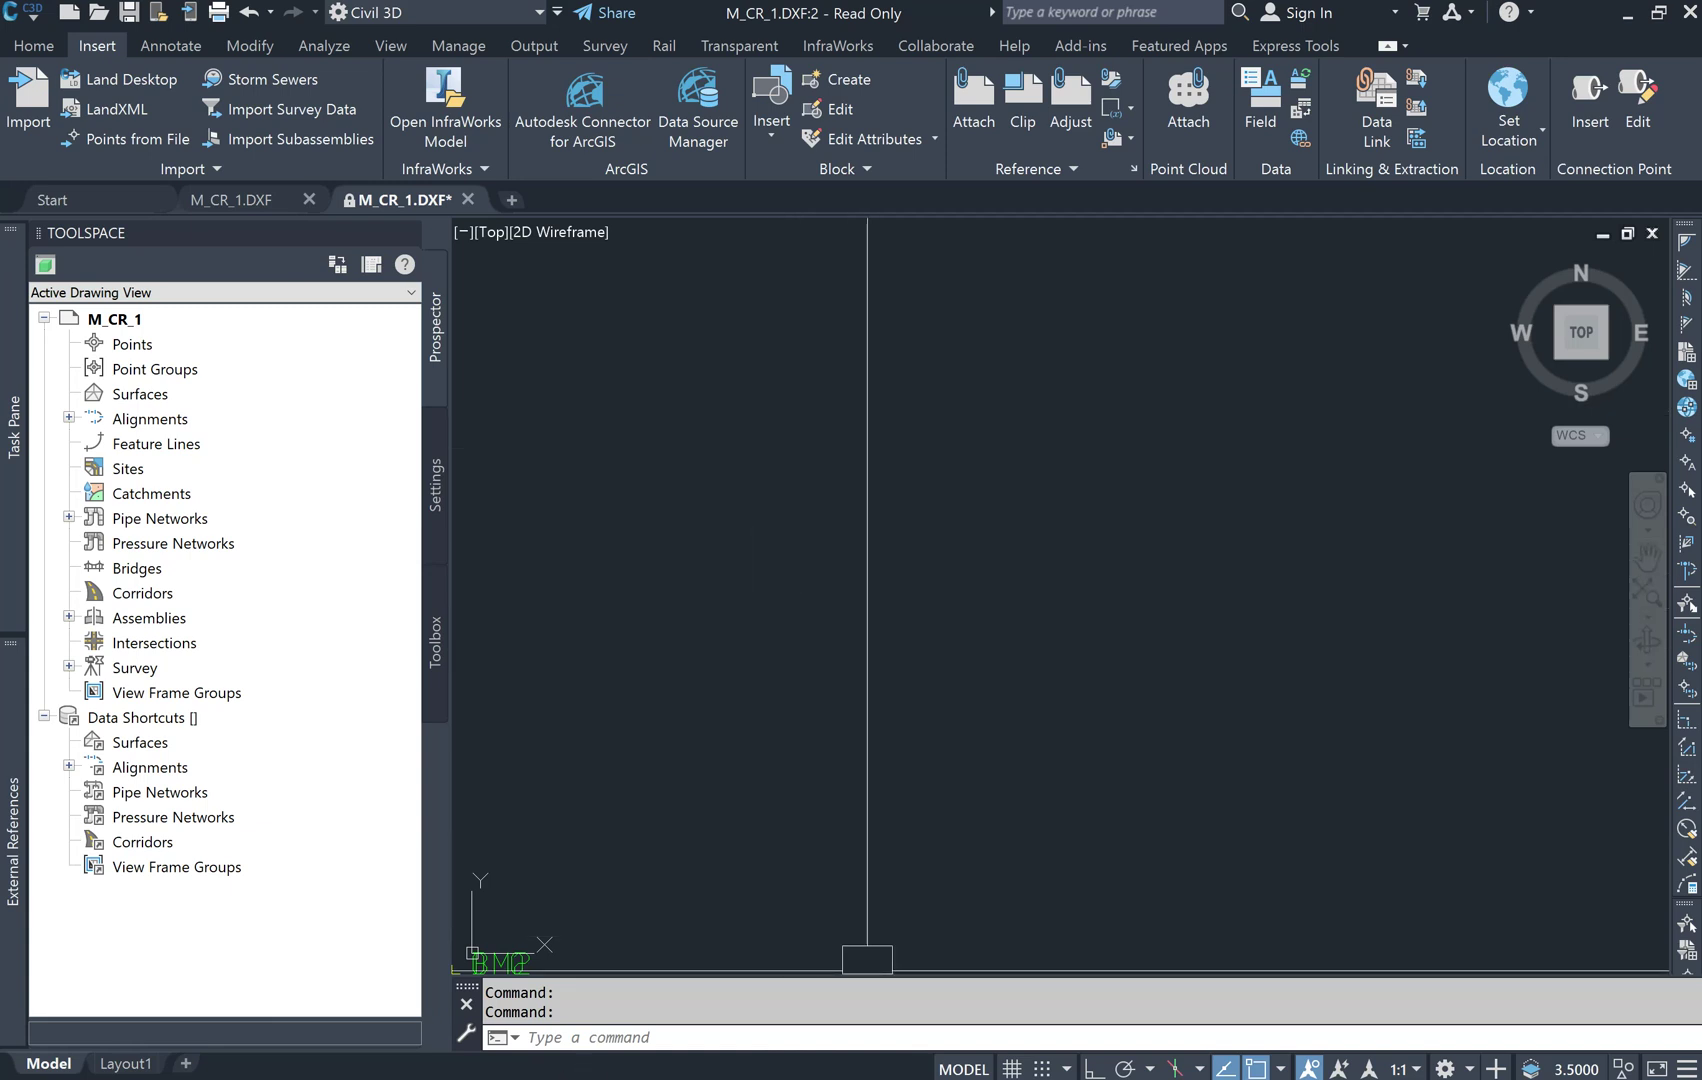
Check the M_CR_1 DXF file in the Controll Rooms folder in File Explorer, and return to its read-only drawing in Civil 3D
mouse_move(650, 1070)
left_click(654, 900)
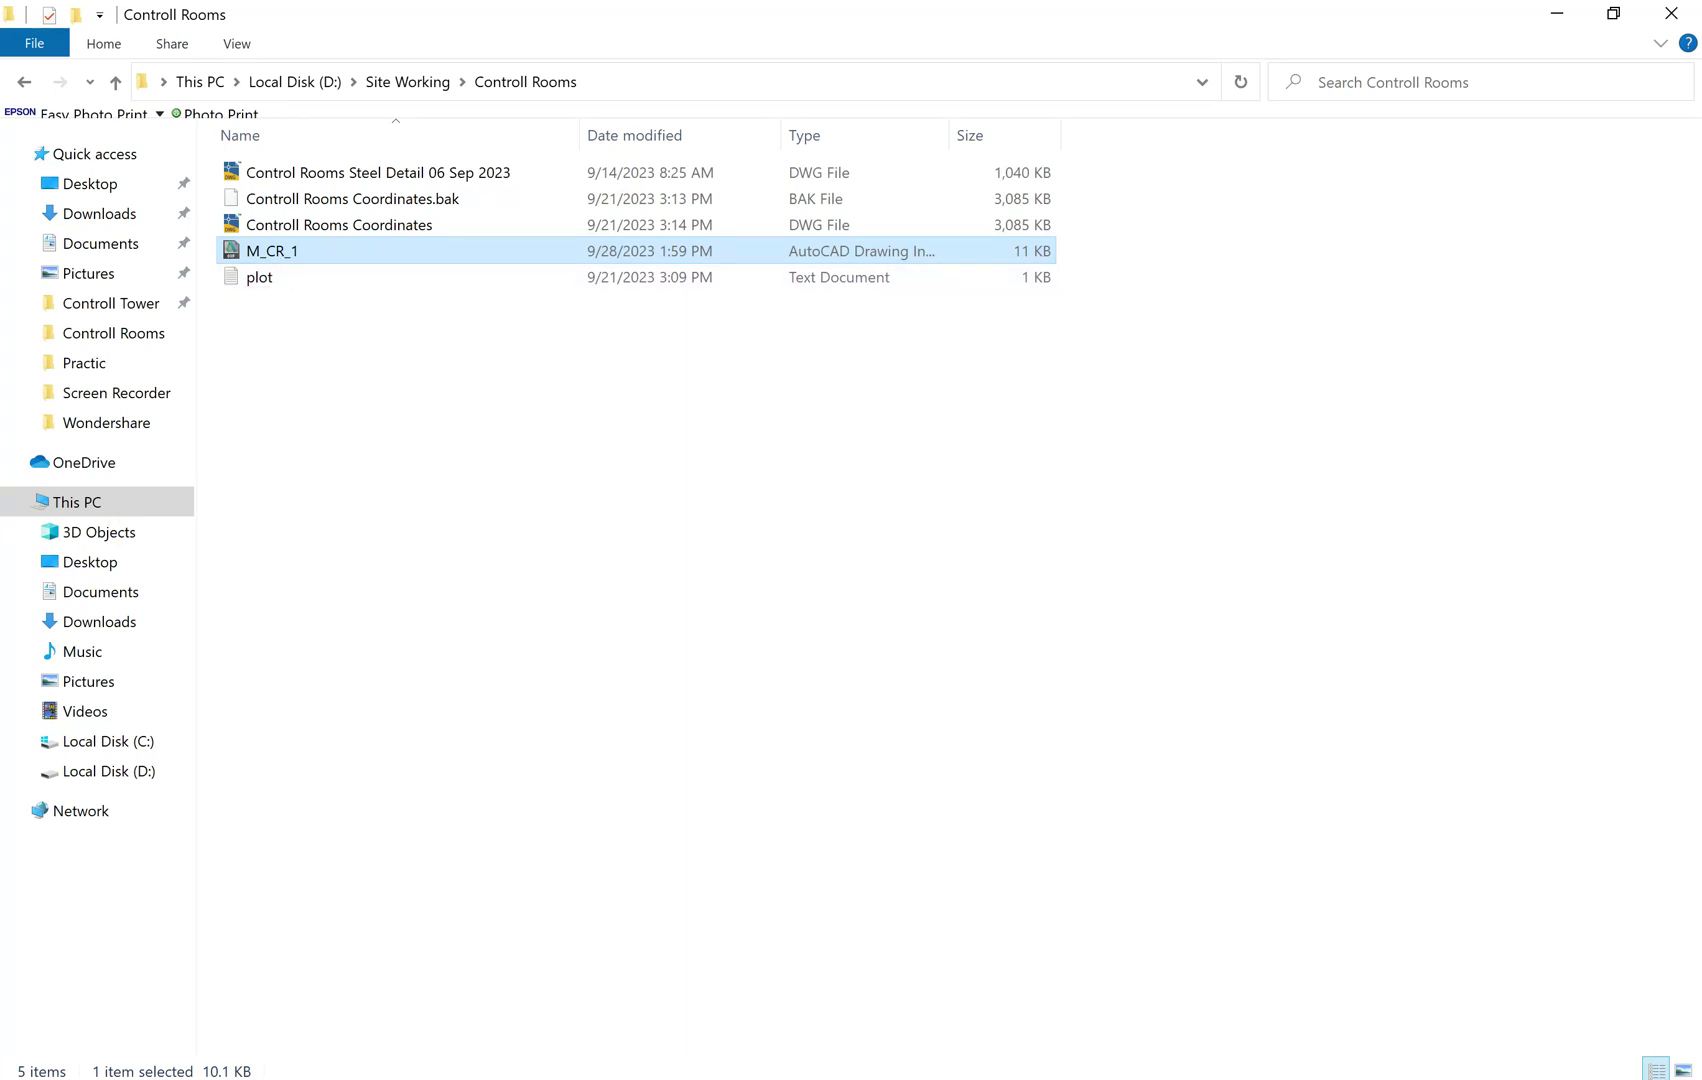
mouse_move(511, 1072)
mouse_move(266, 259)
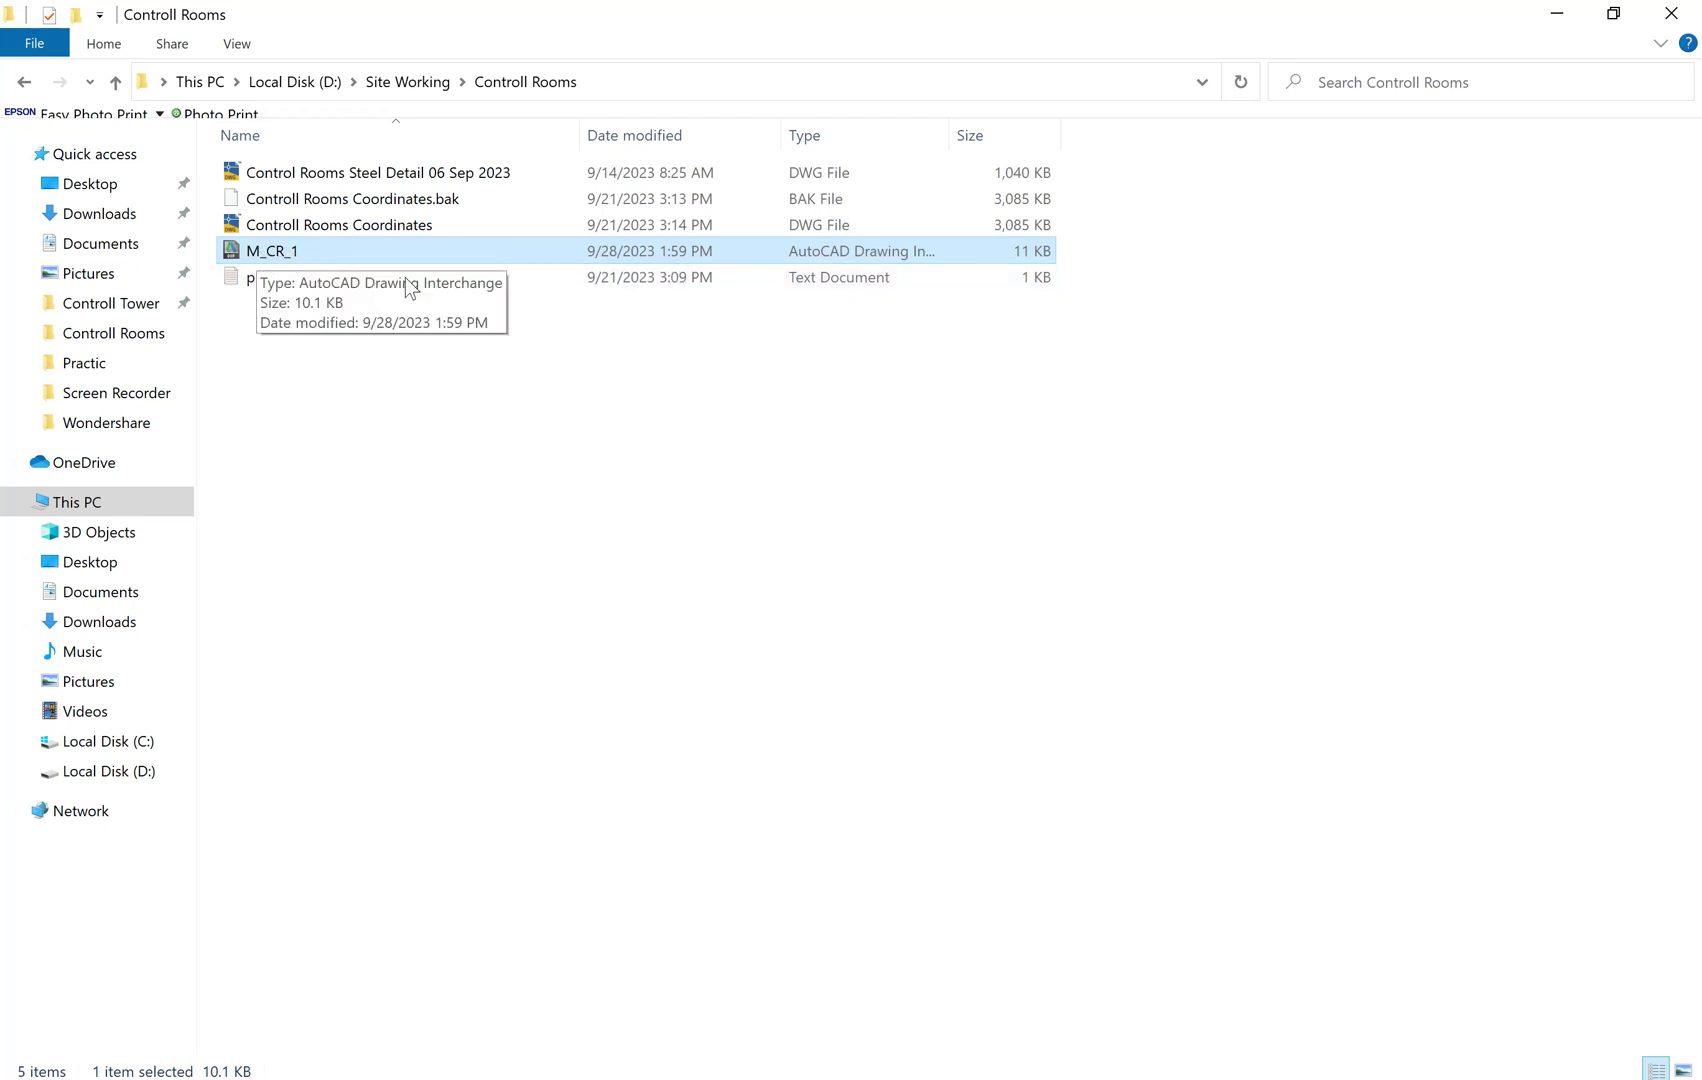
left_click(985, 1078)
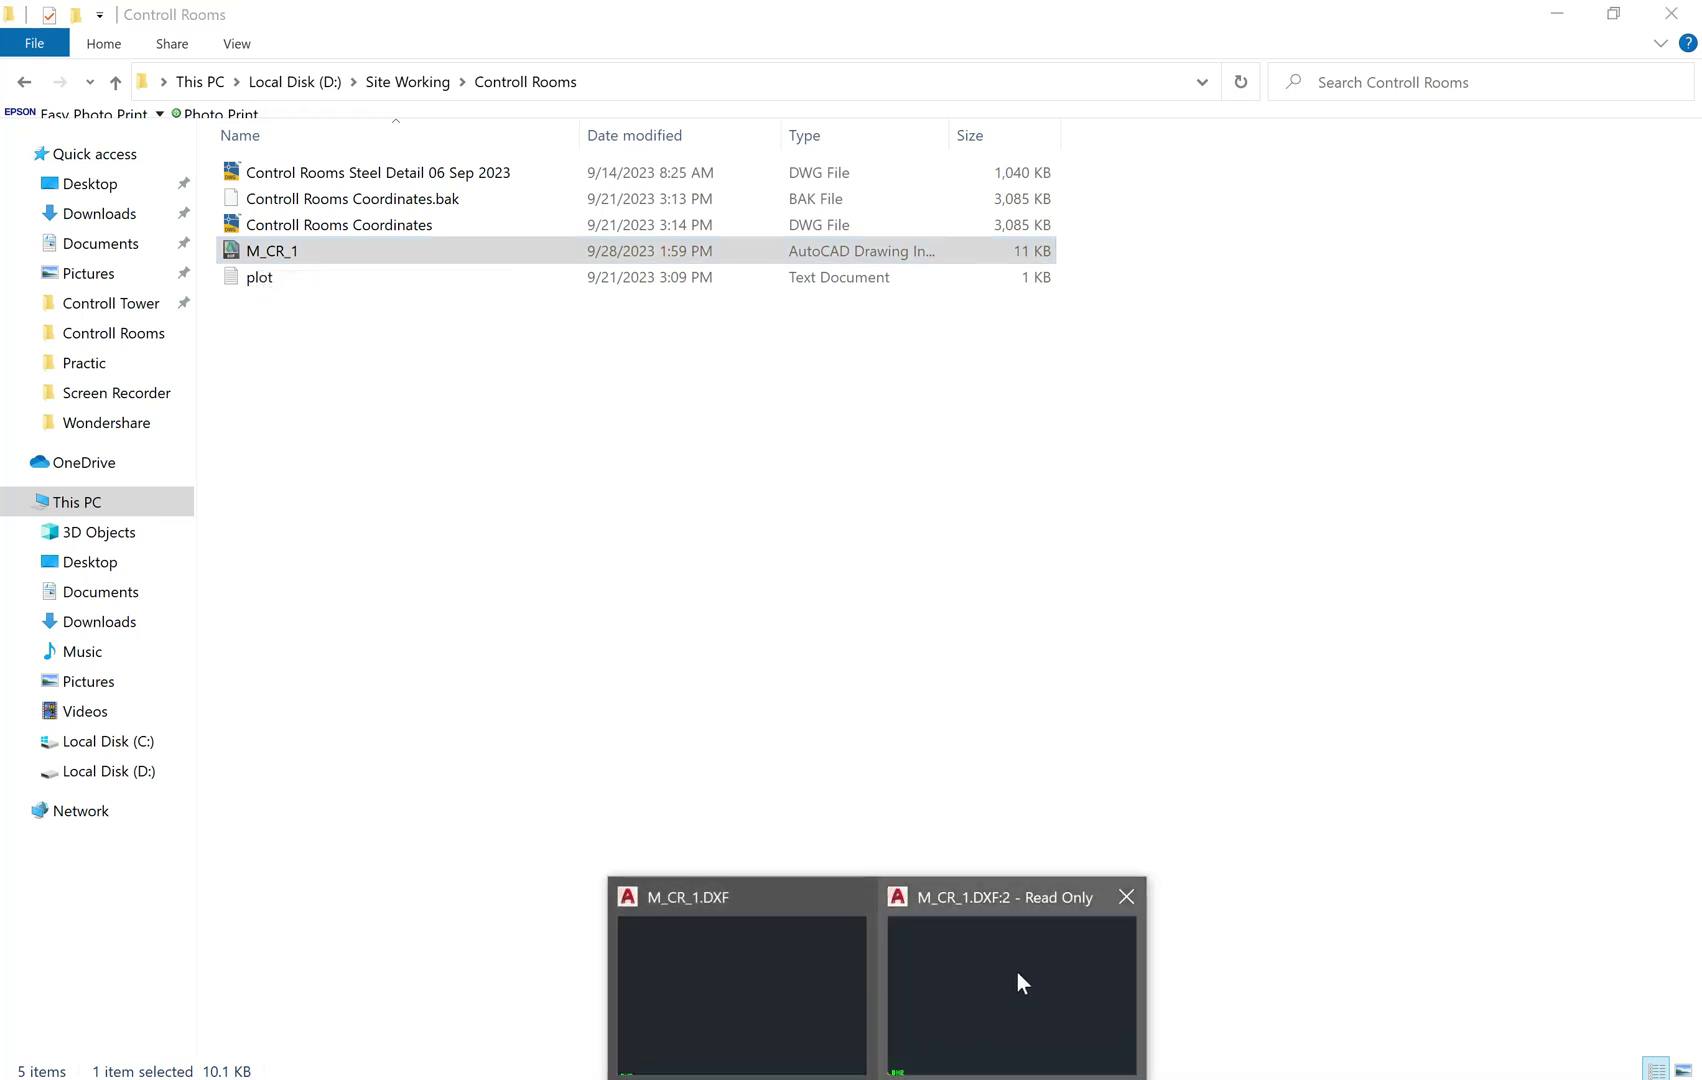
left_click(1007, 969)
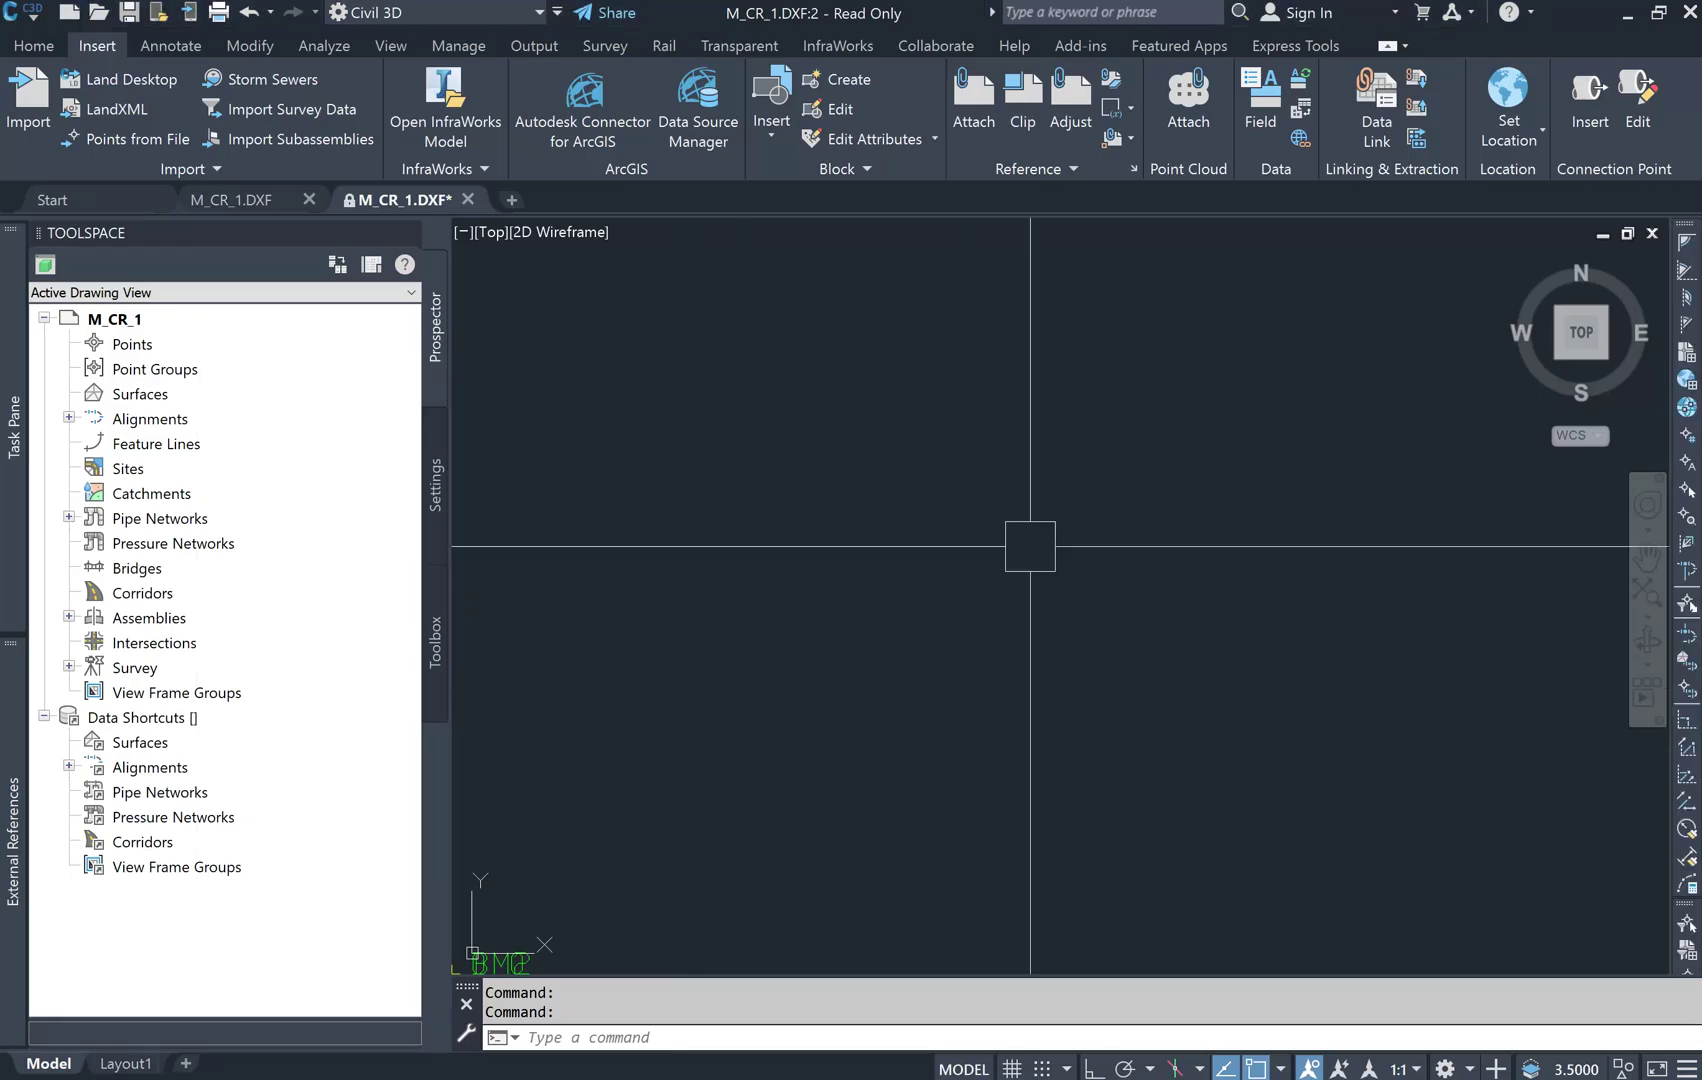
Erase the benchmark point markers and their overlapping BM labels near the drawing origin
scroll(900, 575, "down", 5)
middle_click_drag(851, 656, 886, 542)
scroll(680, 612, "up", 6)
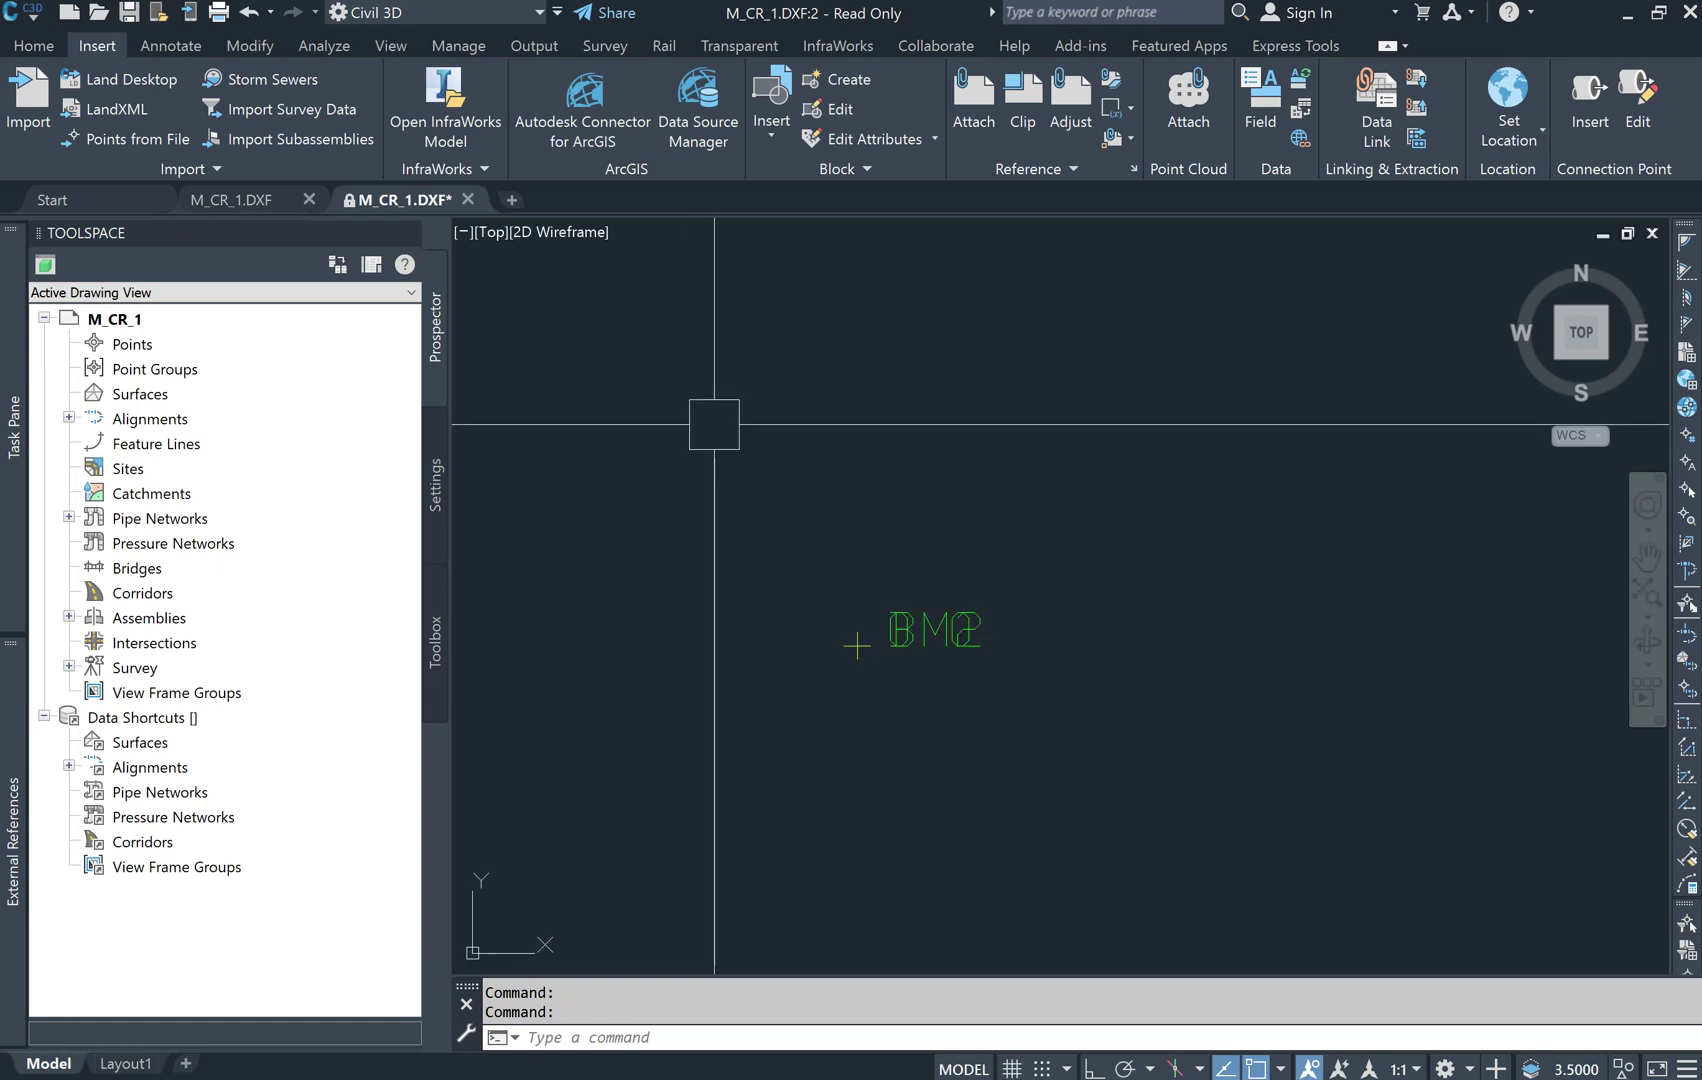
left_click(748, 402)
left_click(1133, 784)
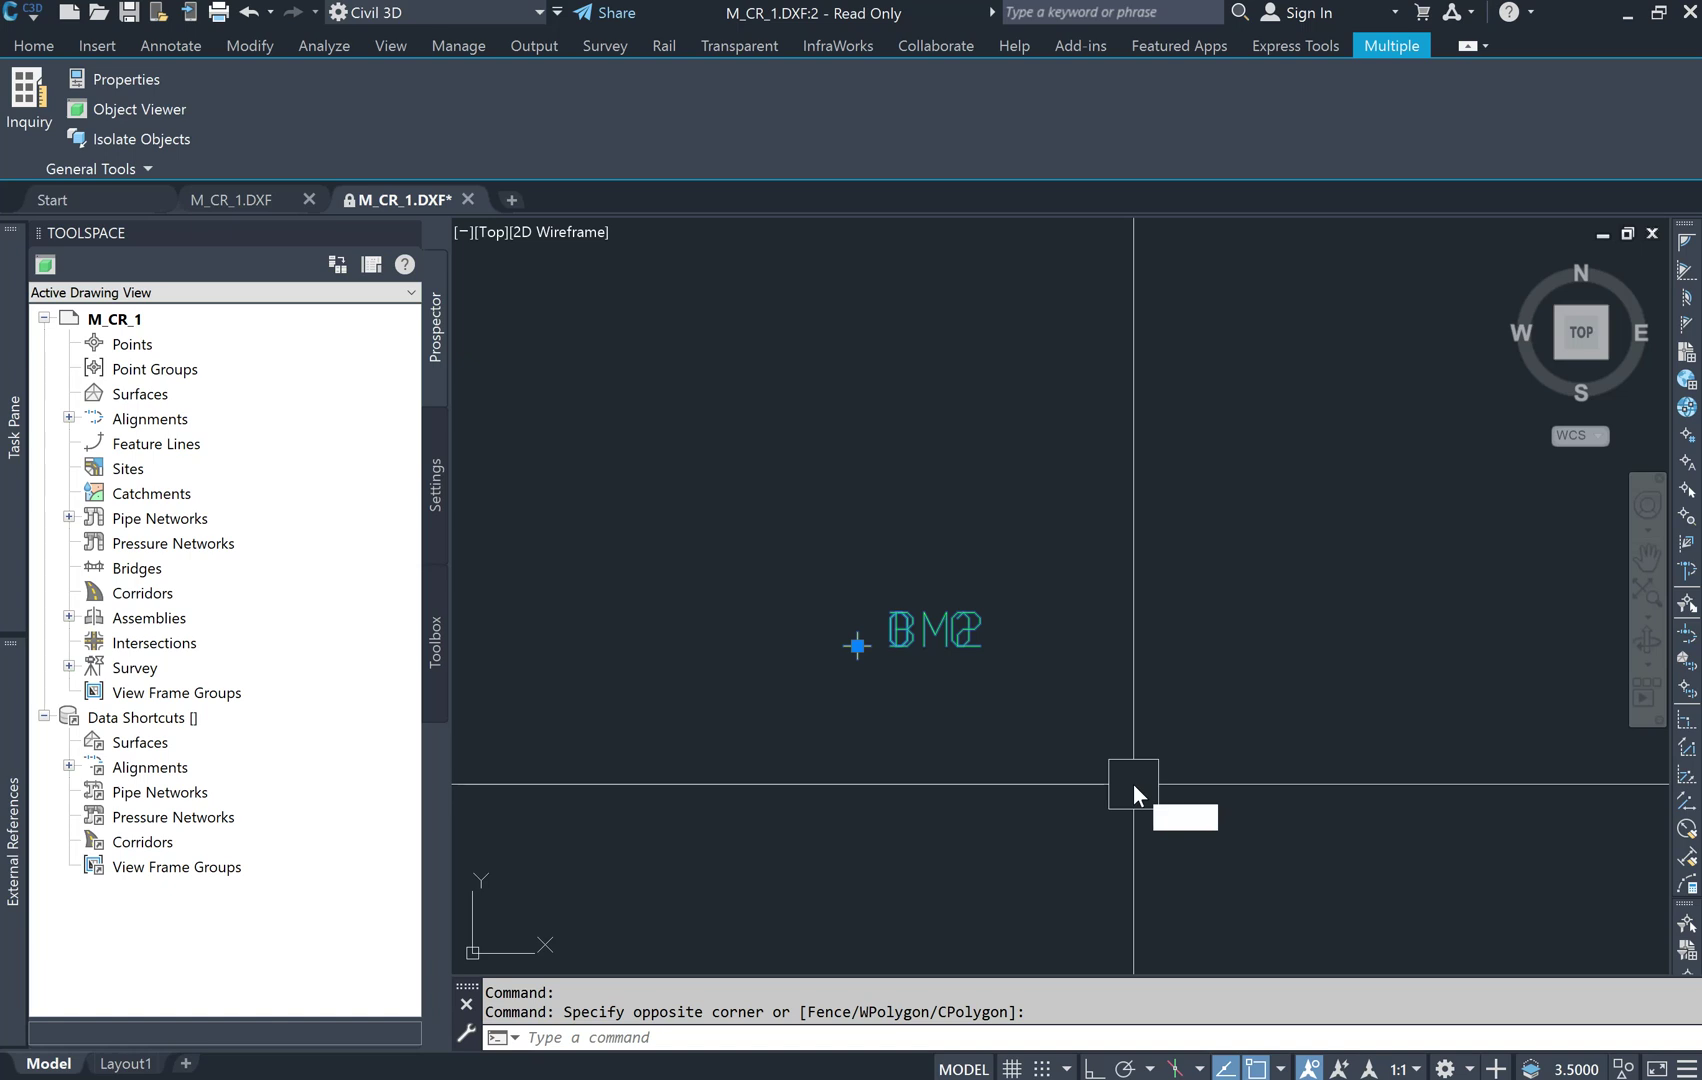
type("E")
key("Return")
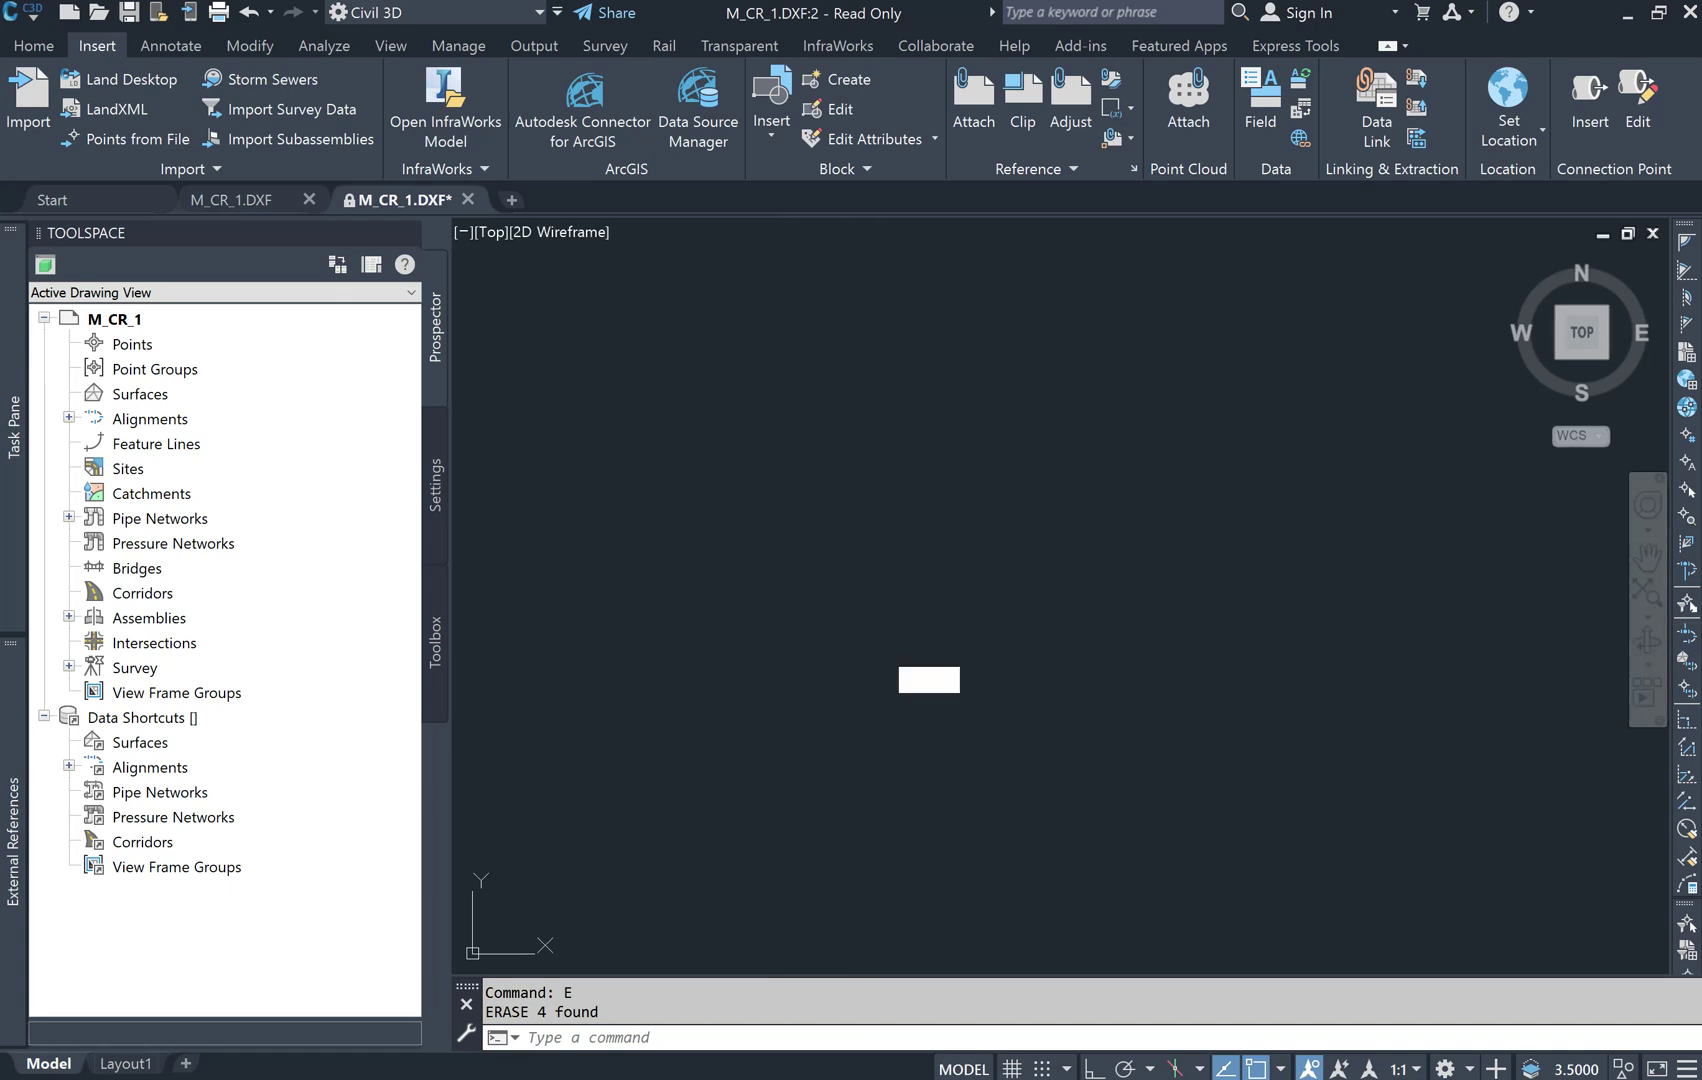
Zoom to the drawing extents and examine the survey points and their overlapping coordinate, height and ID labels
middle_click(879, 685)
middle_click(879, 685)
scroll(1012, 692, "down", 5)
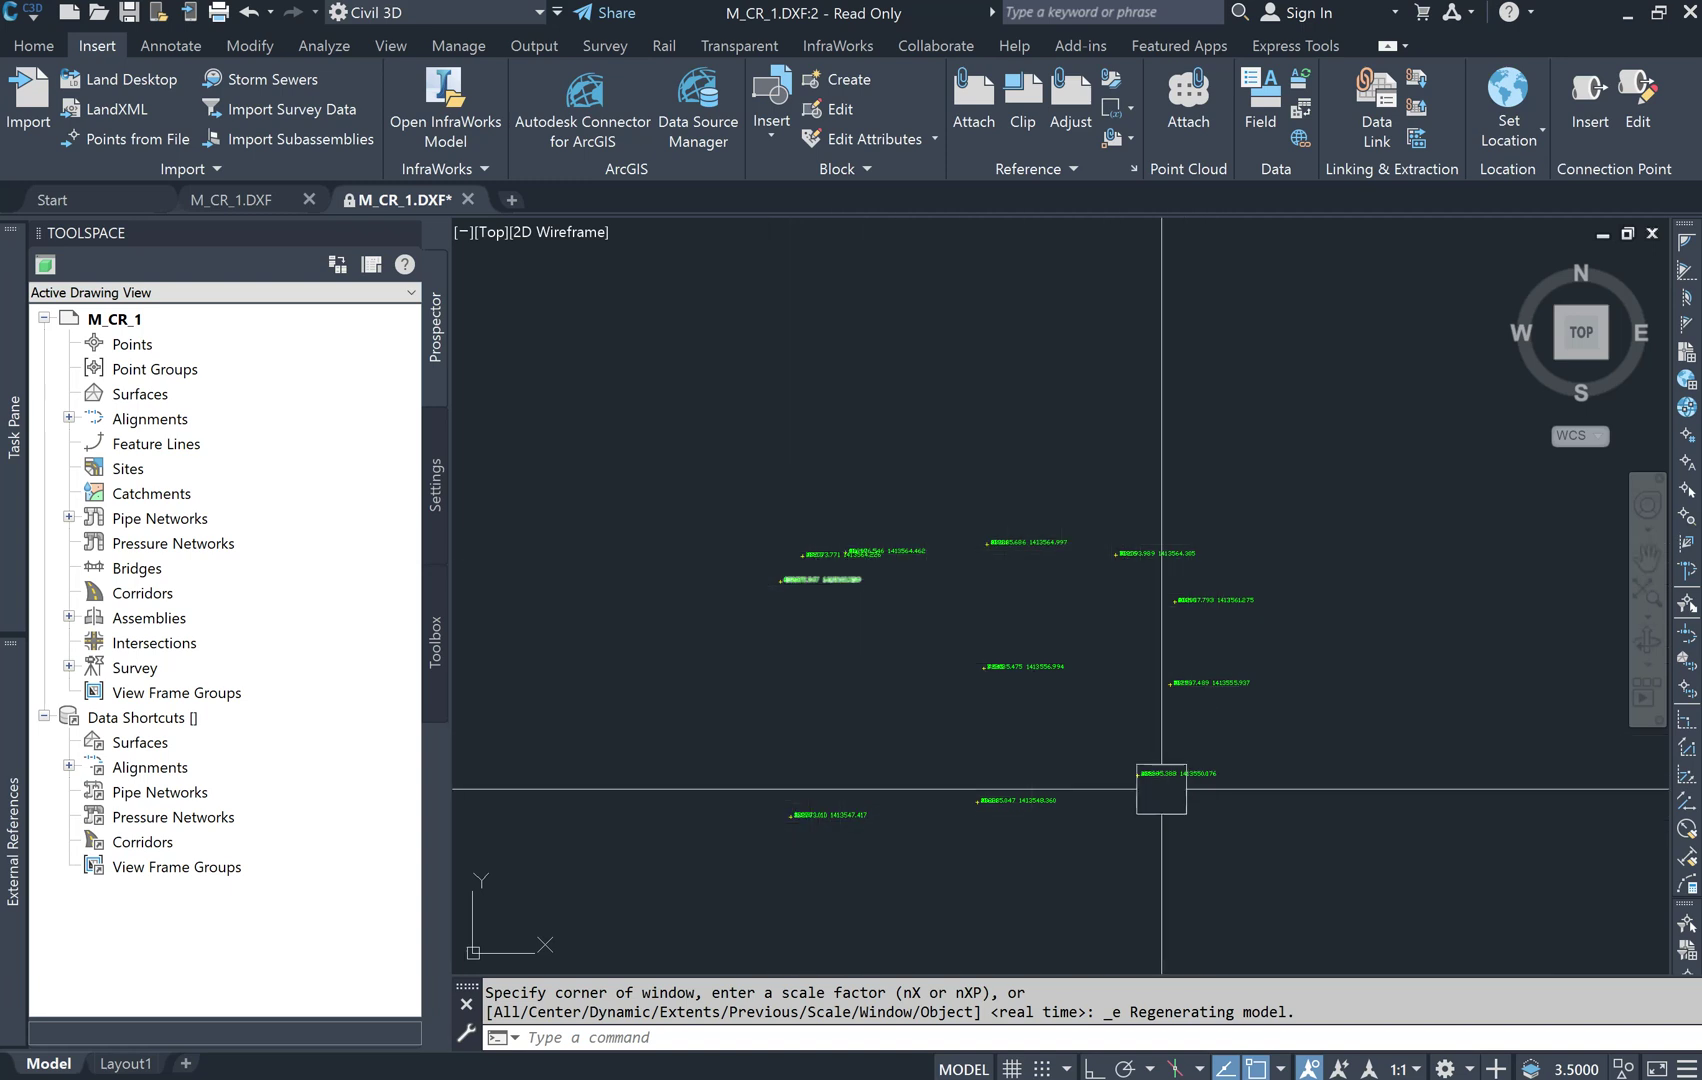
scroll(993, 668, "up", 8)
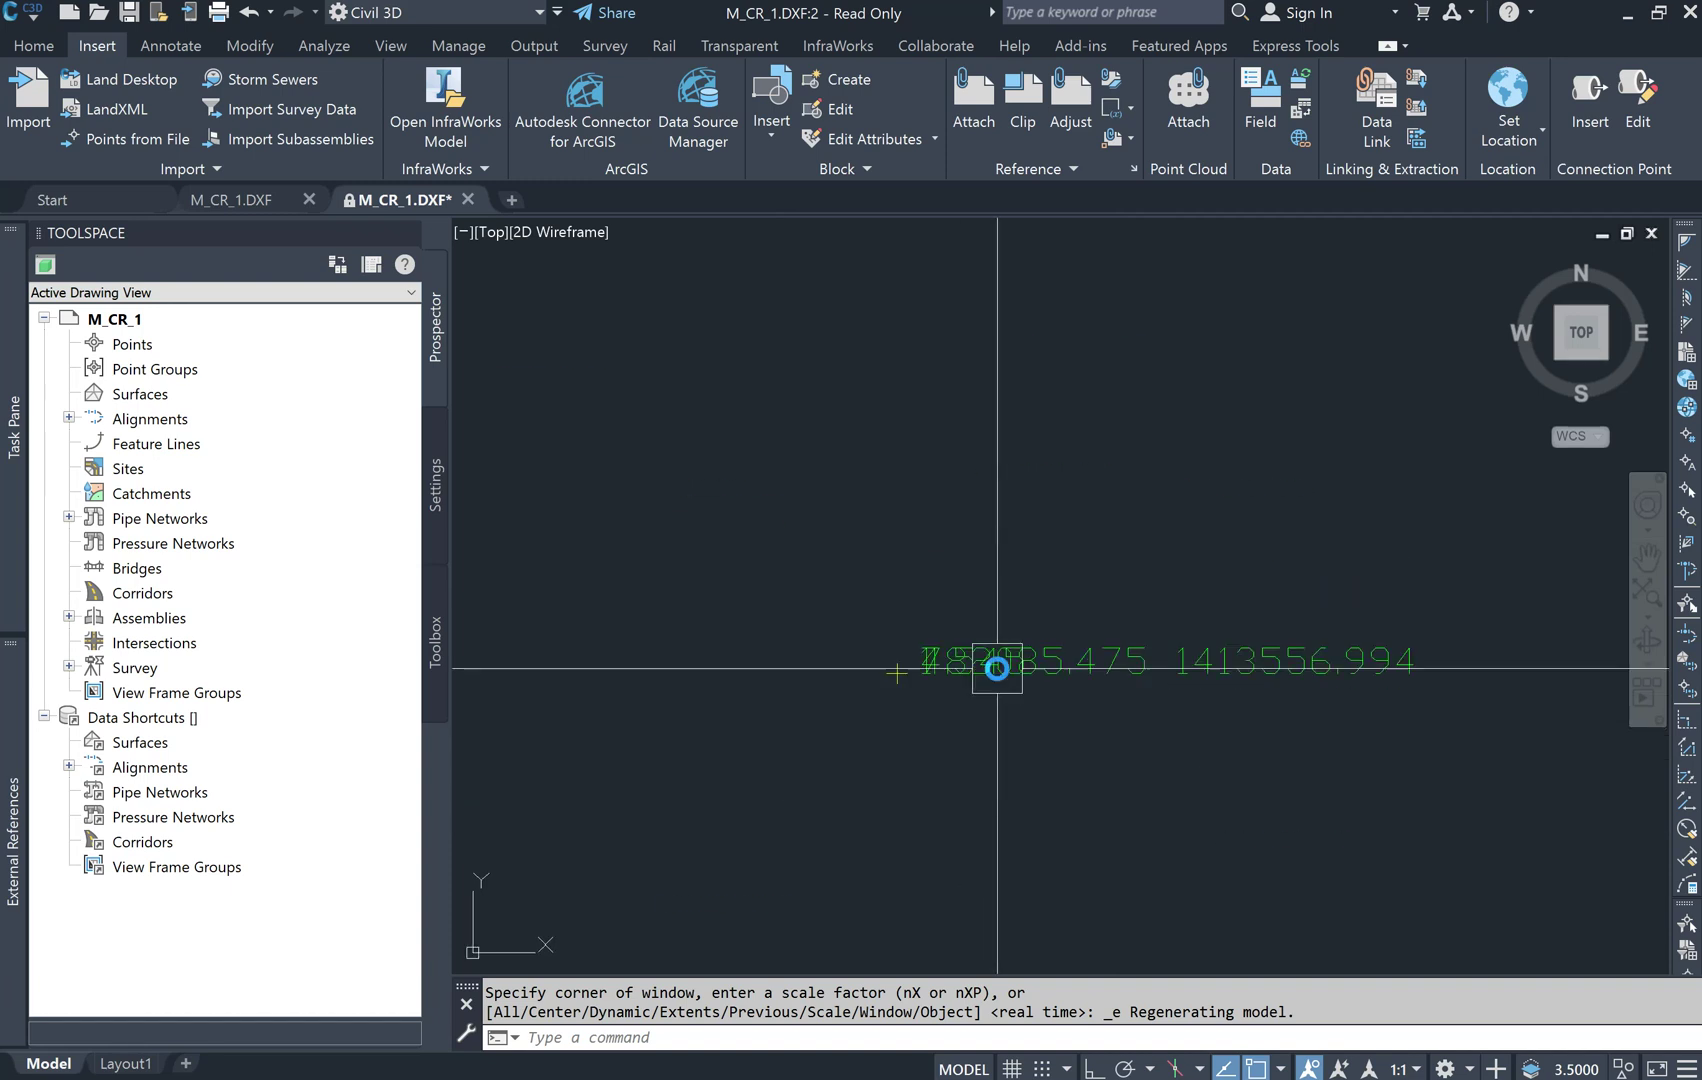
scroll(885, 673, "down", 6)
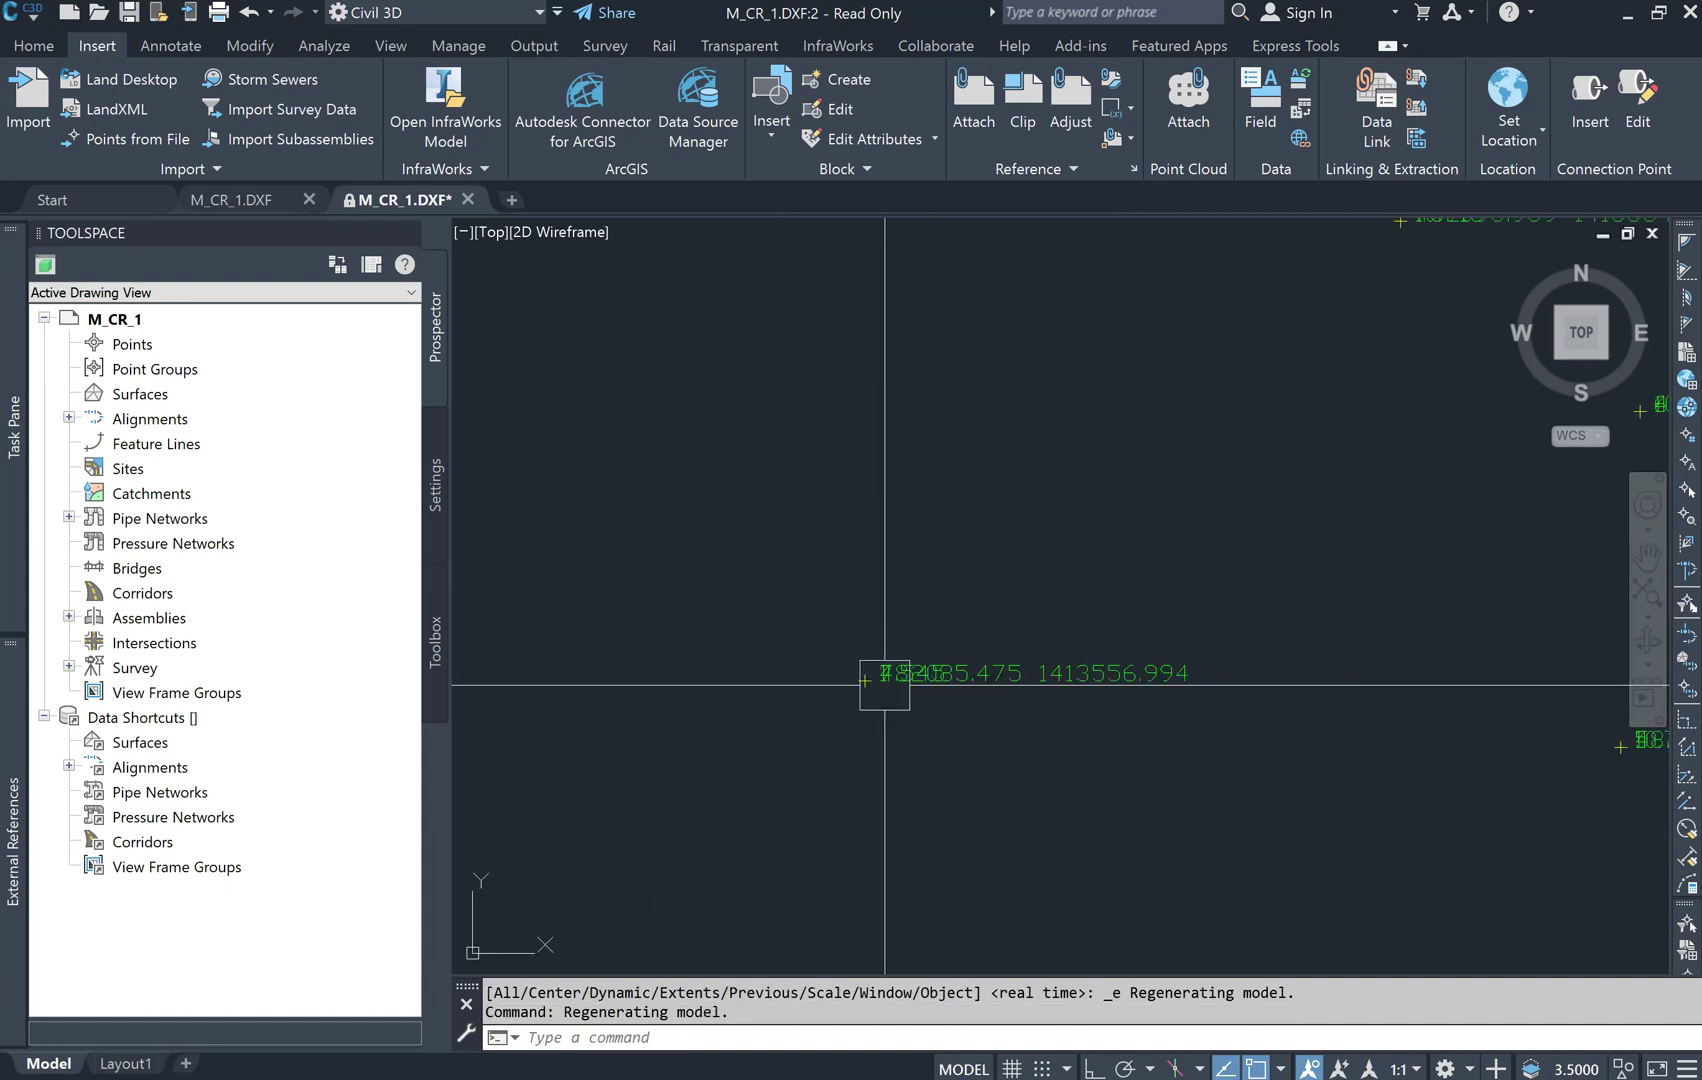
scroll(895, 700, "up", 3)
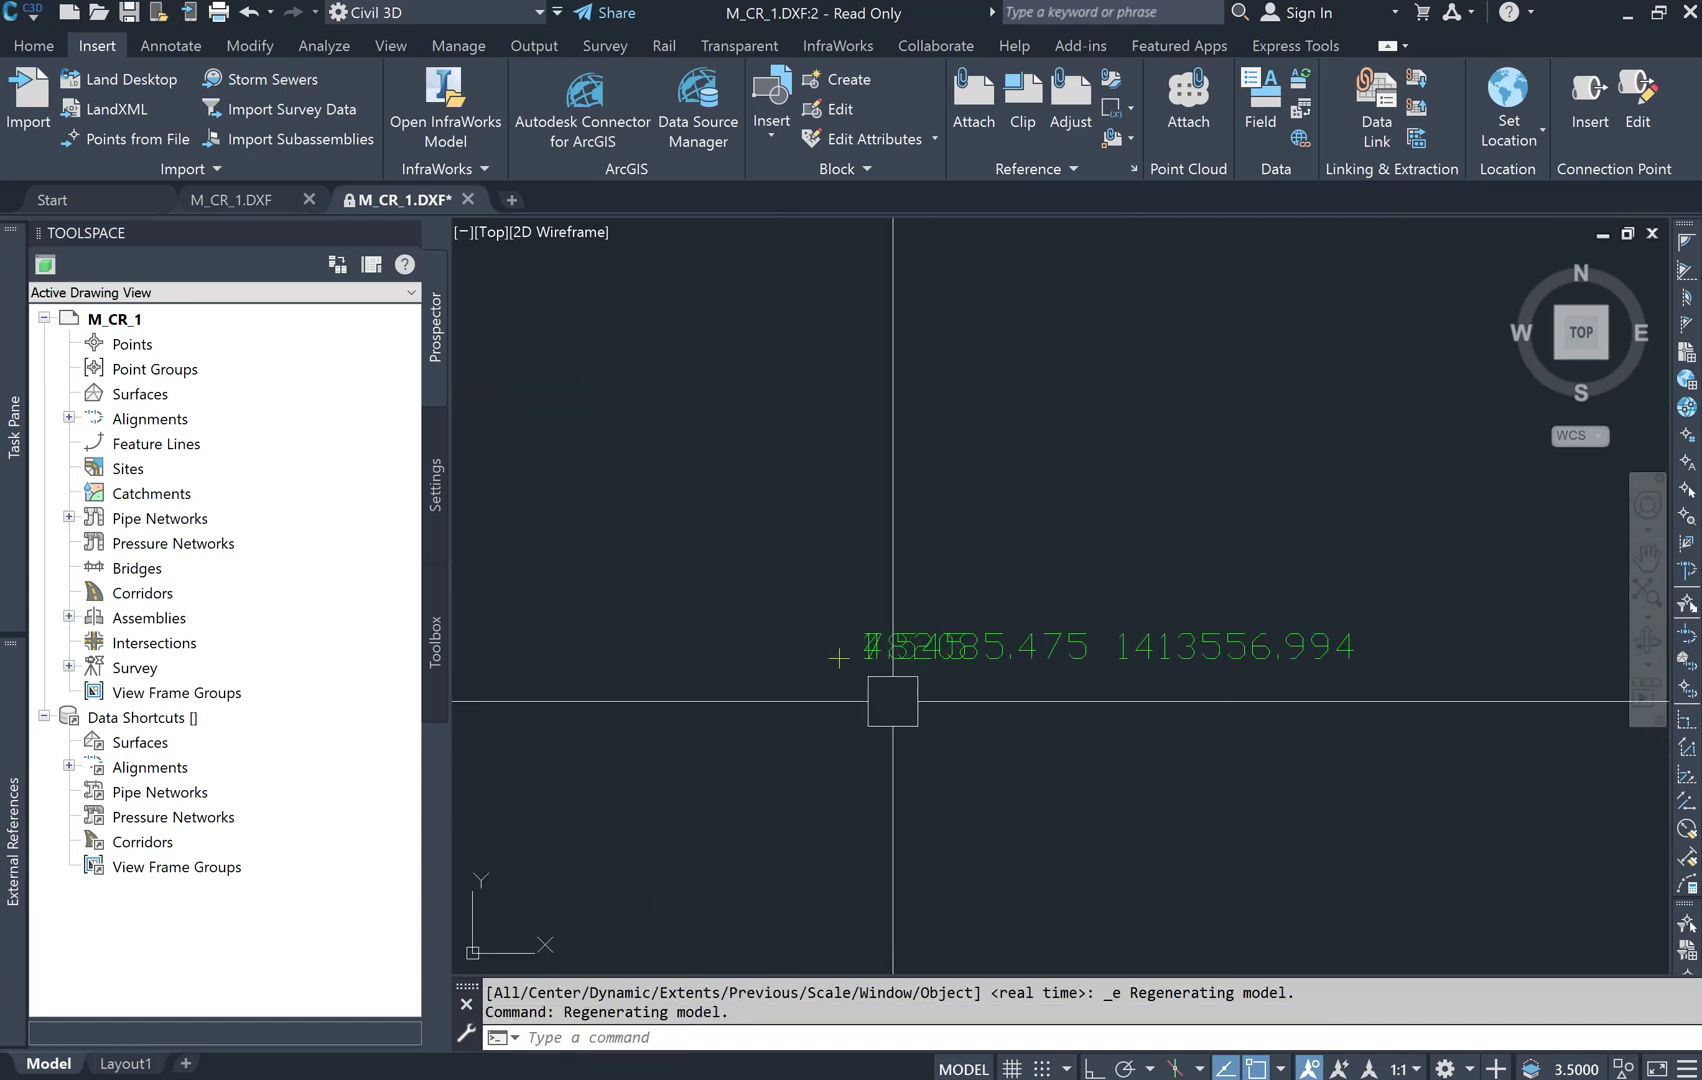
scroll(850, 672, "up", 2)
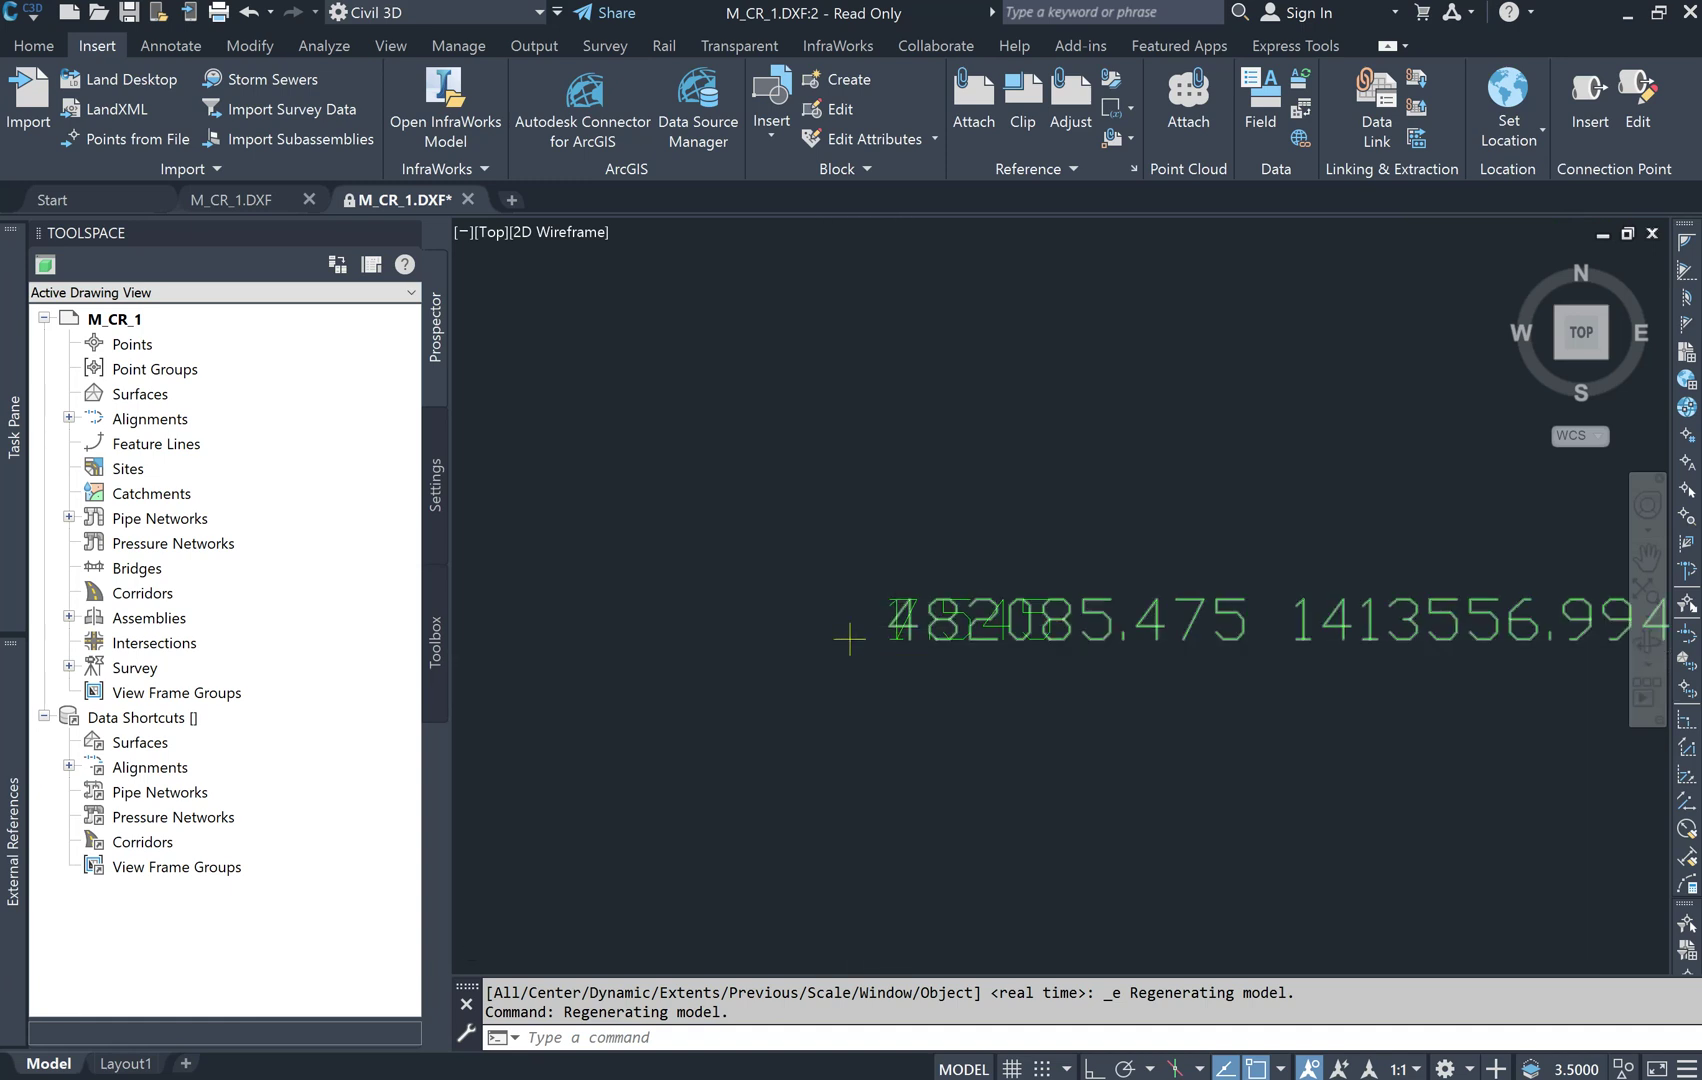
scroll(887, 652, "up", 3)
scroll(923, 619, "up", 4)
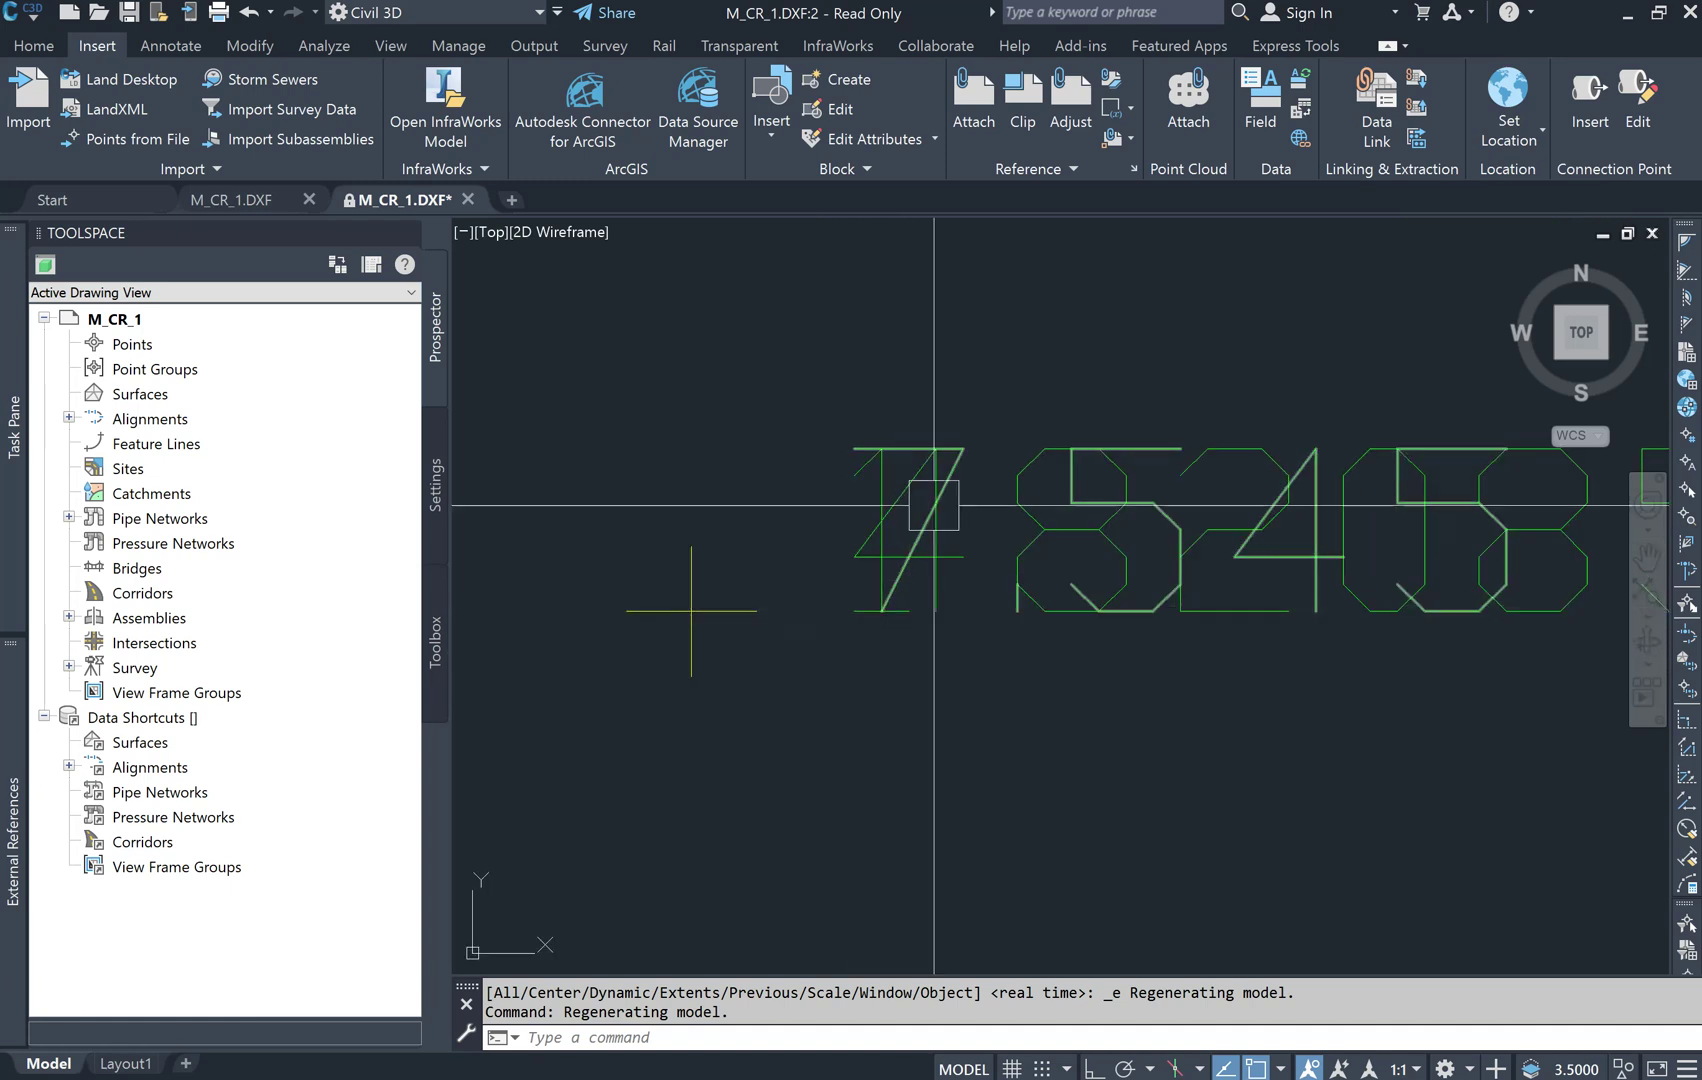
scroll(996, 695, "down", 4)
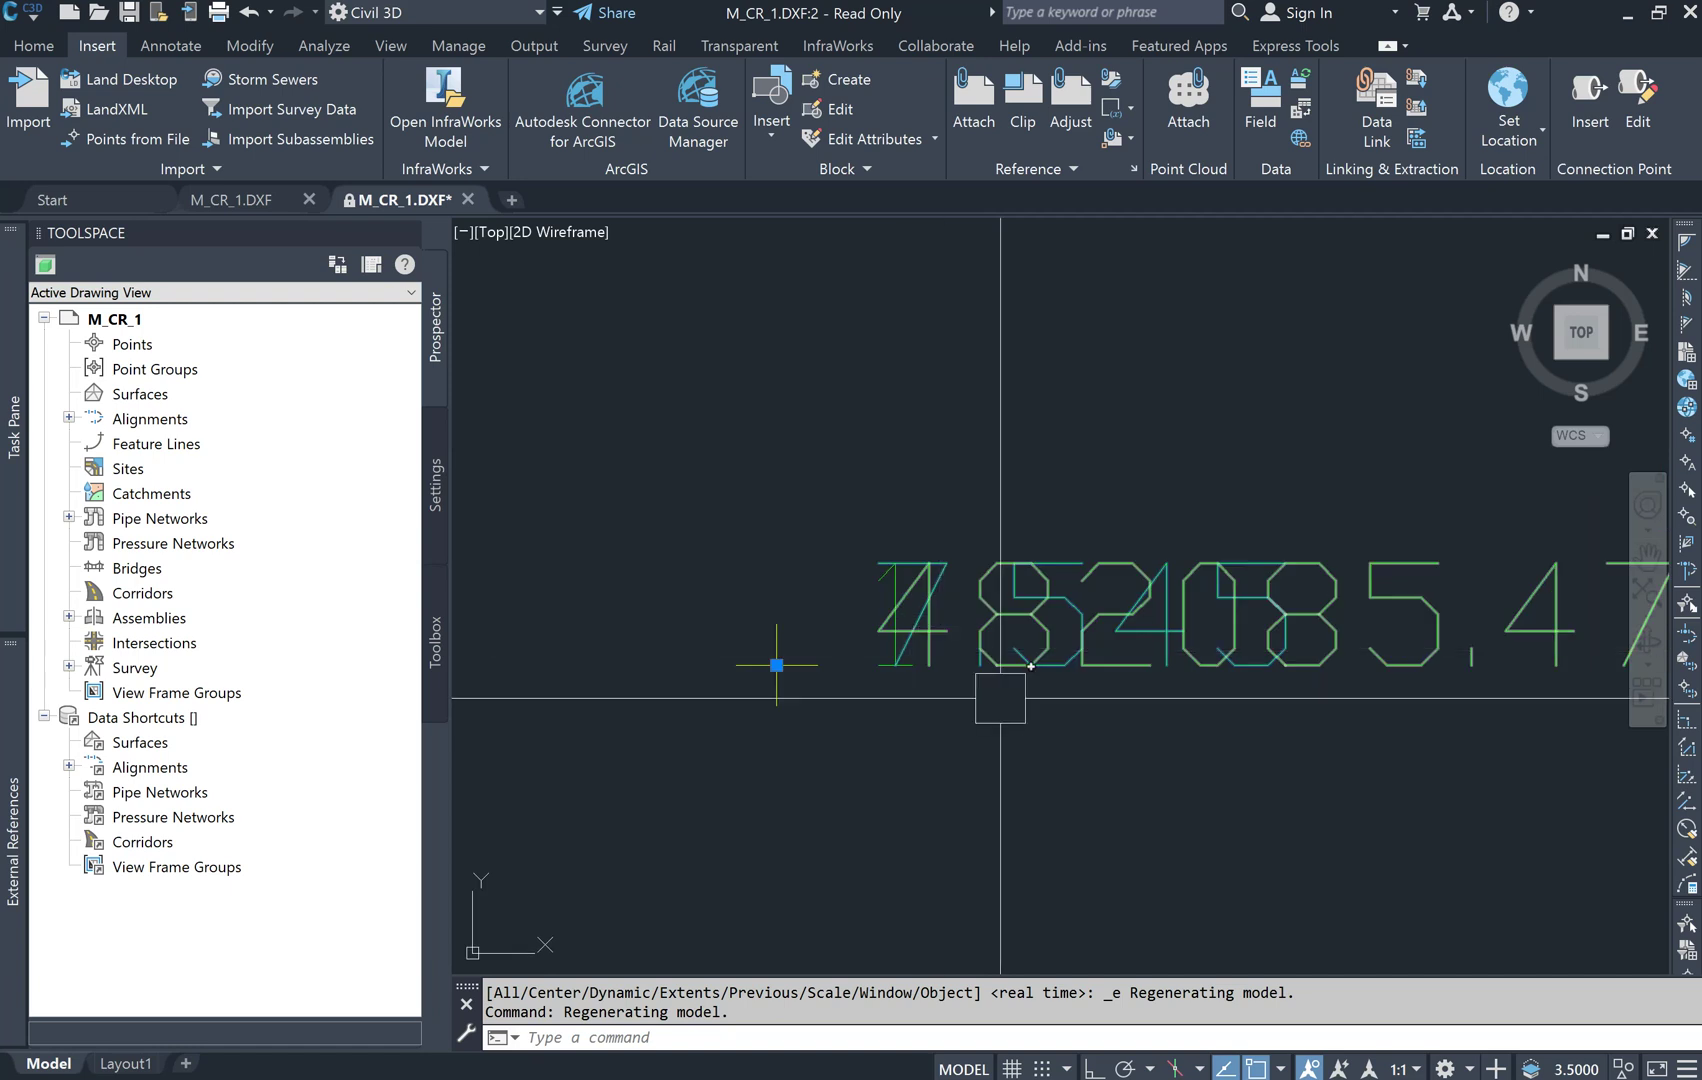
middle_click_drag(1076, 768, 1056, 735)
scroll(1041, 752, "down", 1)
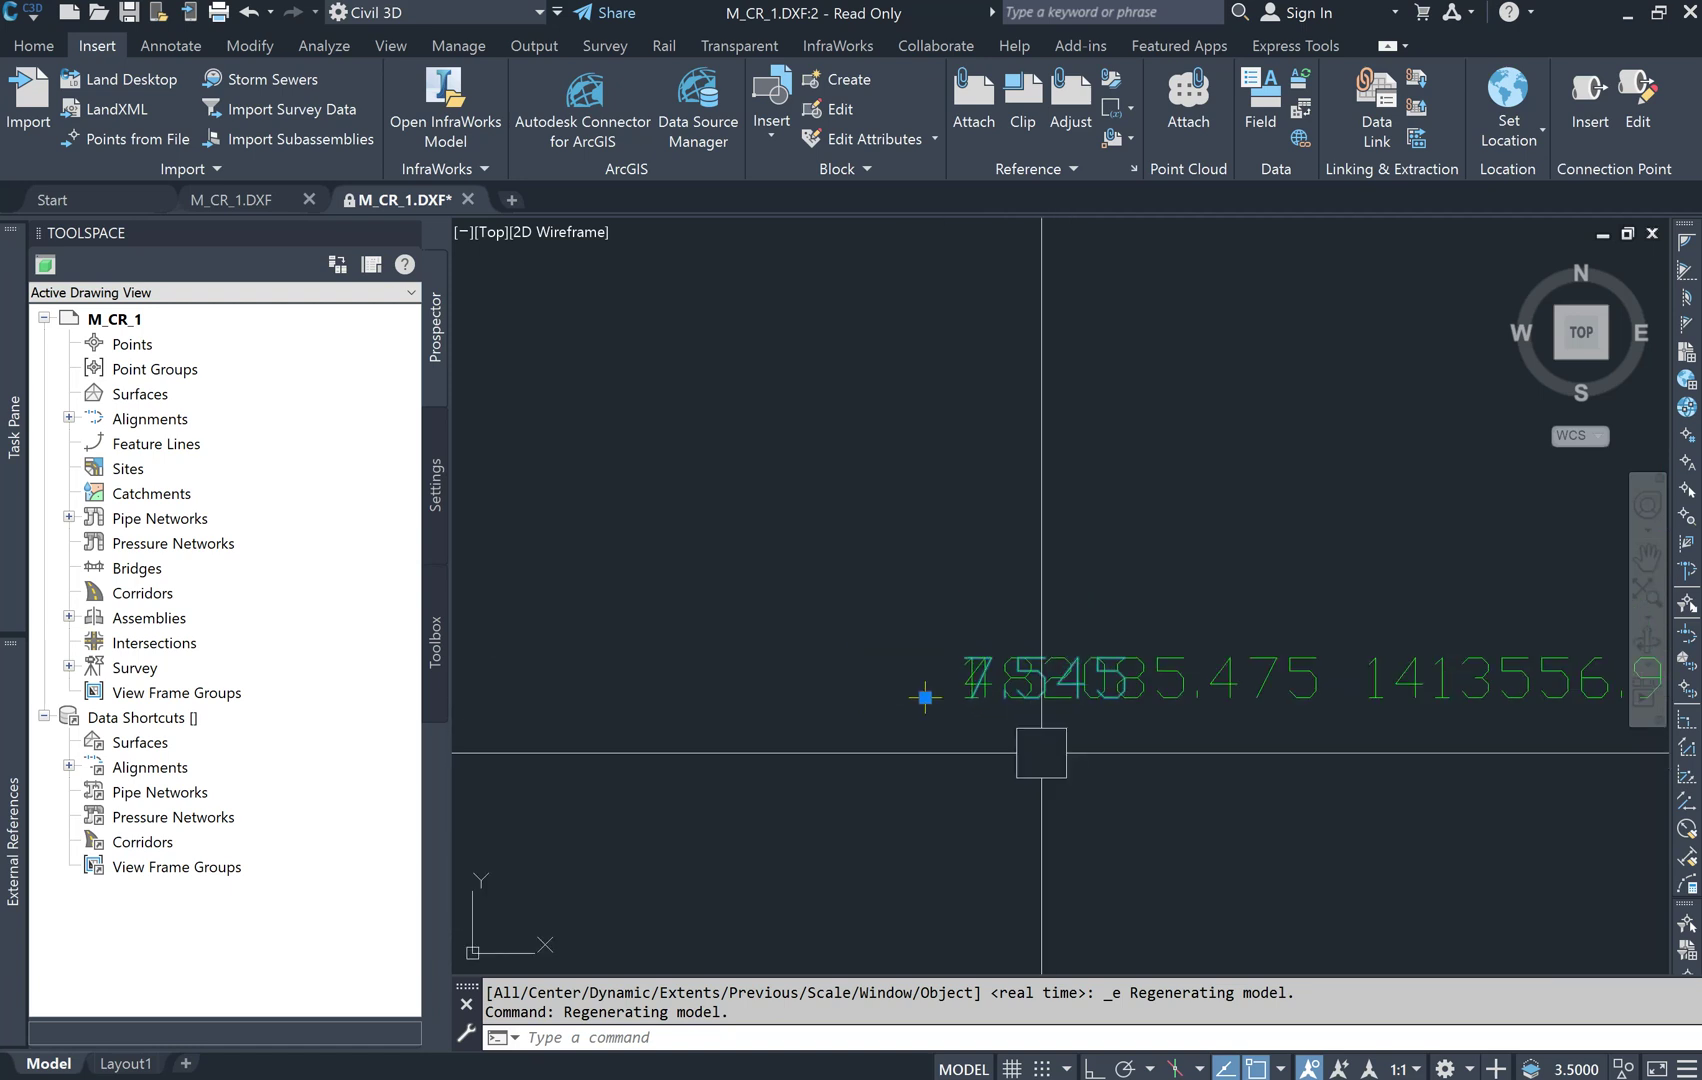
key("Escape")
key("Escape")
scroll(1034, 745, "down", 6)
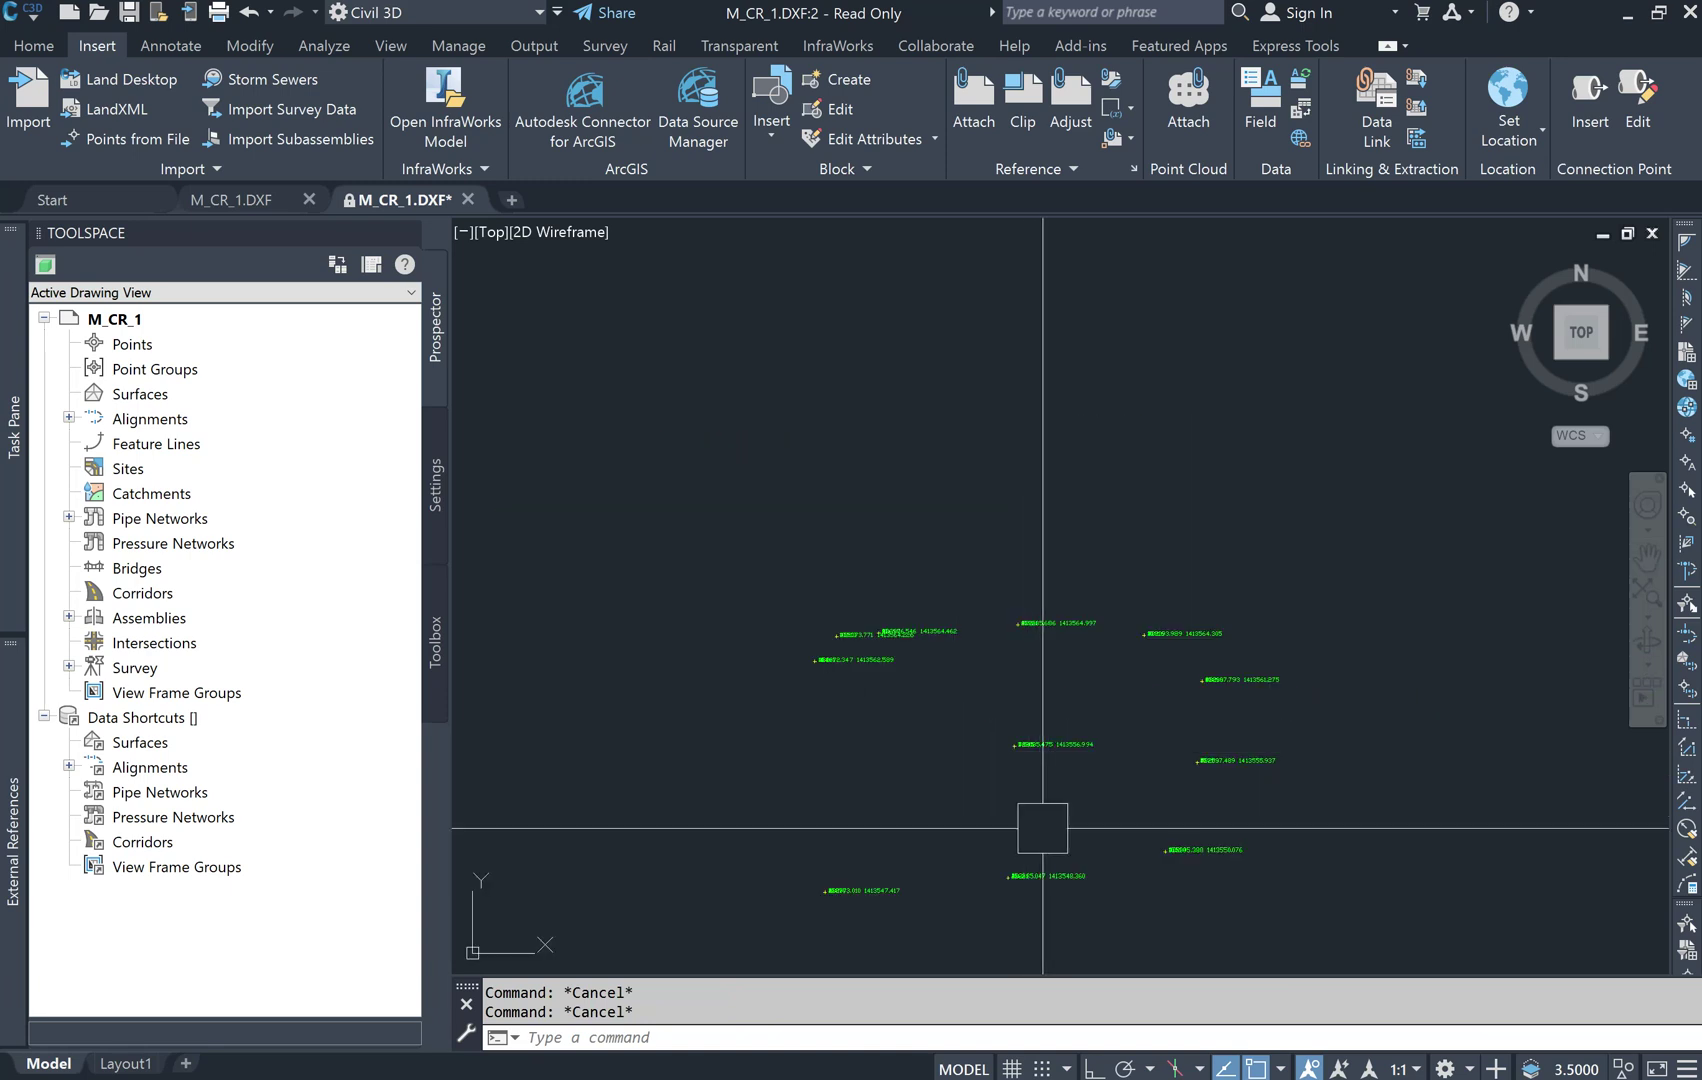
scroll(1045, 827, "down", 2)
middle_click_drag(1066, 814, 1011, 650)
scroll(869, 678, "up", 4)
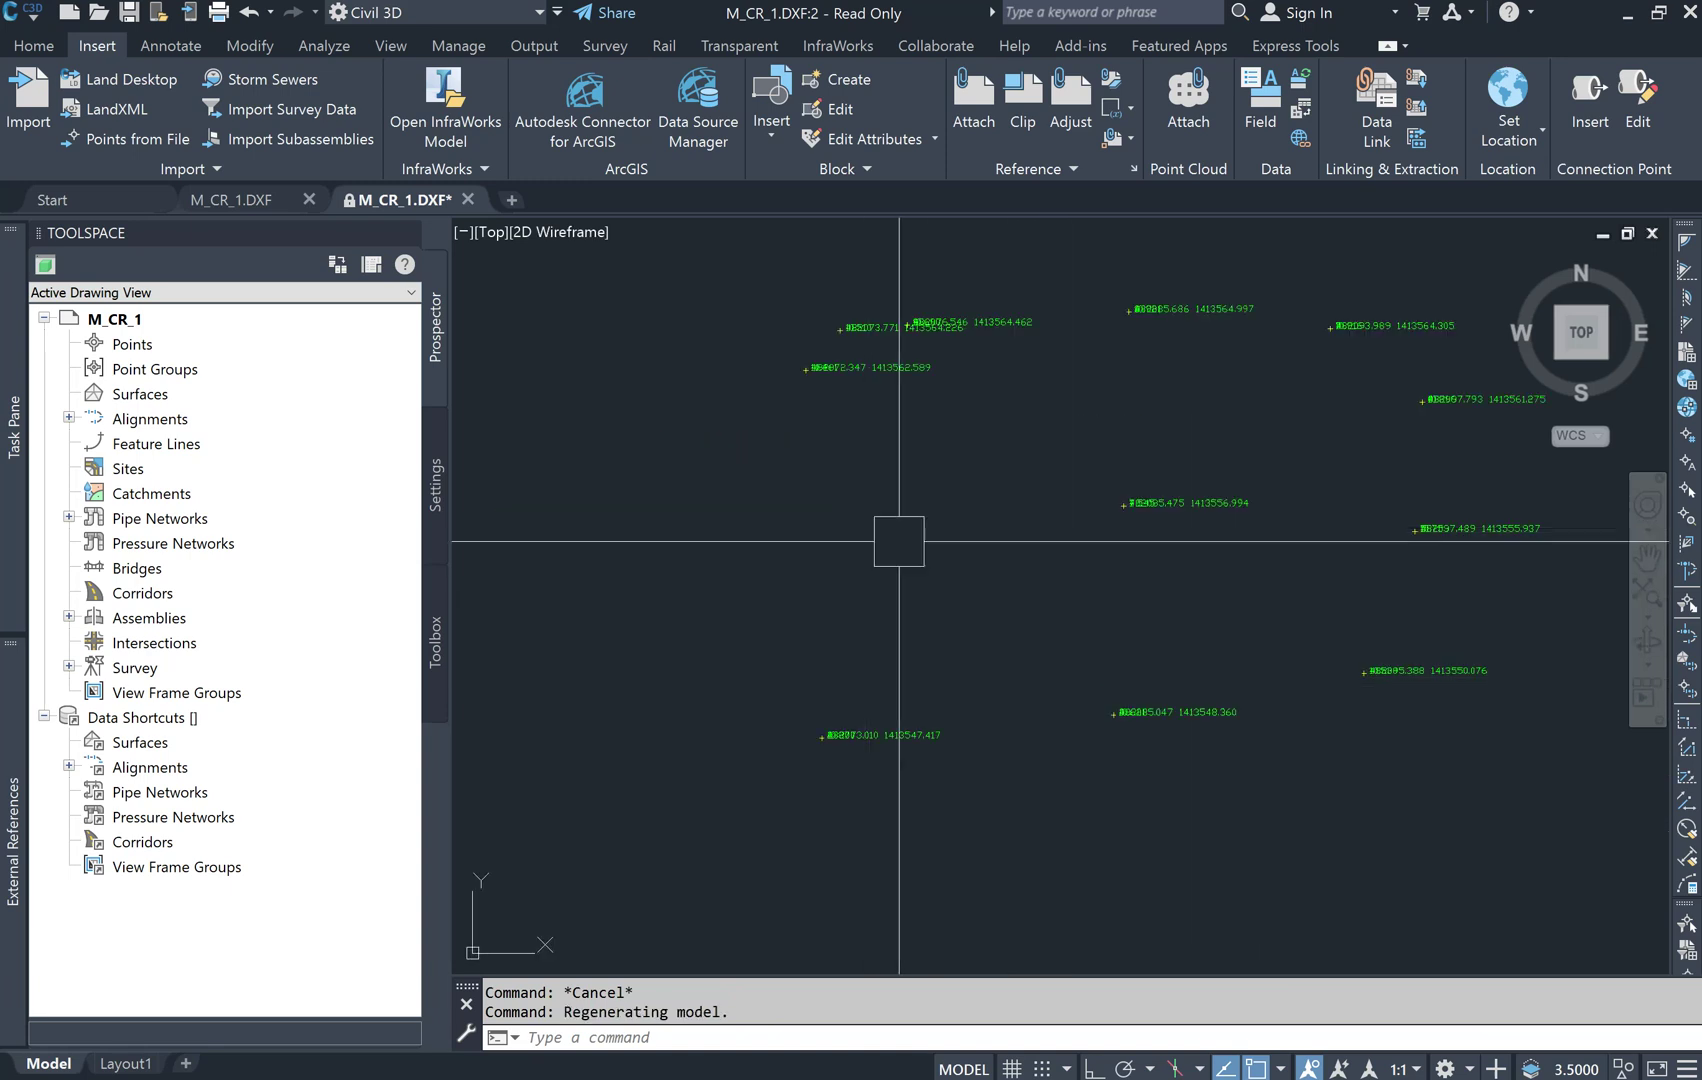
middle_click_drag(899, 541, 854, 651)
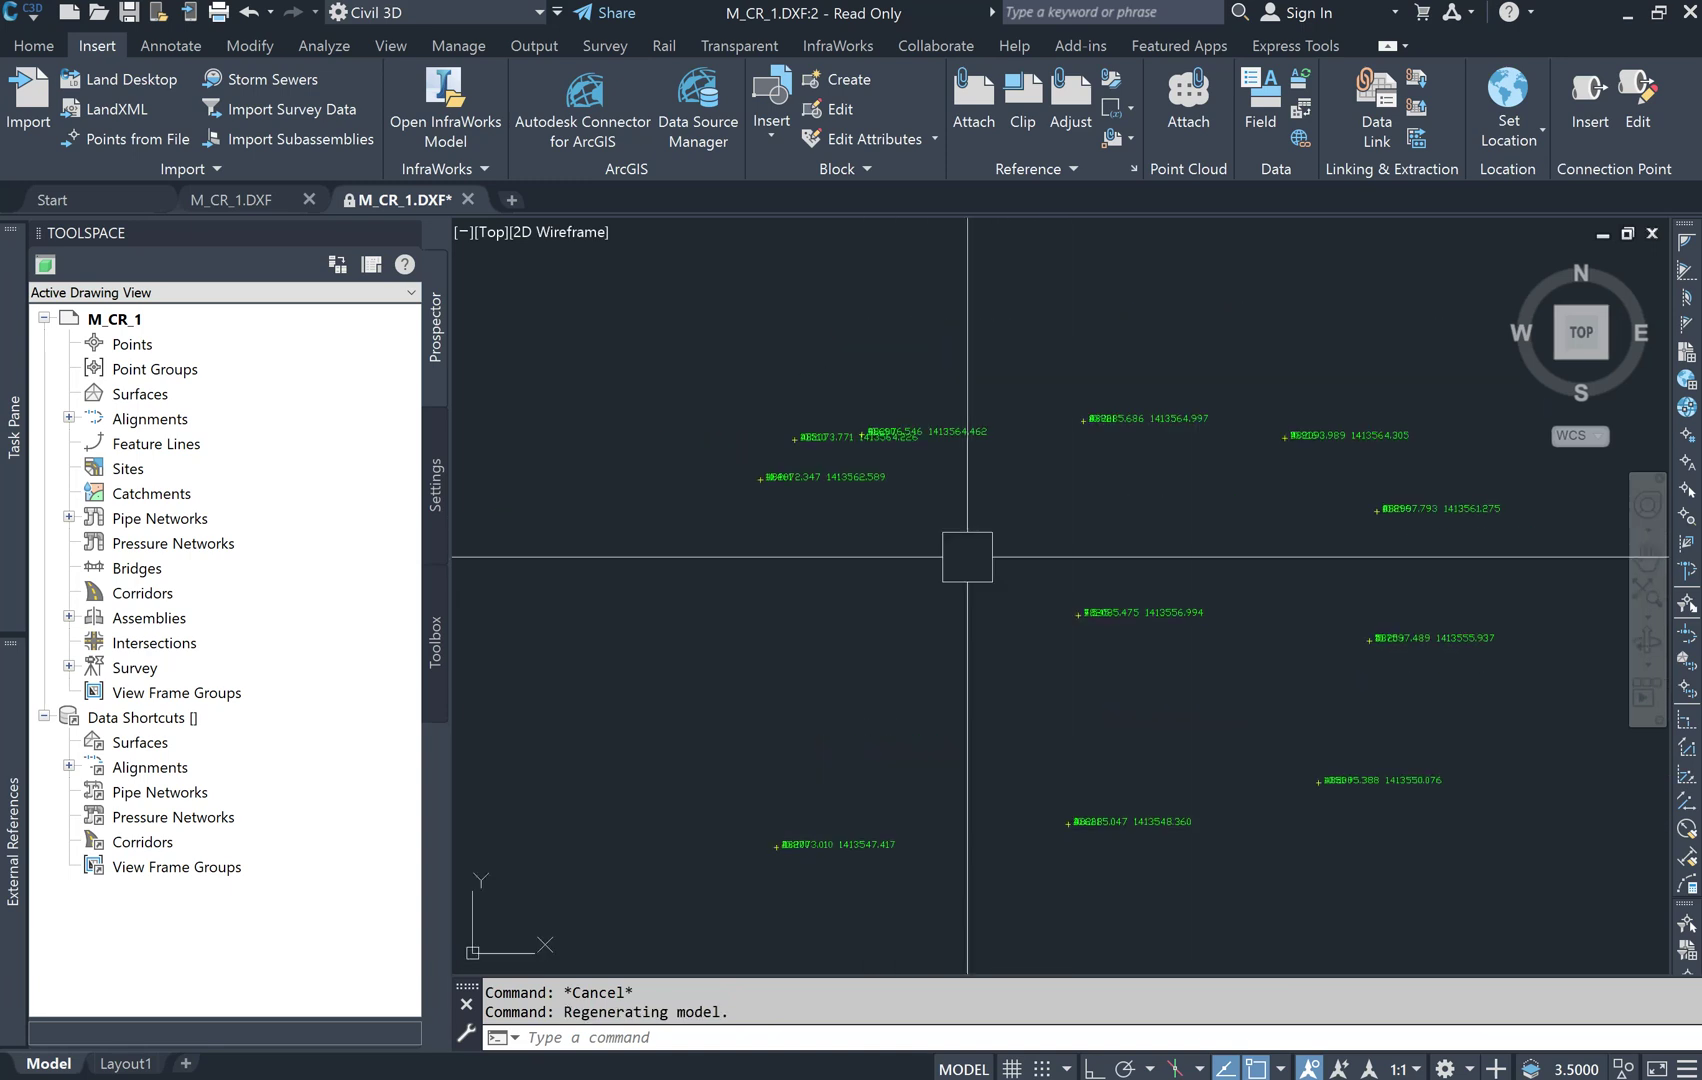
left_click(447, 15)
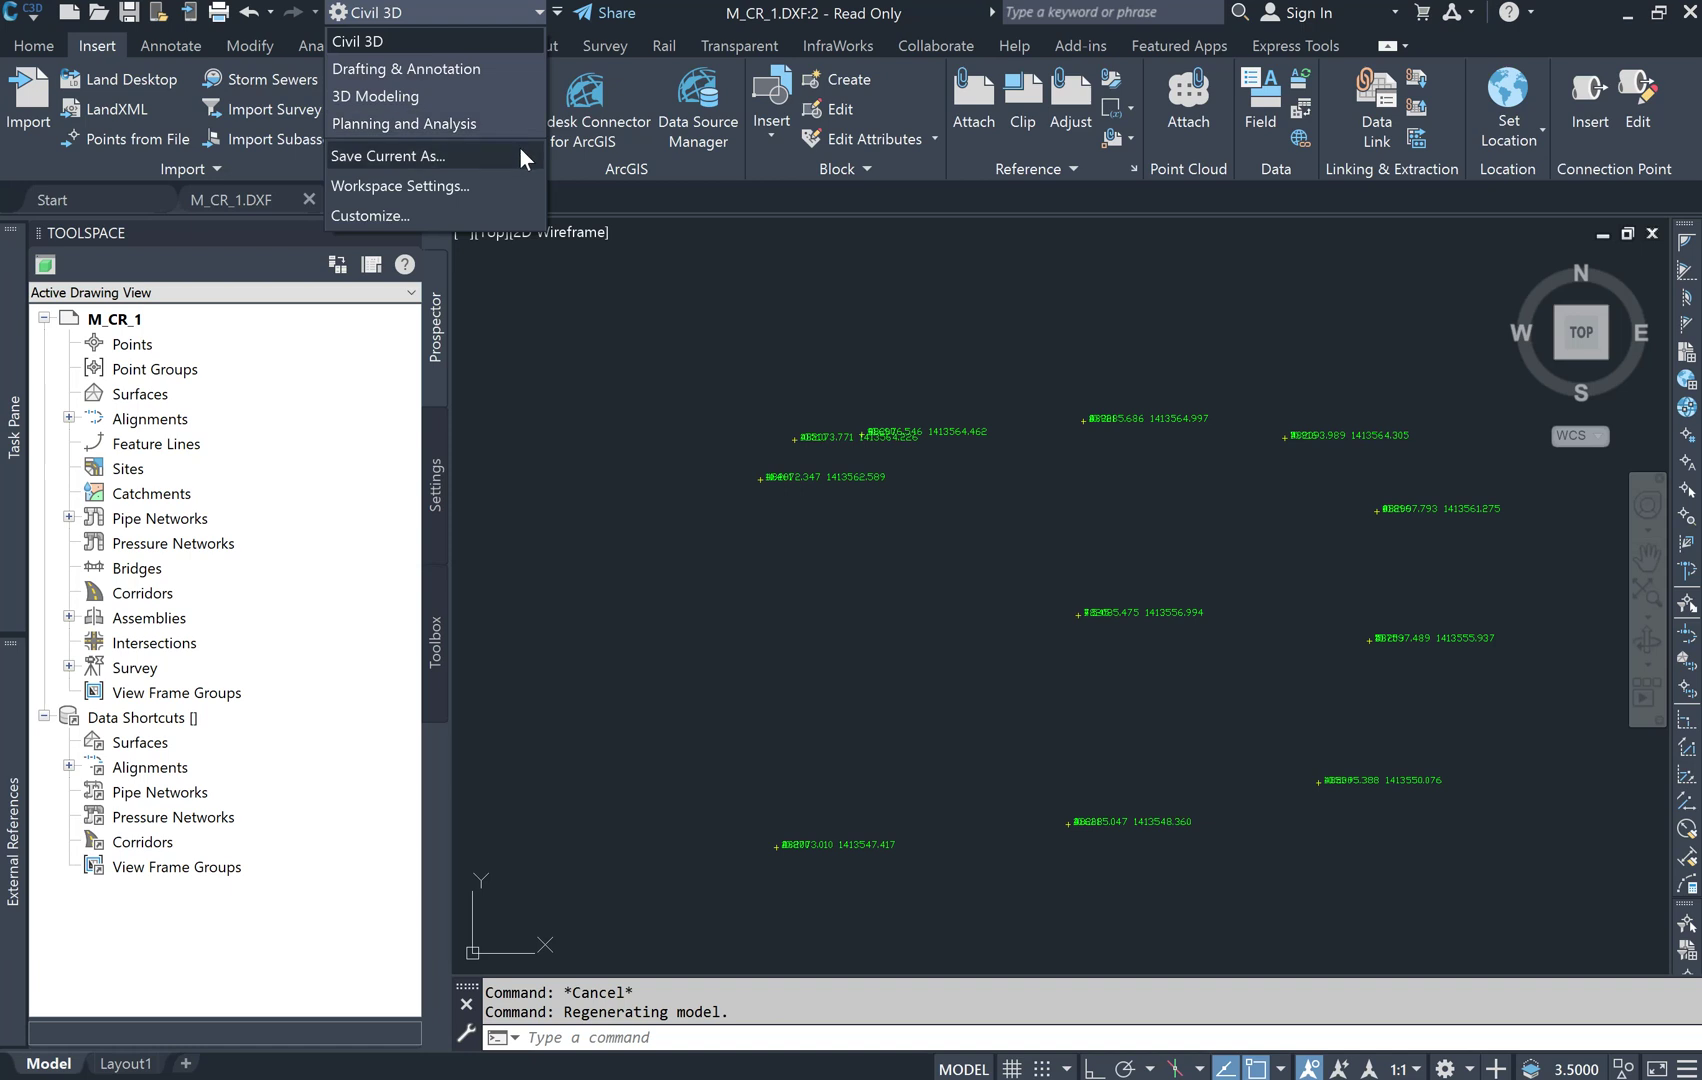
left_click(642, 9)
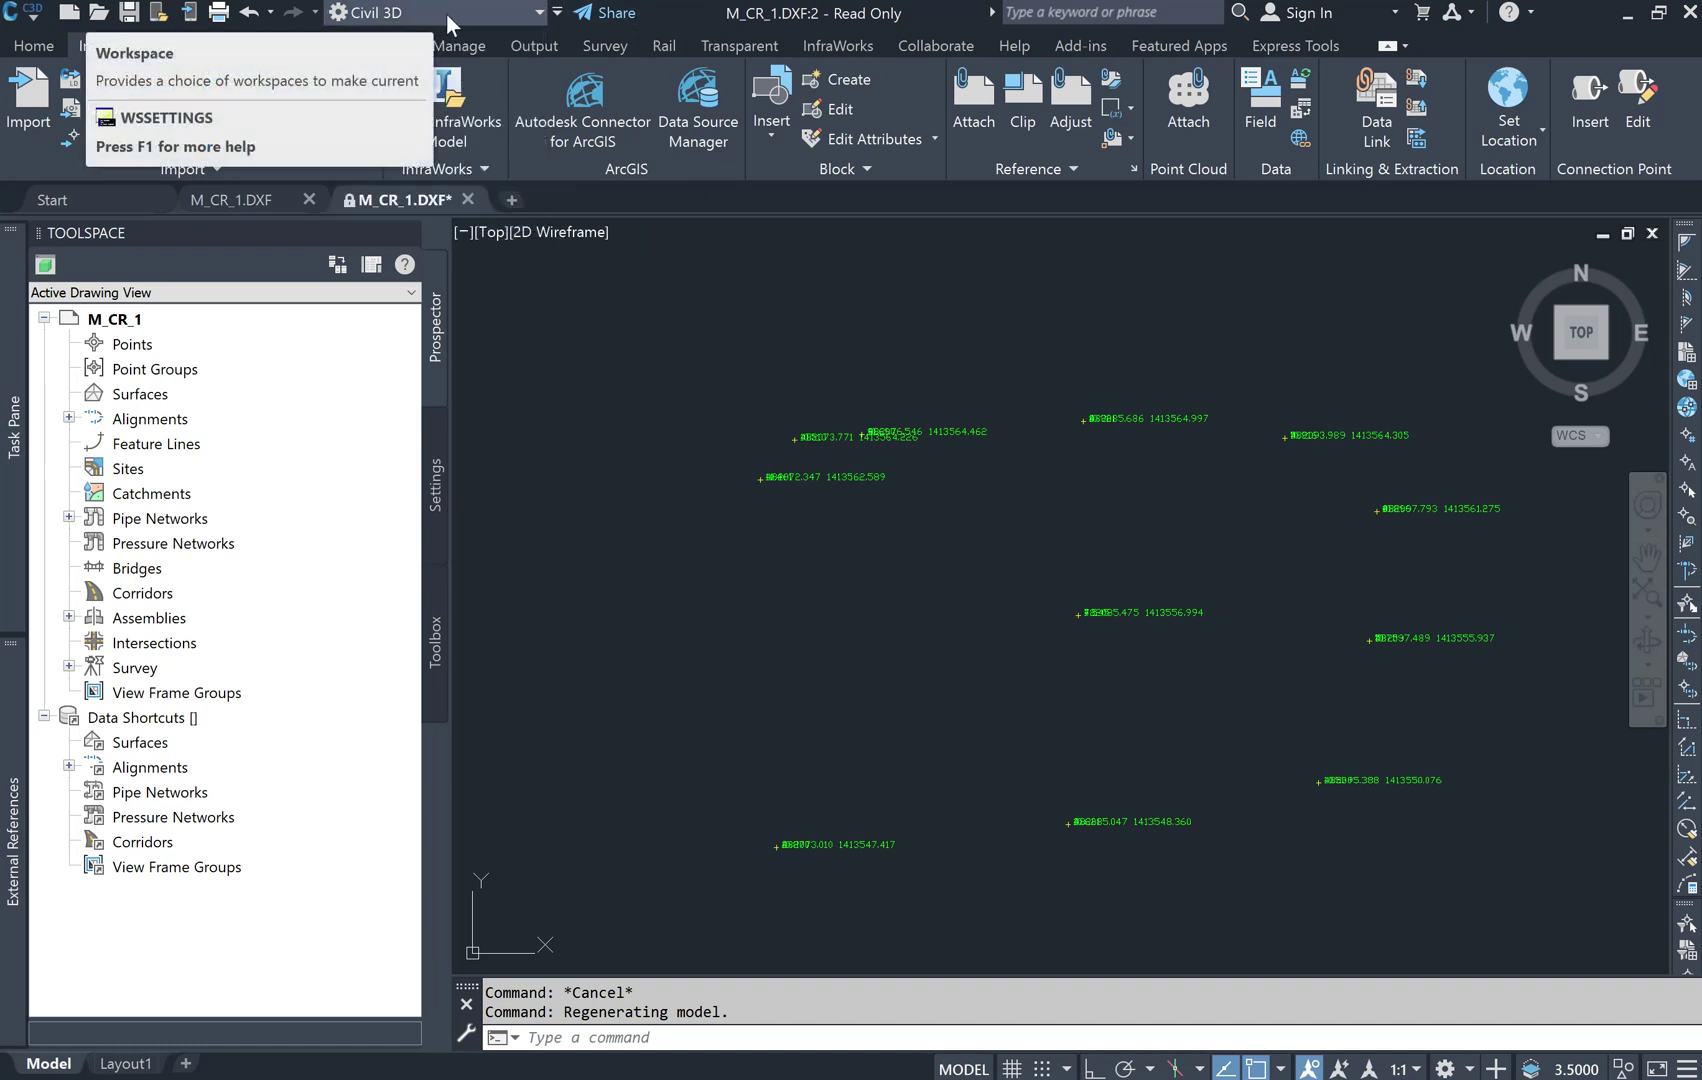
left_click(477, 16)
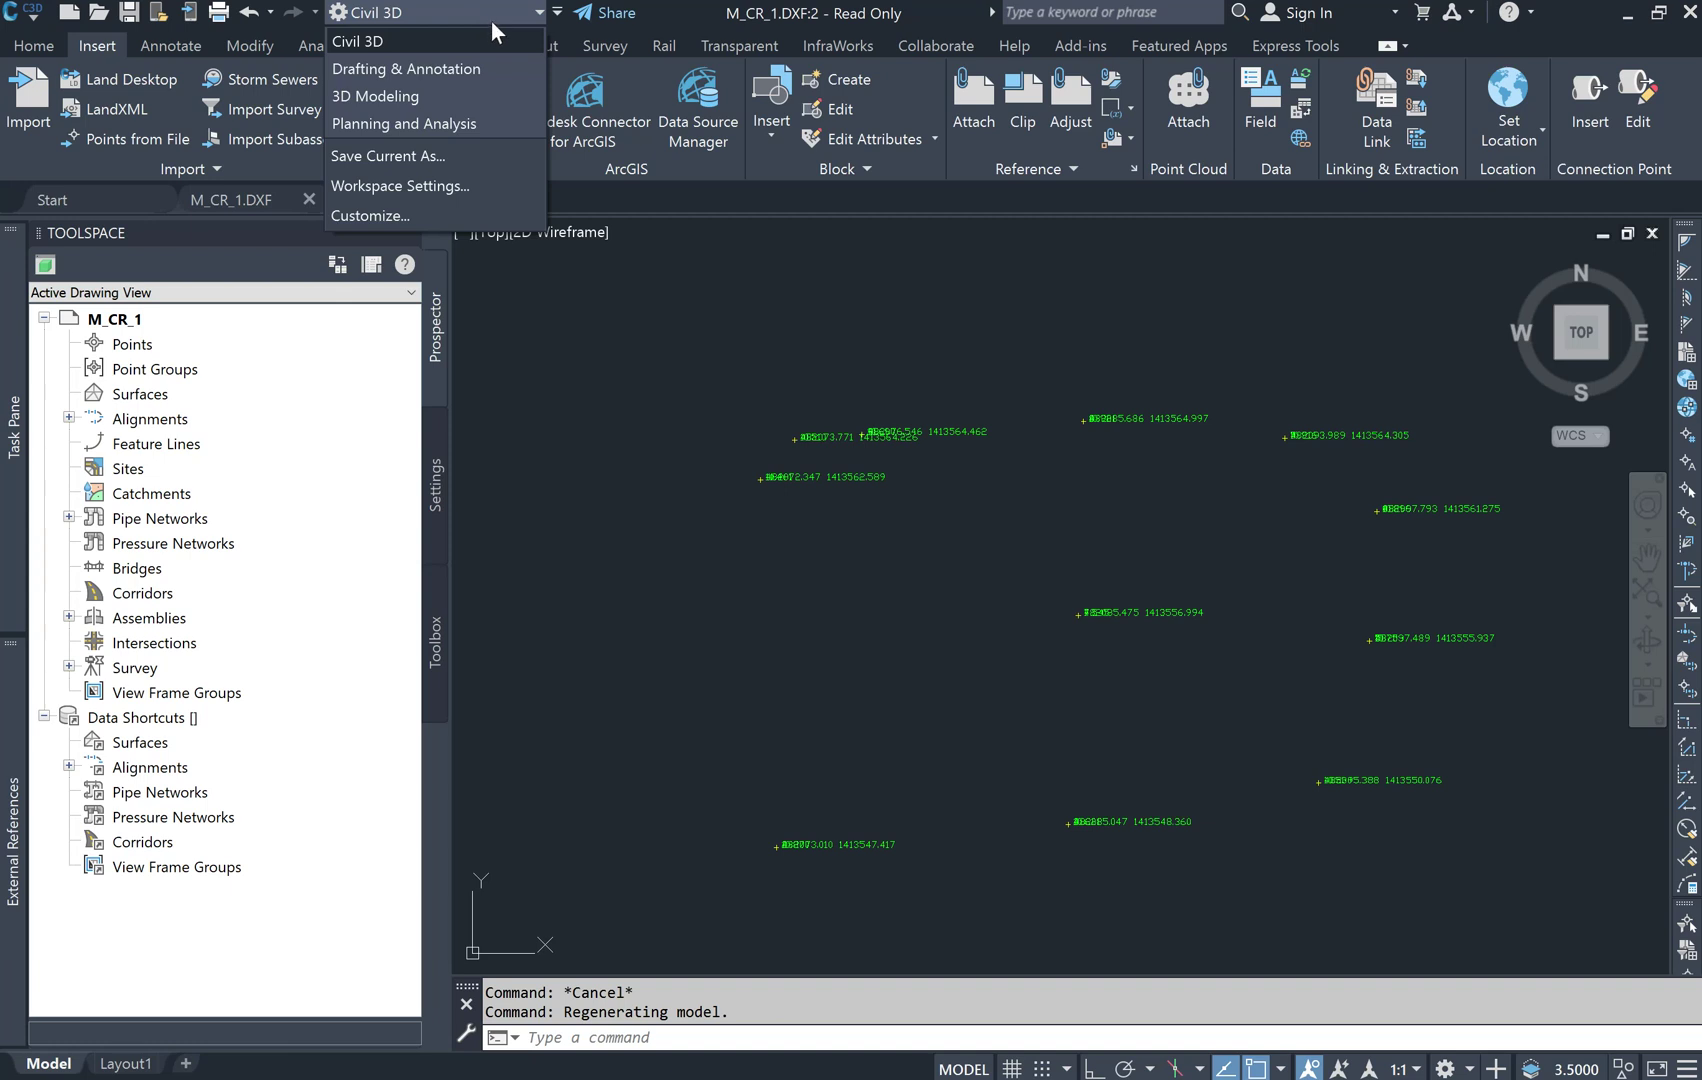
left_click(694, 352)
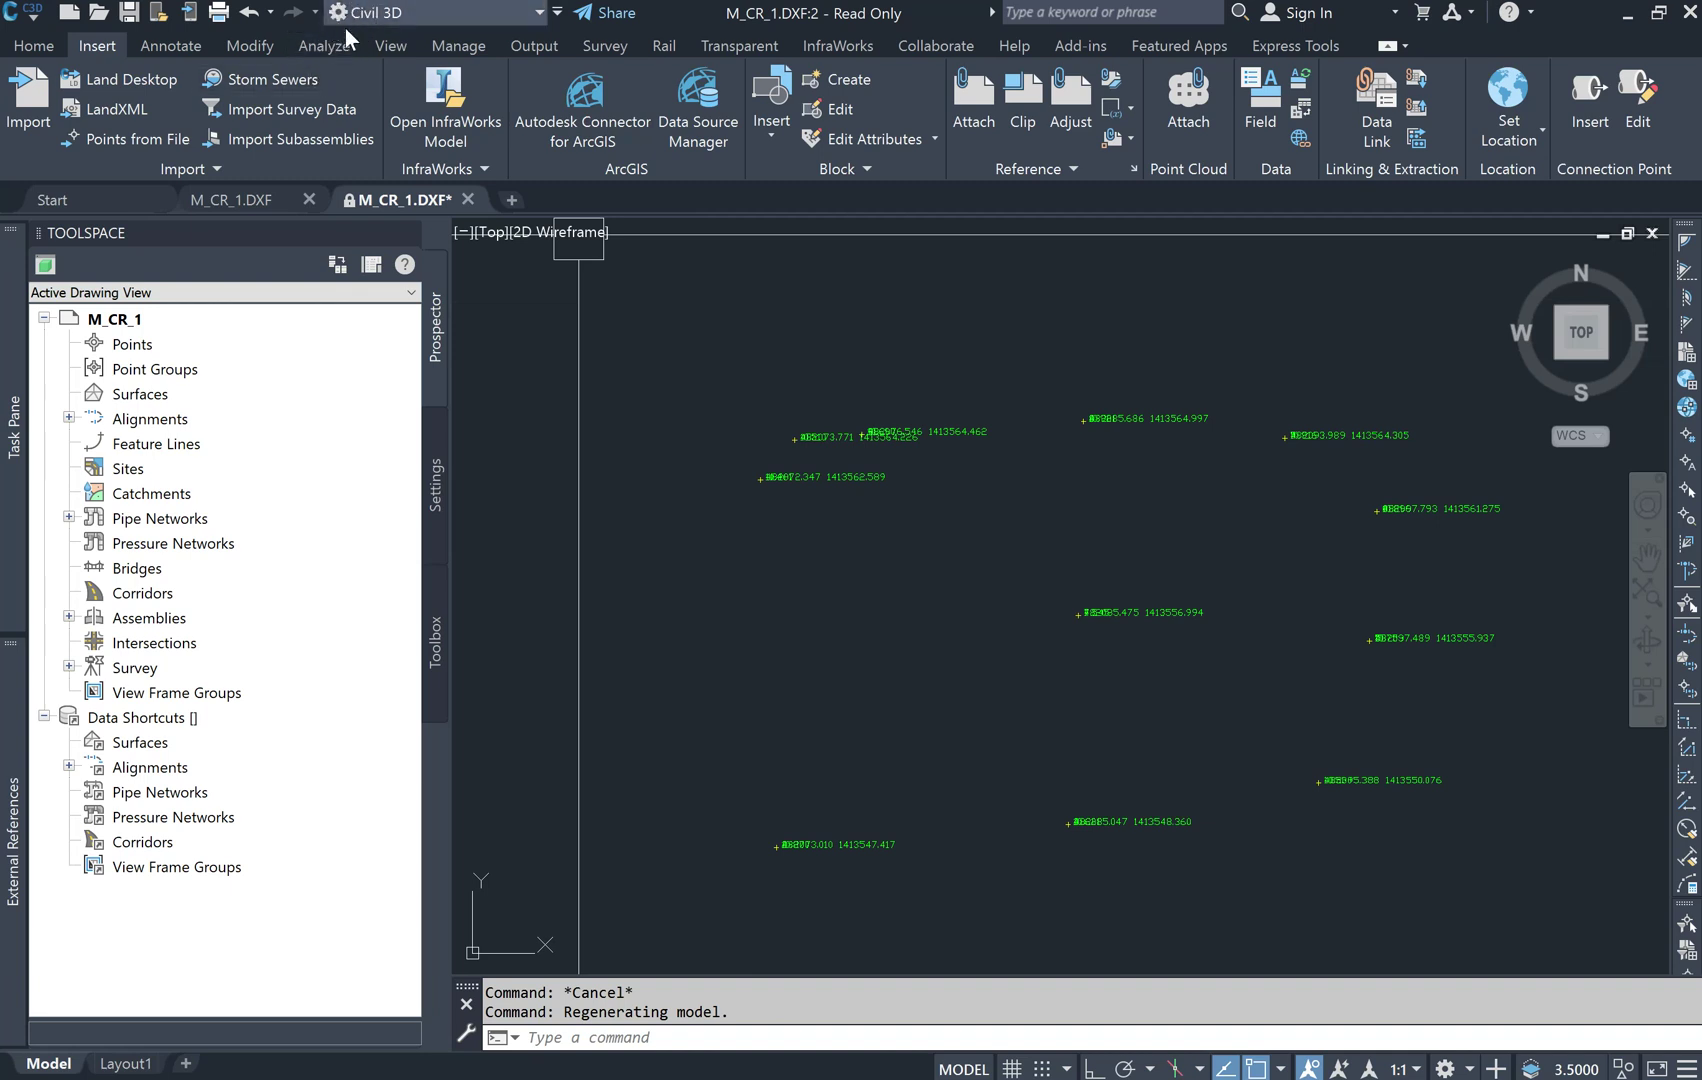
Switch the workspace to Drafting & Annotation
left_click(535, 14)
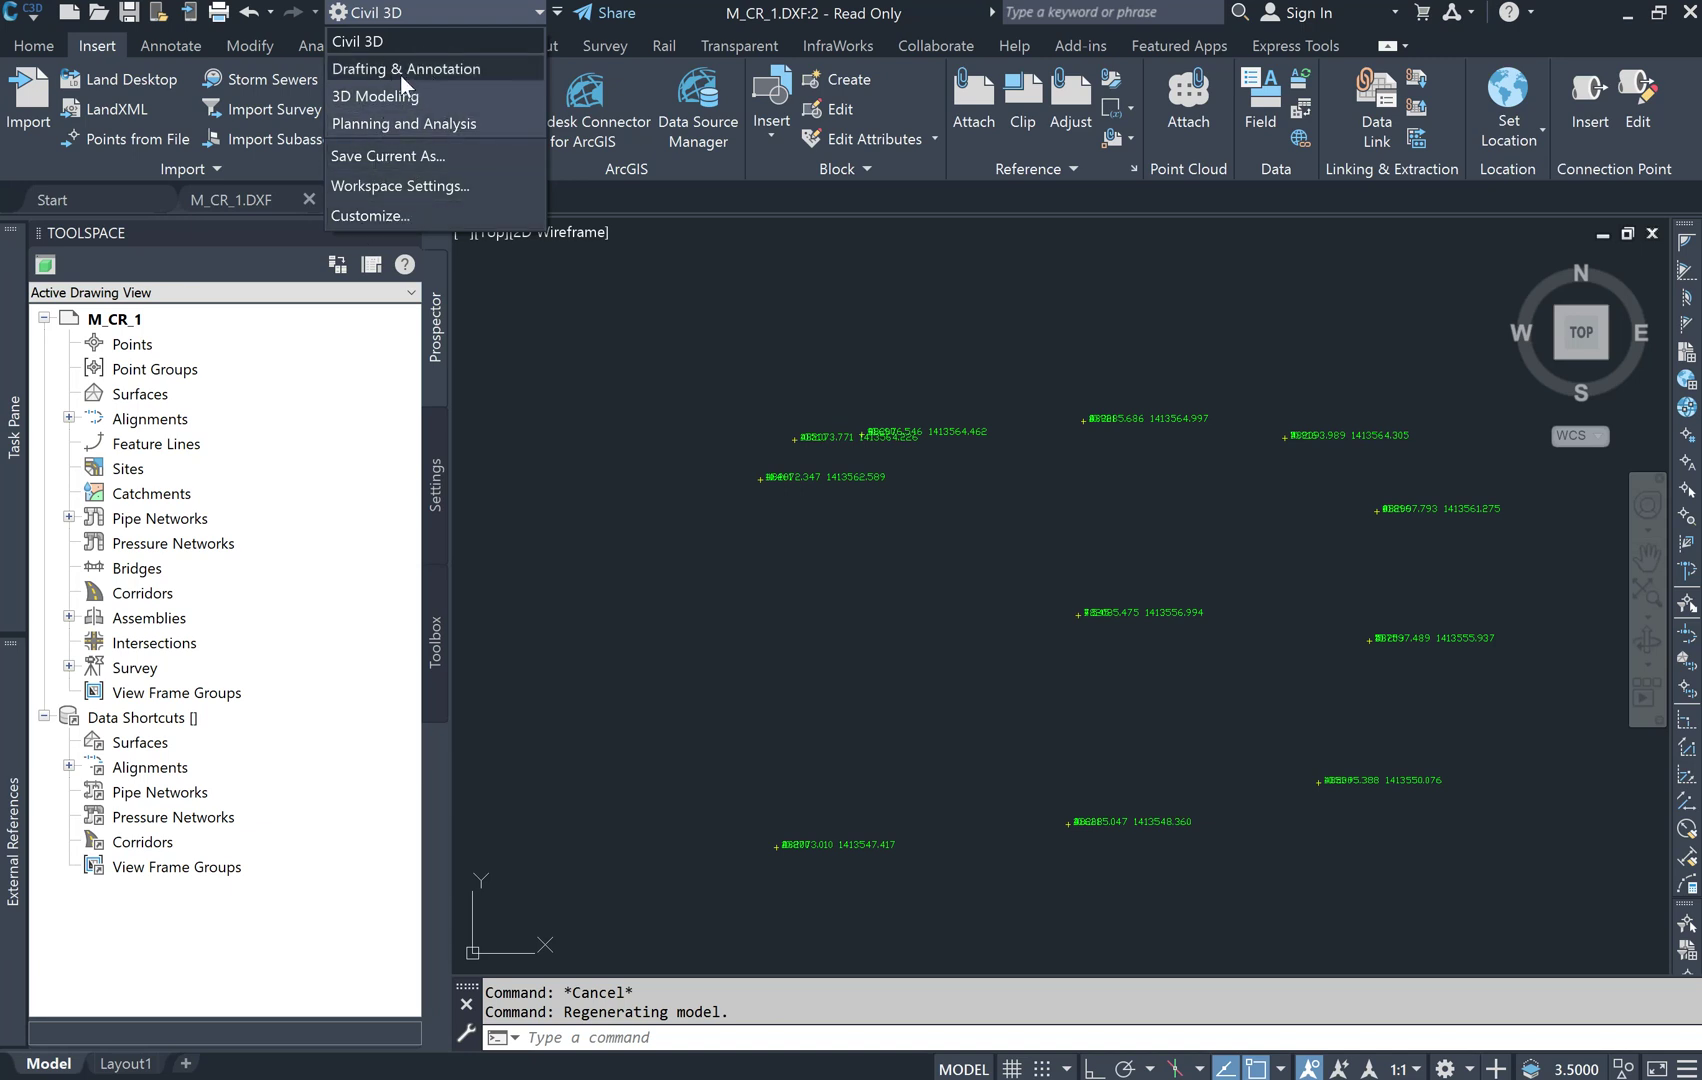
left_click(469, 68)
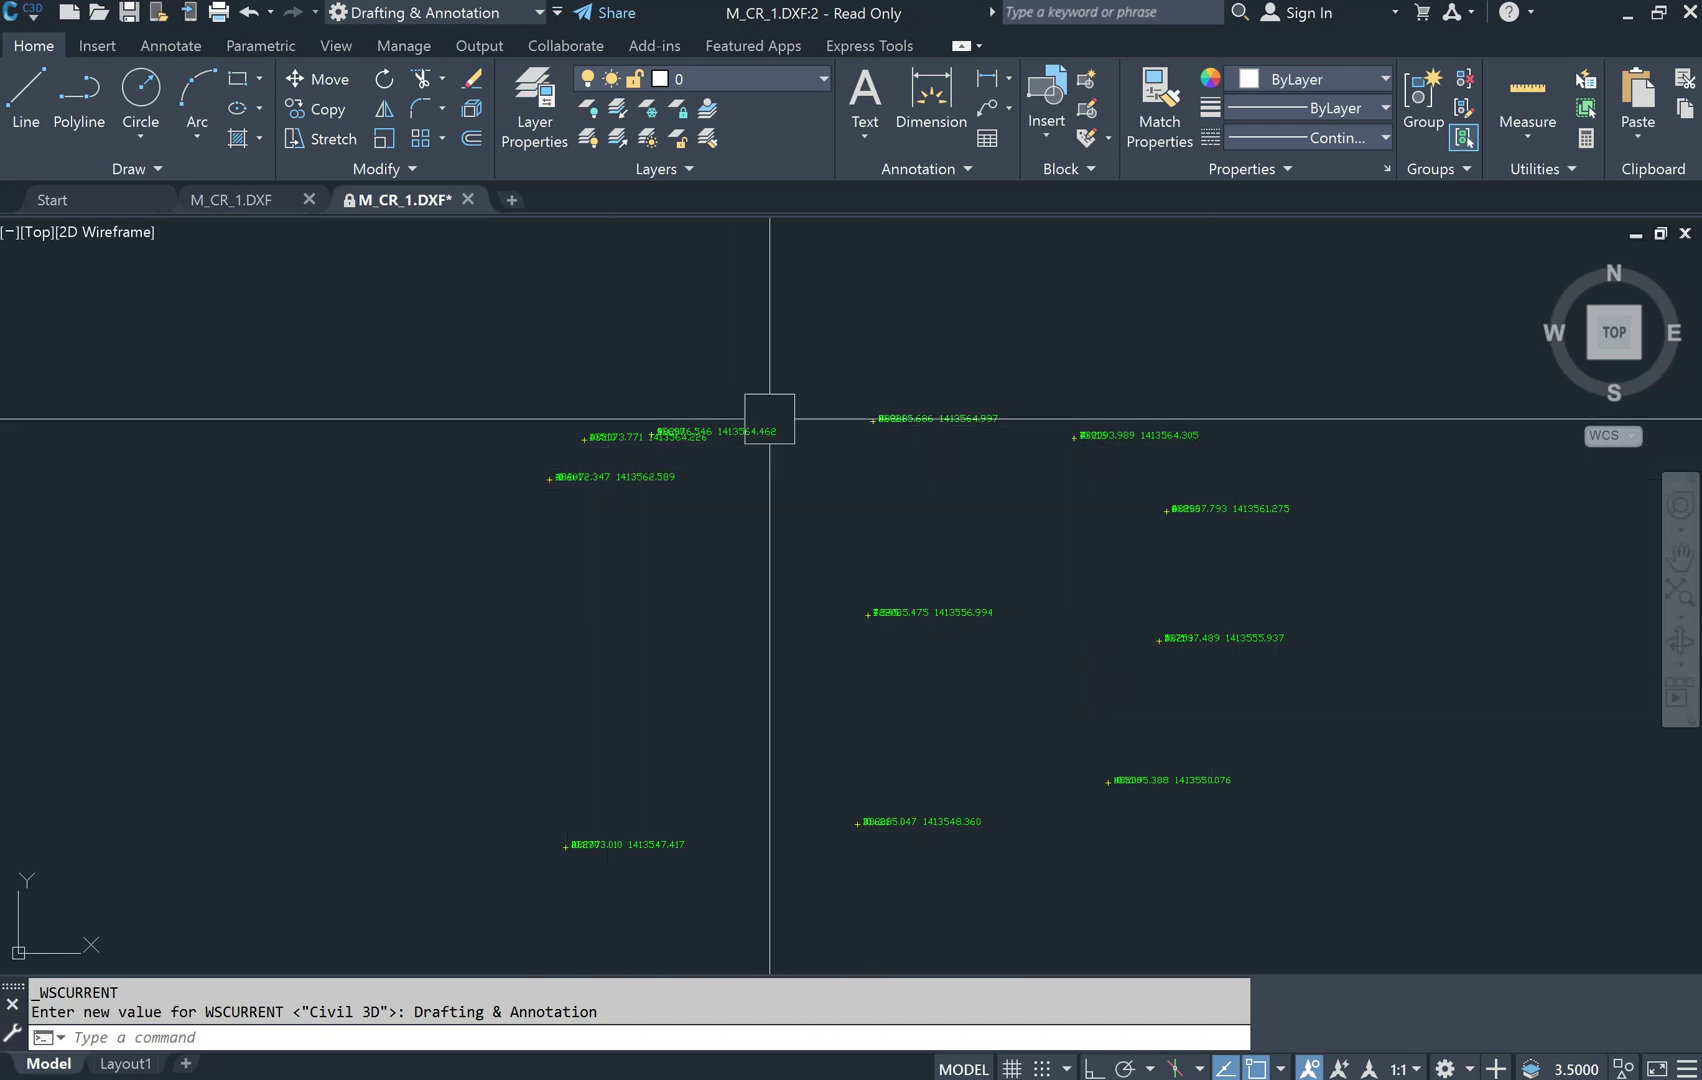
Turn off the CO_ORDS, CODE and PT_ID layers to leave only the point markers and height labels
scroll(653, 471, "up", 4)
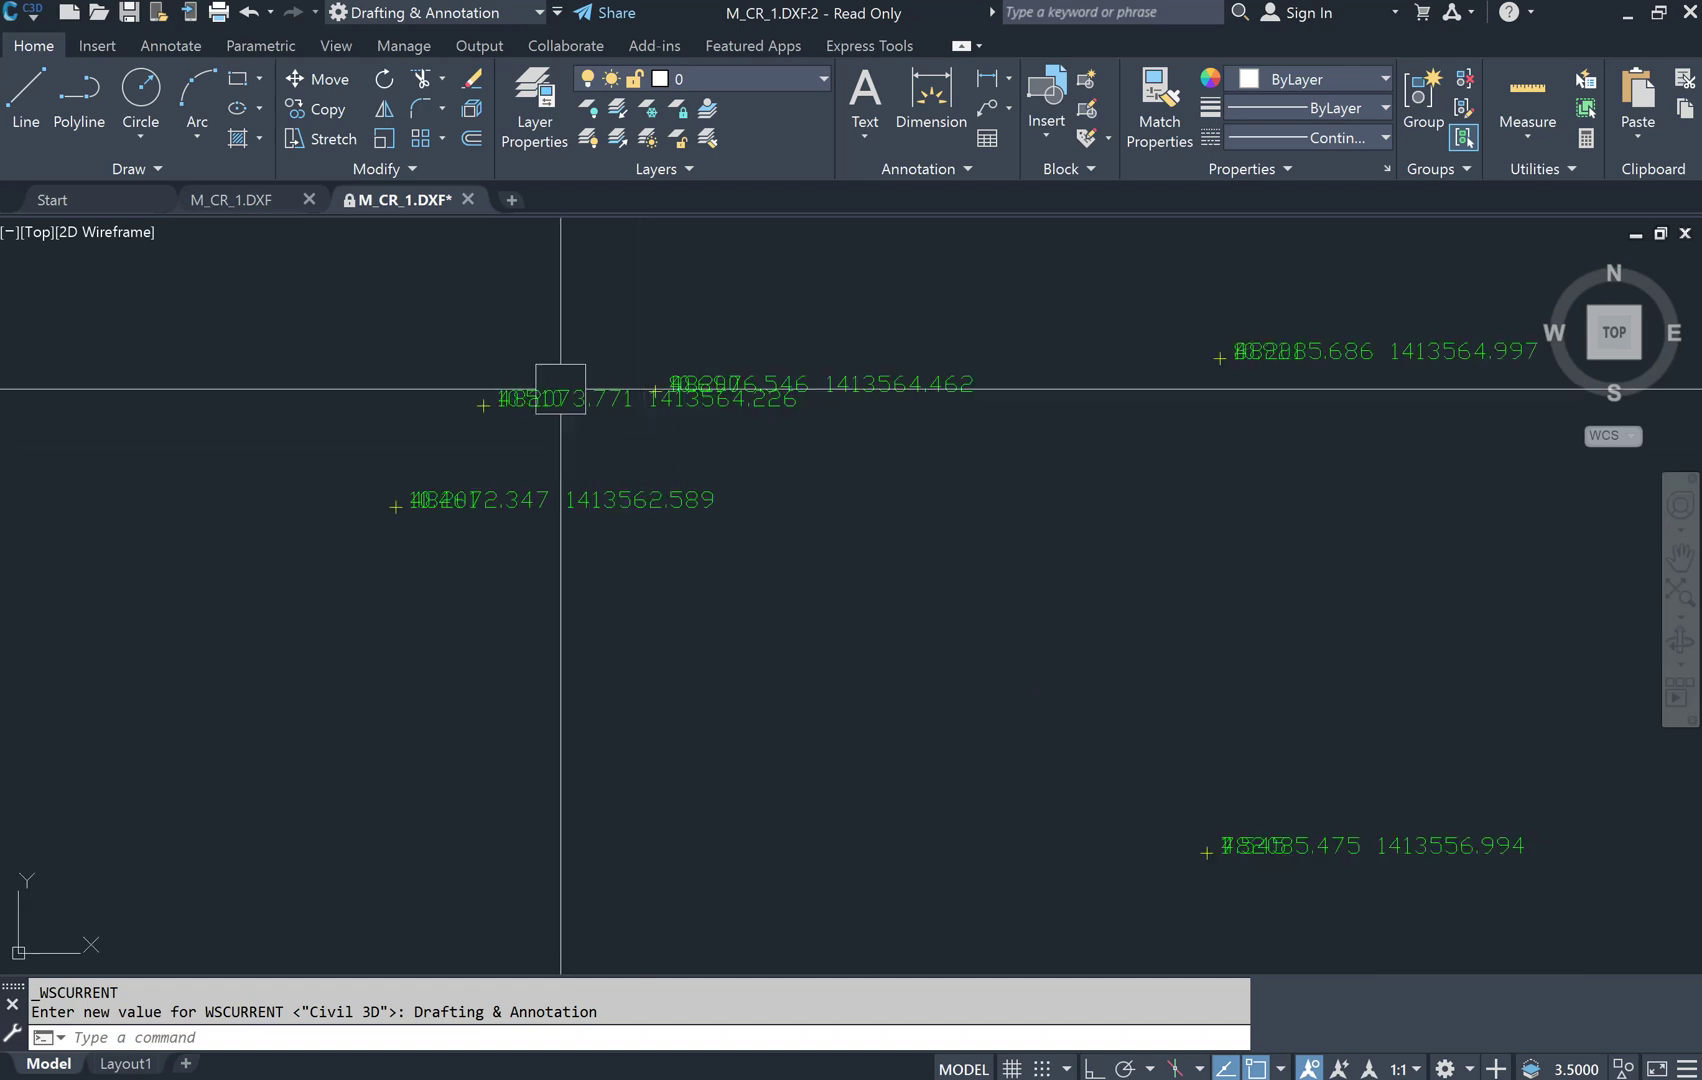
left_click(807, 80)
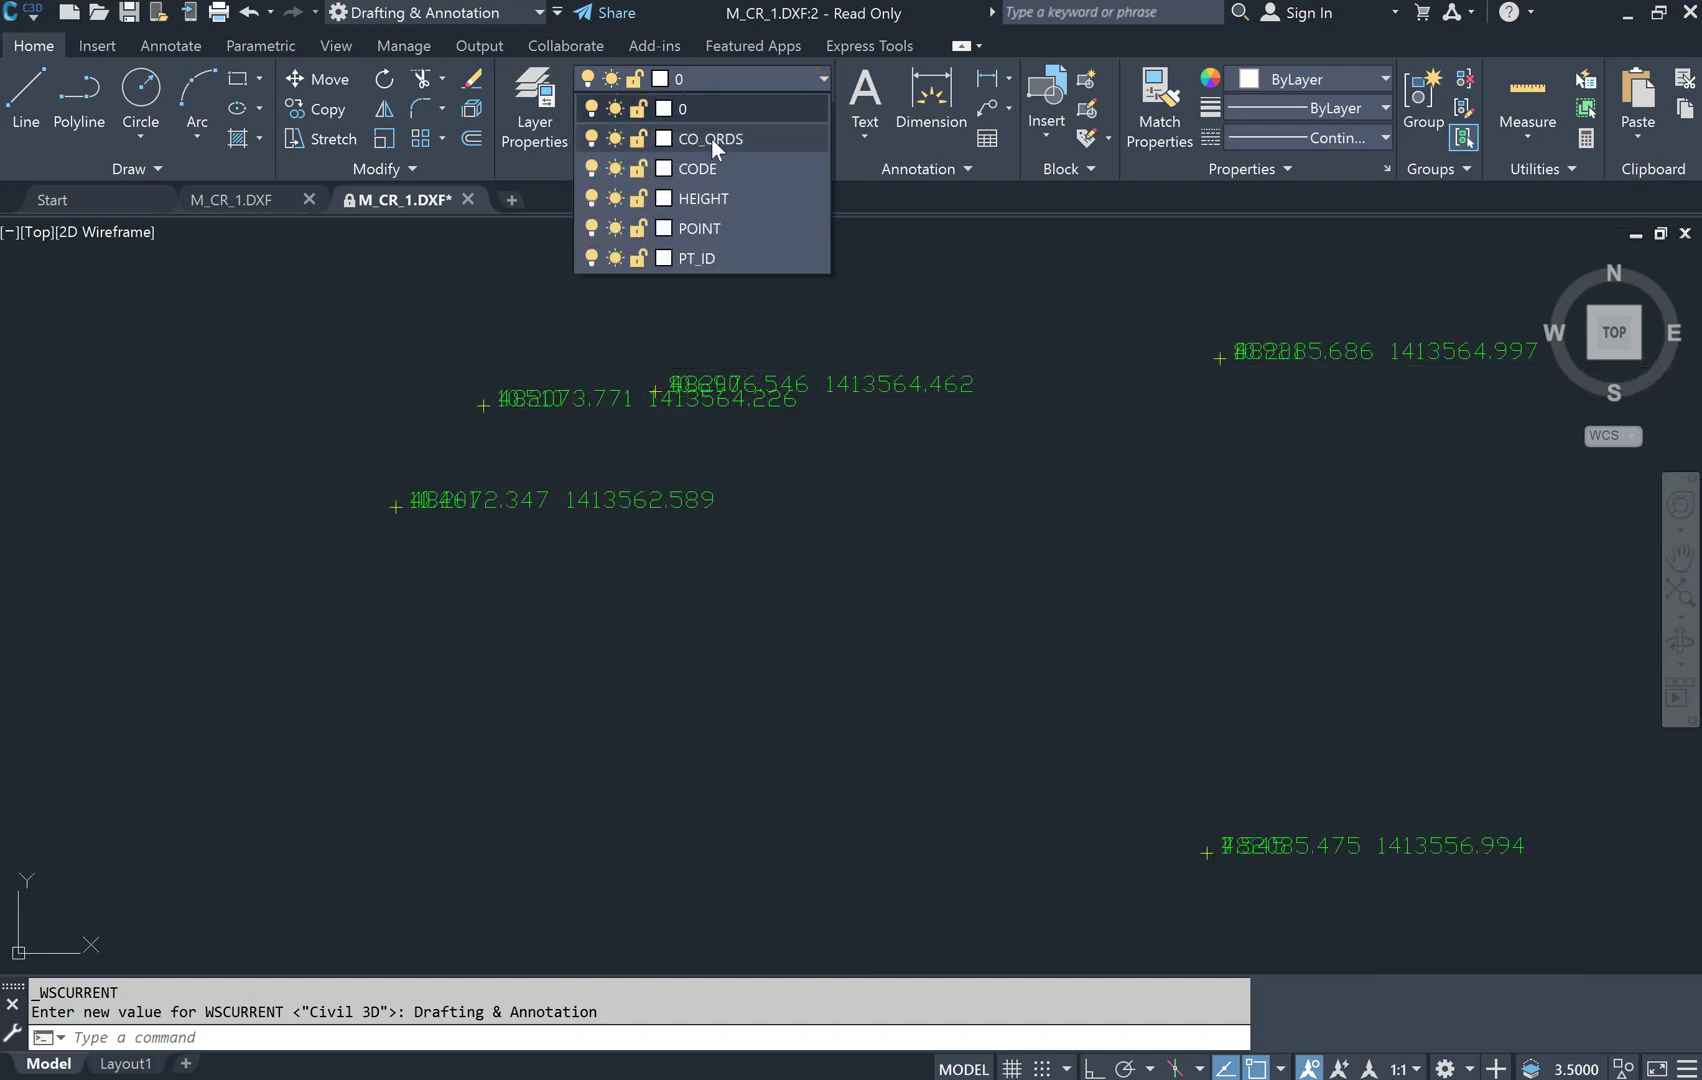
left_click(592, 139)
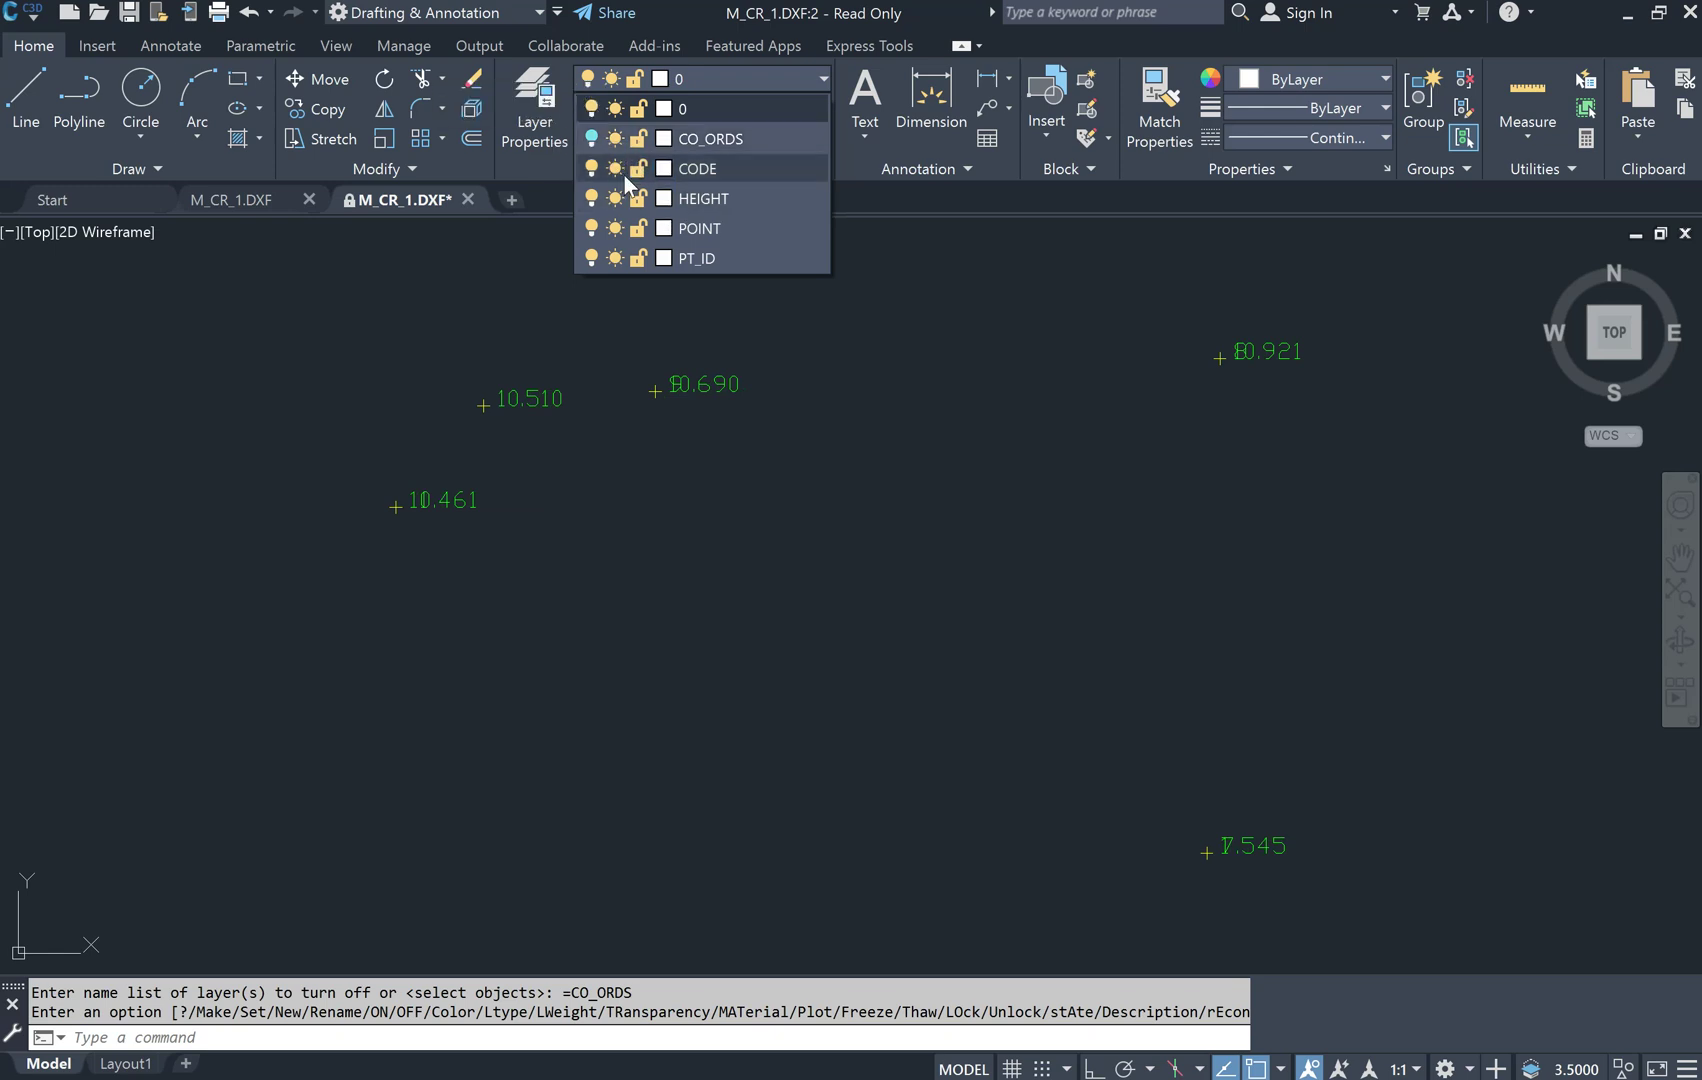
left_click(592, 169)
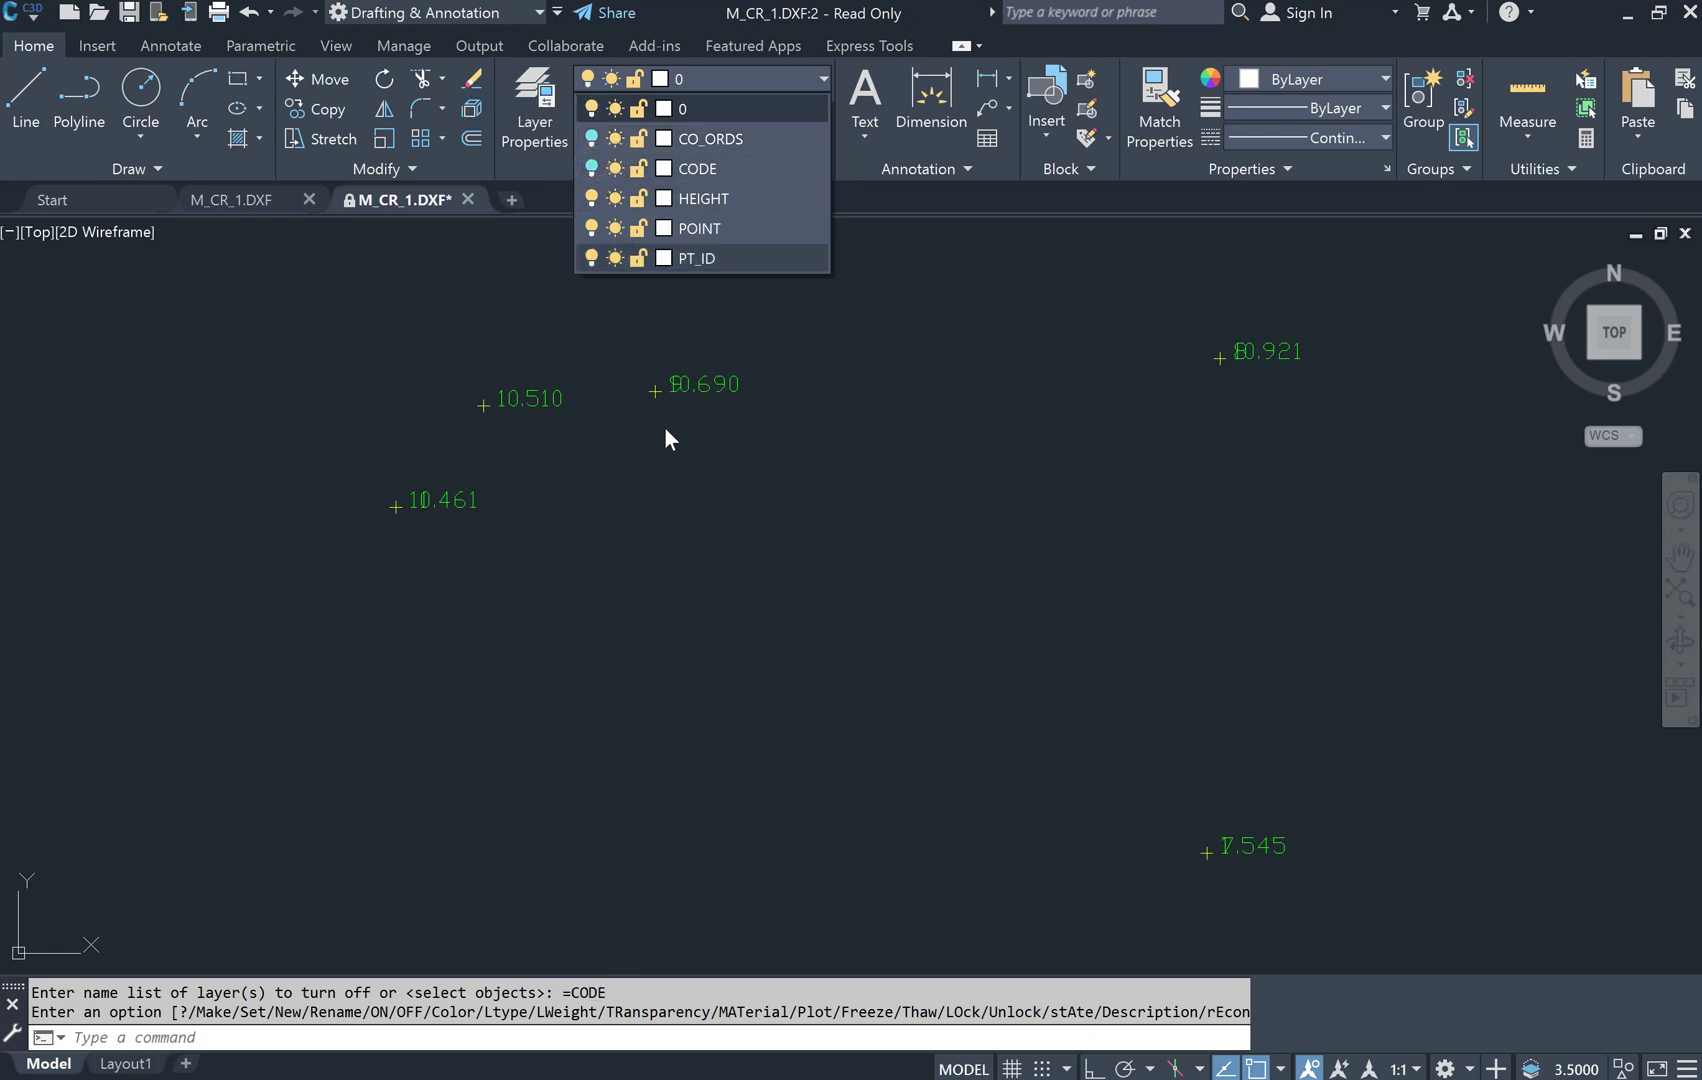
left_click(592, 258)
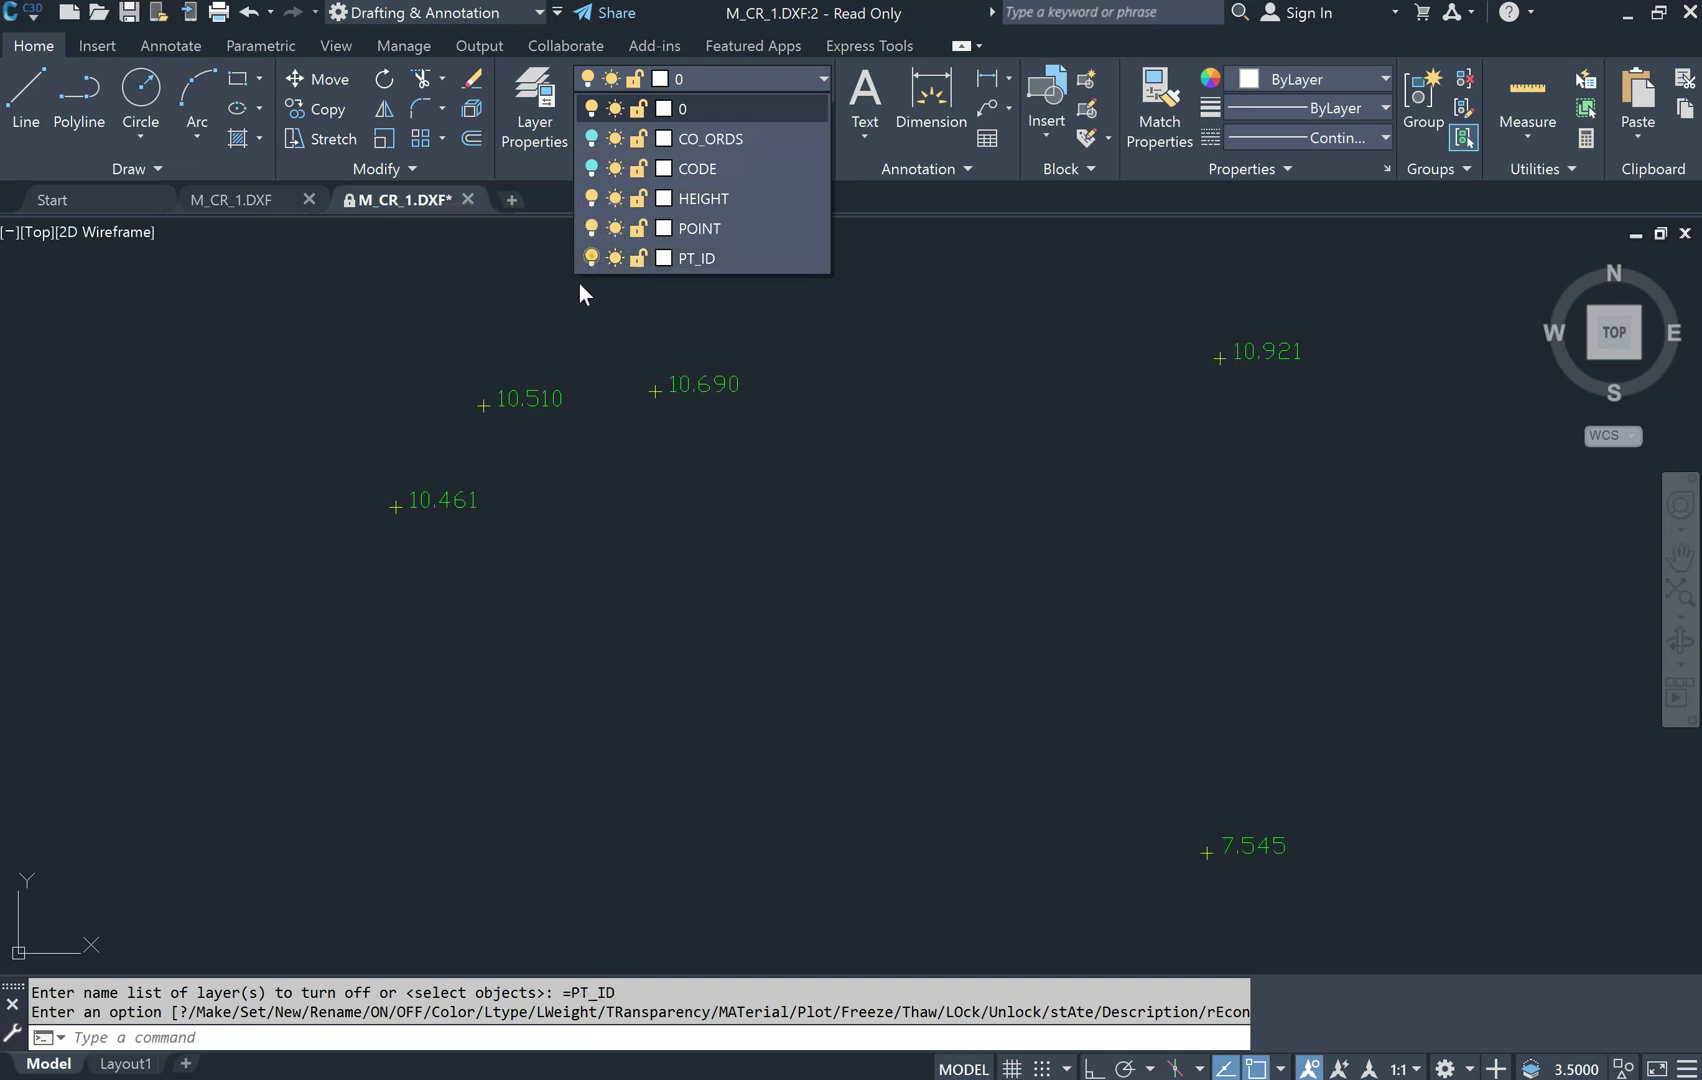
left_click(657, 394)
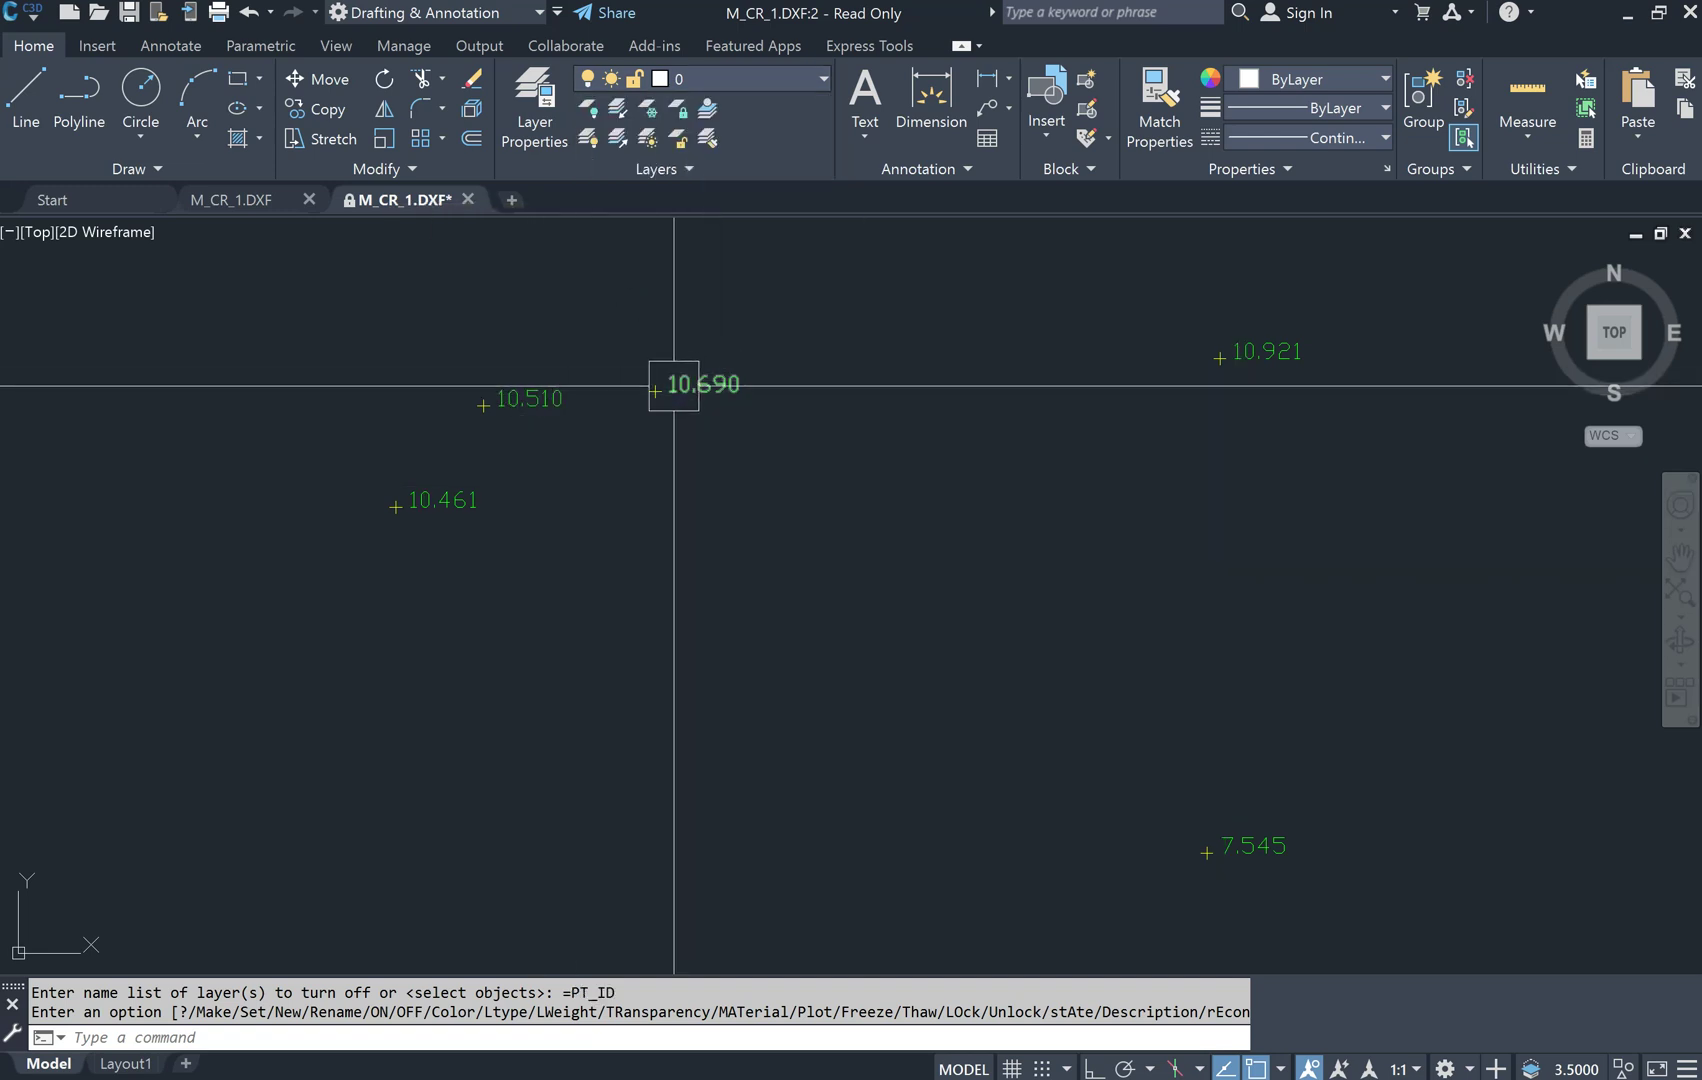
Start a polyline and restrict the running object snaps to Intersection only
scroll(389, 511, "up", 2)
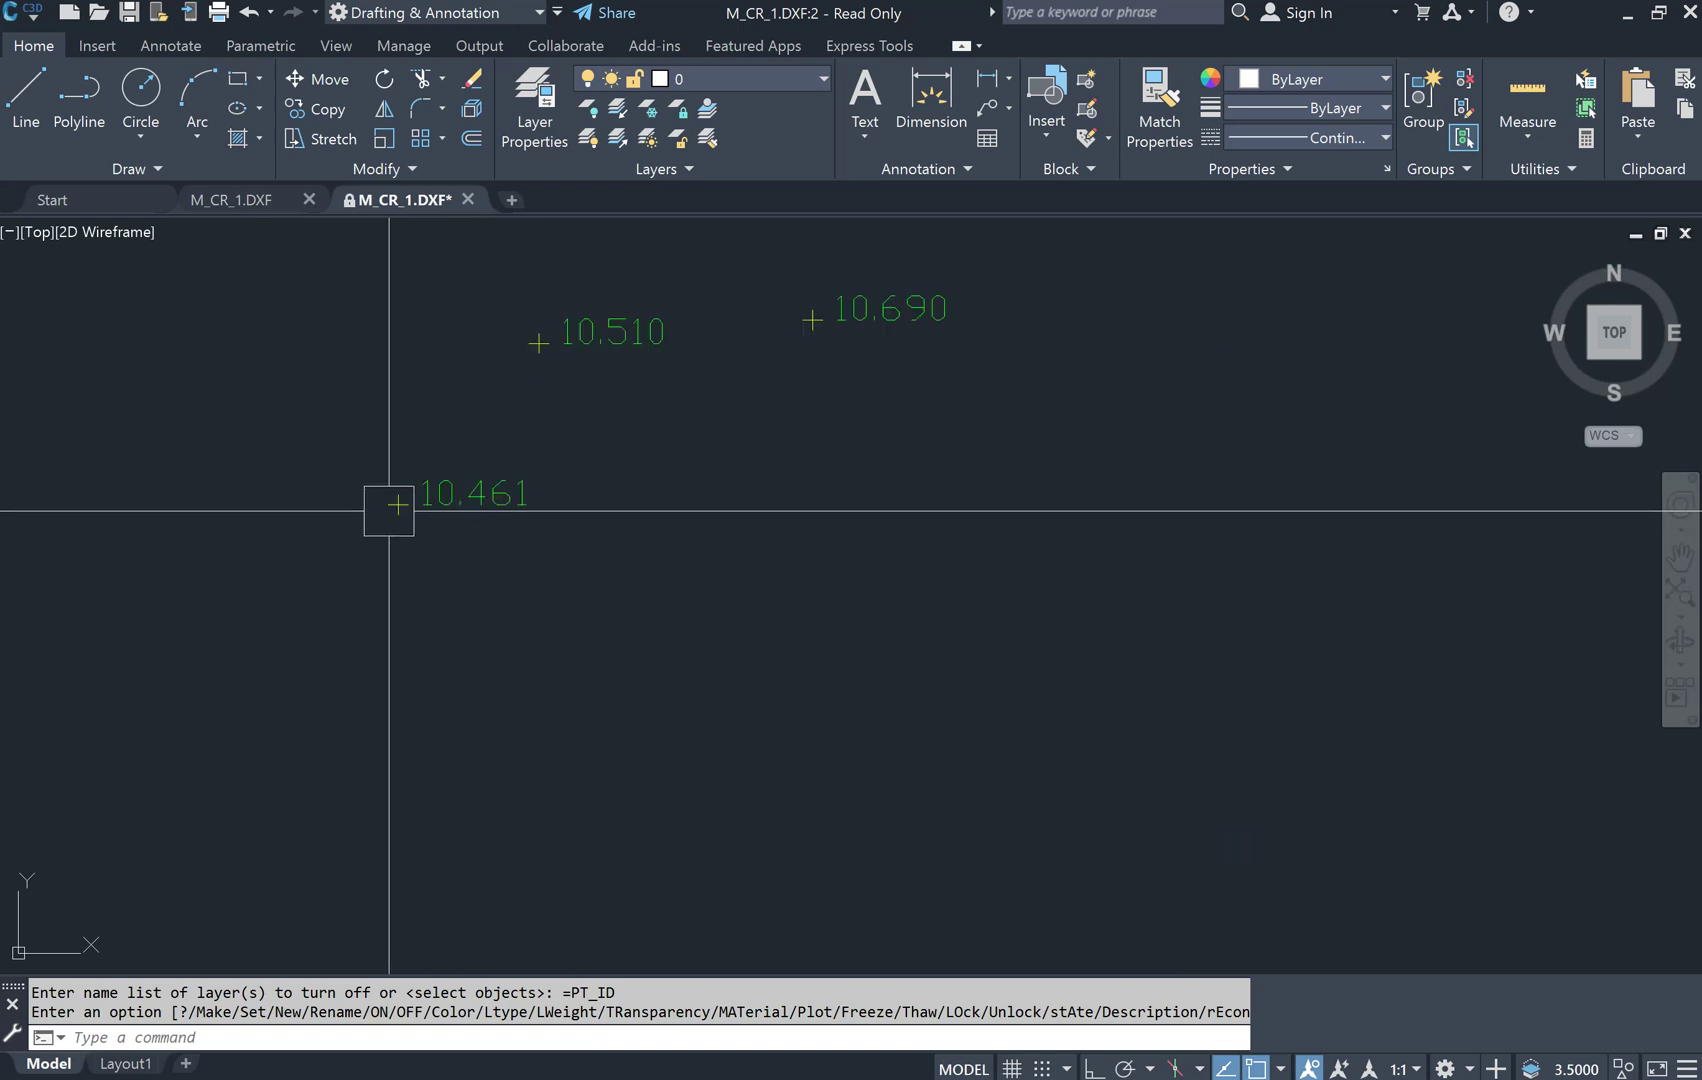
scroll(389, 511, "up", 1)
scroll(406, 490, "down", 4)
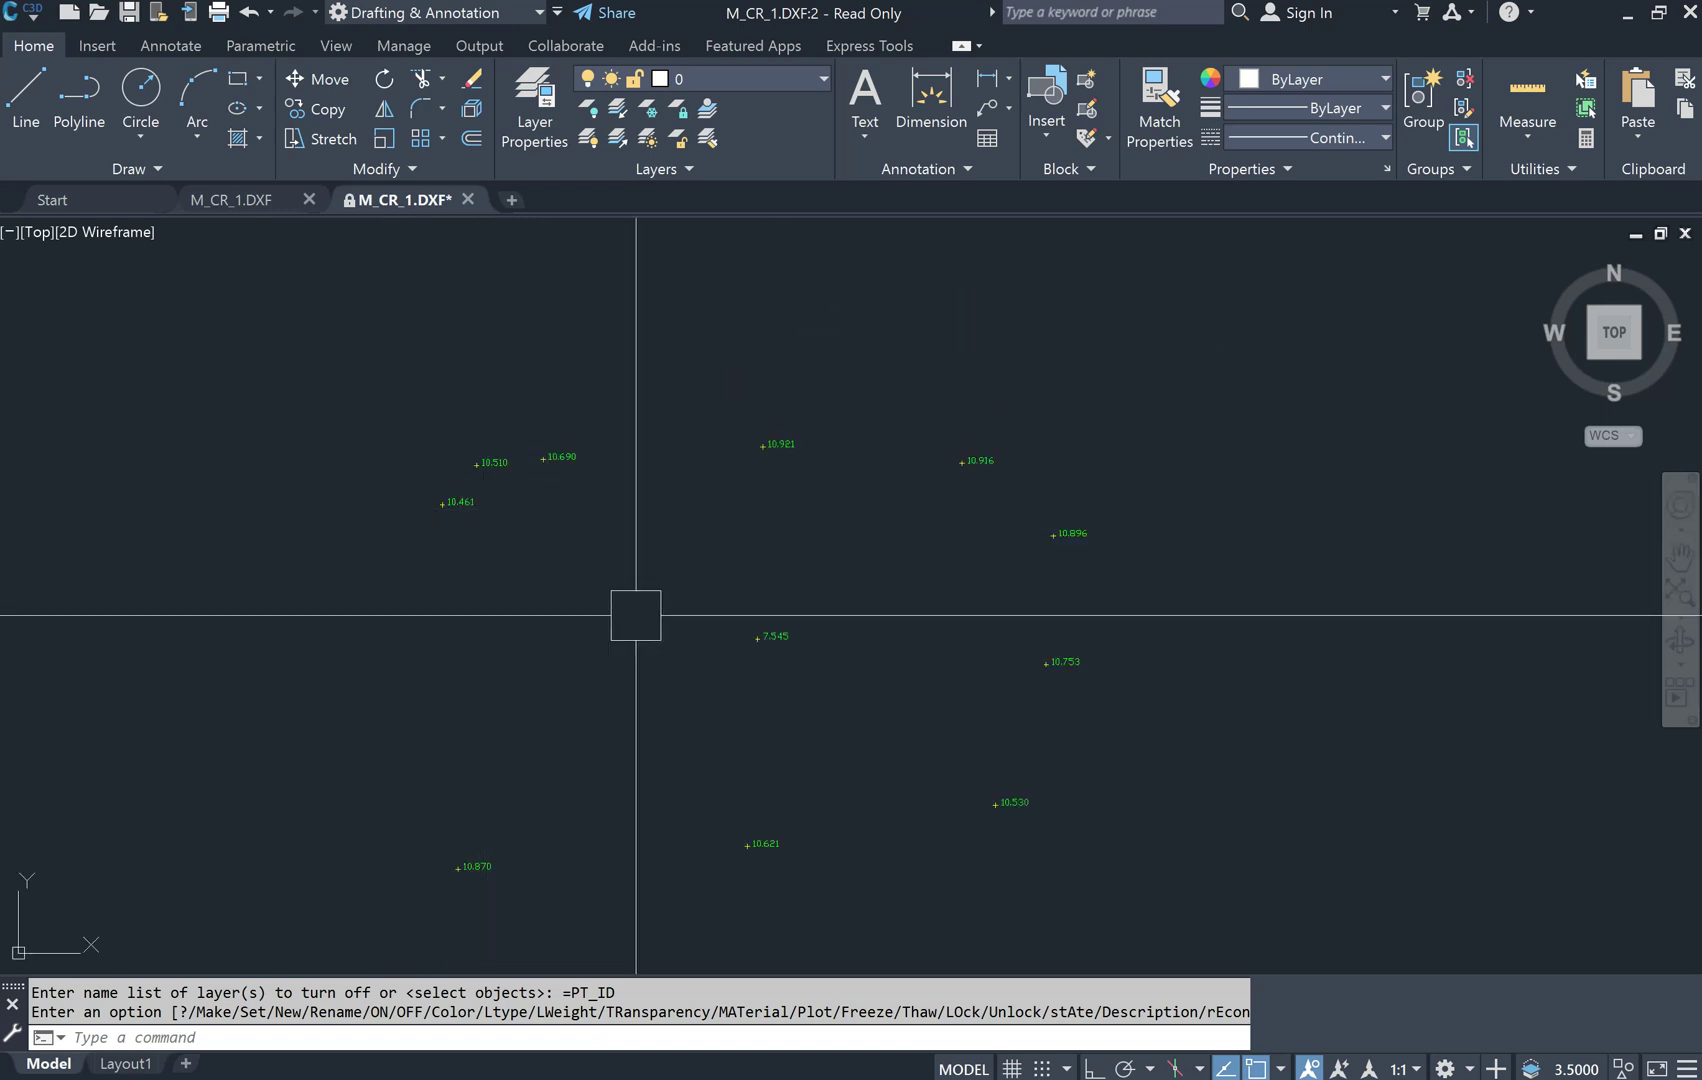
middle_click_drag(636, 615, 683, 503)
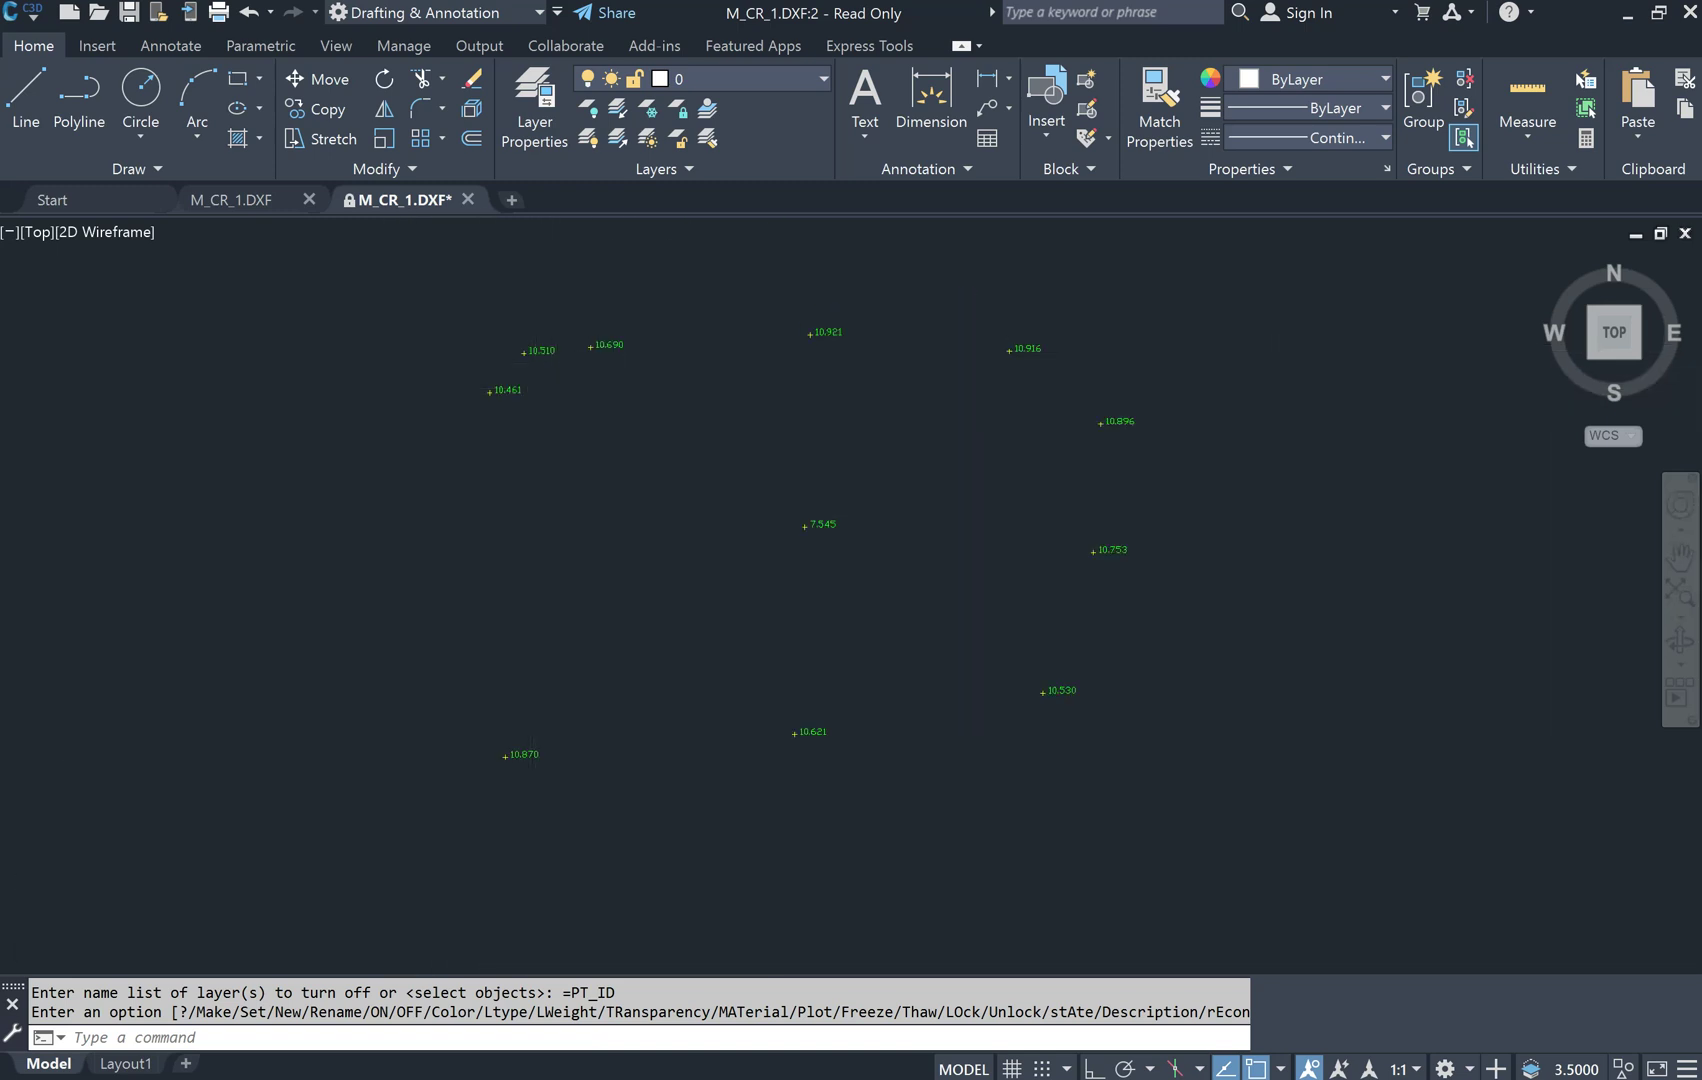
scroll(599, 379, "up", 2)
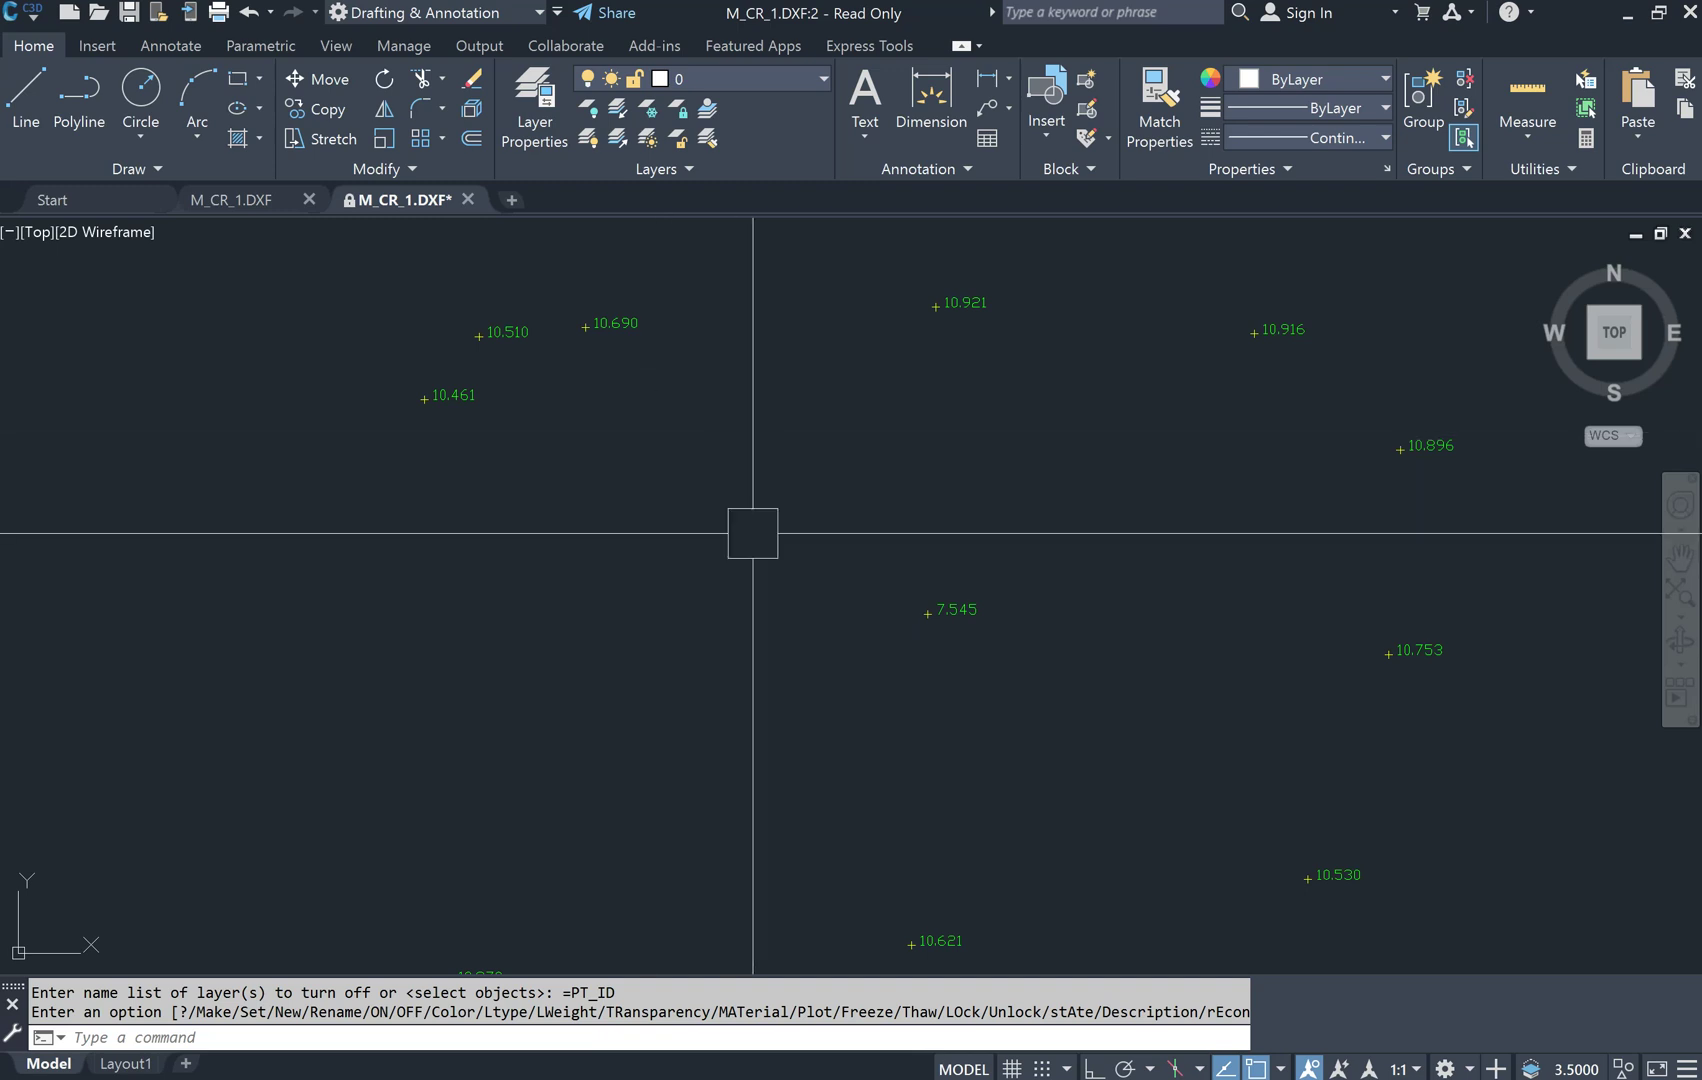
type("PL")
key("Return")
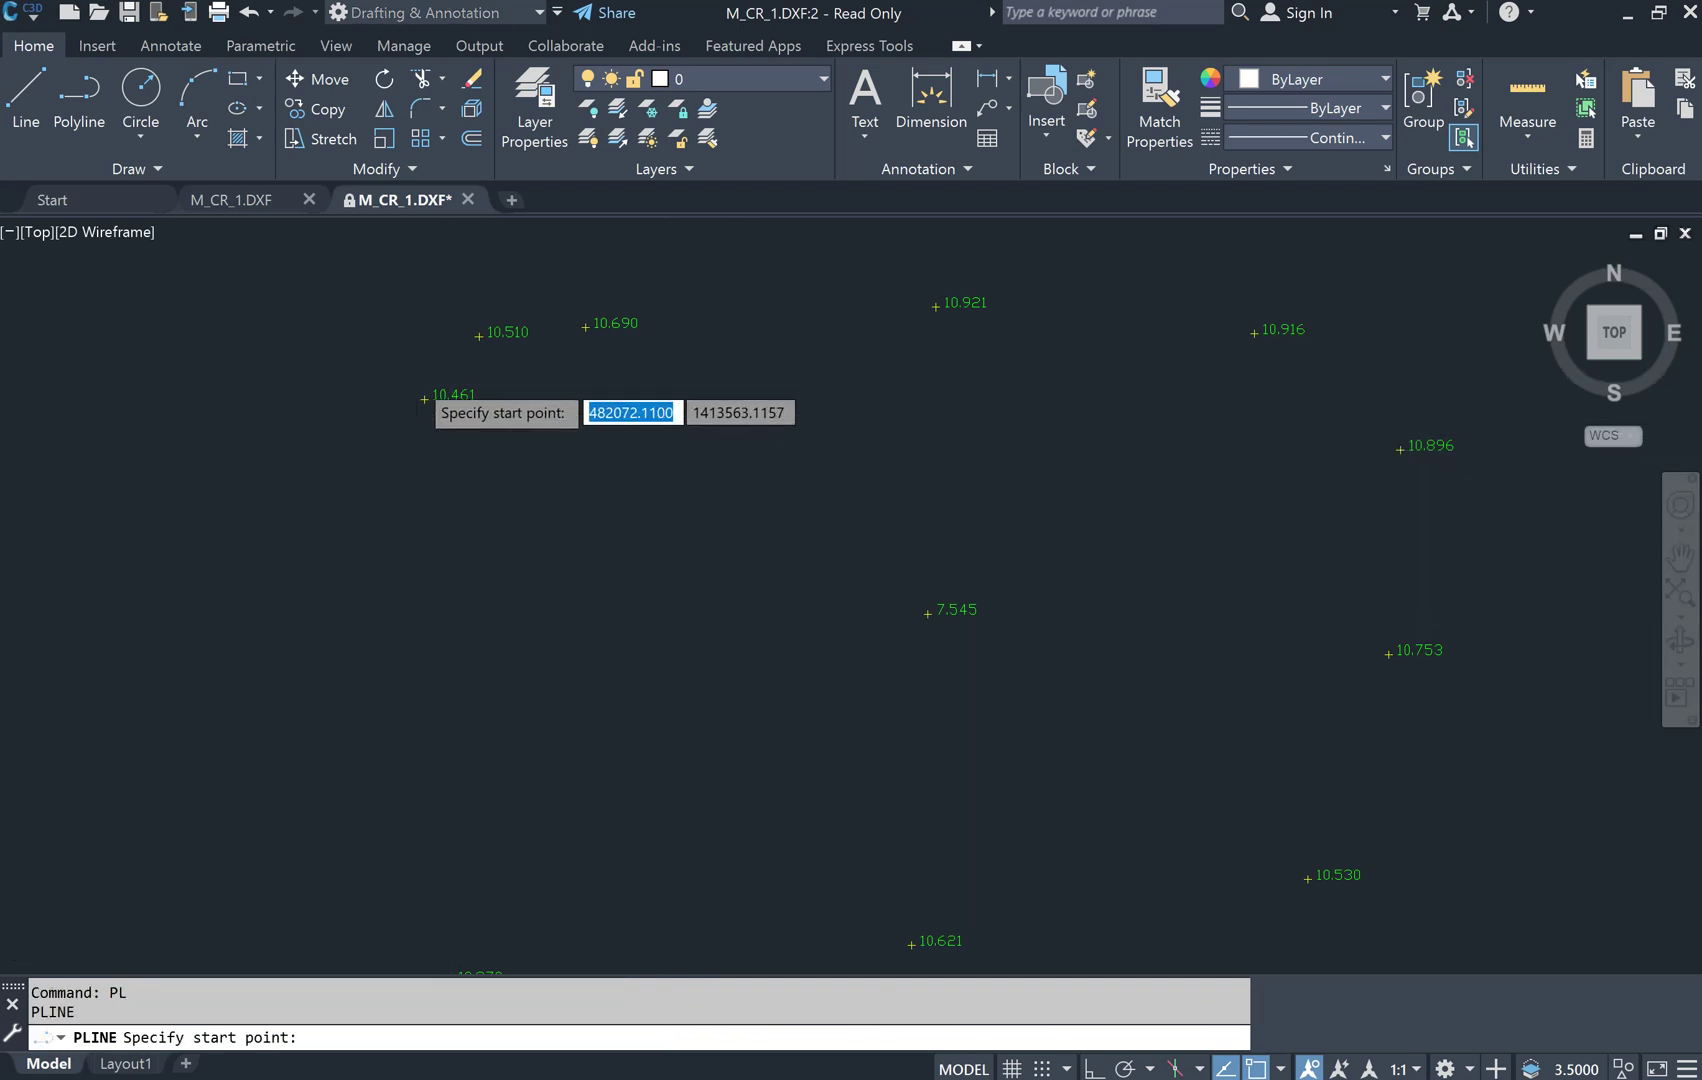
scroll(411, 452, "up", 3)
scroll(408, 453, "up", 5)
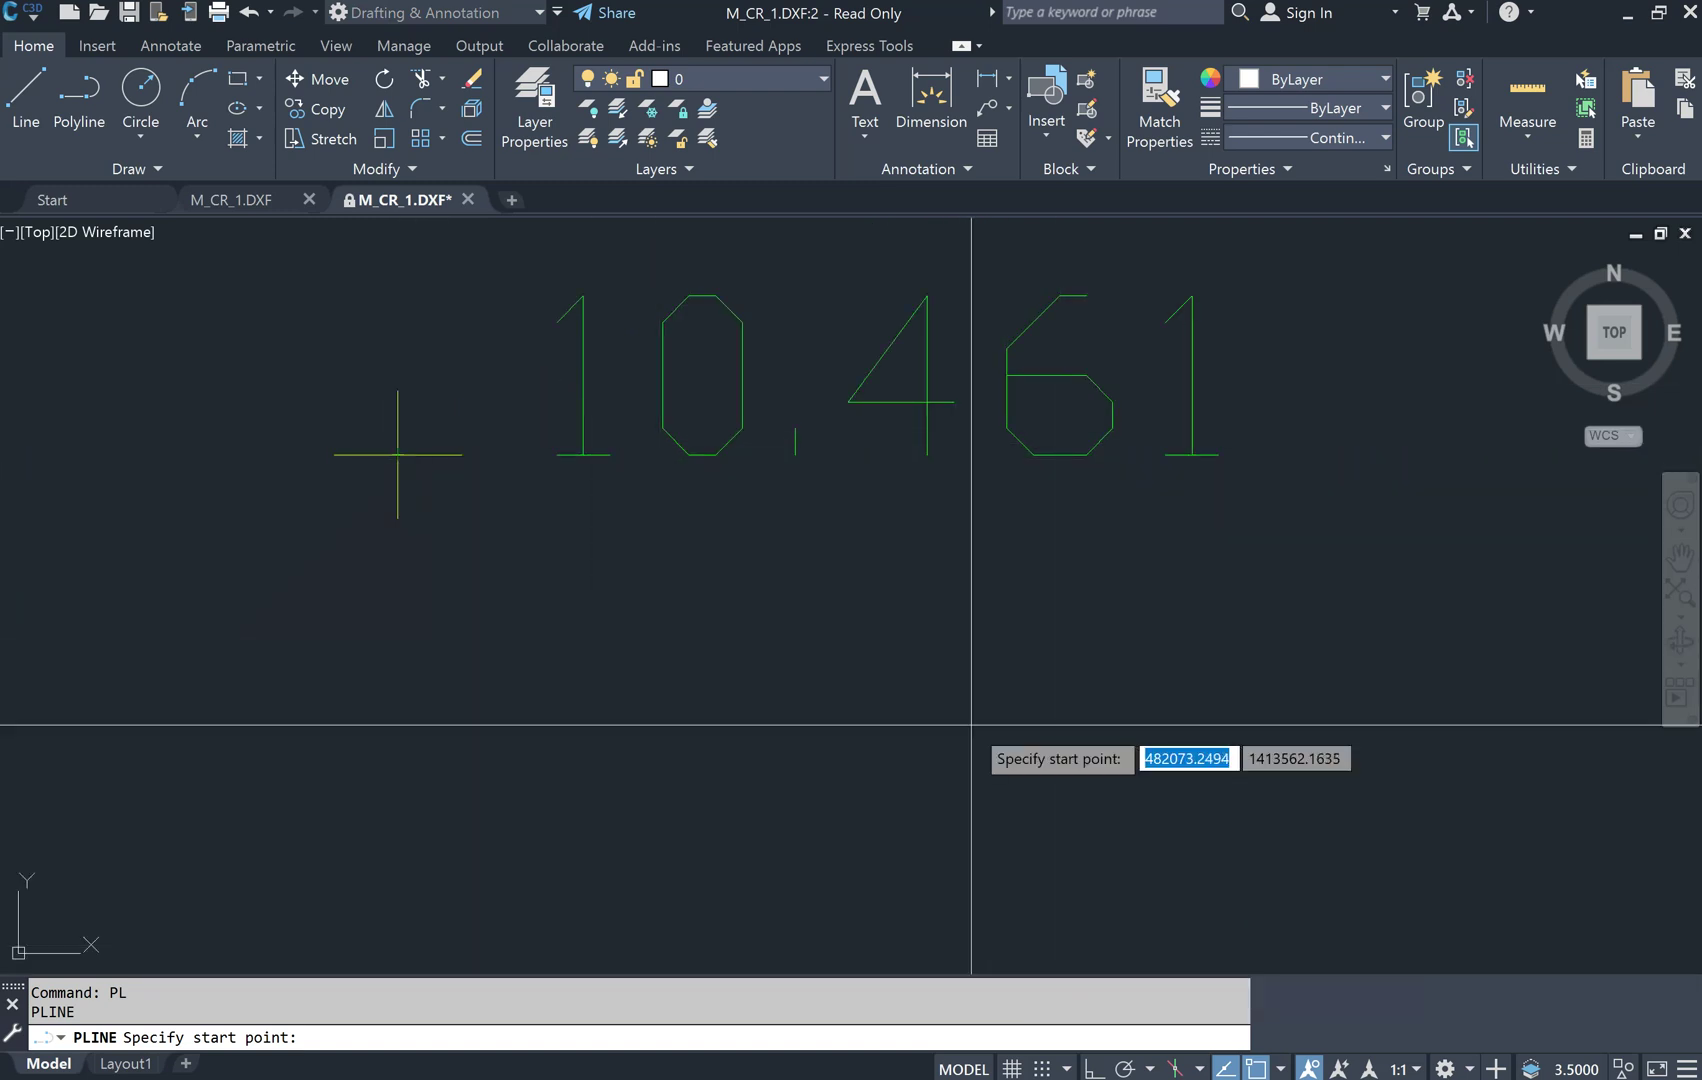
left_click(1281, 1069)
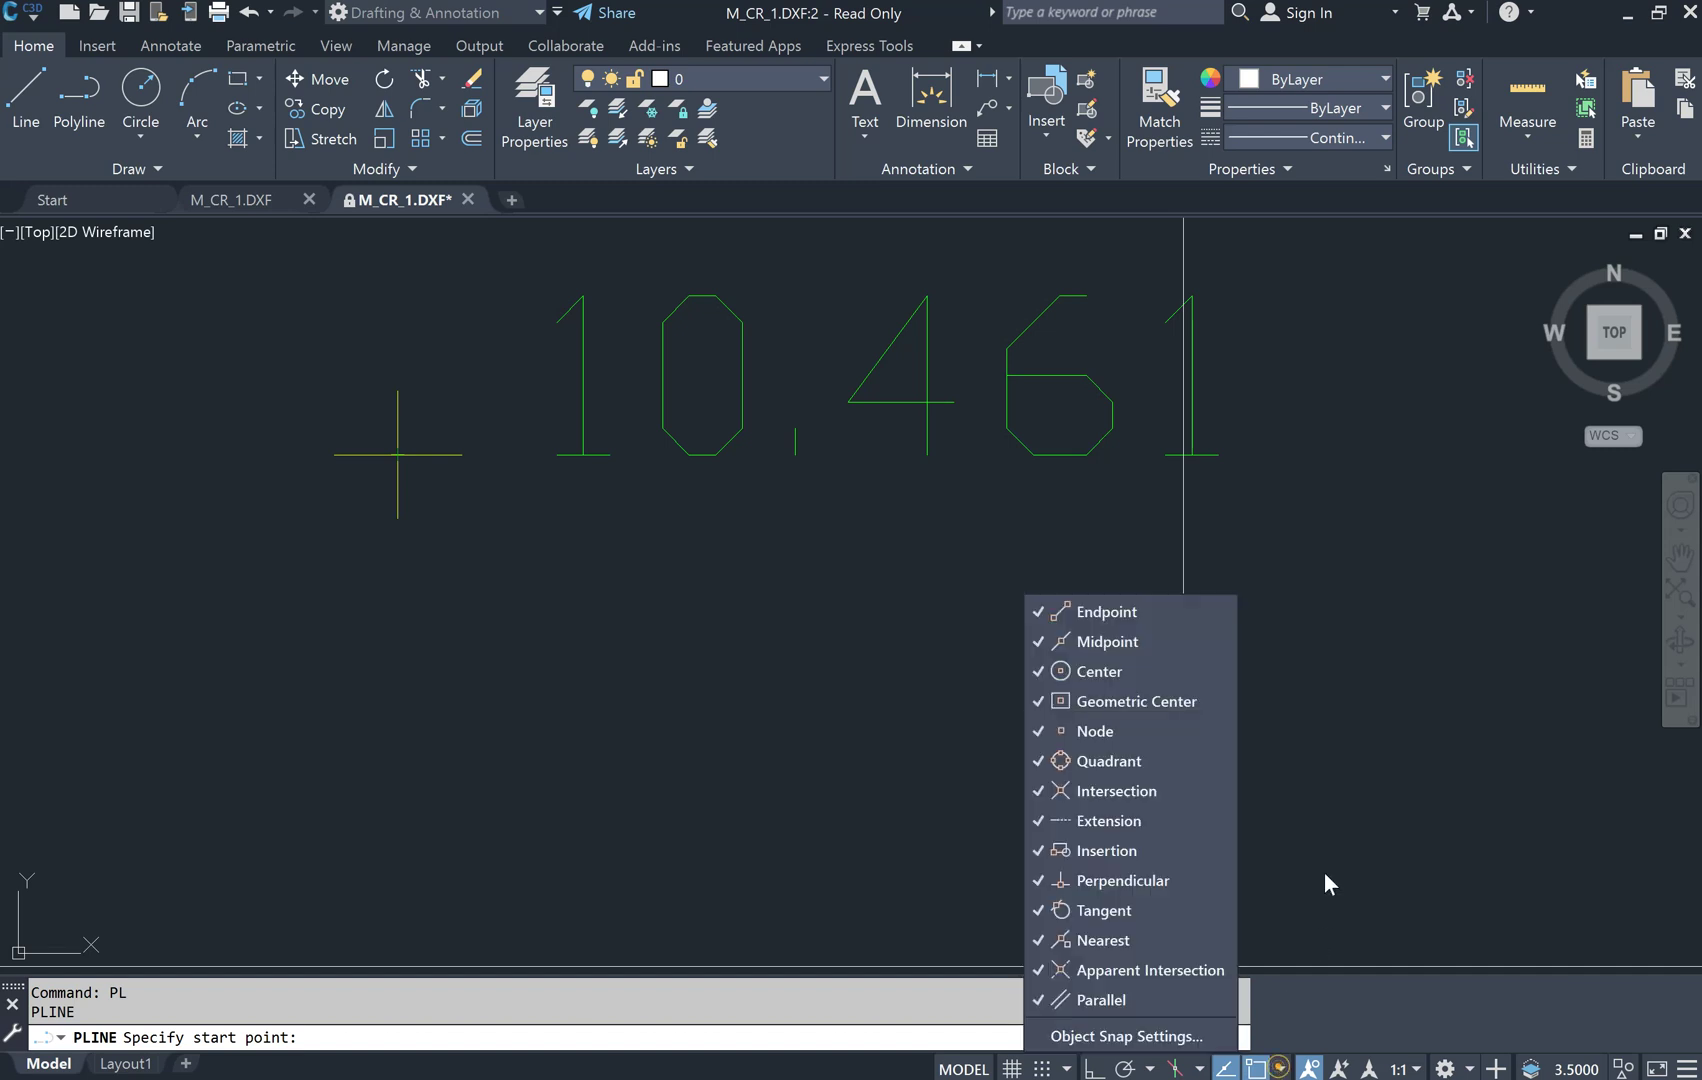
left_click(1074, 1030)
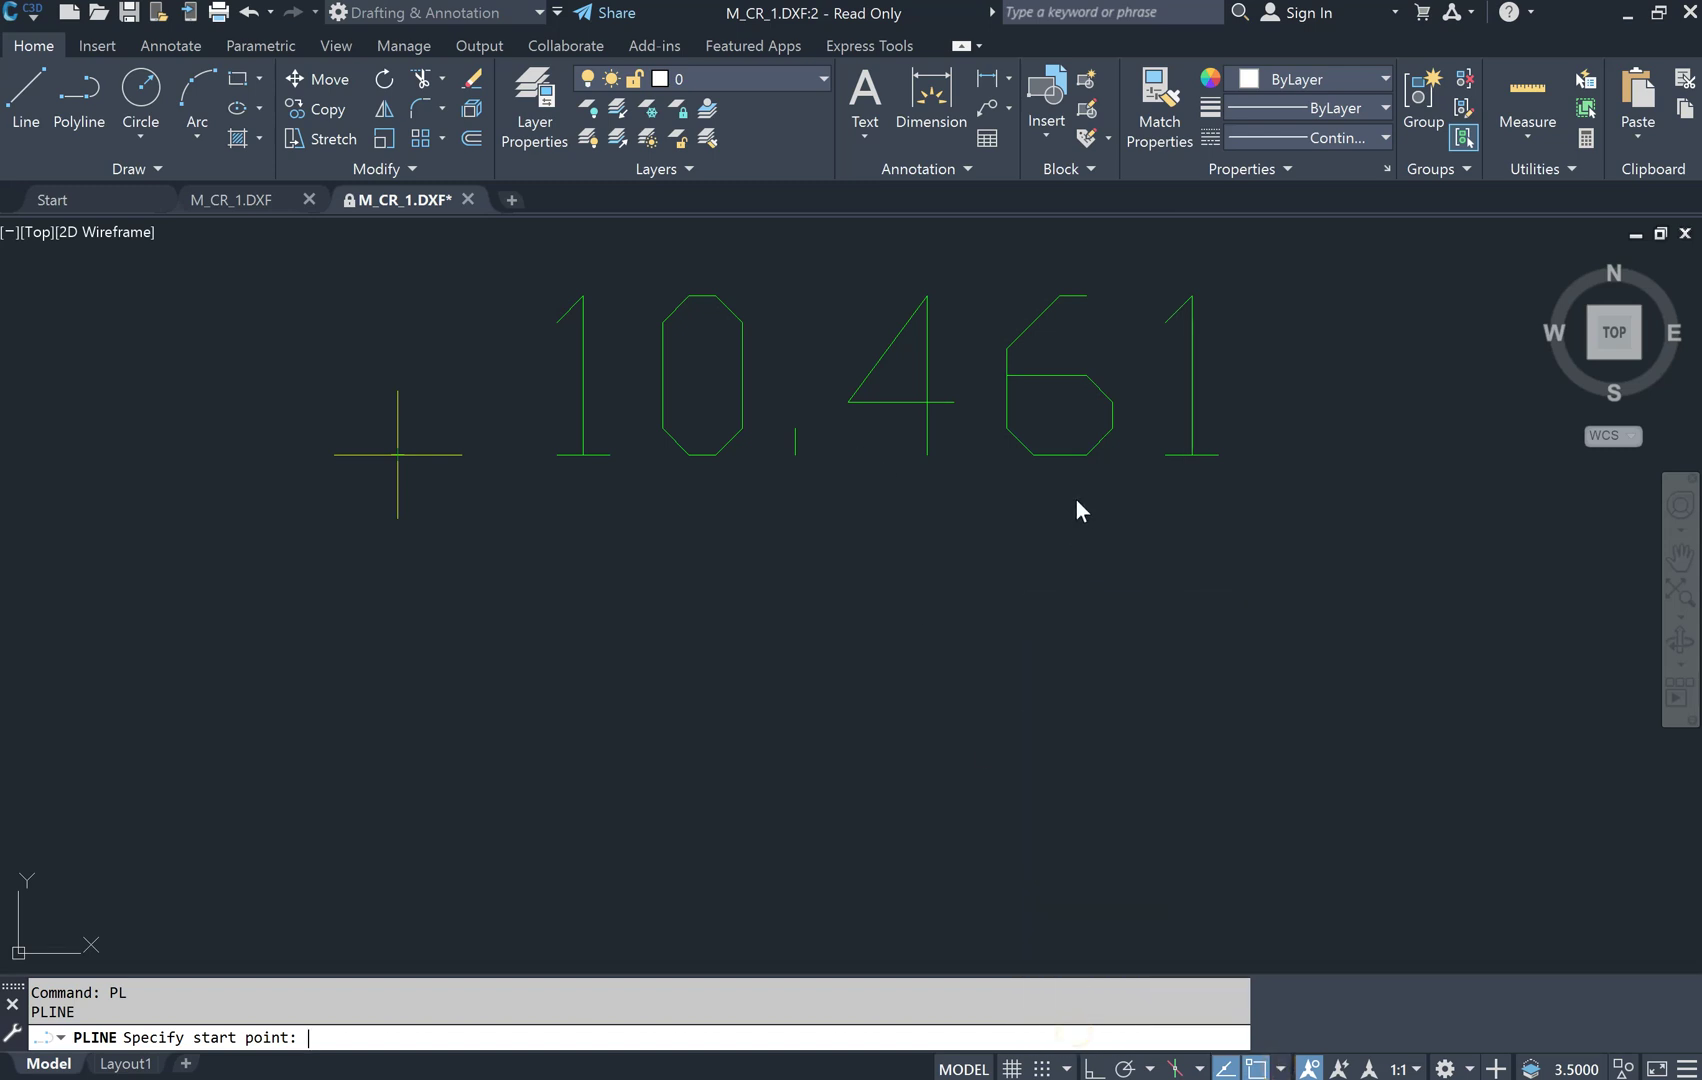
left_click(1086, 455)
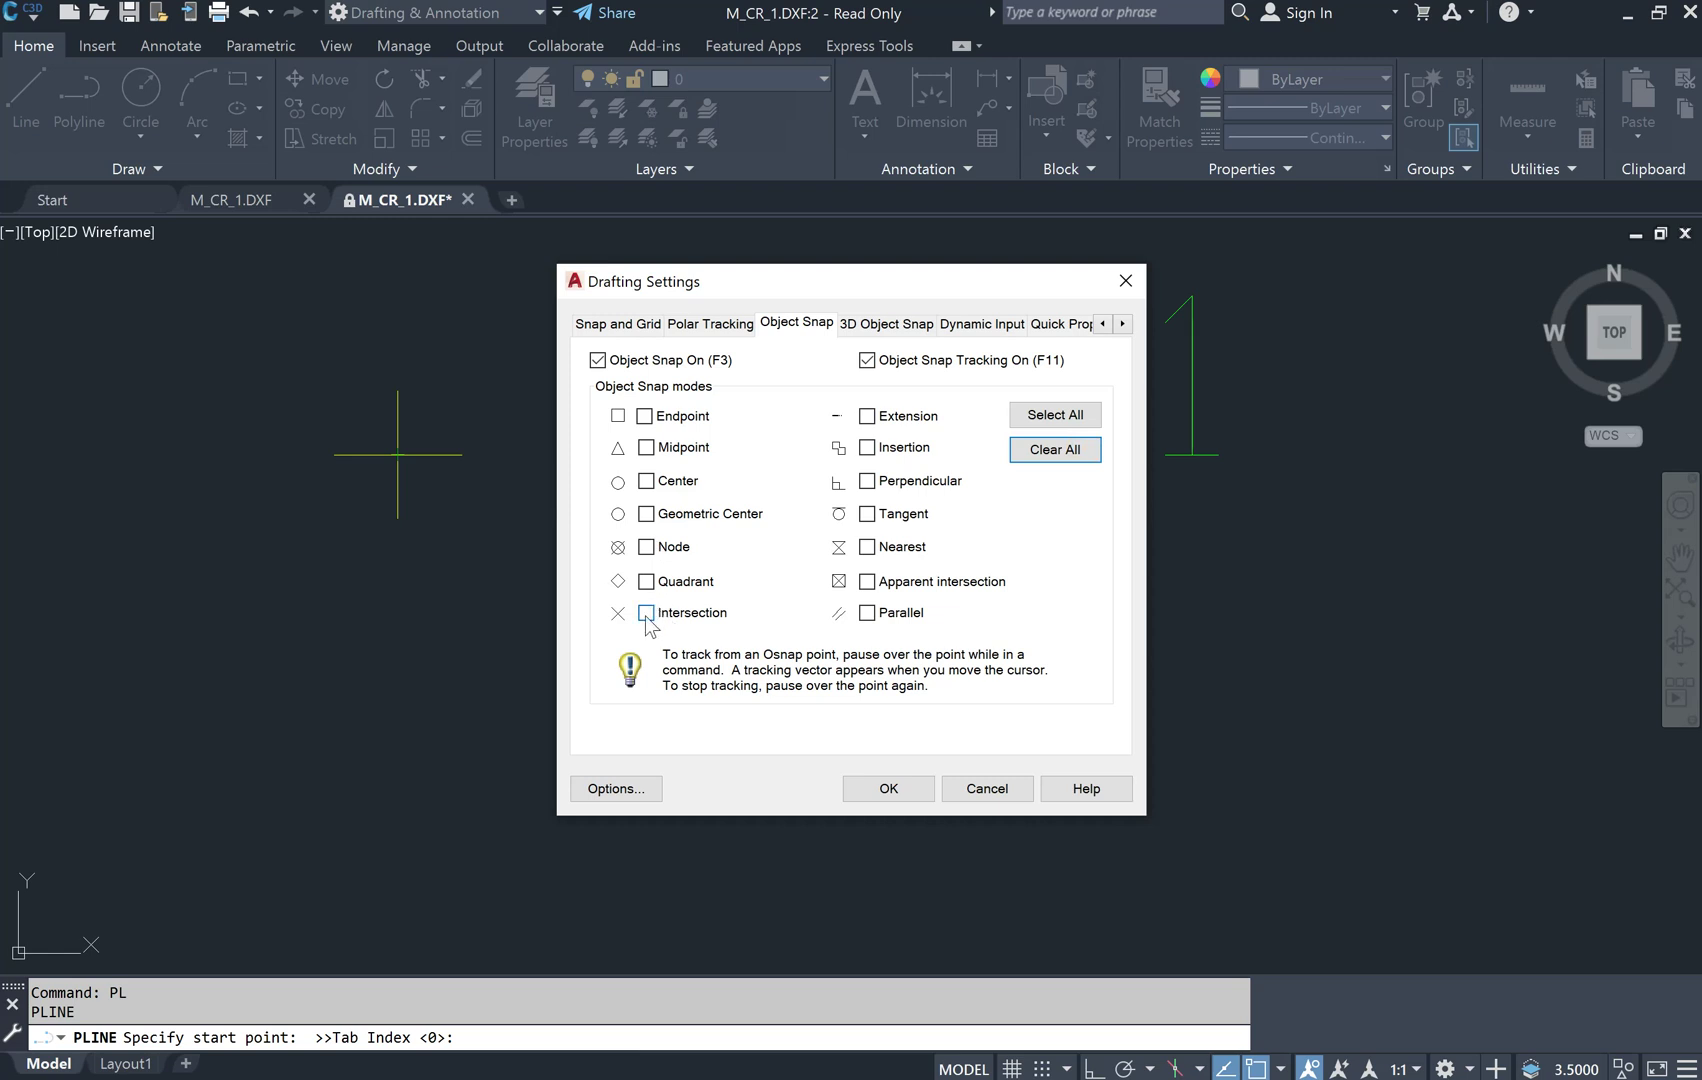
left_click(887, 790)
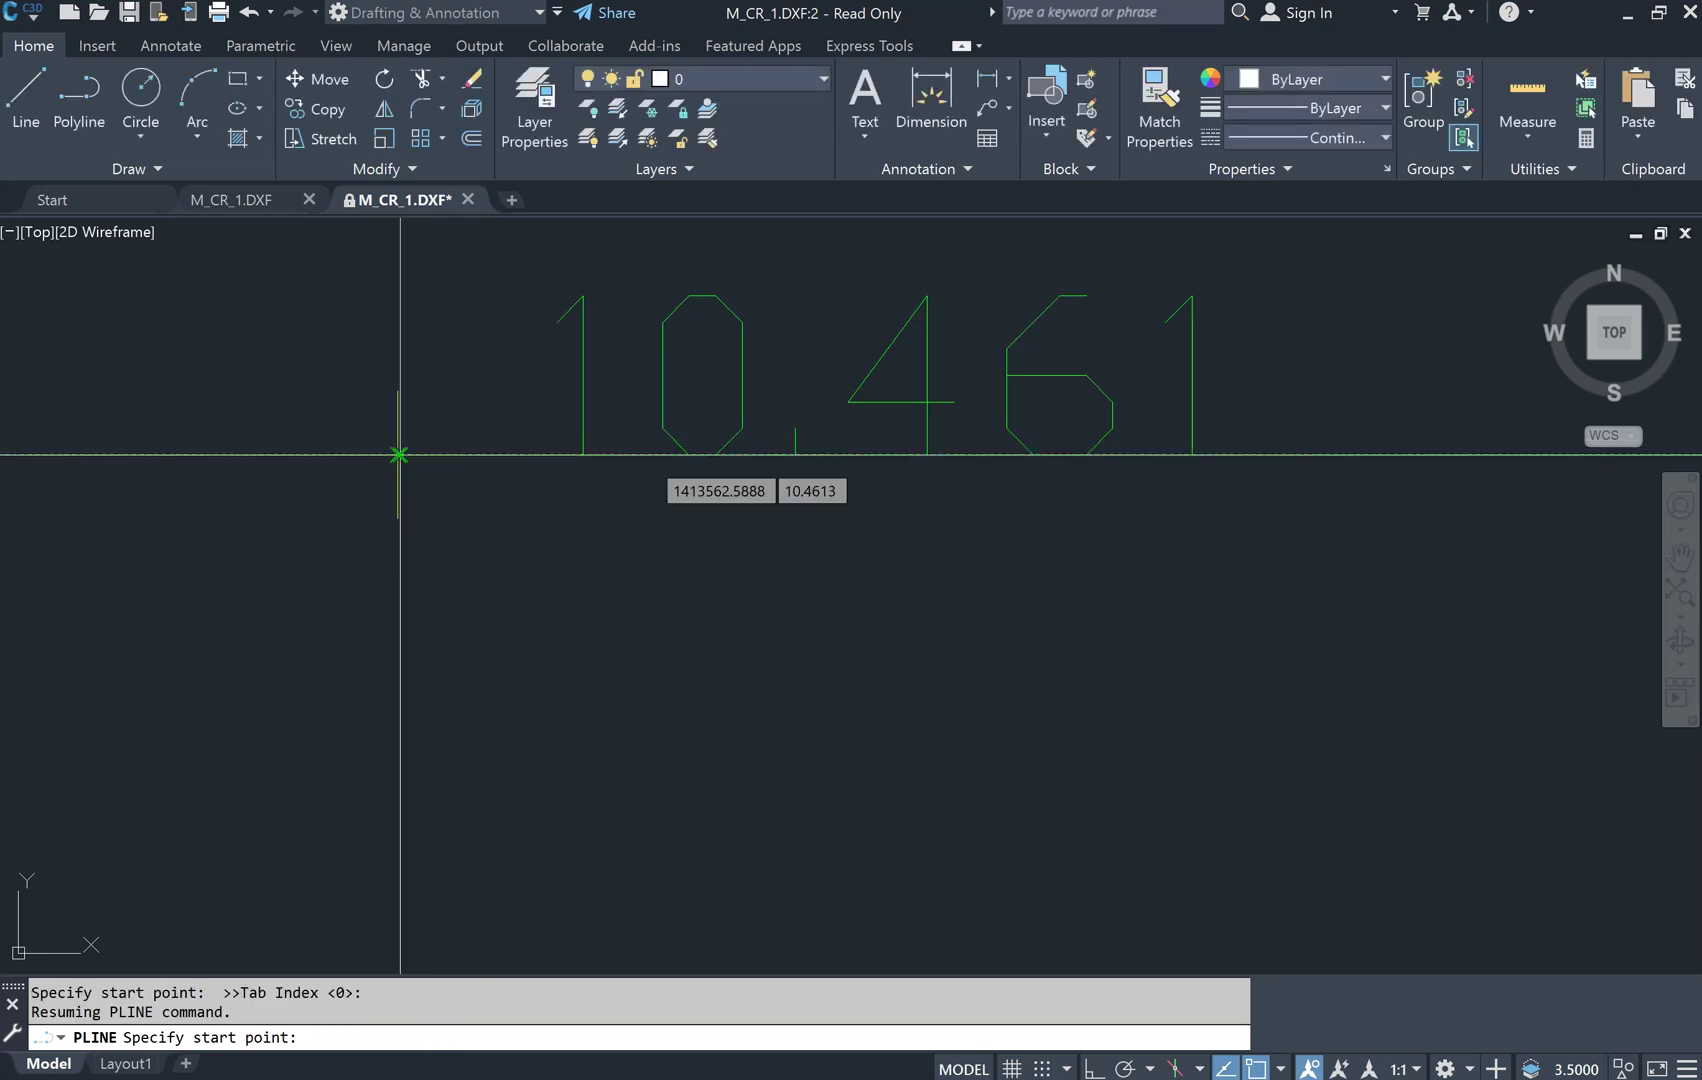
Begin the polyline at the center of the 10.461 point marker and continue it through the 10.510 marker to the 10.690 marker
scroll(399, 455, "up", 4)
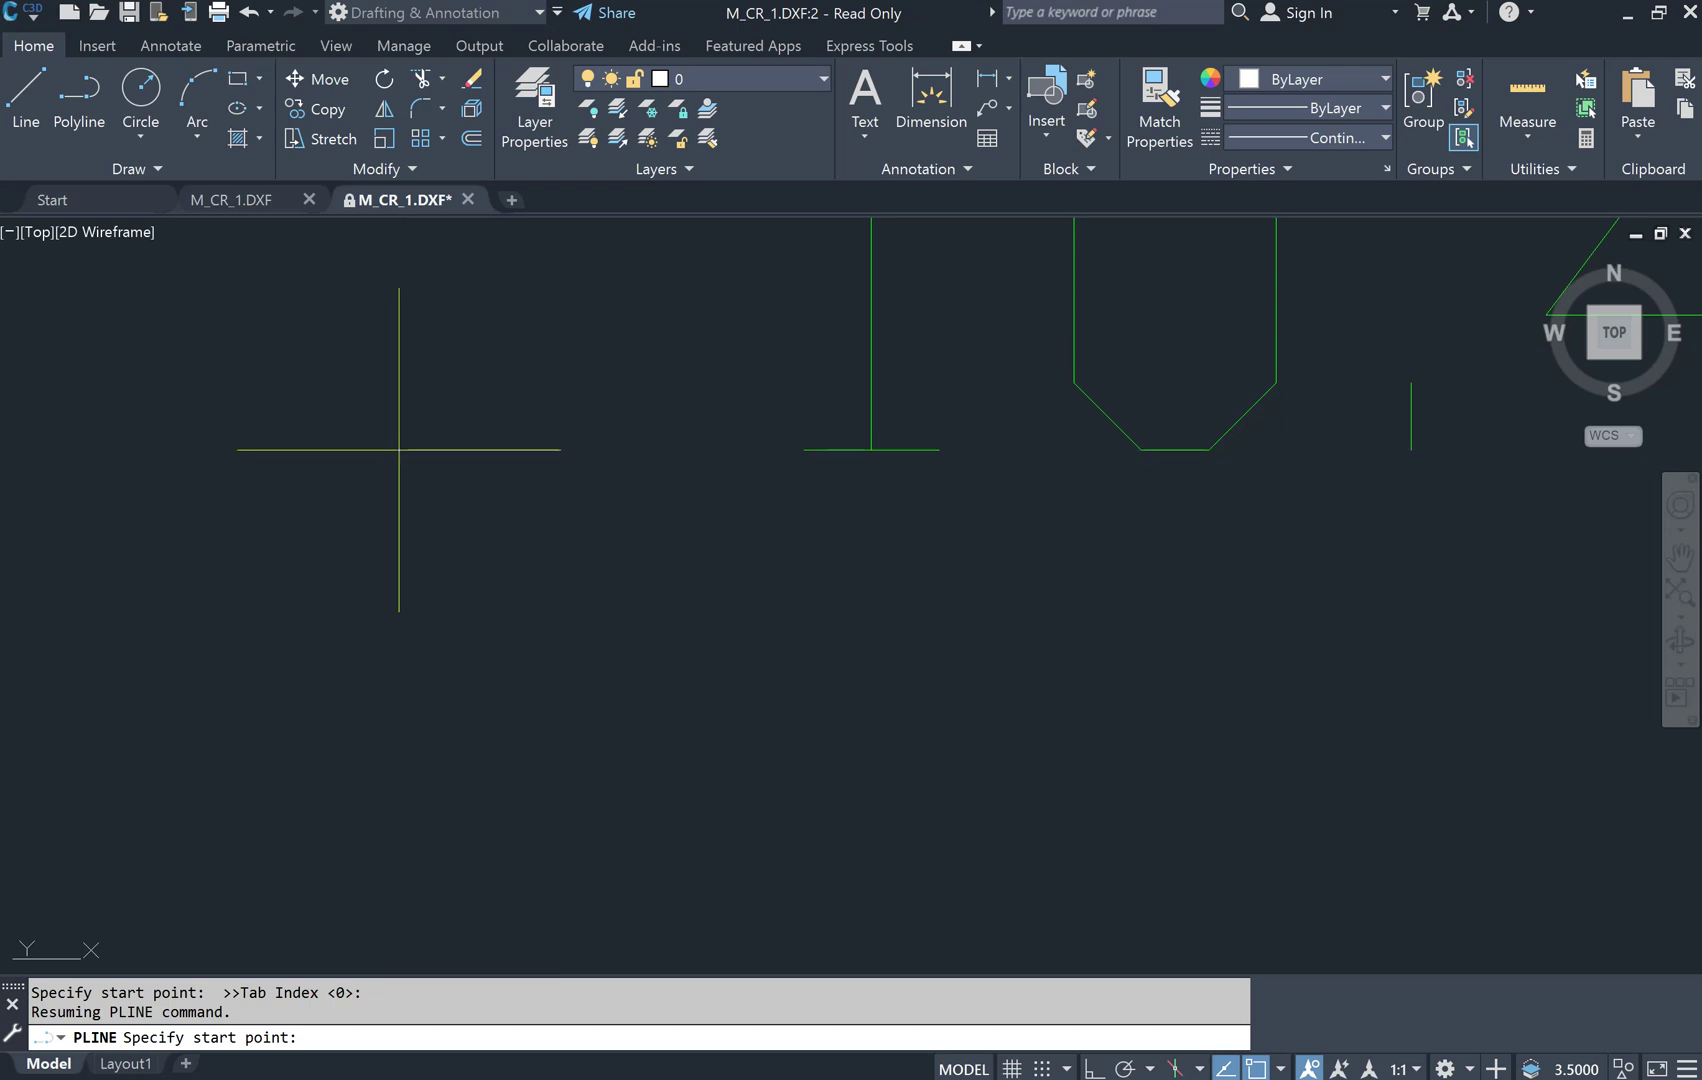
left_click(399, 449)
scroll(707, 608, "up", 4)
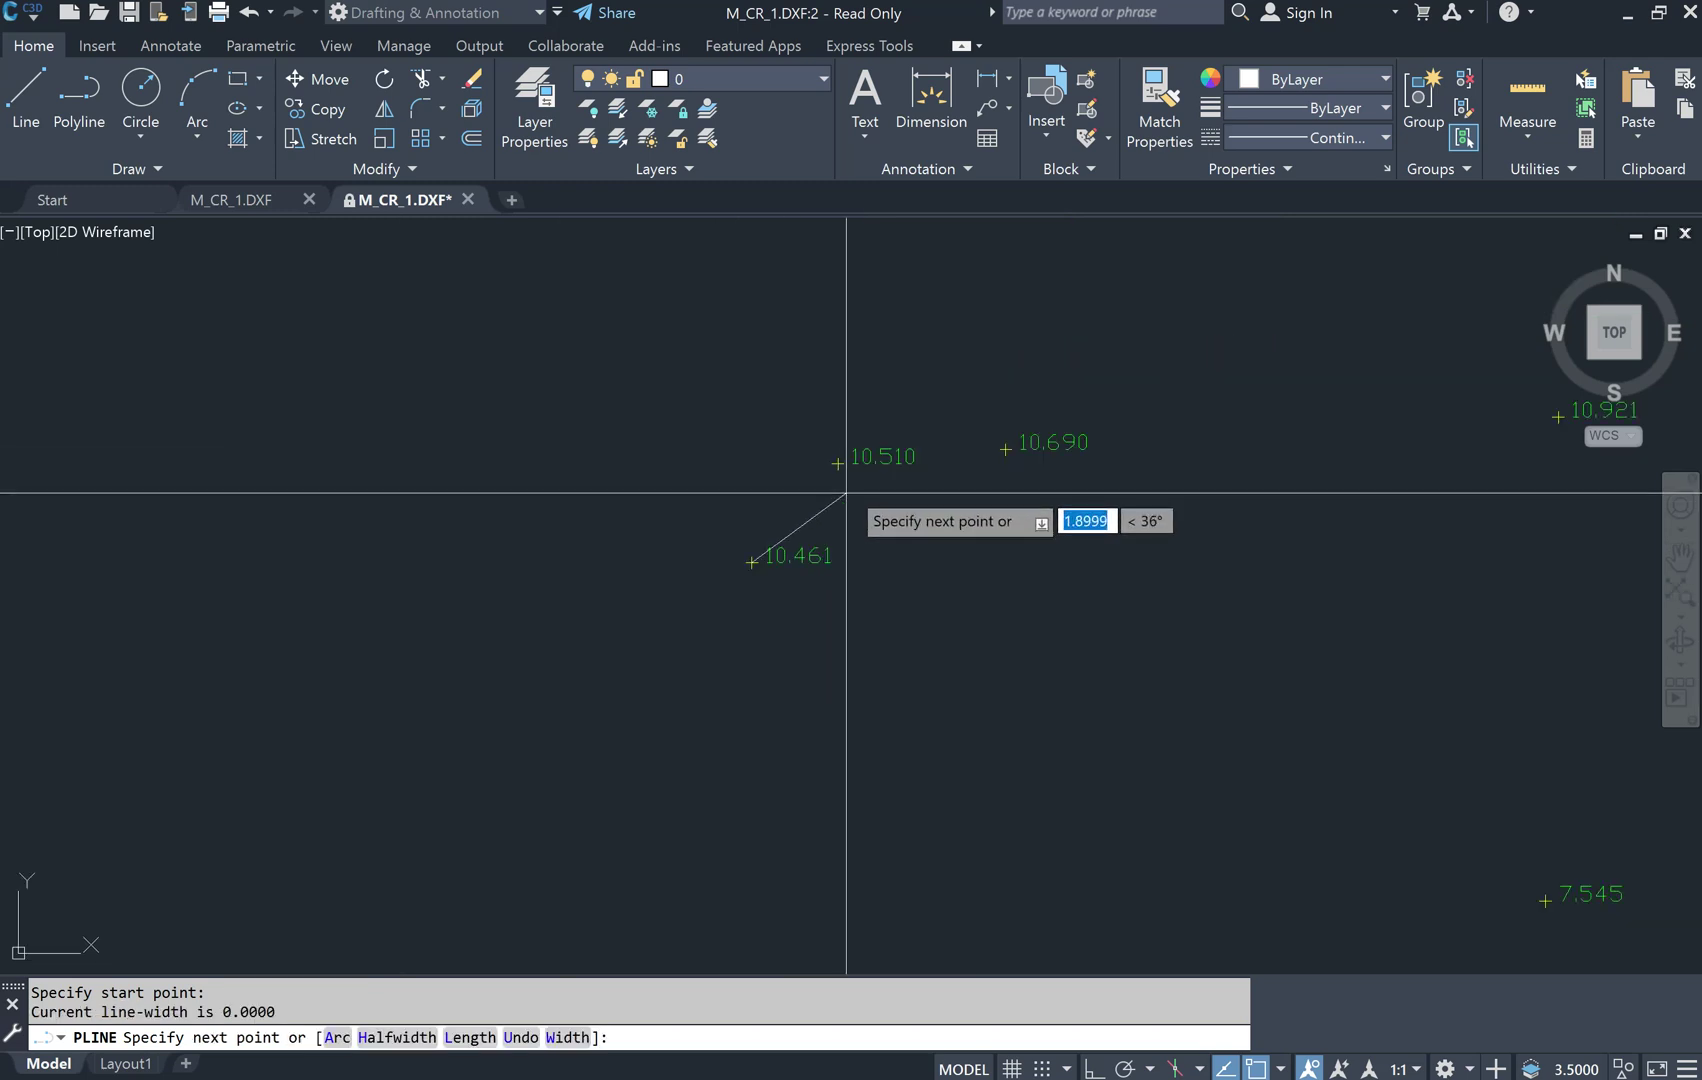
scroll(846, 493, "up", 8)
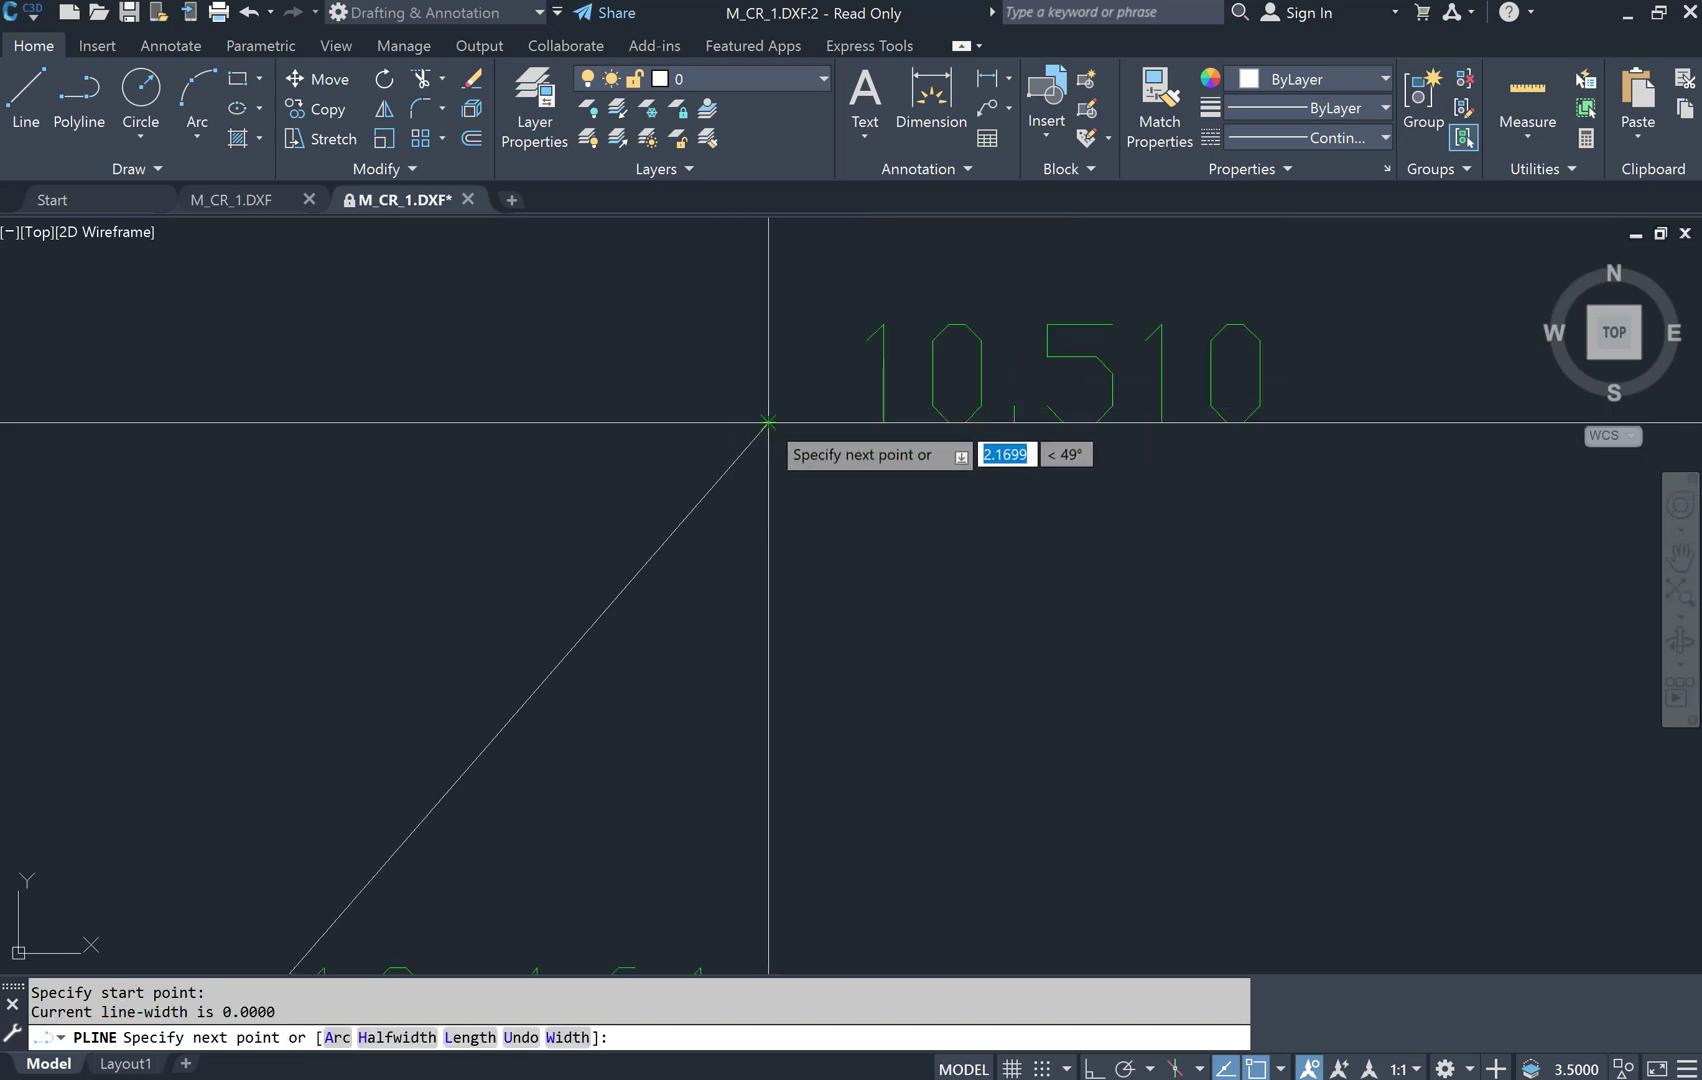
left_click(768, 422)
scroll(817, 563, "down", 6)
scroll(826, 578, "up", 8)
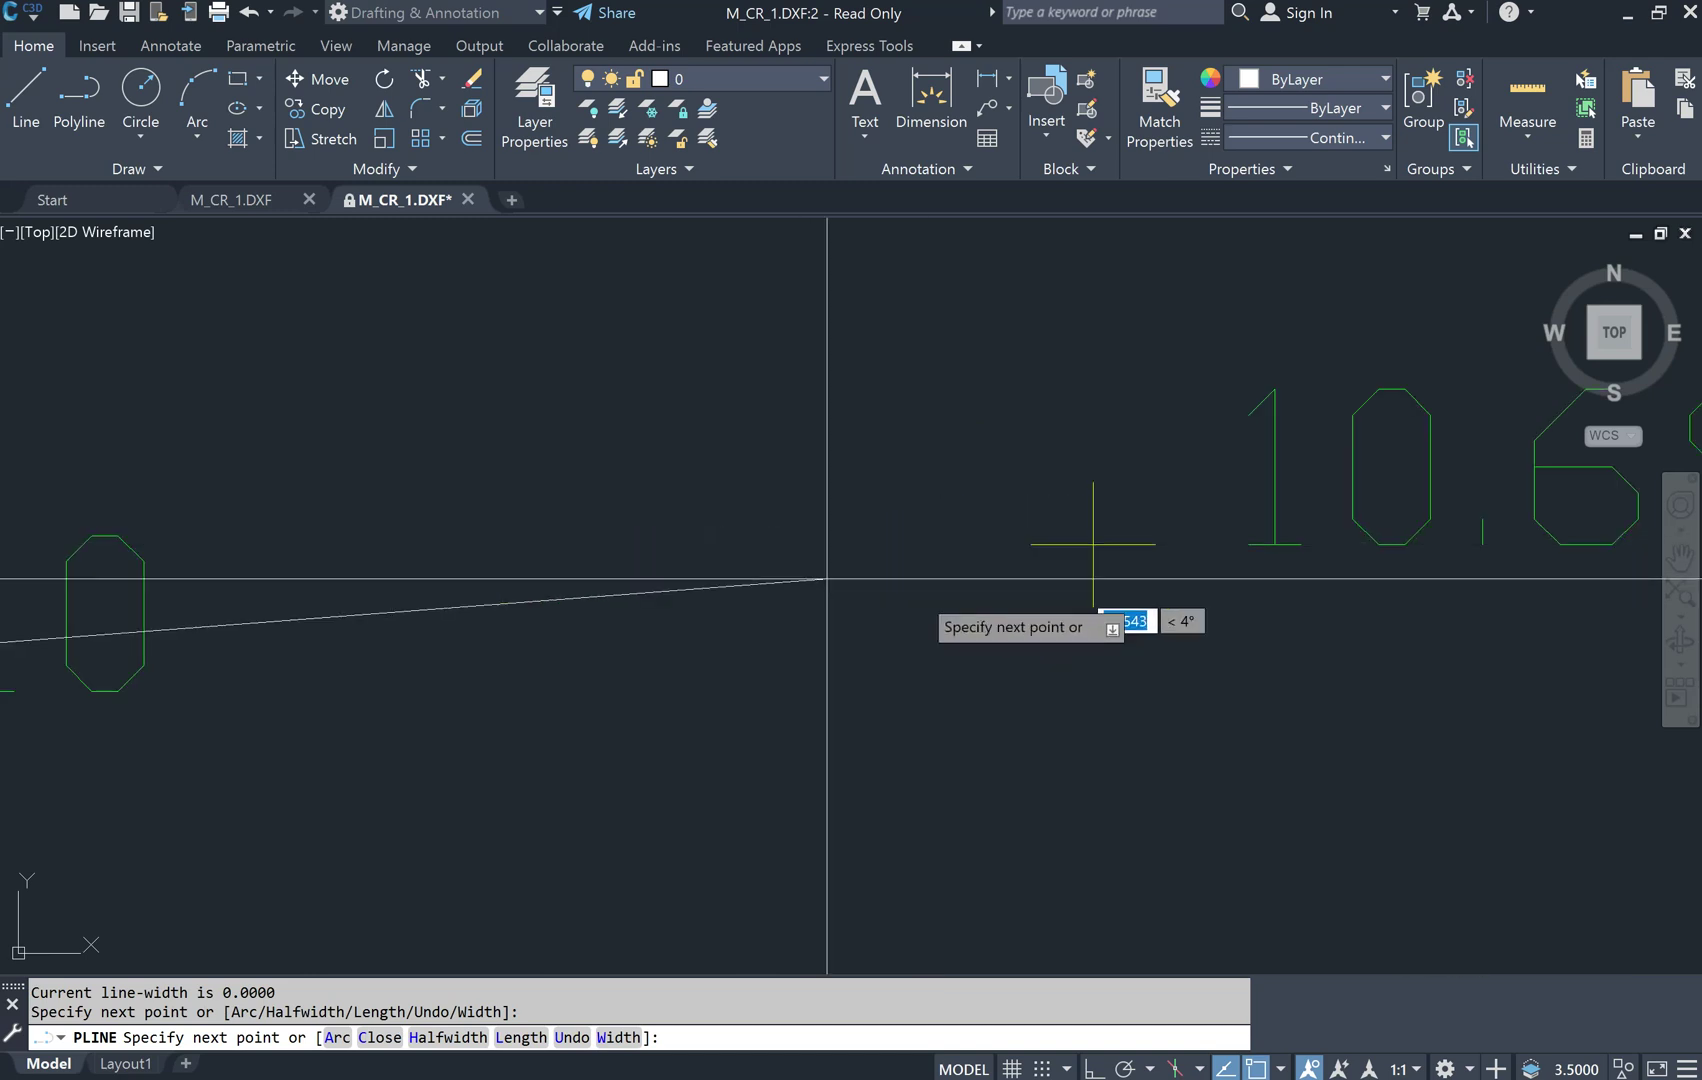
left_click(1093, 545)
Extend the polyline from the 10.690 point through the 10.921 marker to the 10.916 marker
scroll(870, 535, "down", 6)
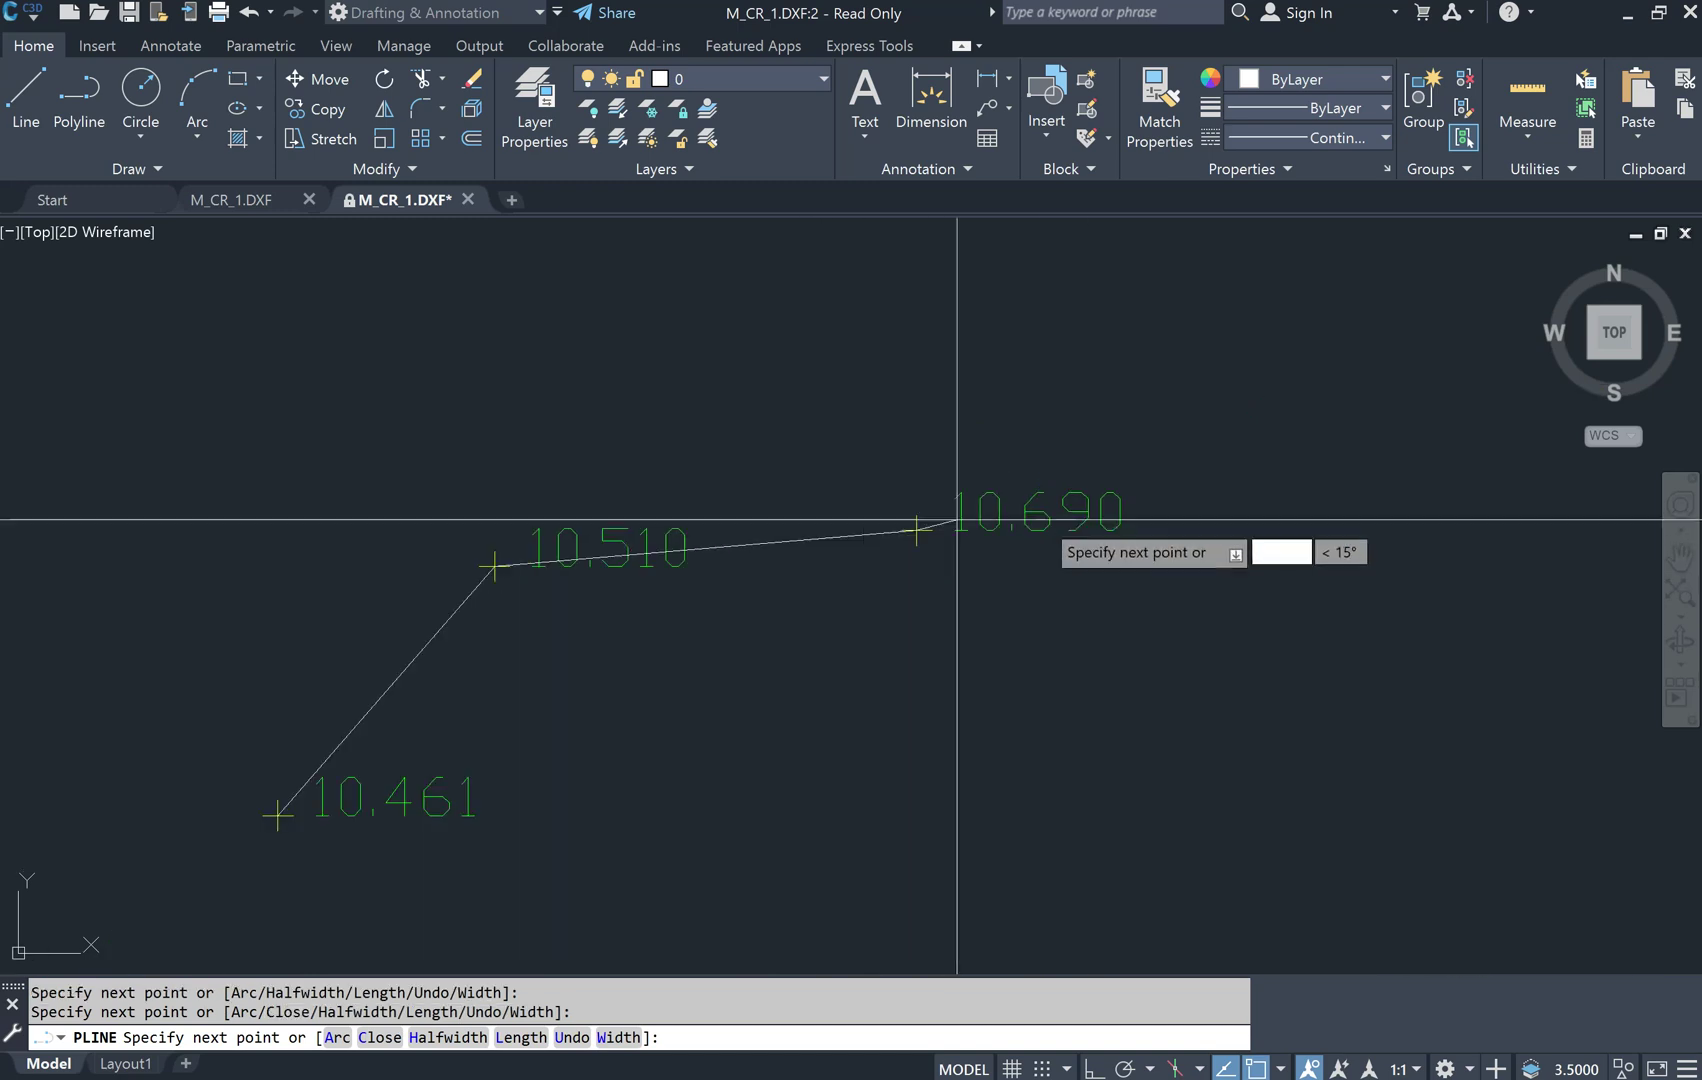
scroll(957, 519, "down", 2)
scroll(1350, 498, "up", 7)
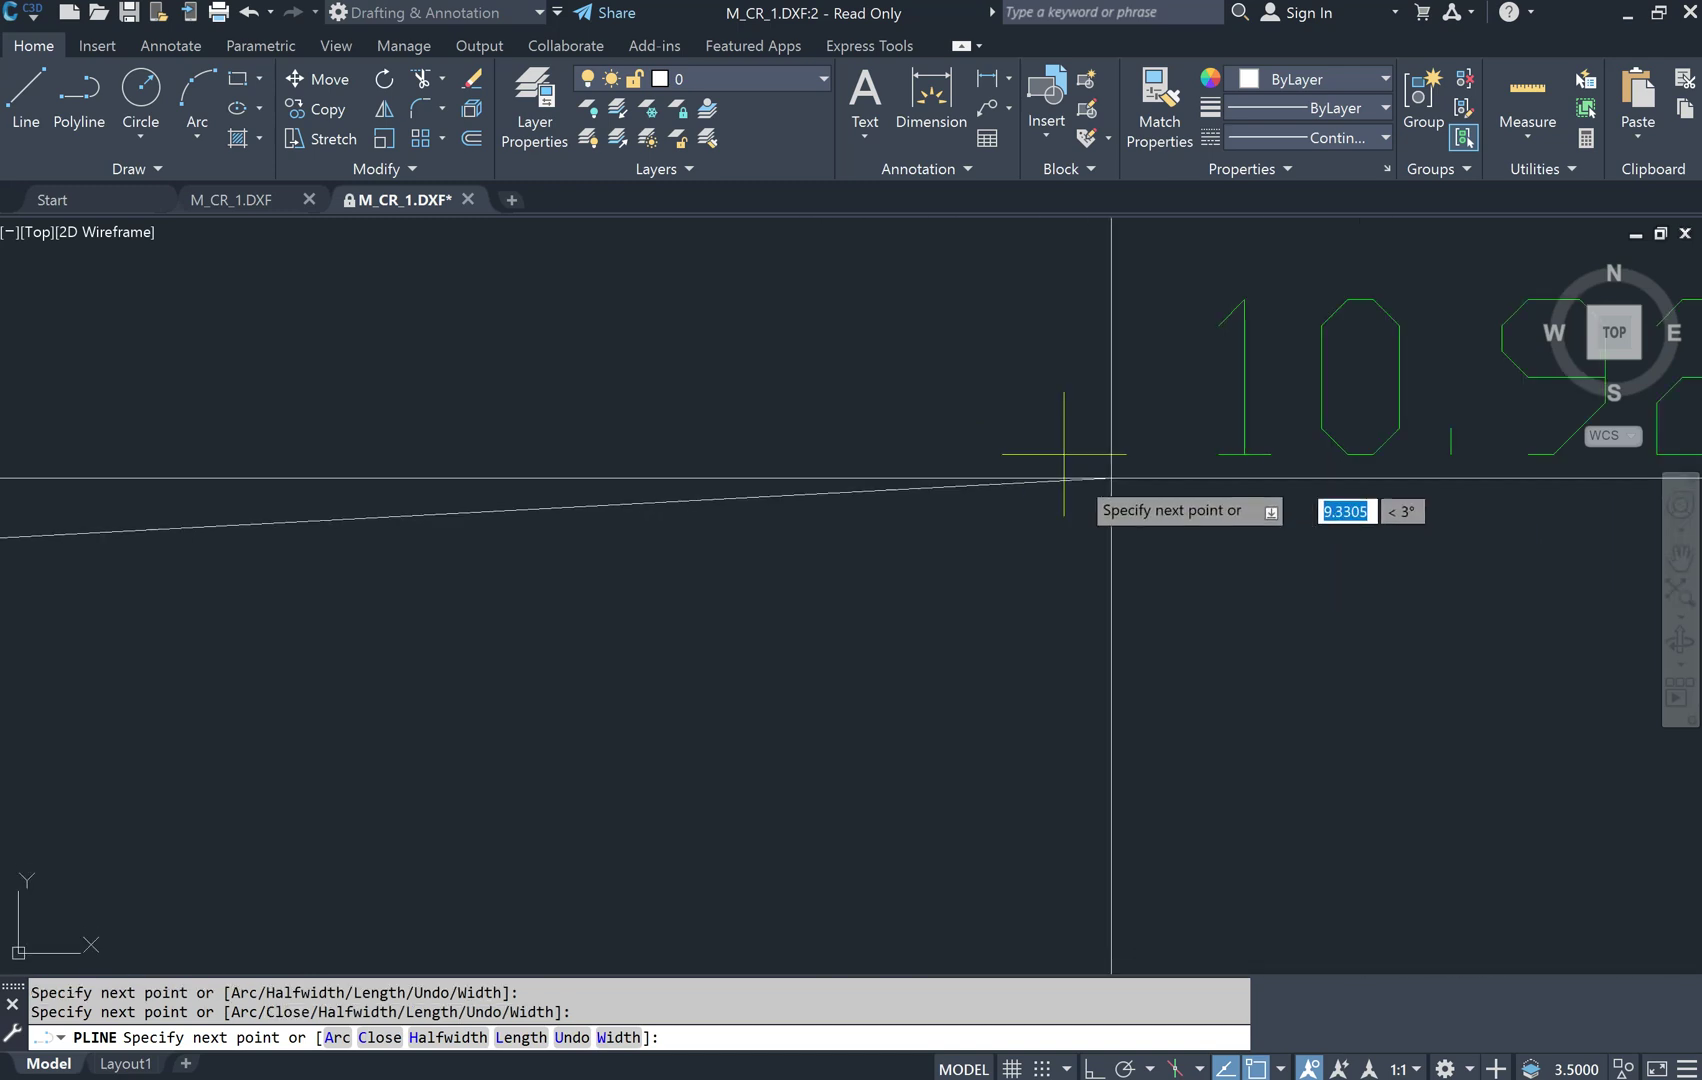
left_click(1062, 456)
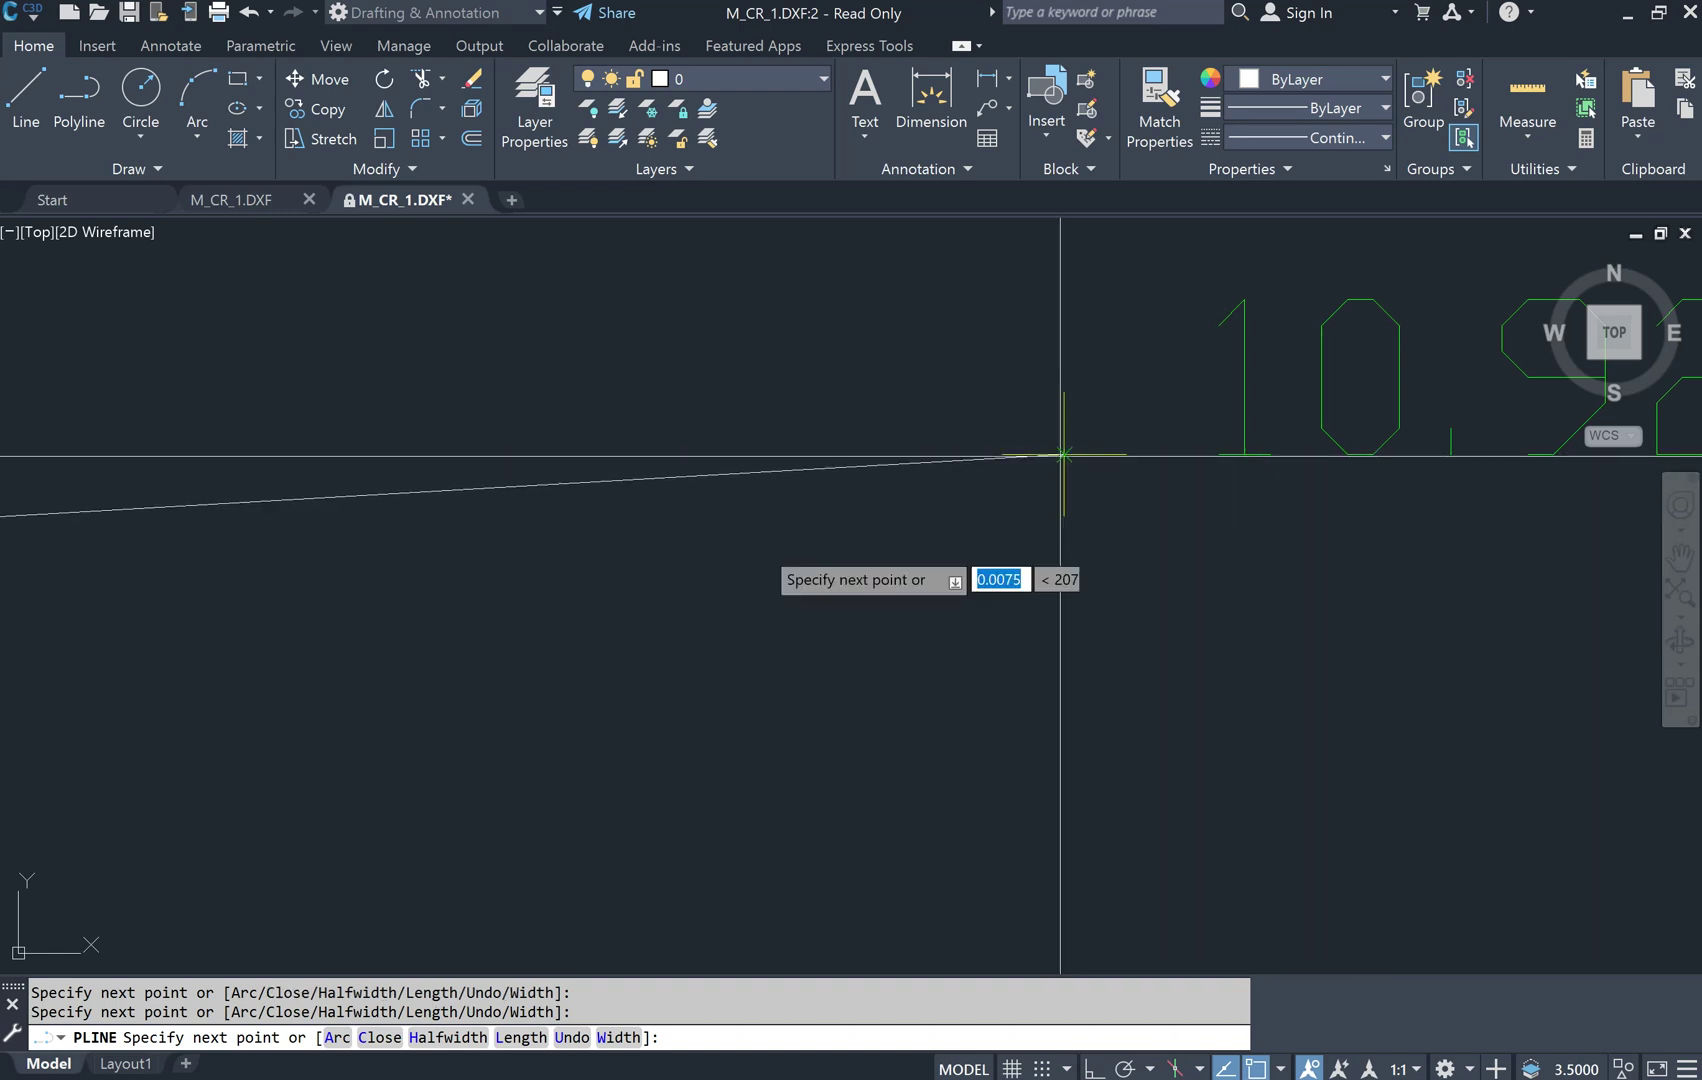
scroll(980, 615, "down", 5)
scroll(995, 418, "up", 6)
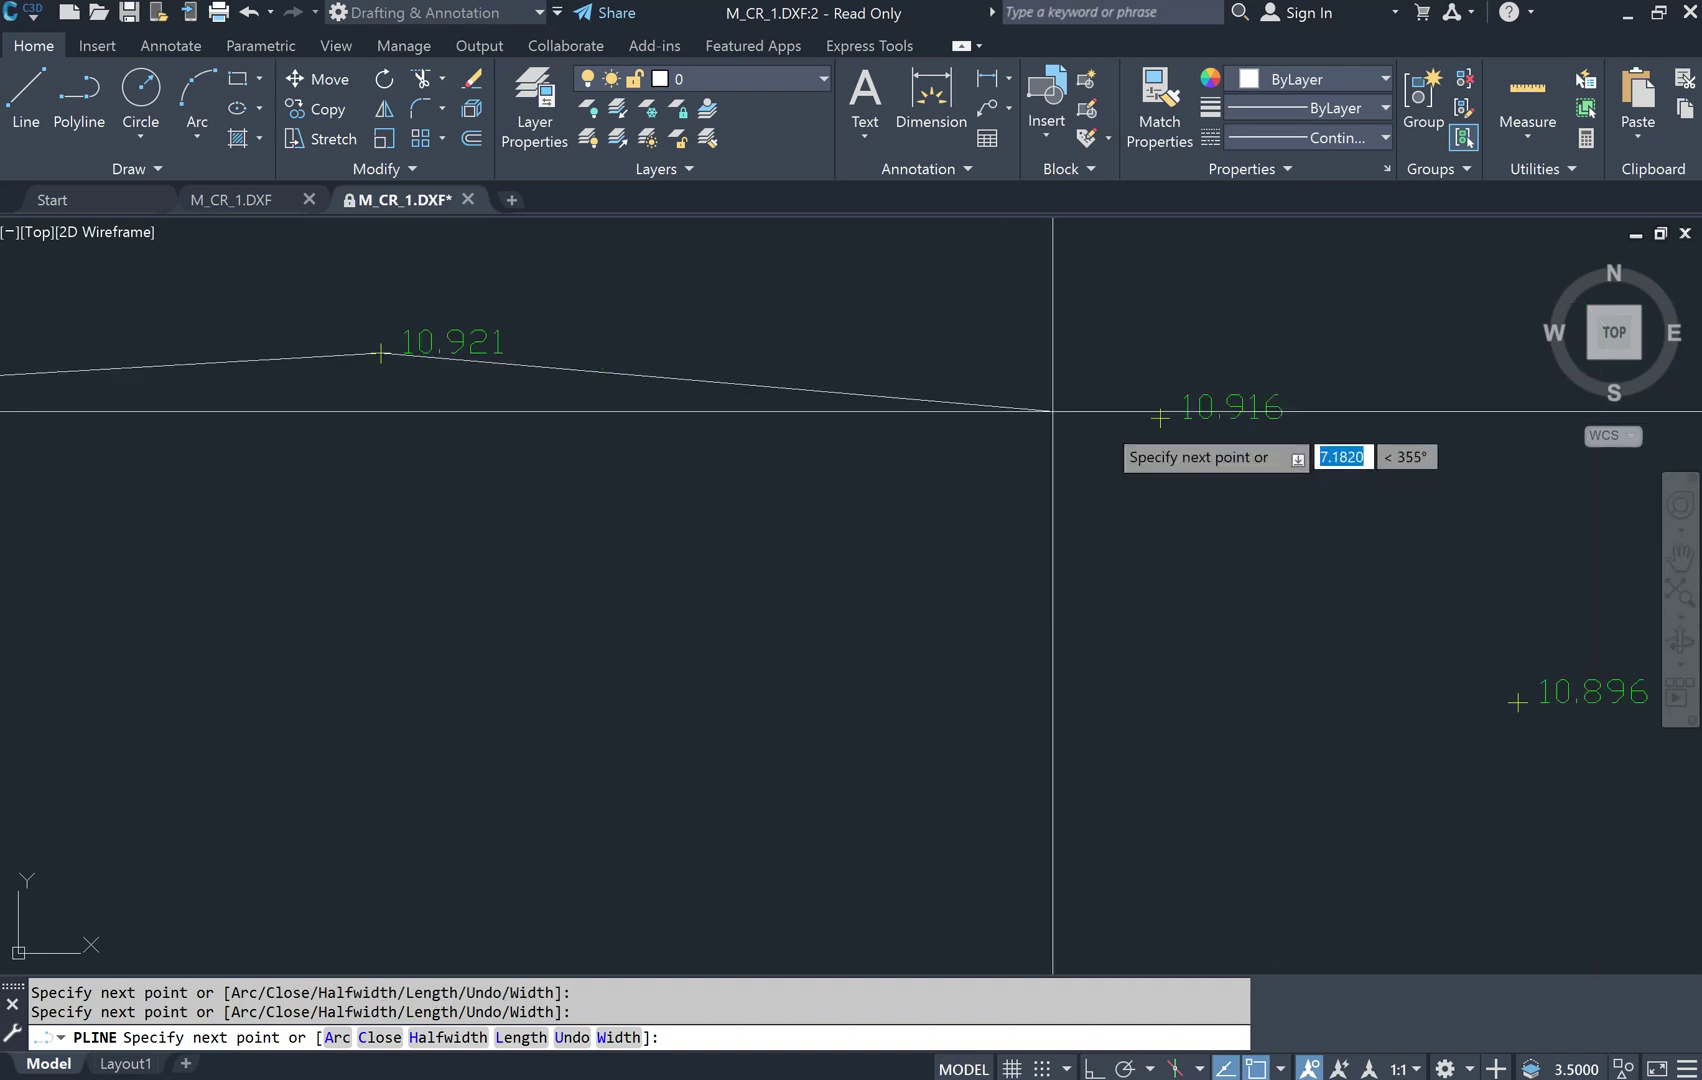
scroll(1150, 410, "up", 4)
left_click(1155, 410)
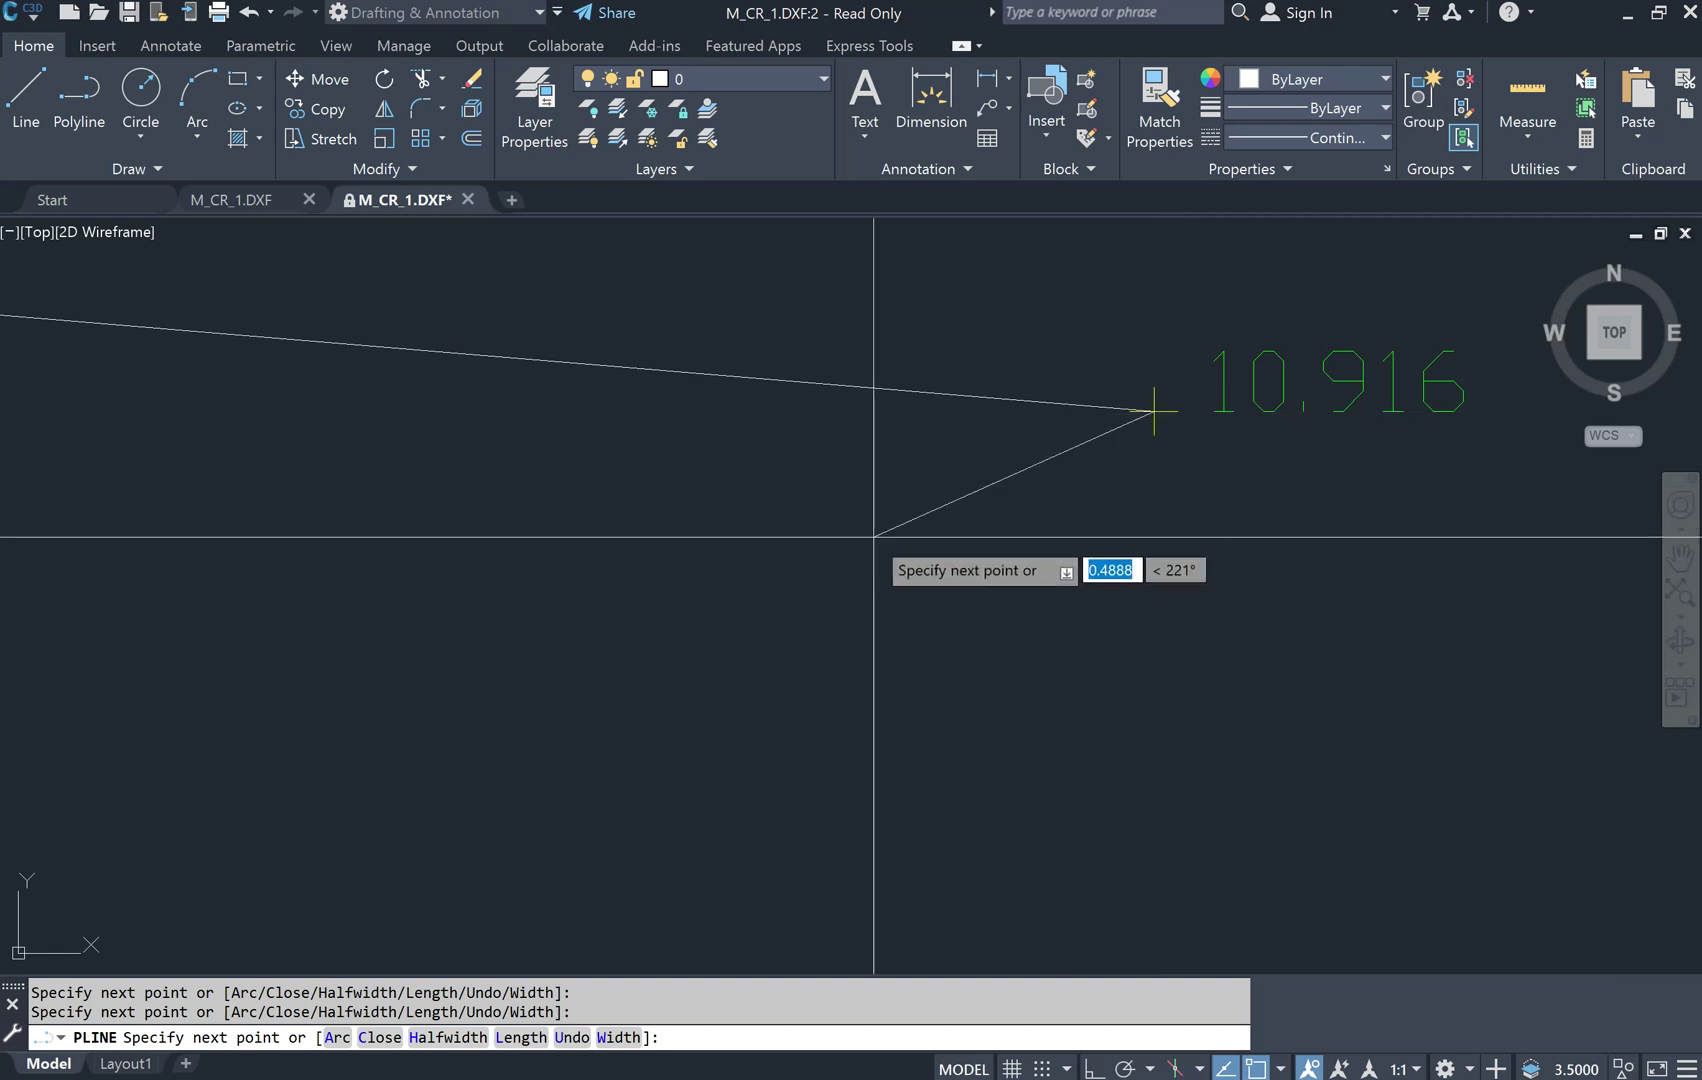
Extend the polyline from the 10.916 point through the 10.896 marker to the 10.753 marker
scroll(978, 560, "down", 5)
middle_click_drag(1053, 584, 945, 345)
scroll(1018, 378, "up", 6)
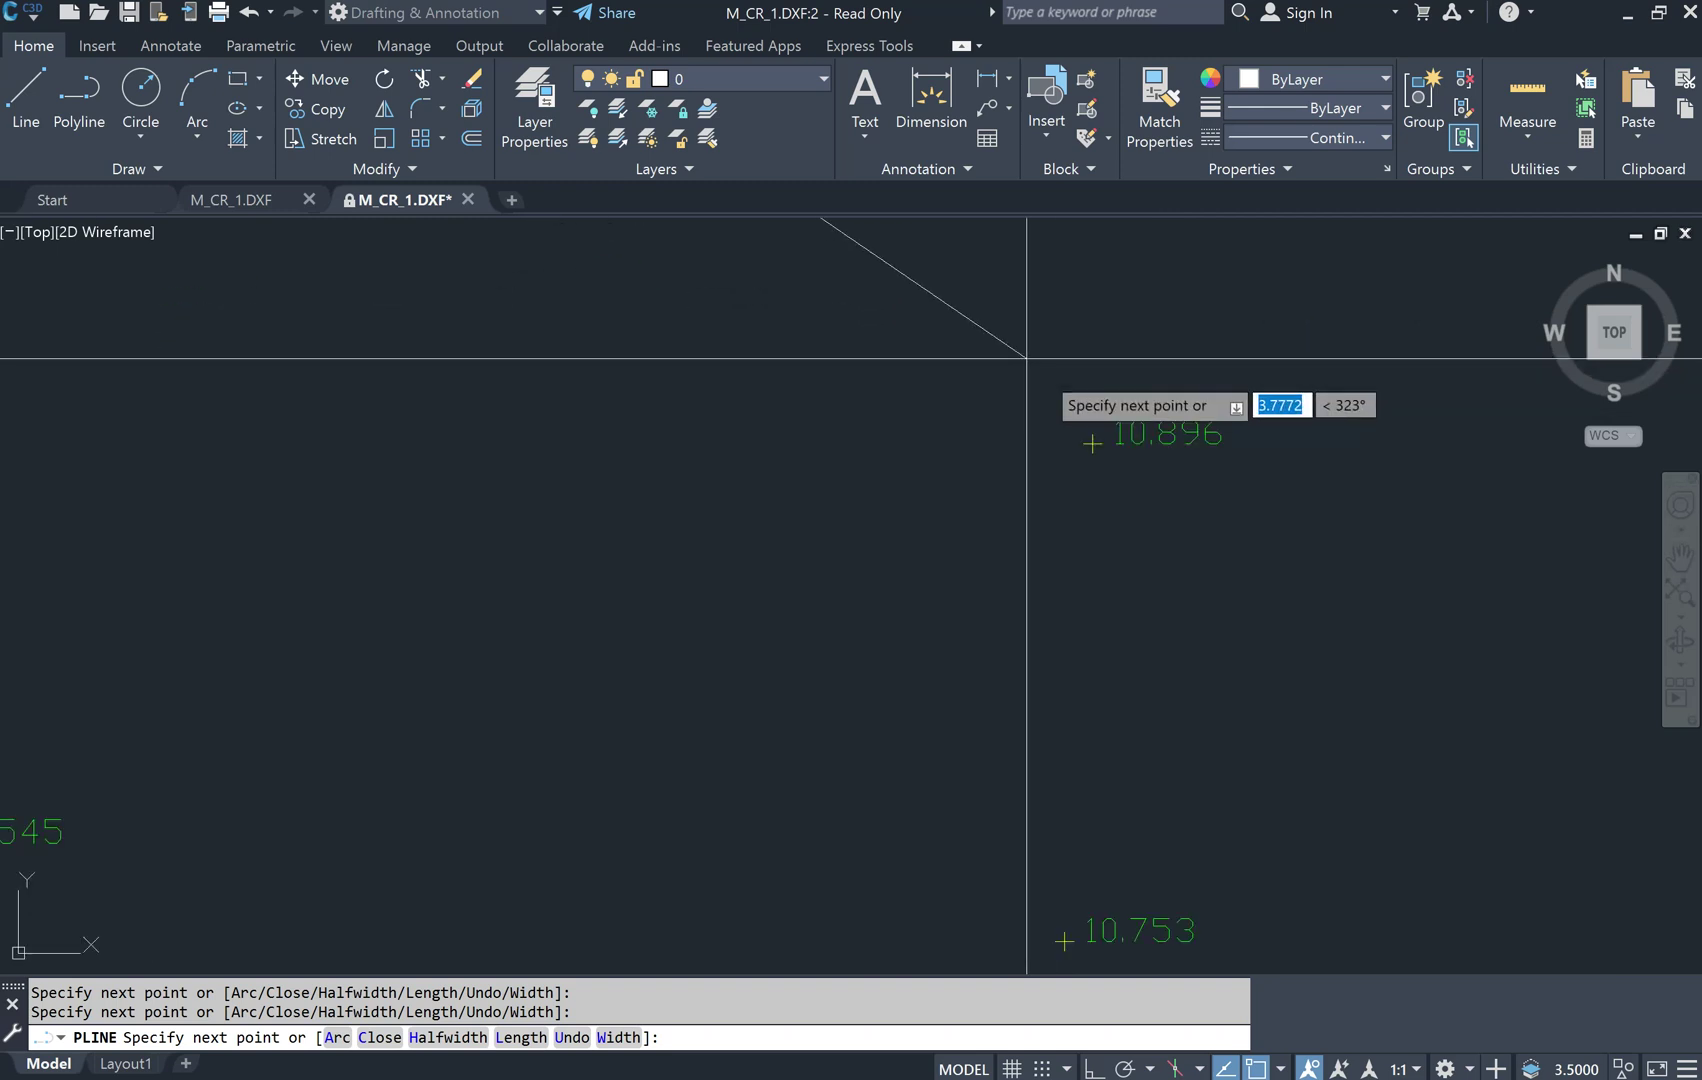
left_click(1088, 436)
scroll(943, 719, "down", 4)
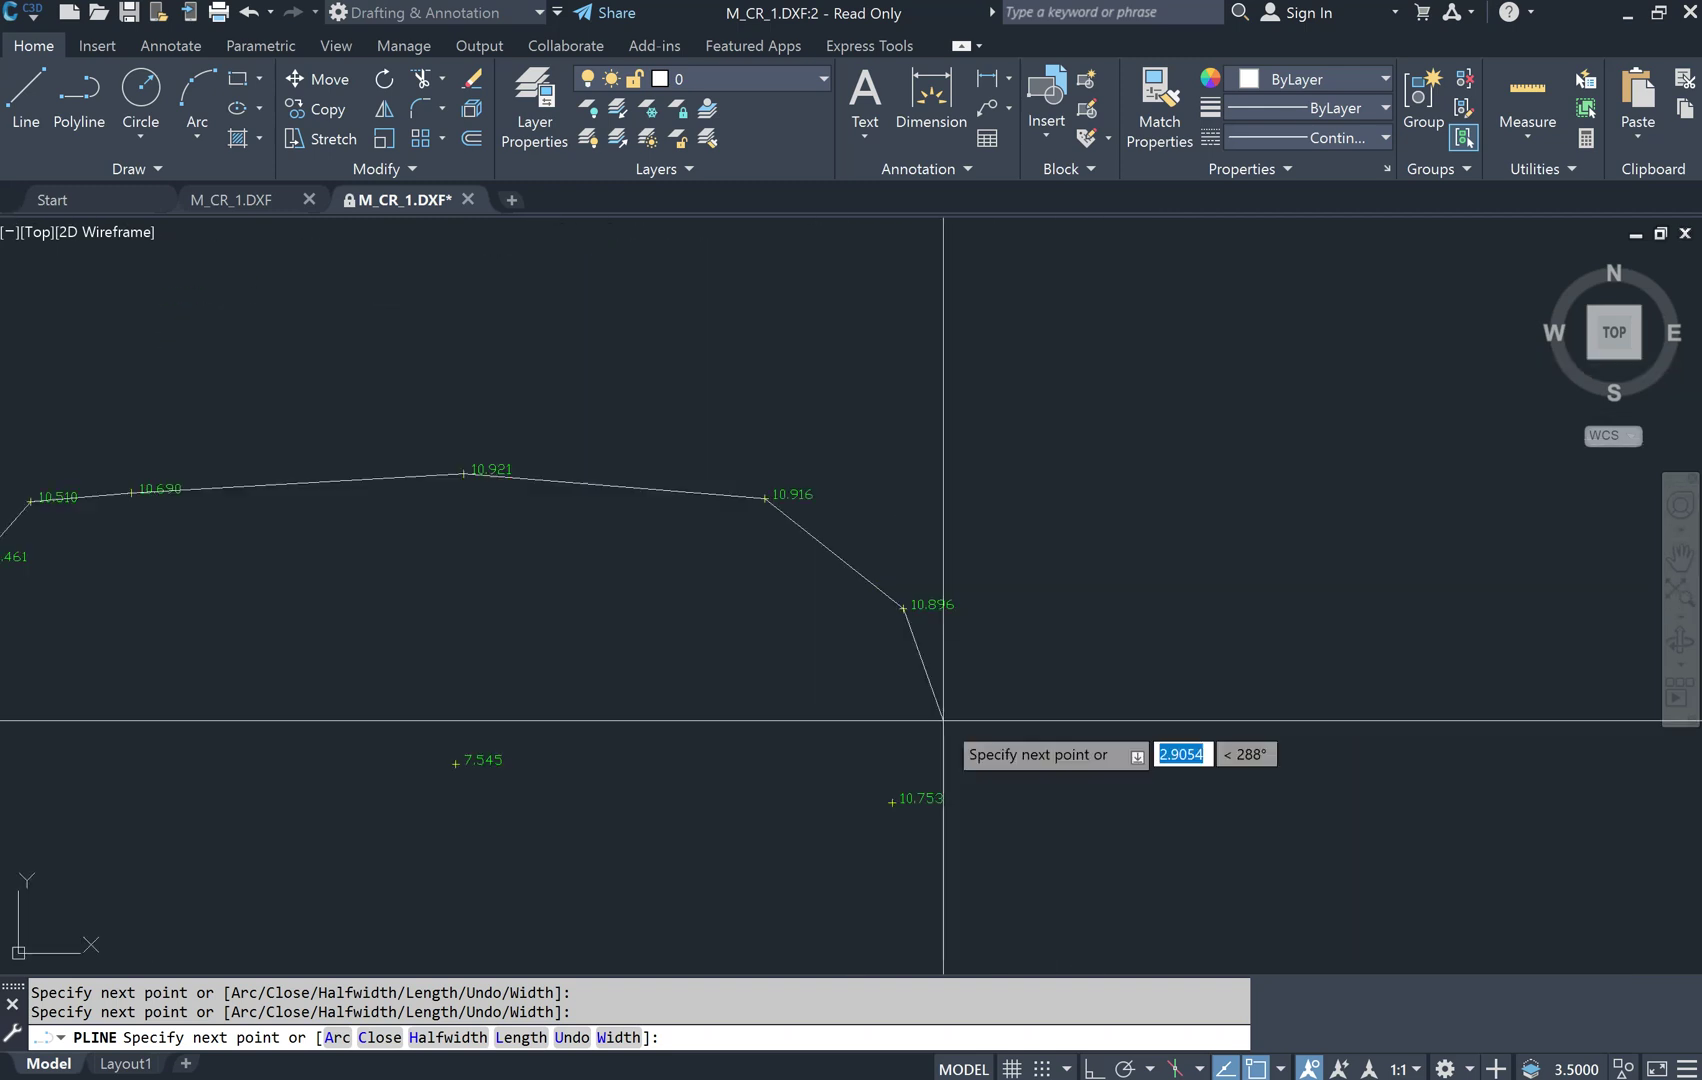
middle_click_drag(943, 719, 1003, 505)
scroll(990, 580, "up", 10)
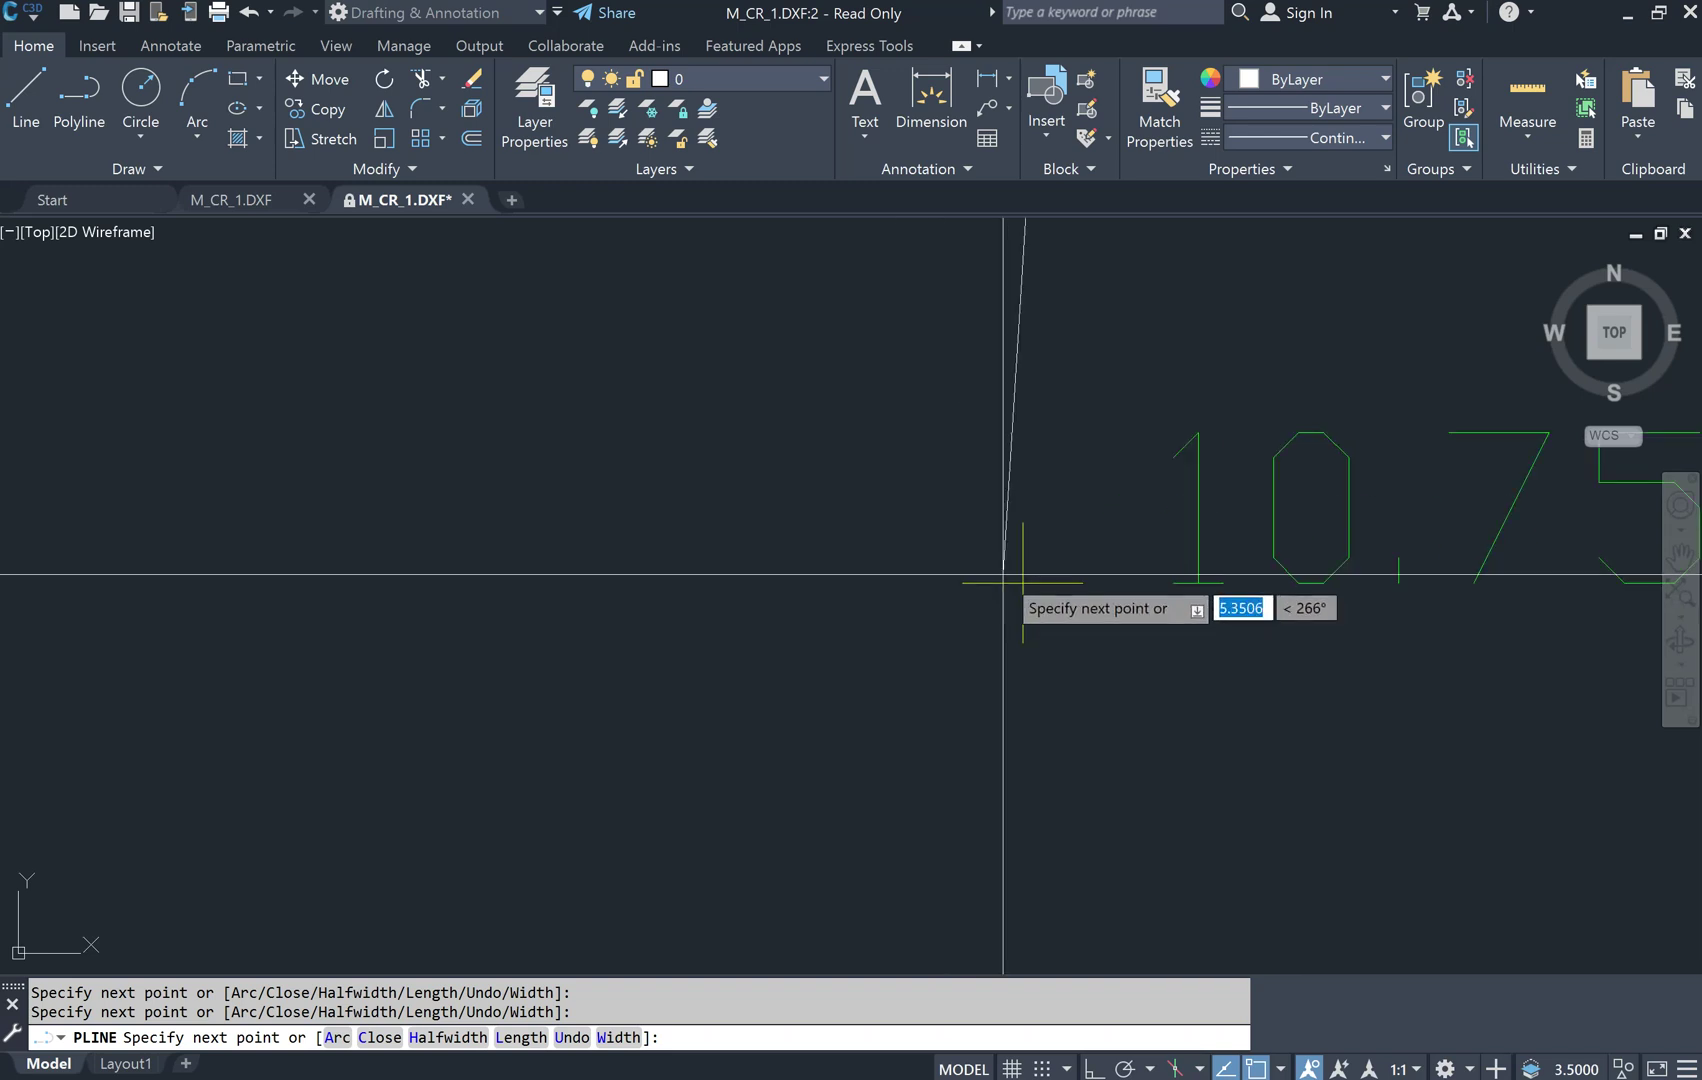
left_click(1025, 583)
Extend the polyline from the 10.753 point through the 10.530 marker to the 10.621 marker
scroll(850, 690, "down", 6)
middle_click_drag(950, 723, 1018, 502)
scroll(1018, 502, "down", 6)
scroll(931, 684, "up", 5)
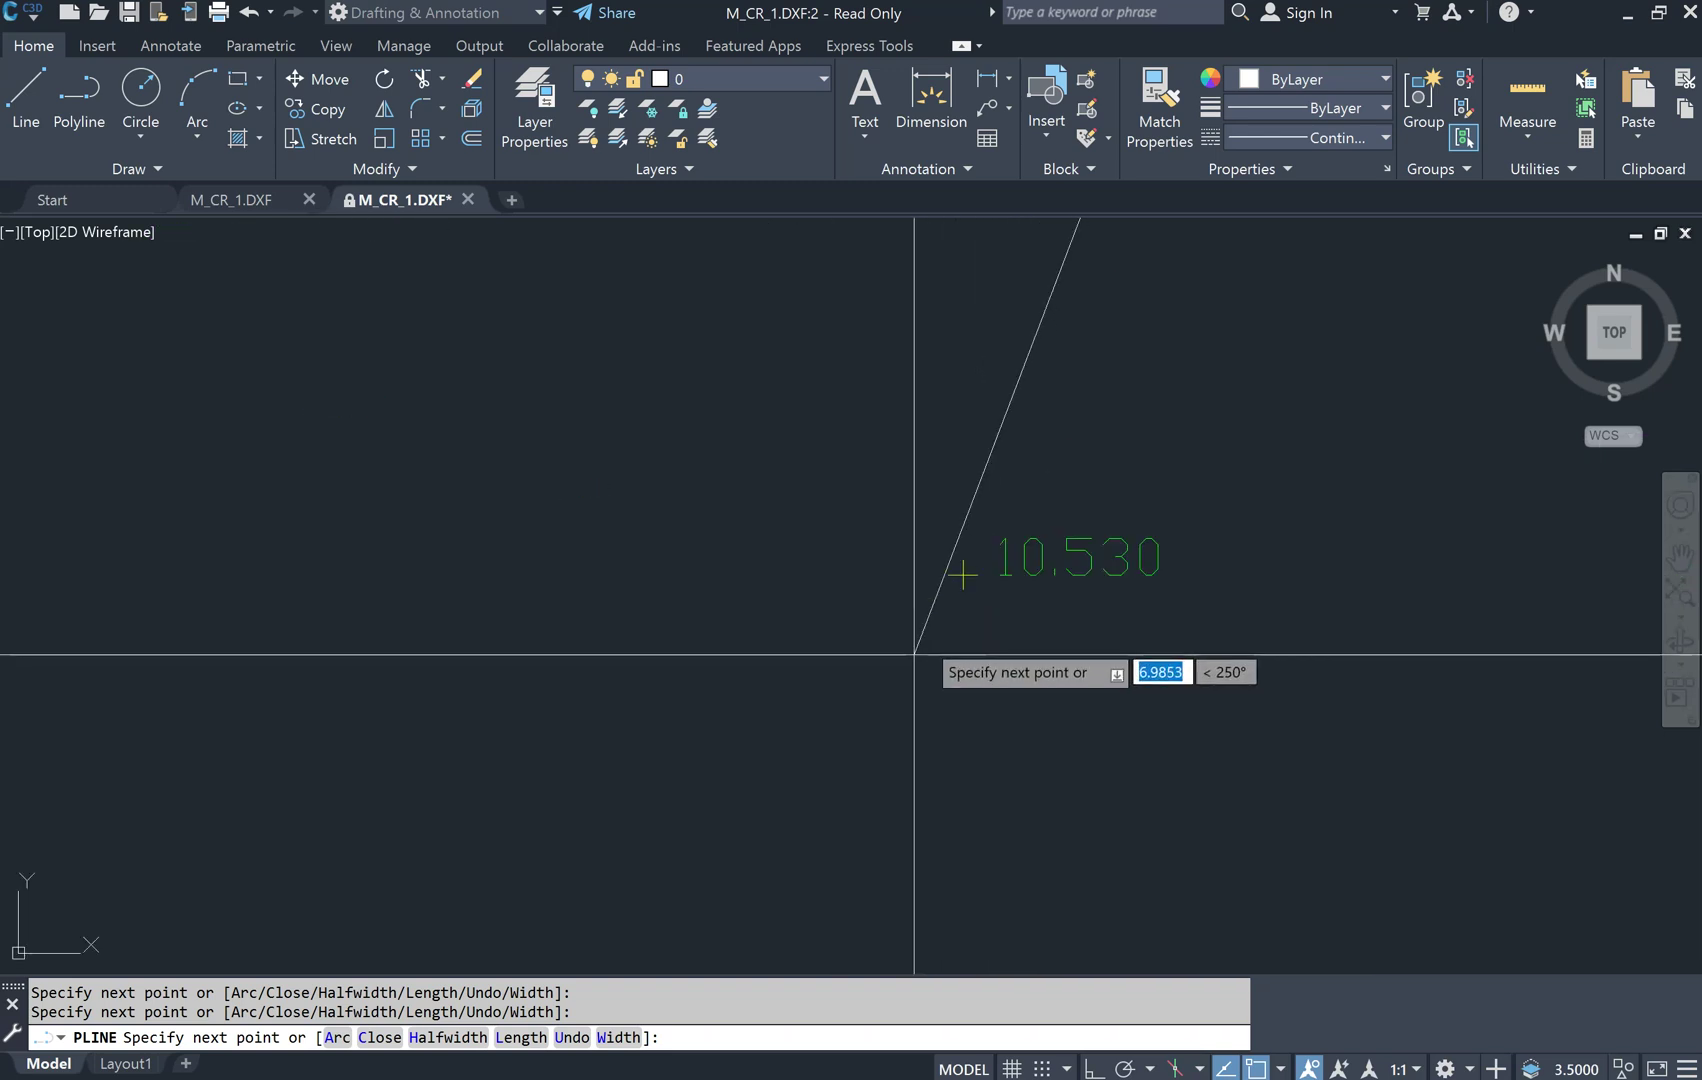
scroll(942, 624, "up", 5)
left_click(1015, 440)
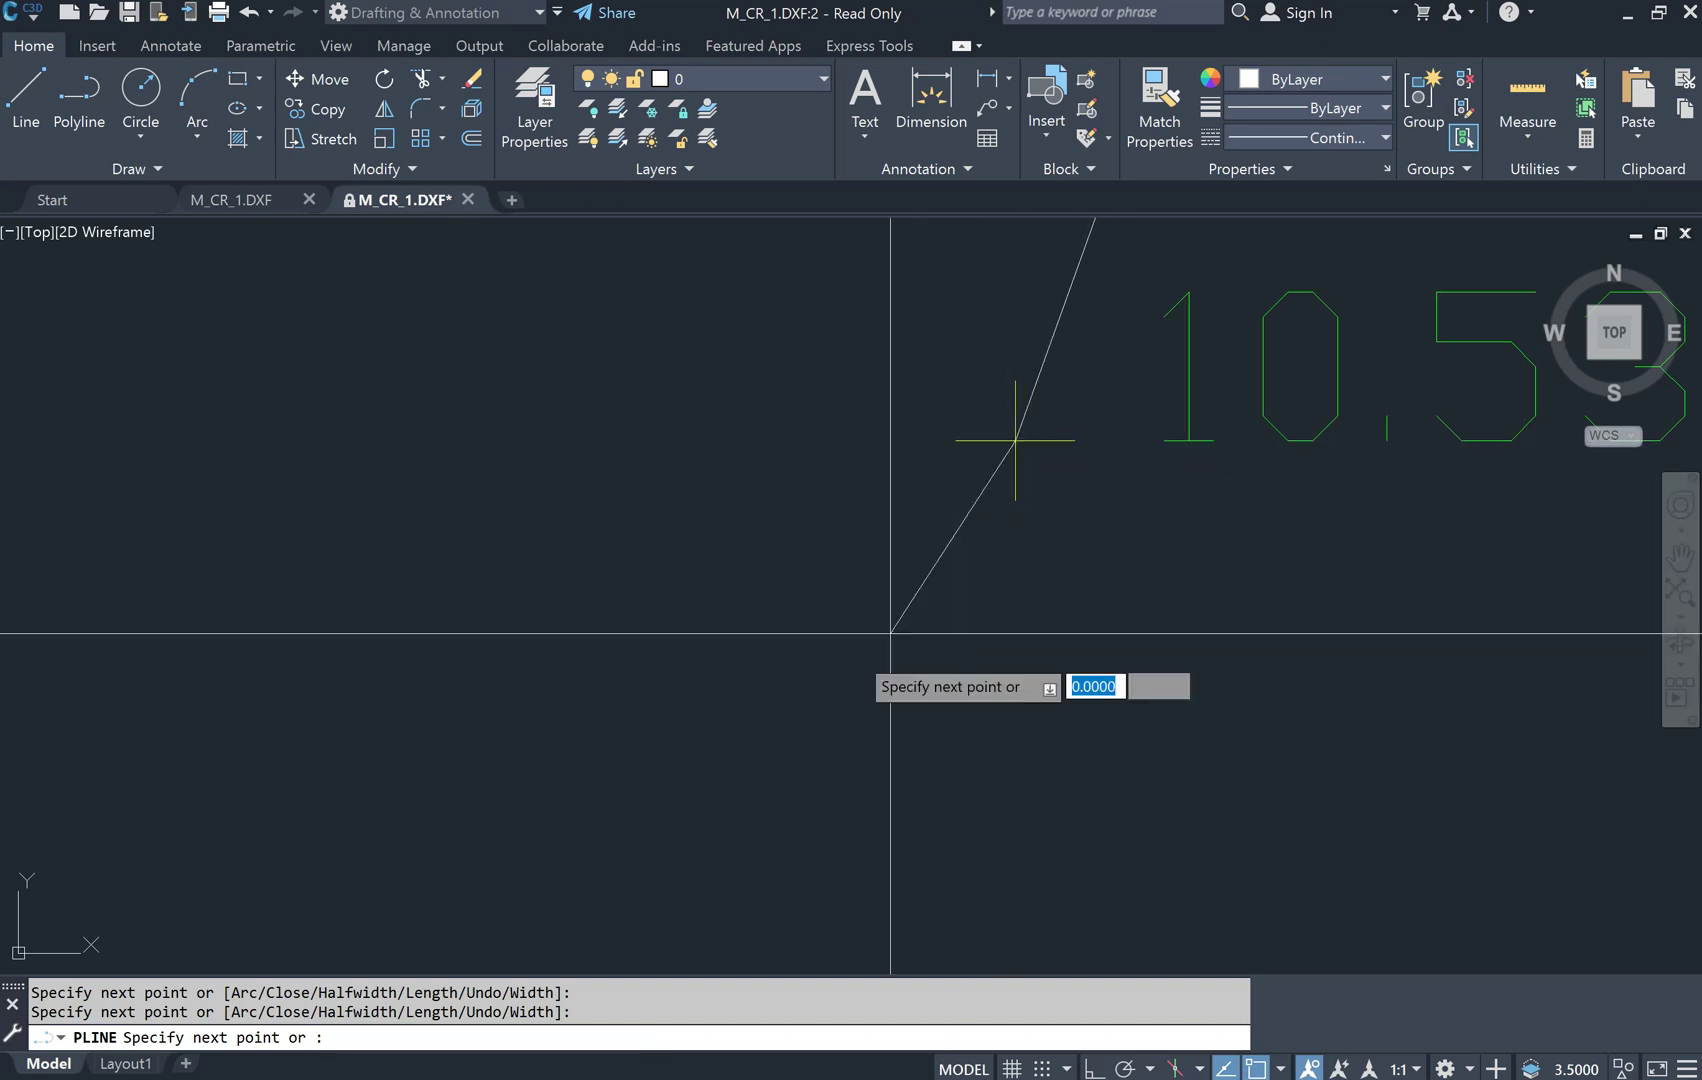
scroll(890, 633, "down", 5)
scroll(150, 640, "up", 5)
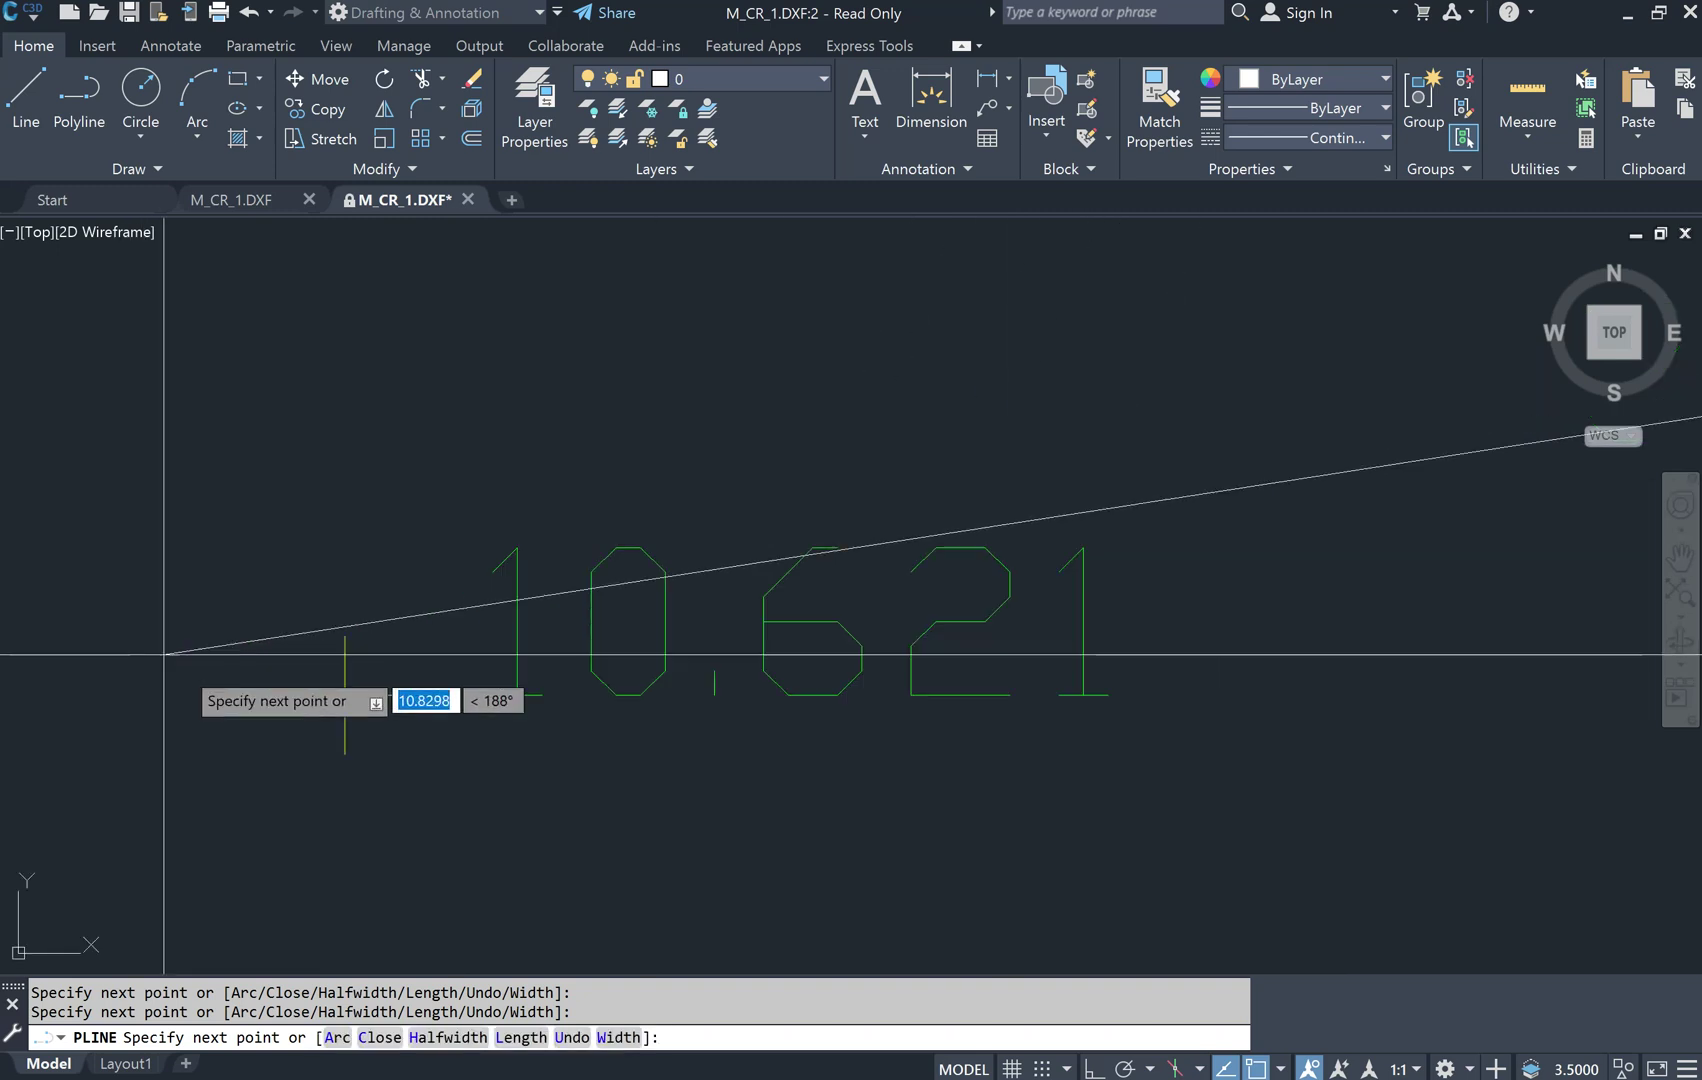
scroll(361, 710, "down", 1)
left_click(350, 700)
Add the 10.870 marker as the last vertex and close the polyline back to its start point
scroll(445, 775, "down", 5)
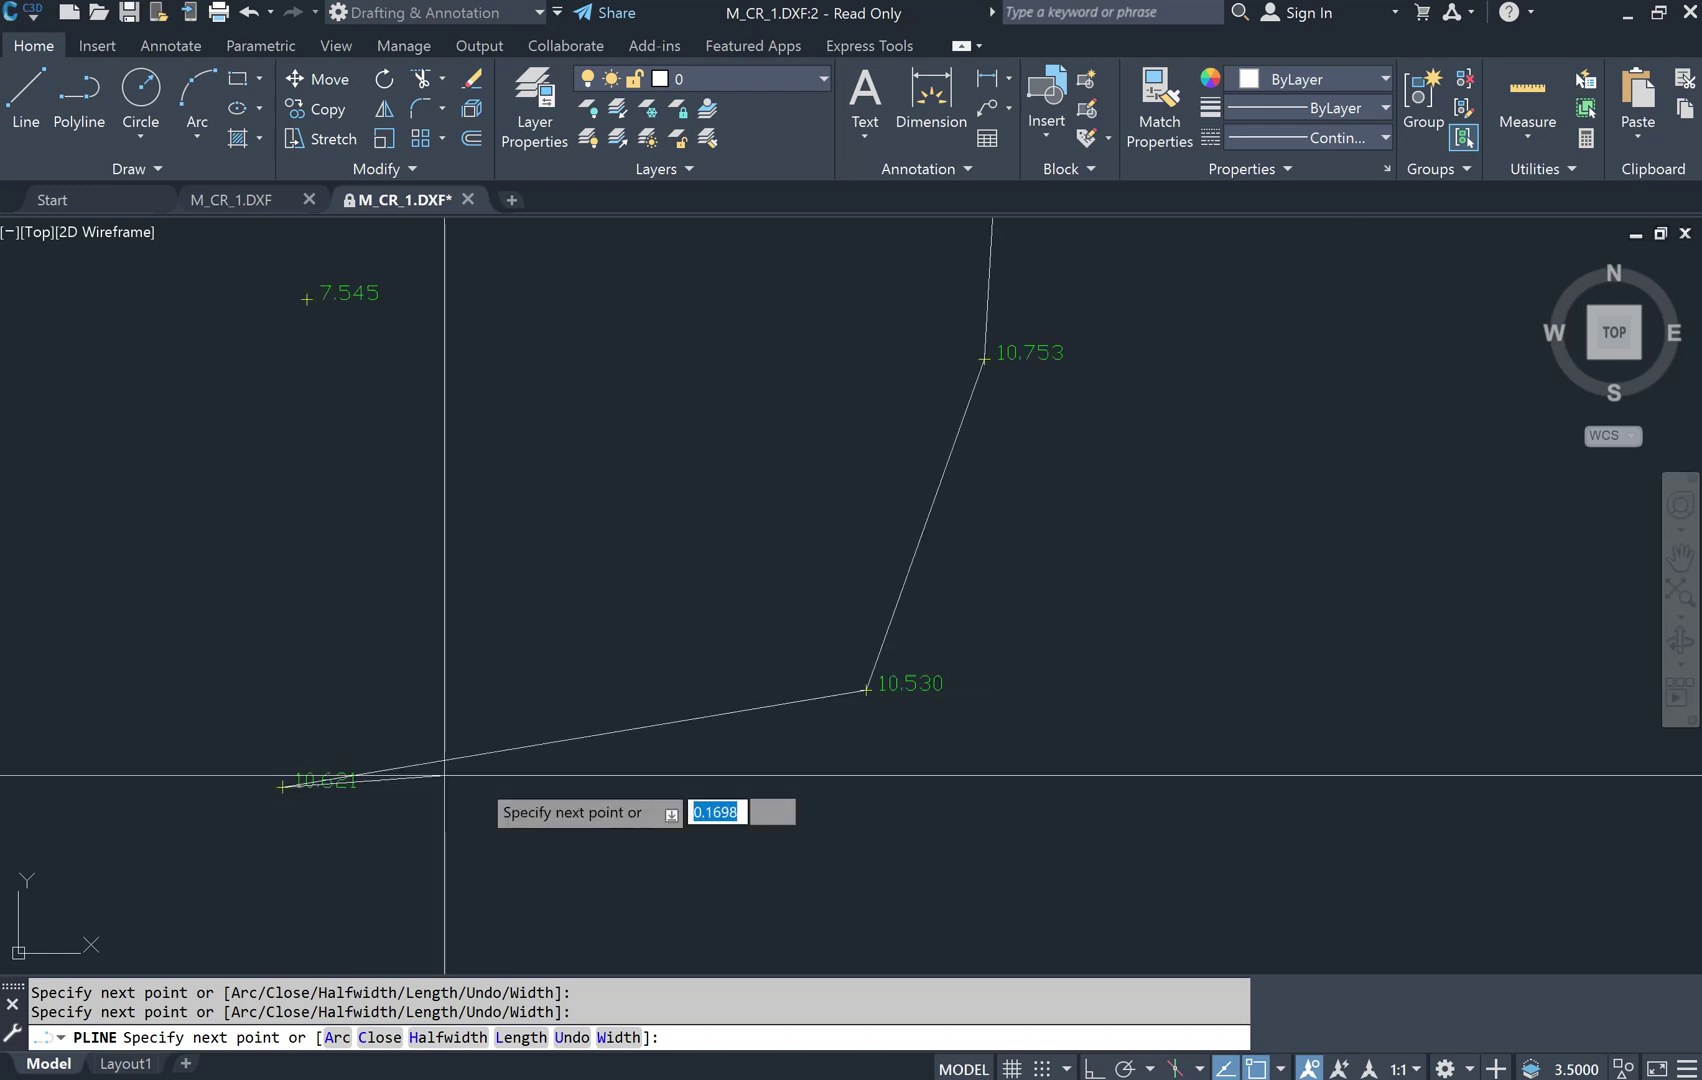
scroll(450, 780, "down", 3)
scroll(608, 720, "up", 6)
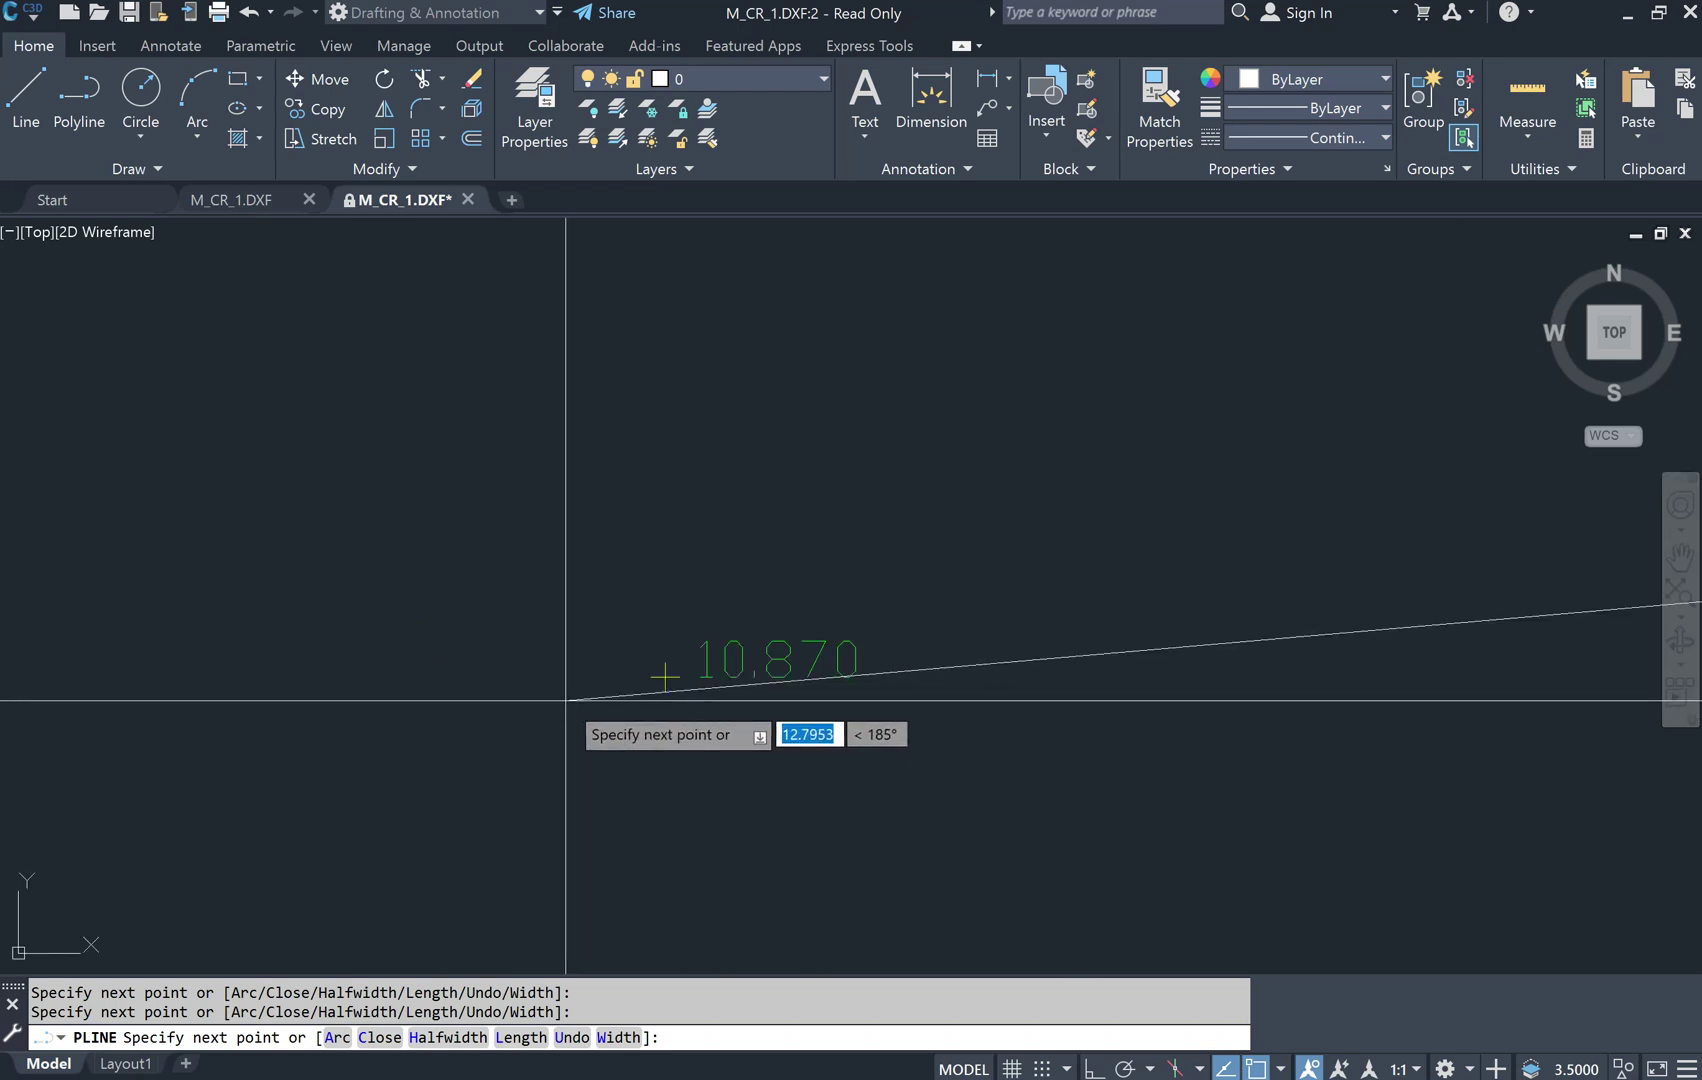
scroll(600, 690, "up", 7)
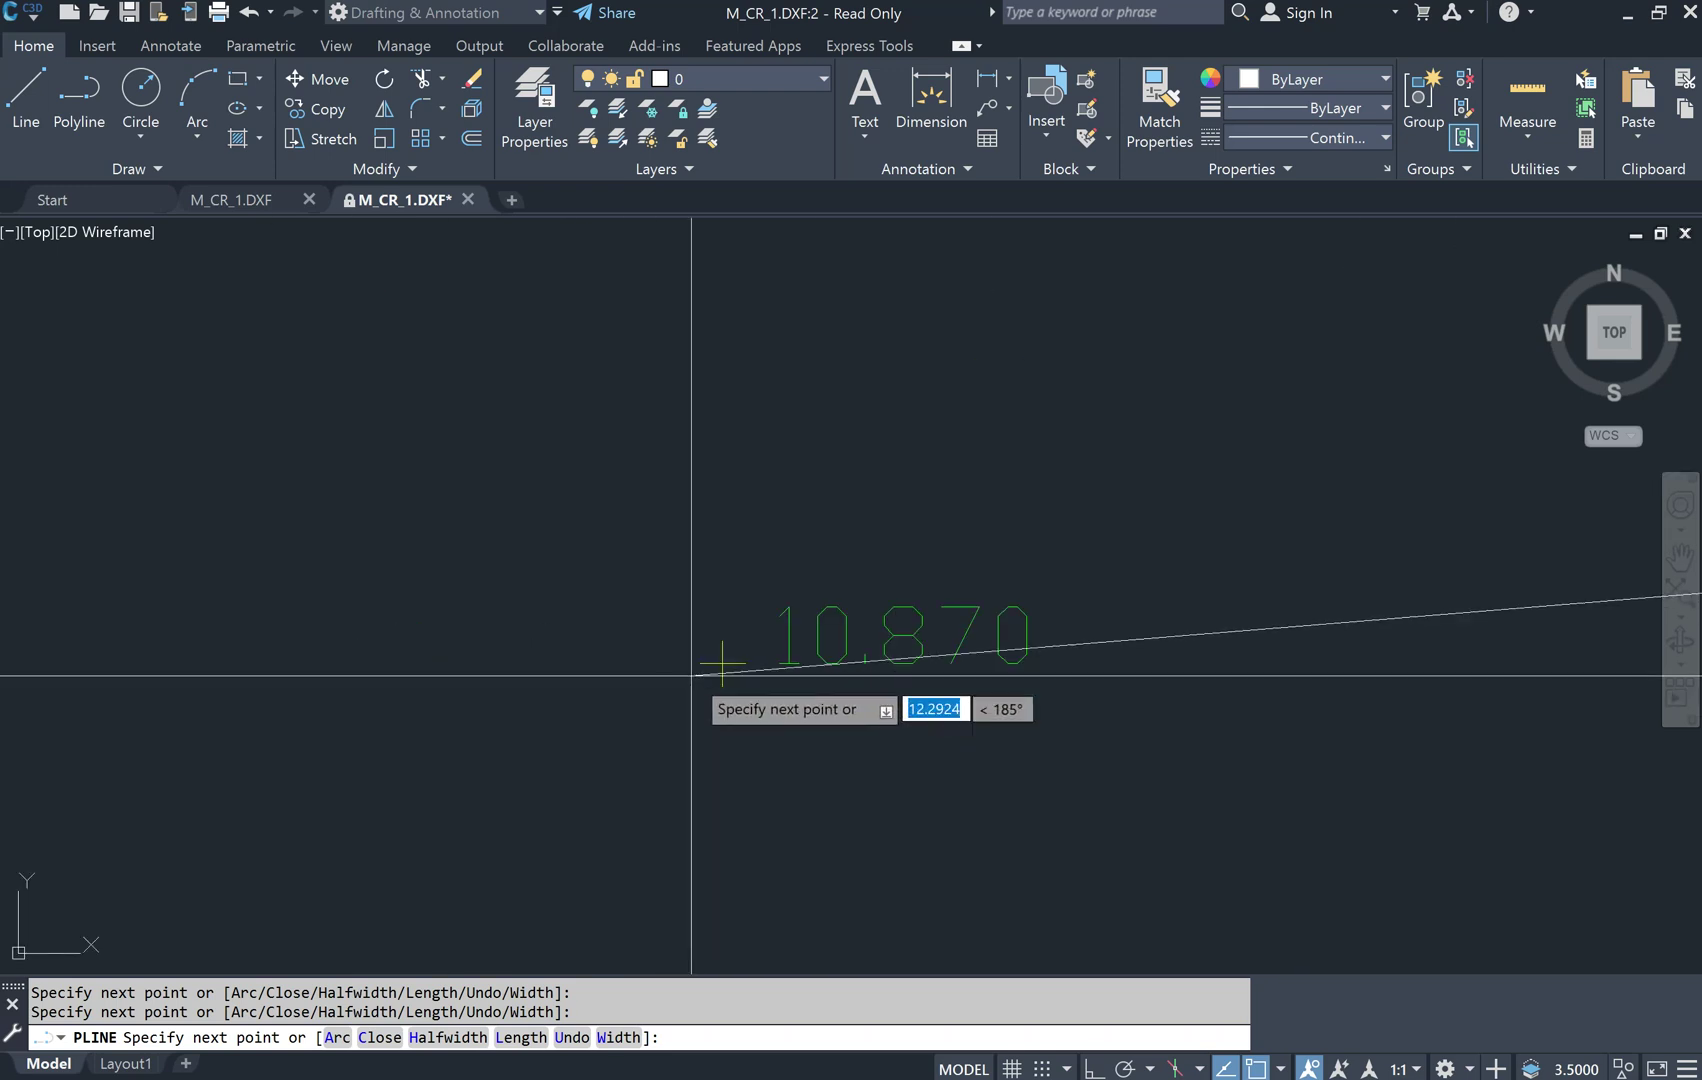
left_click(807, 631)
scroll(579, 733, "down", 10)
middle_click_drag(630, 658, 730, 668)
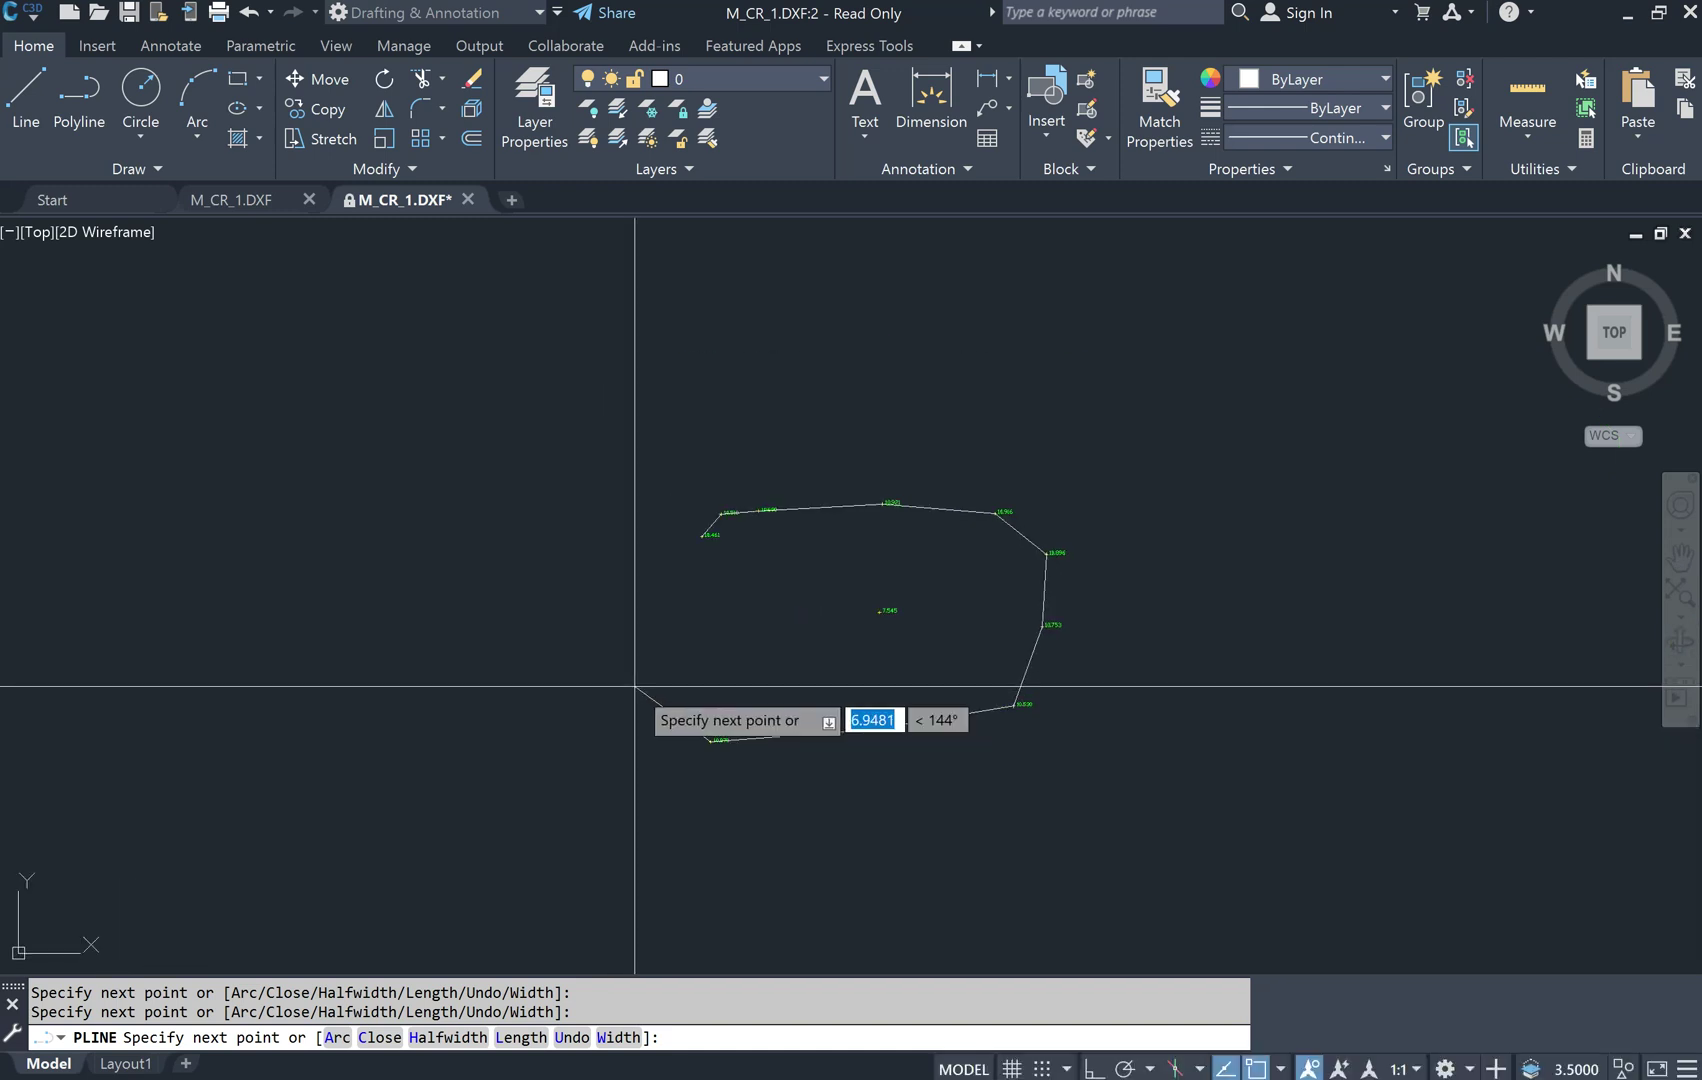
key("Return")
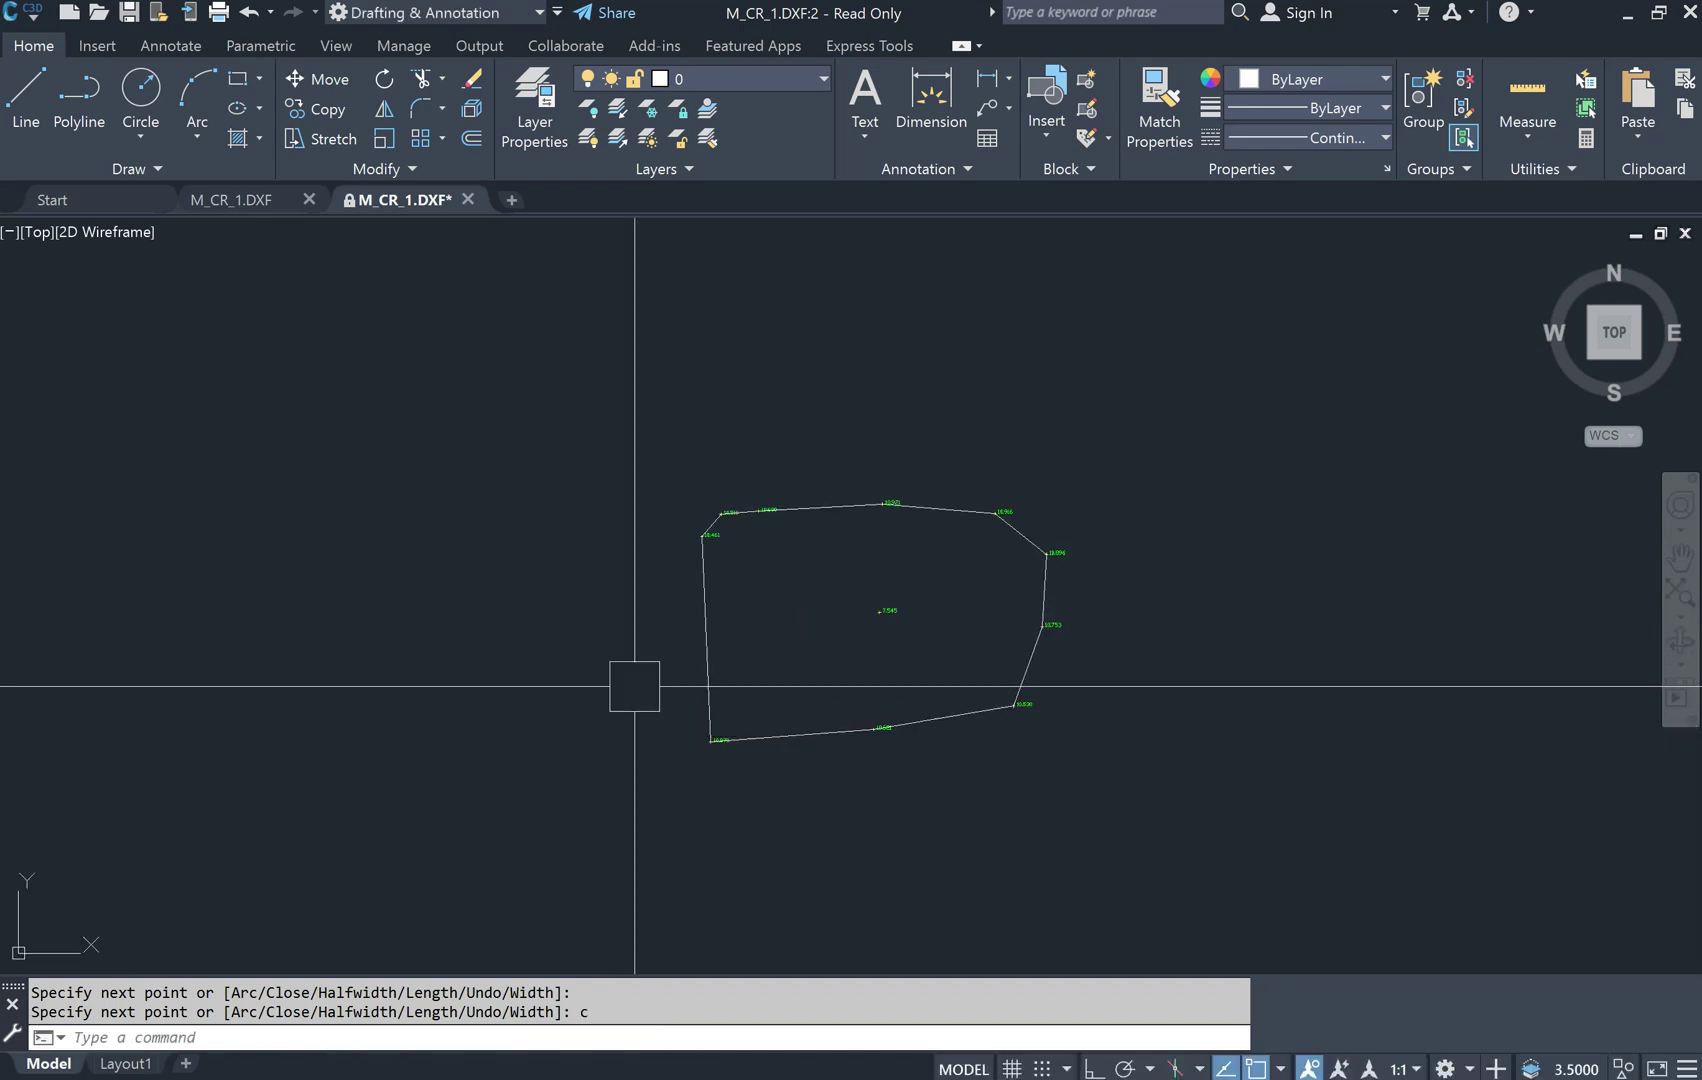
Open the properties of the closed boundary polyline and read its area
scroll(634, 686, "up", 5)
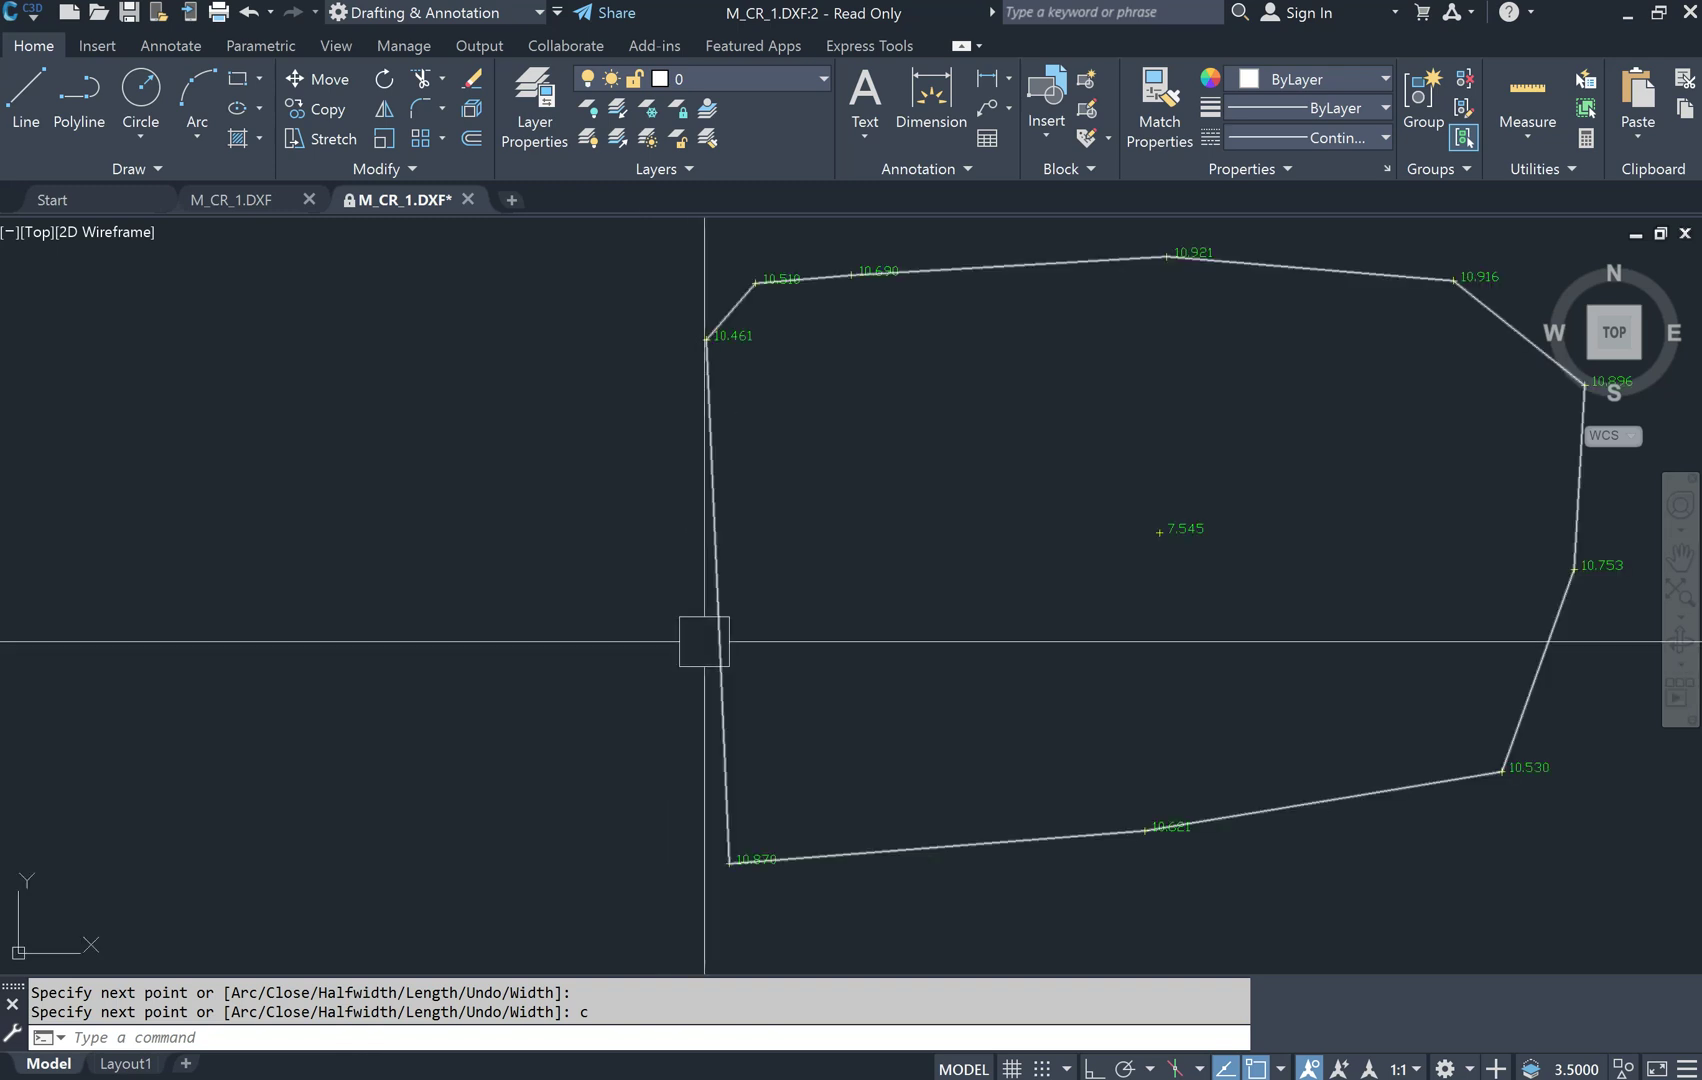
scroll(1208, 672, "down", 4)
mouse_move(1208, 672)
middle_mouse_down()
mouse_move(1052, 641)
mouse_move(784, 676)
middle_mouse_up()
scroll(612, 589, "up", 2)
left_click(716, 527)
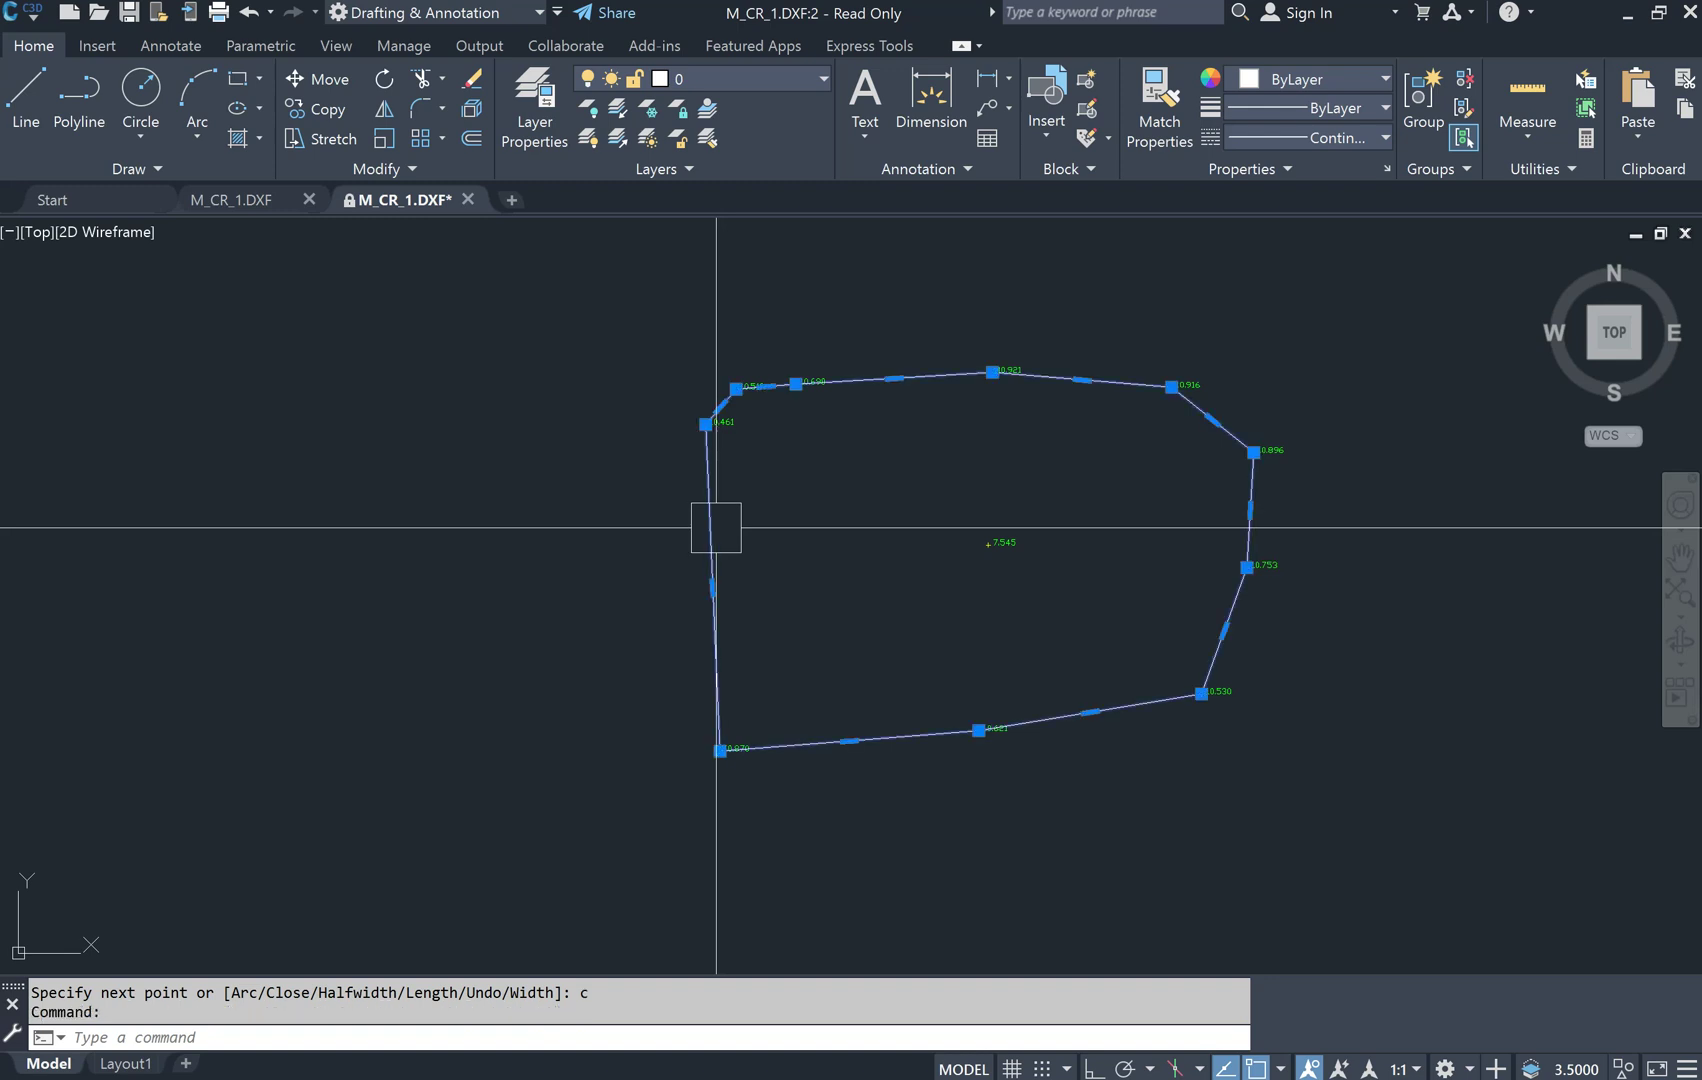
right_click(716, 527)
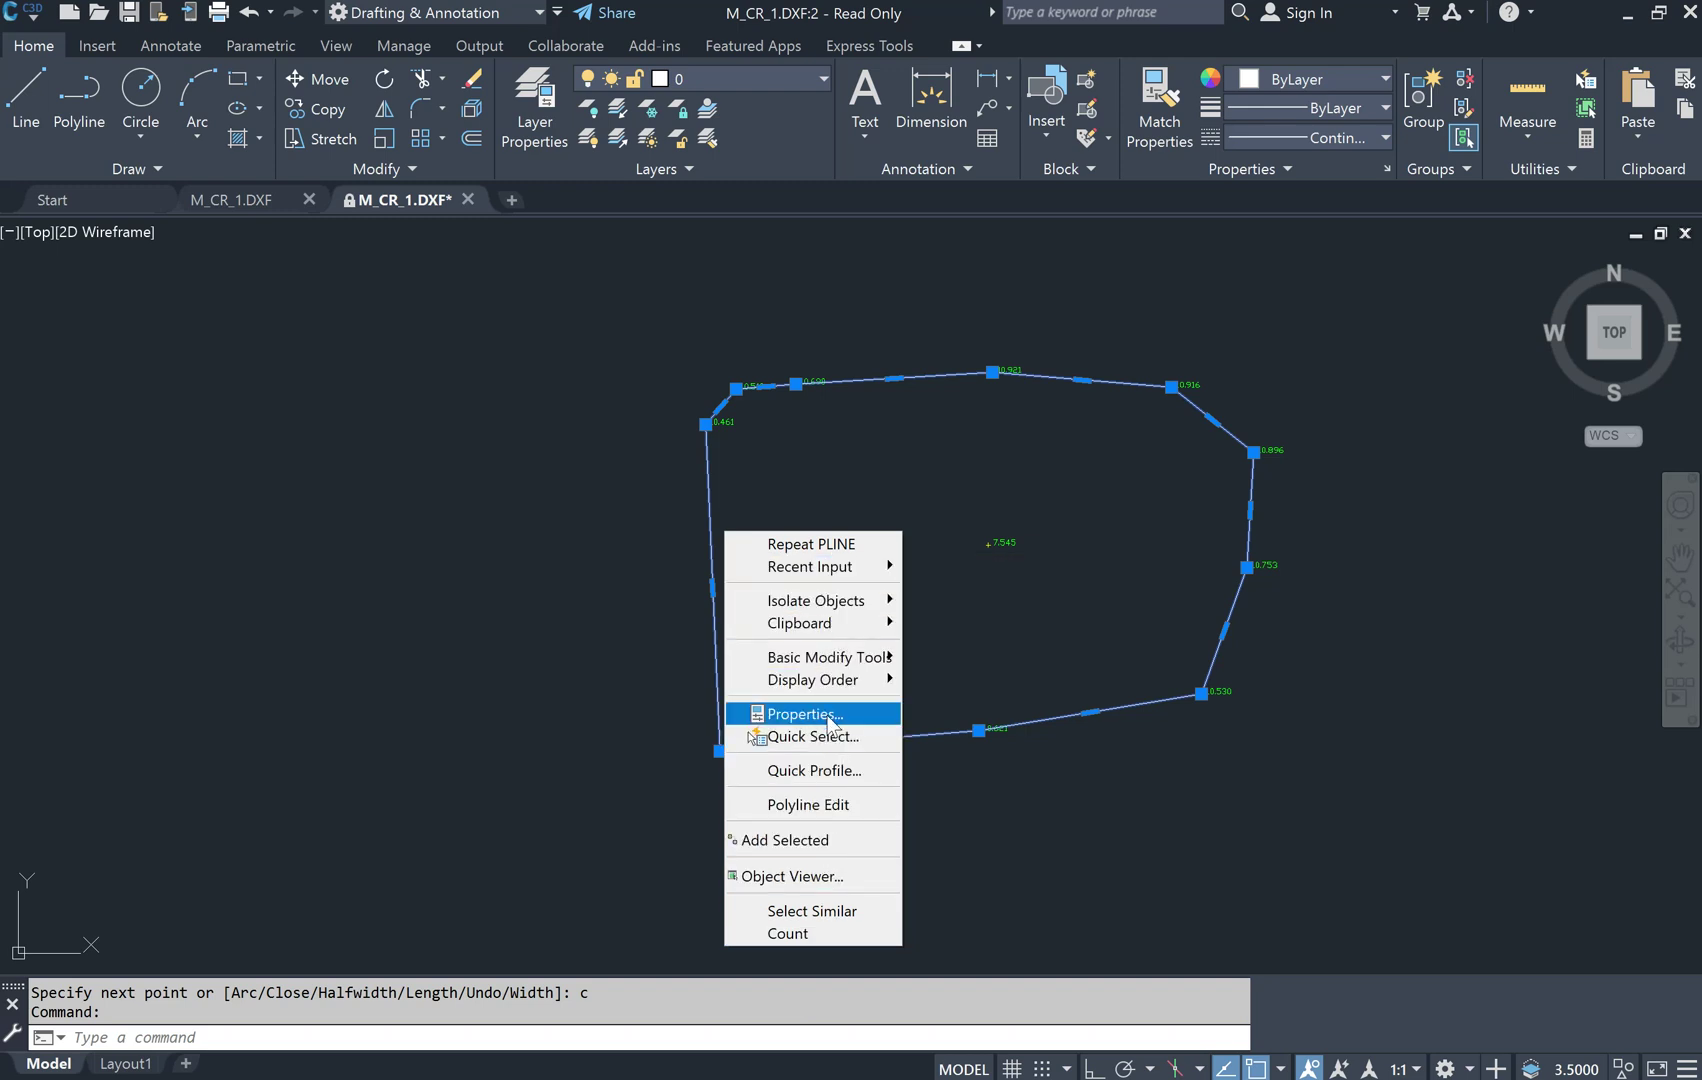
left_click(856, 716)
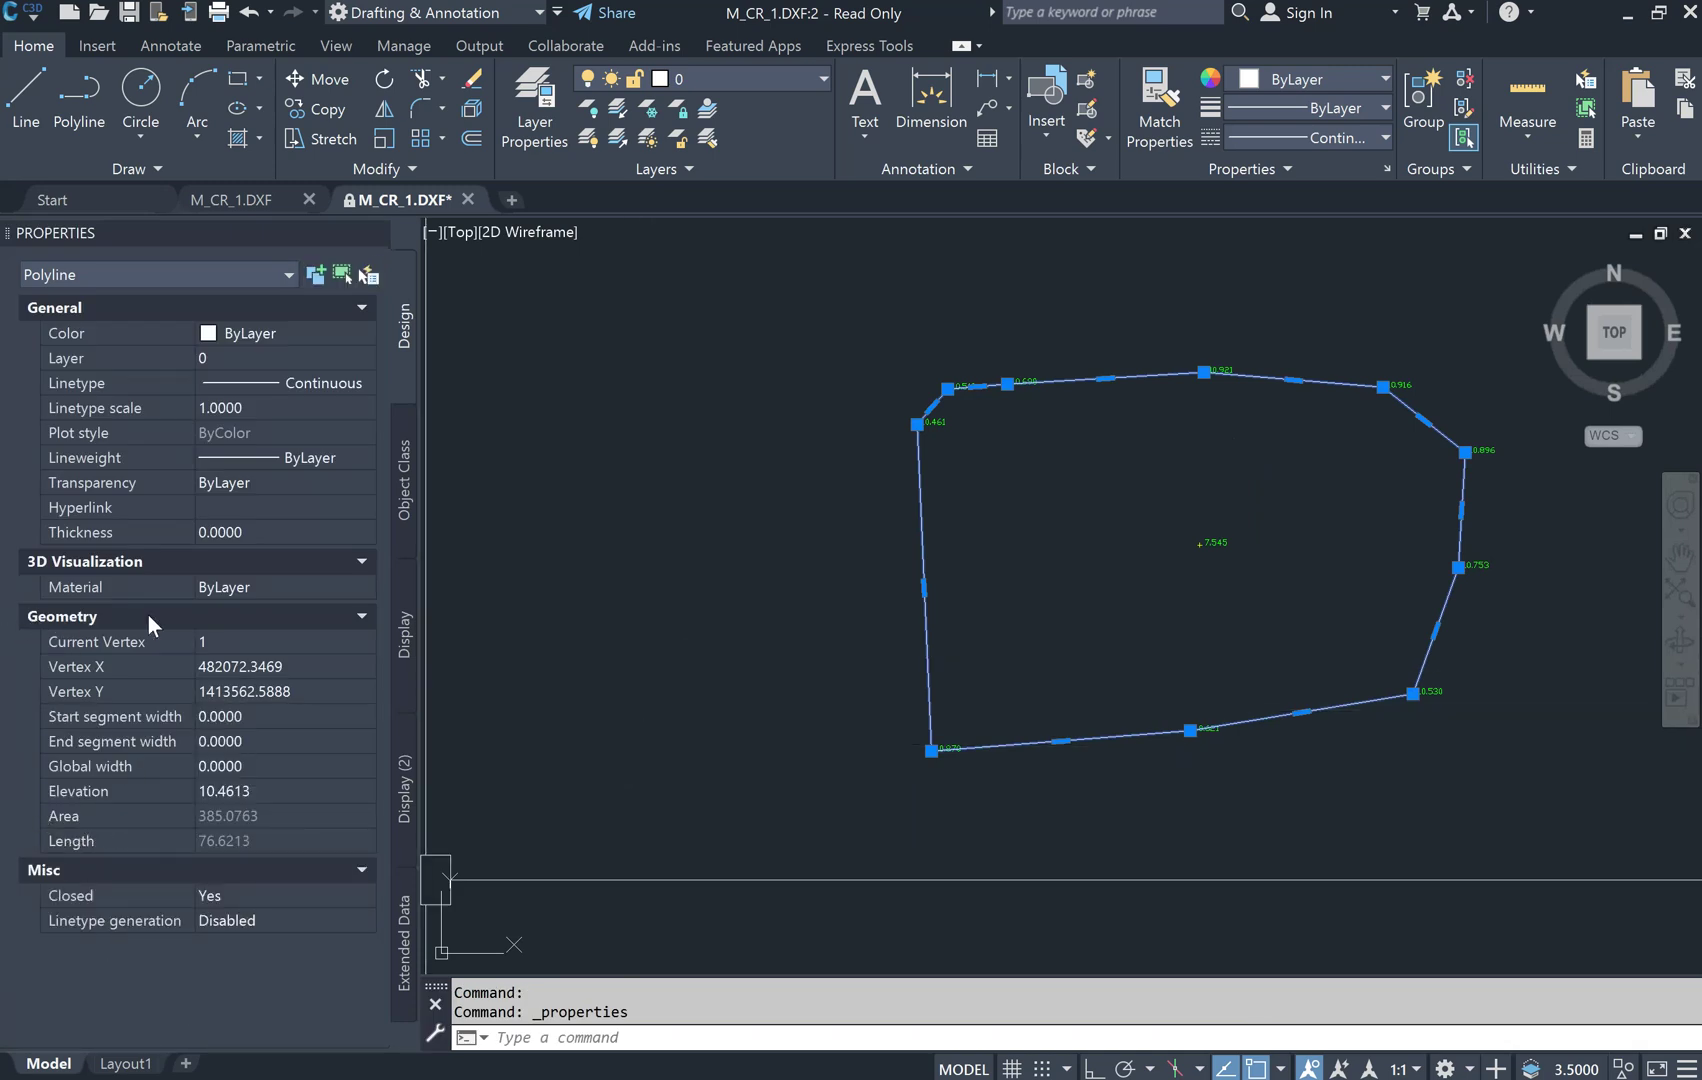
left_click(205, 820)
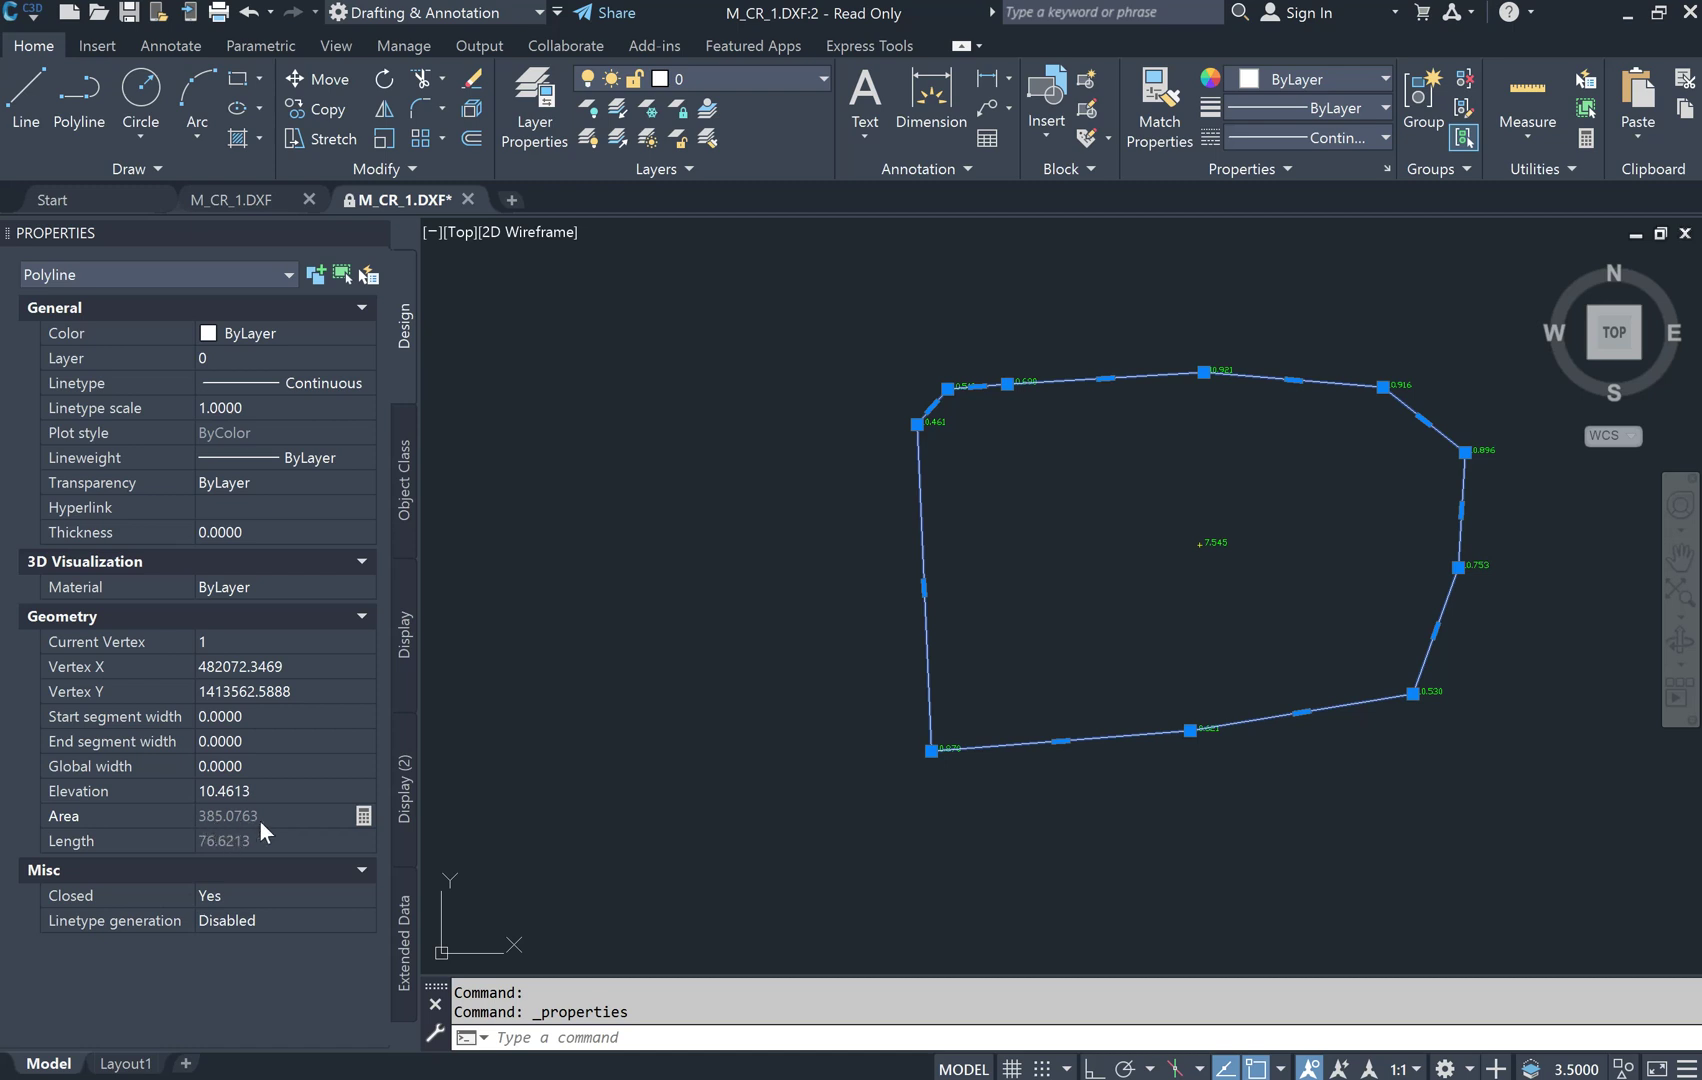
left_click(363, 816)
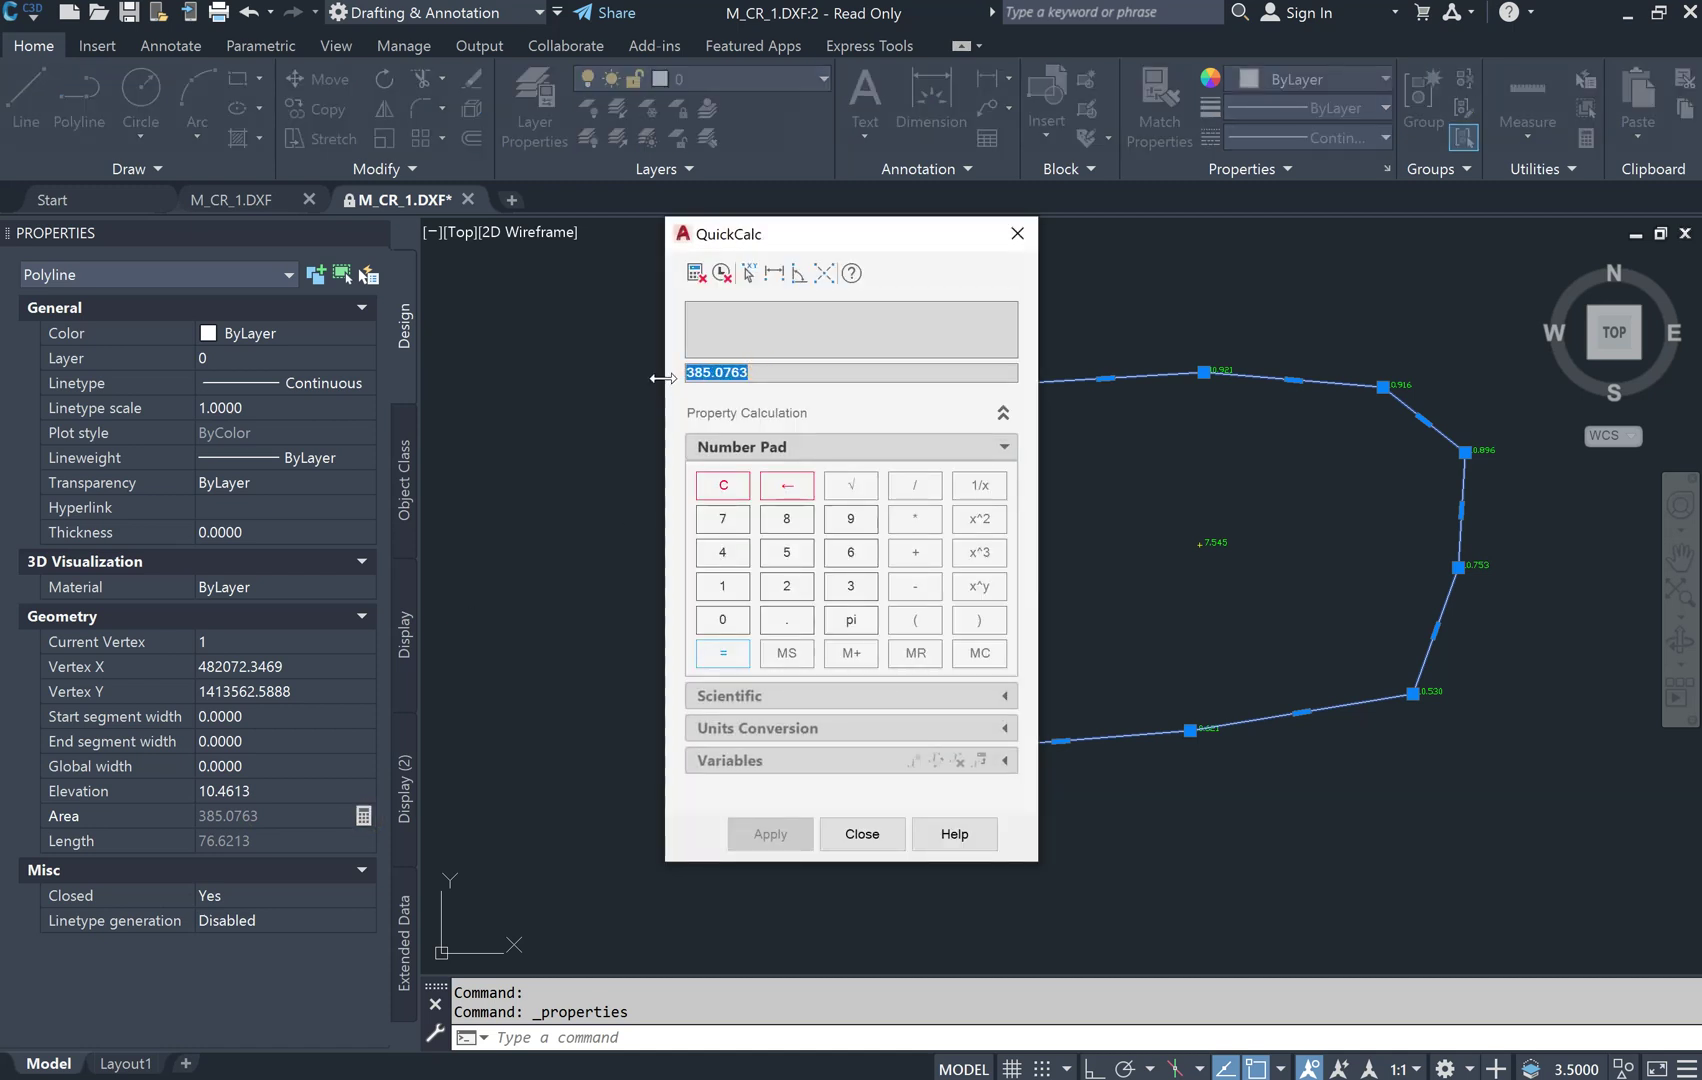
left_click(862, 834)
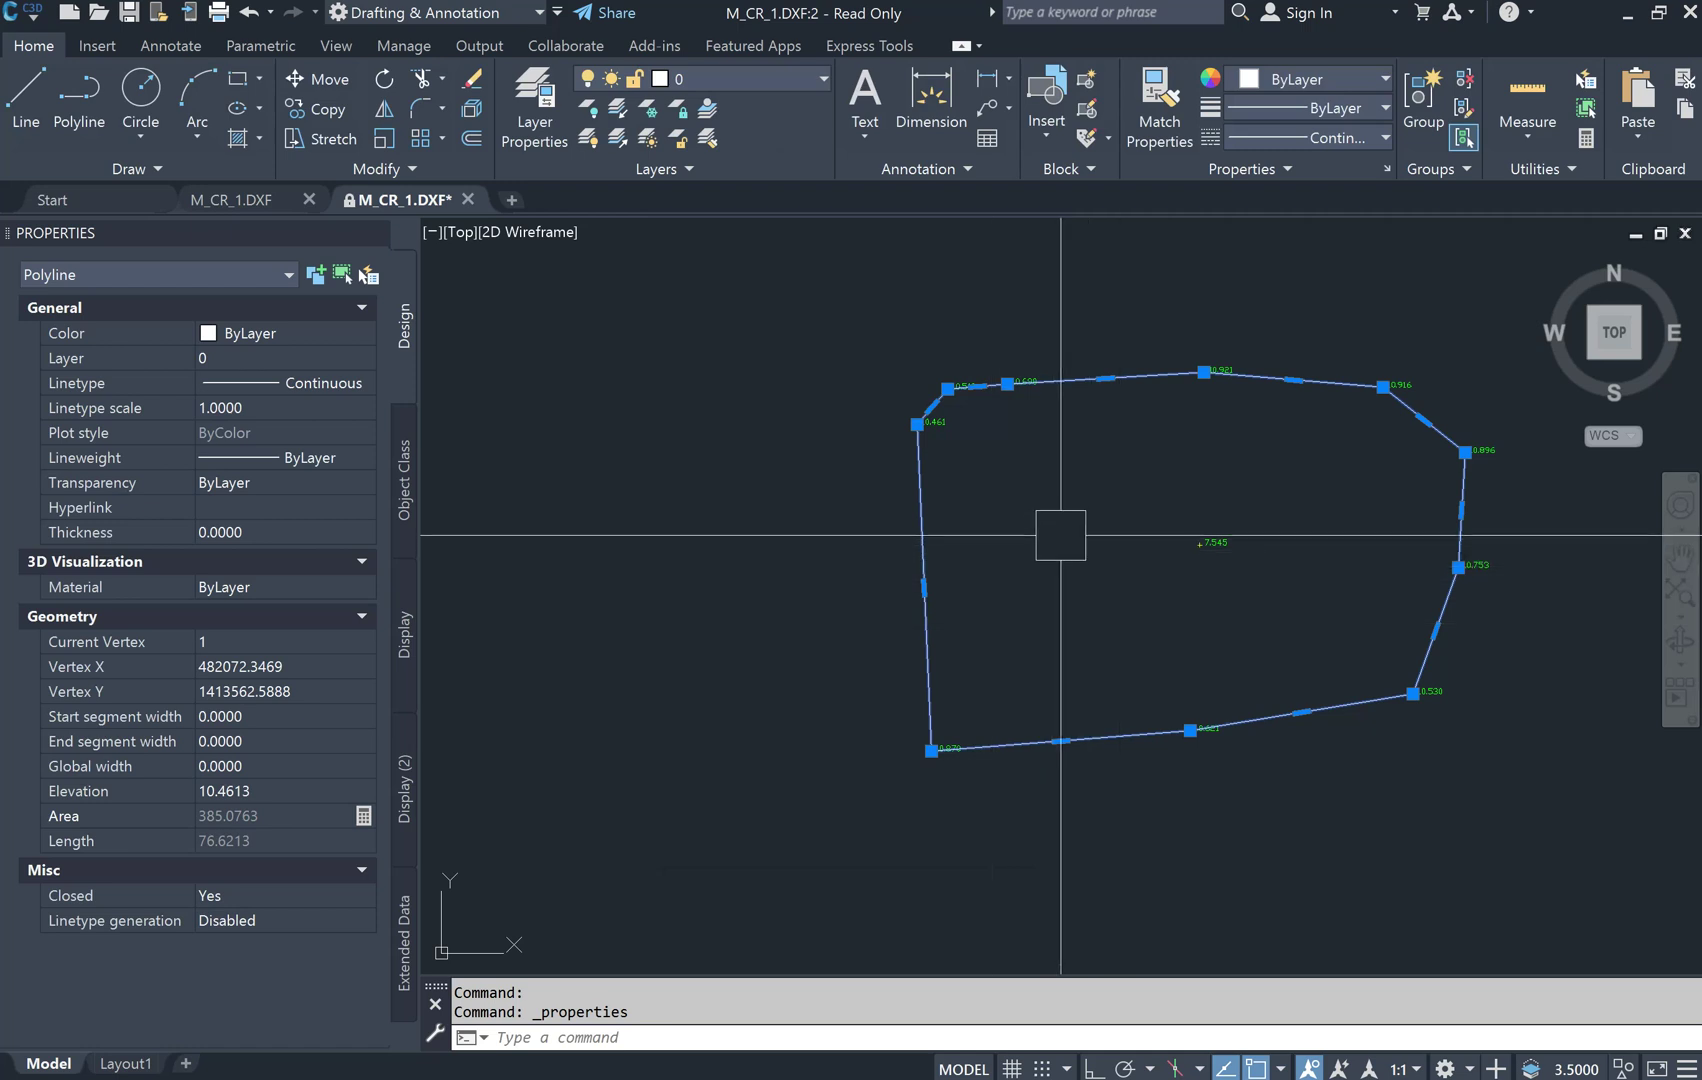
key("Escape")
key("Escape")
Place a multiline text reading "Area=385.0763" inside the upper-left part of the boundary polyline
key("Return")
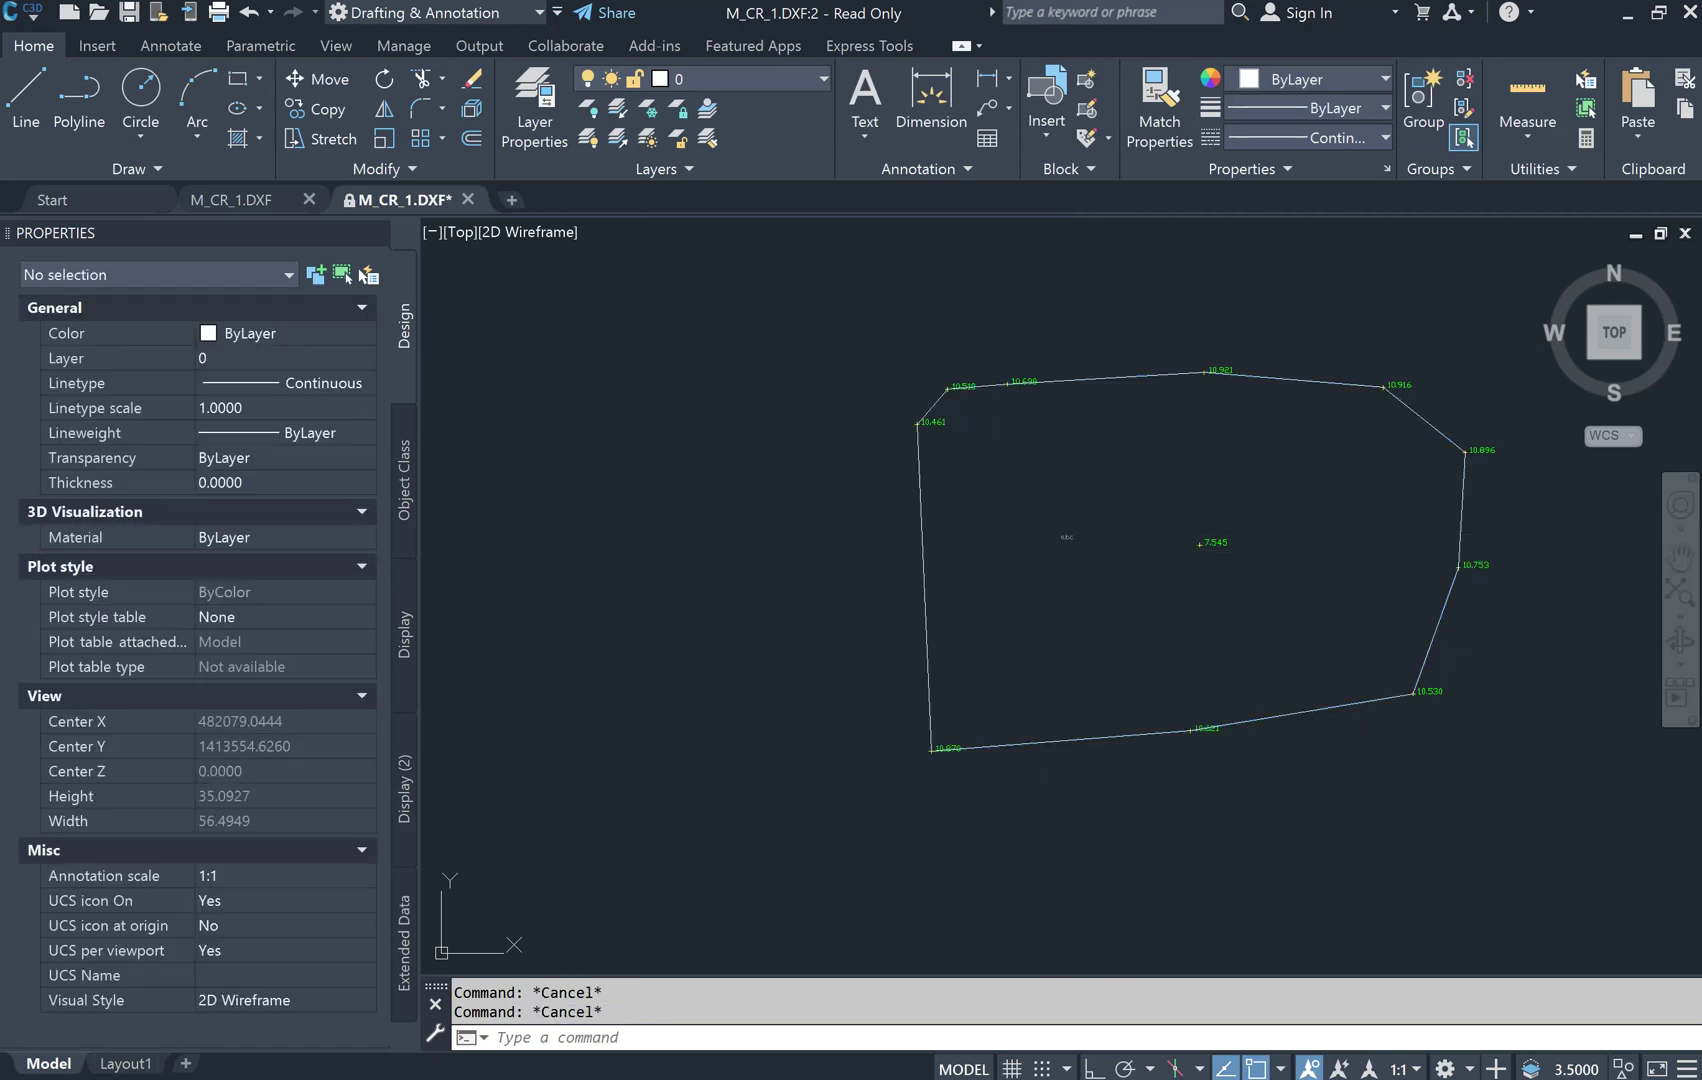
left_click(1020, 462)
left_click(1116, 613)
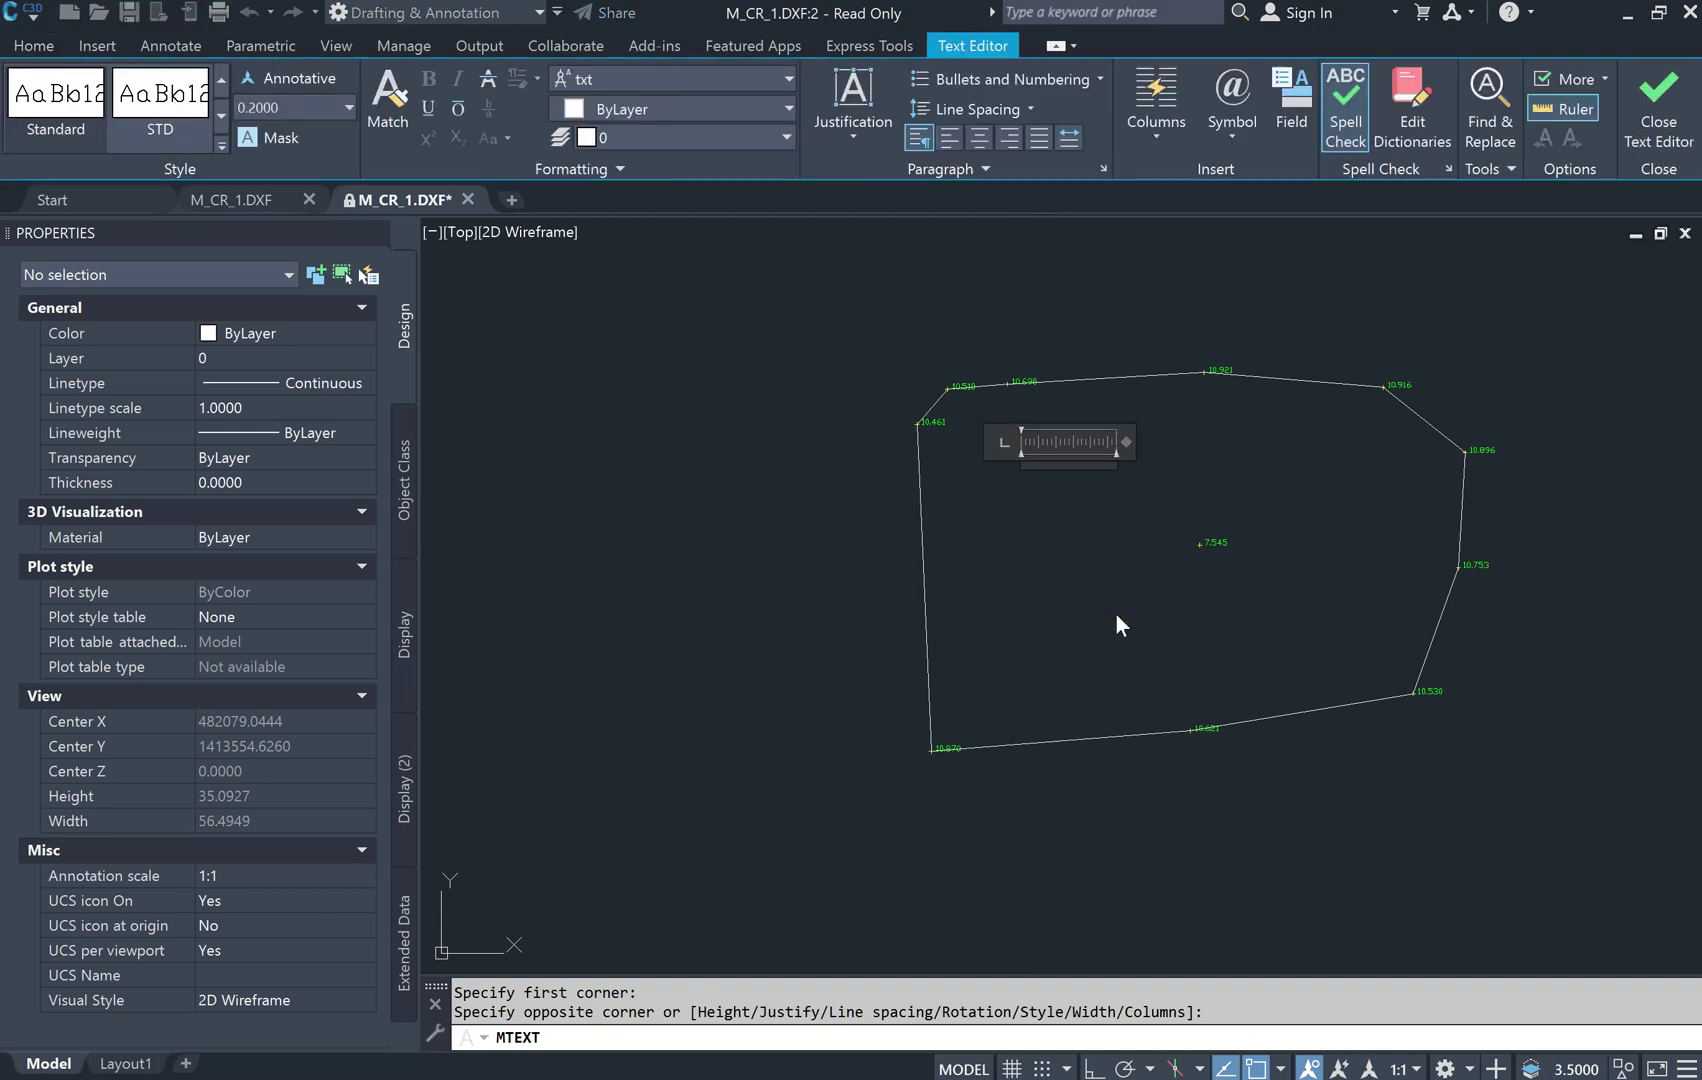
type("Area=")
type("385.0763")
left_click(1116, 612)
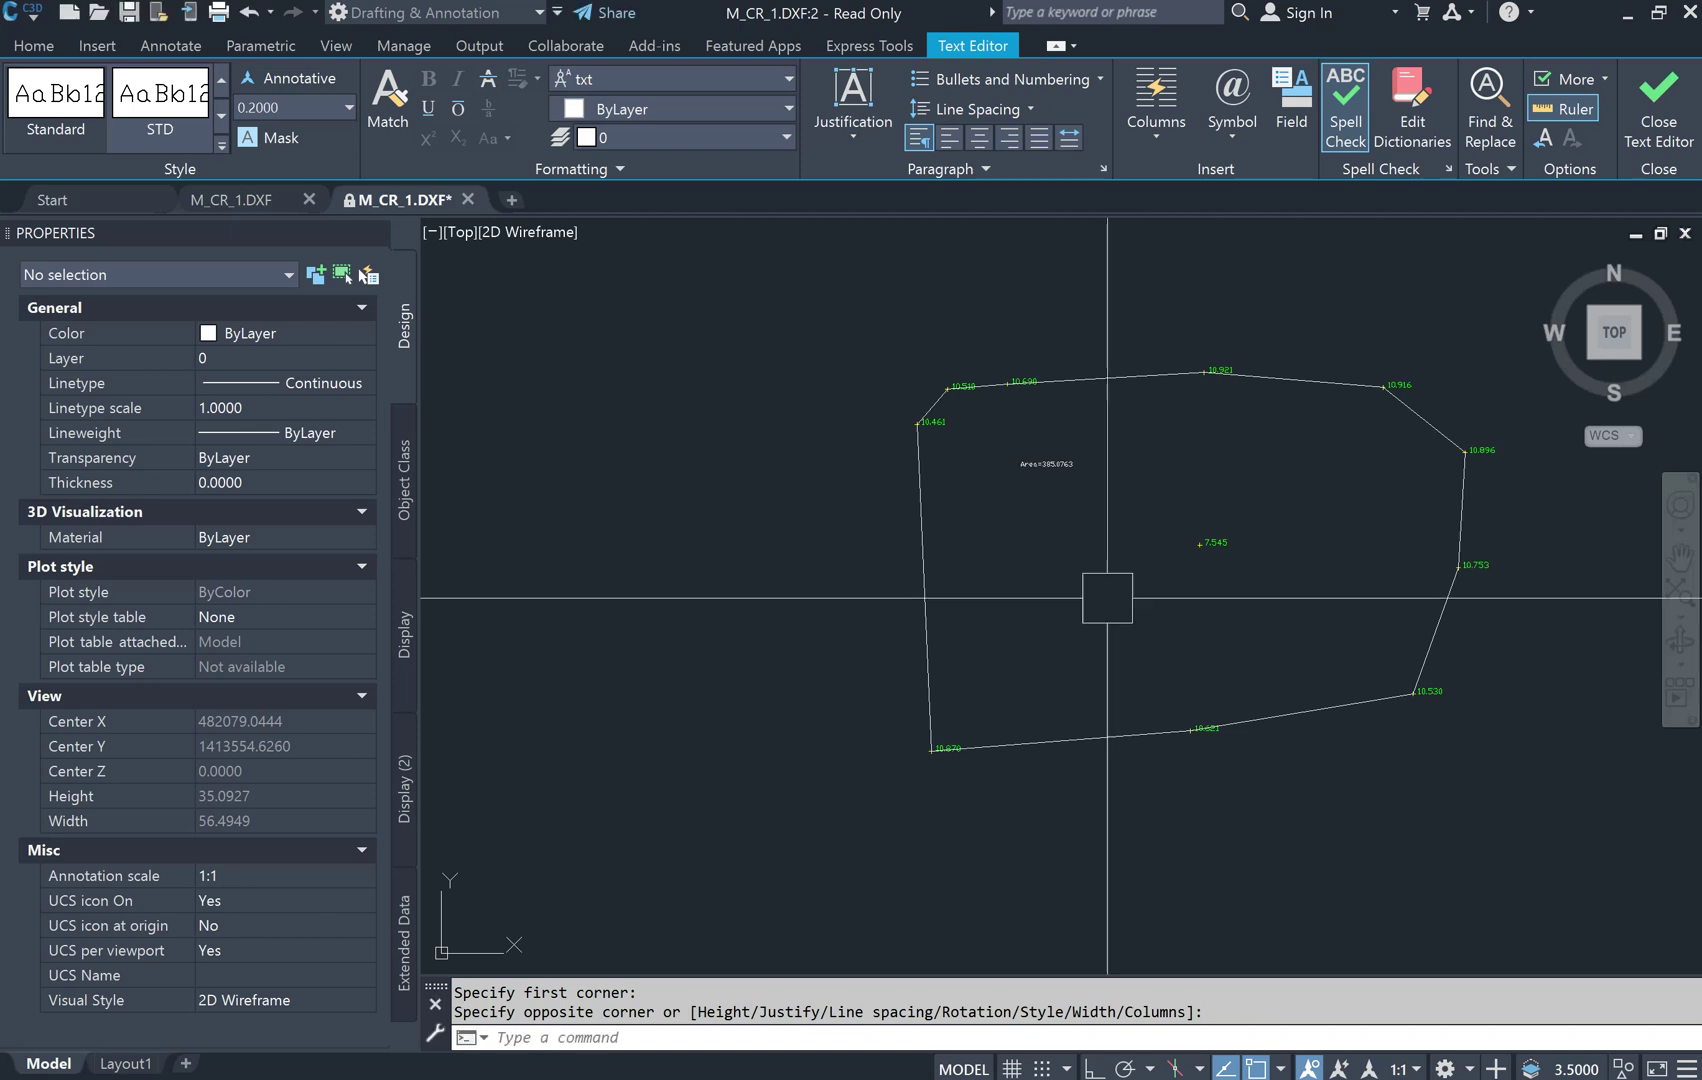
Set the text height of the area note to 1.0000 and deselect it
left_click(1055, 467)
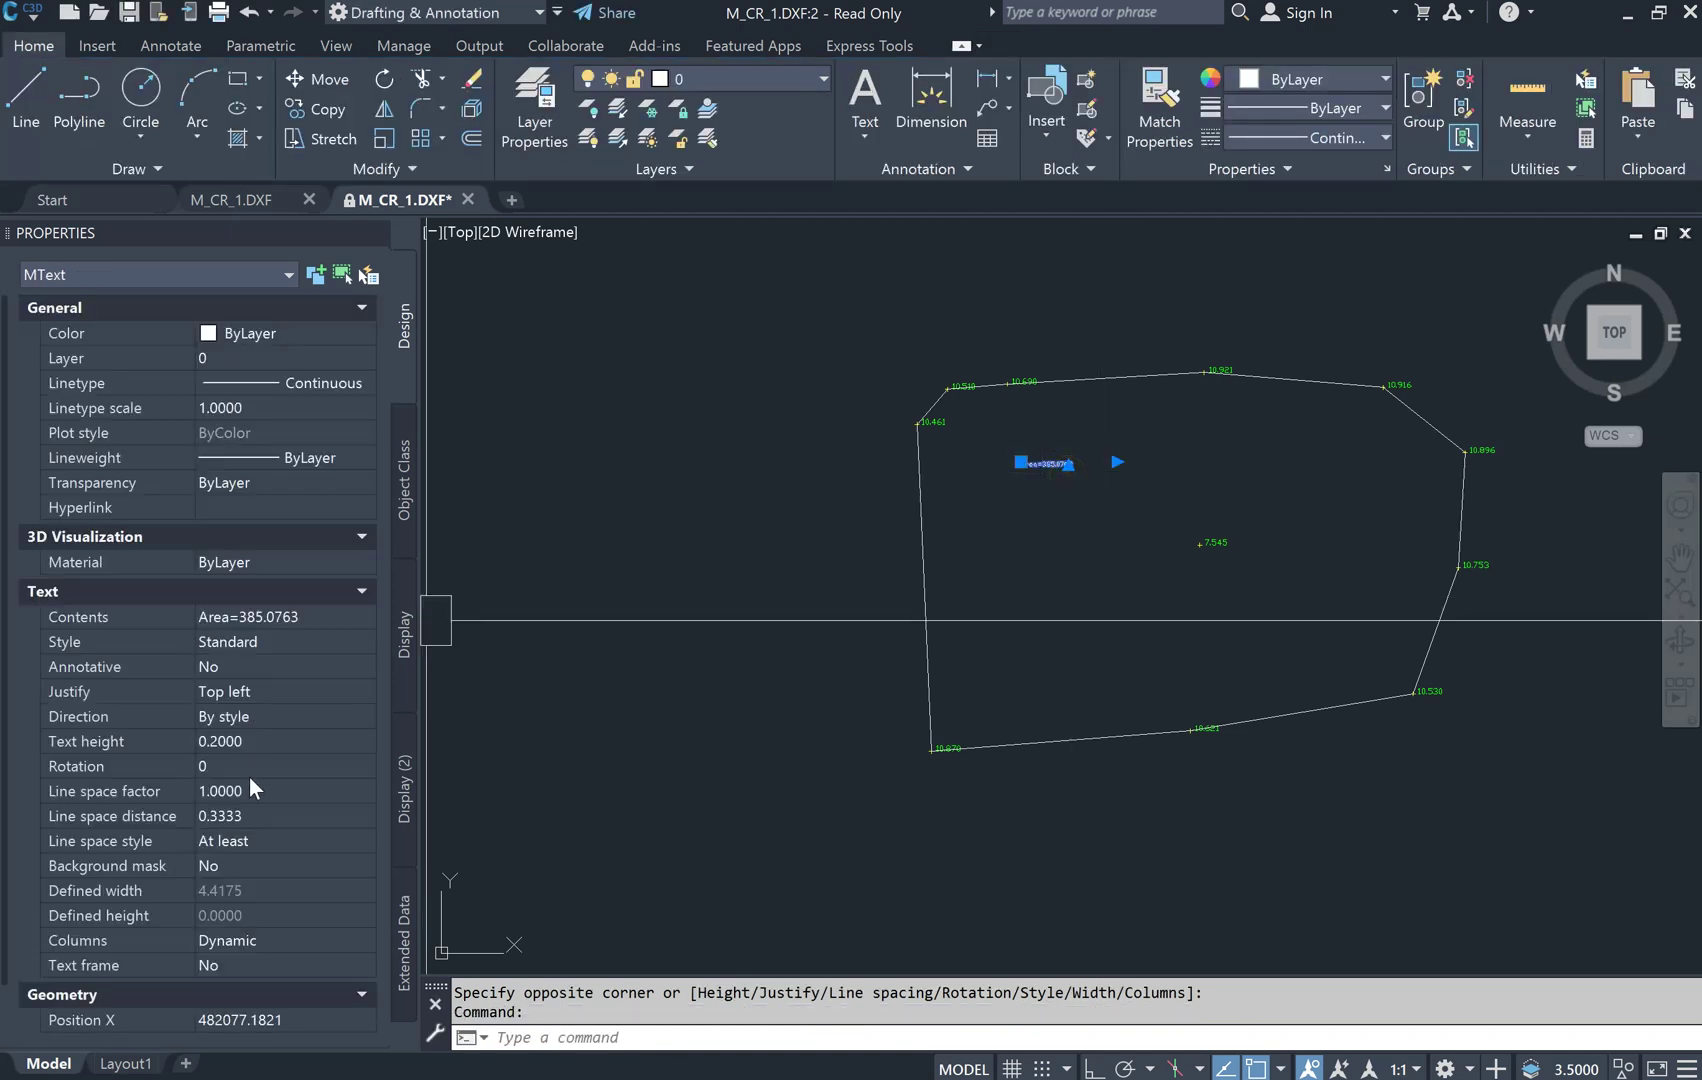
left_click(261, 749)
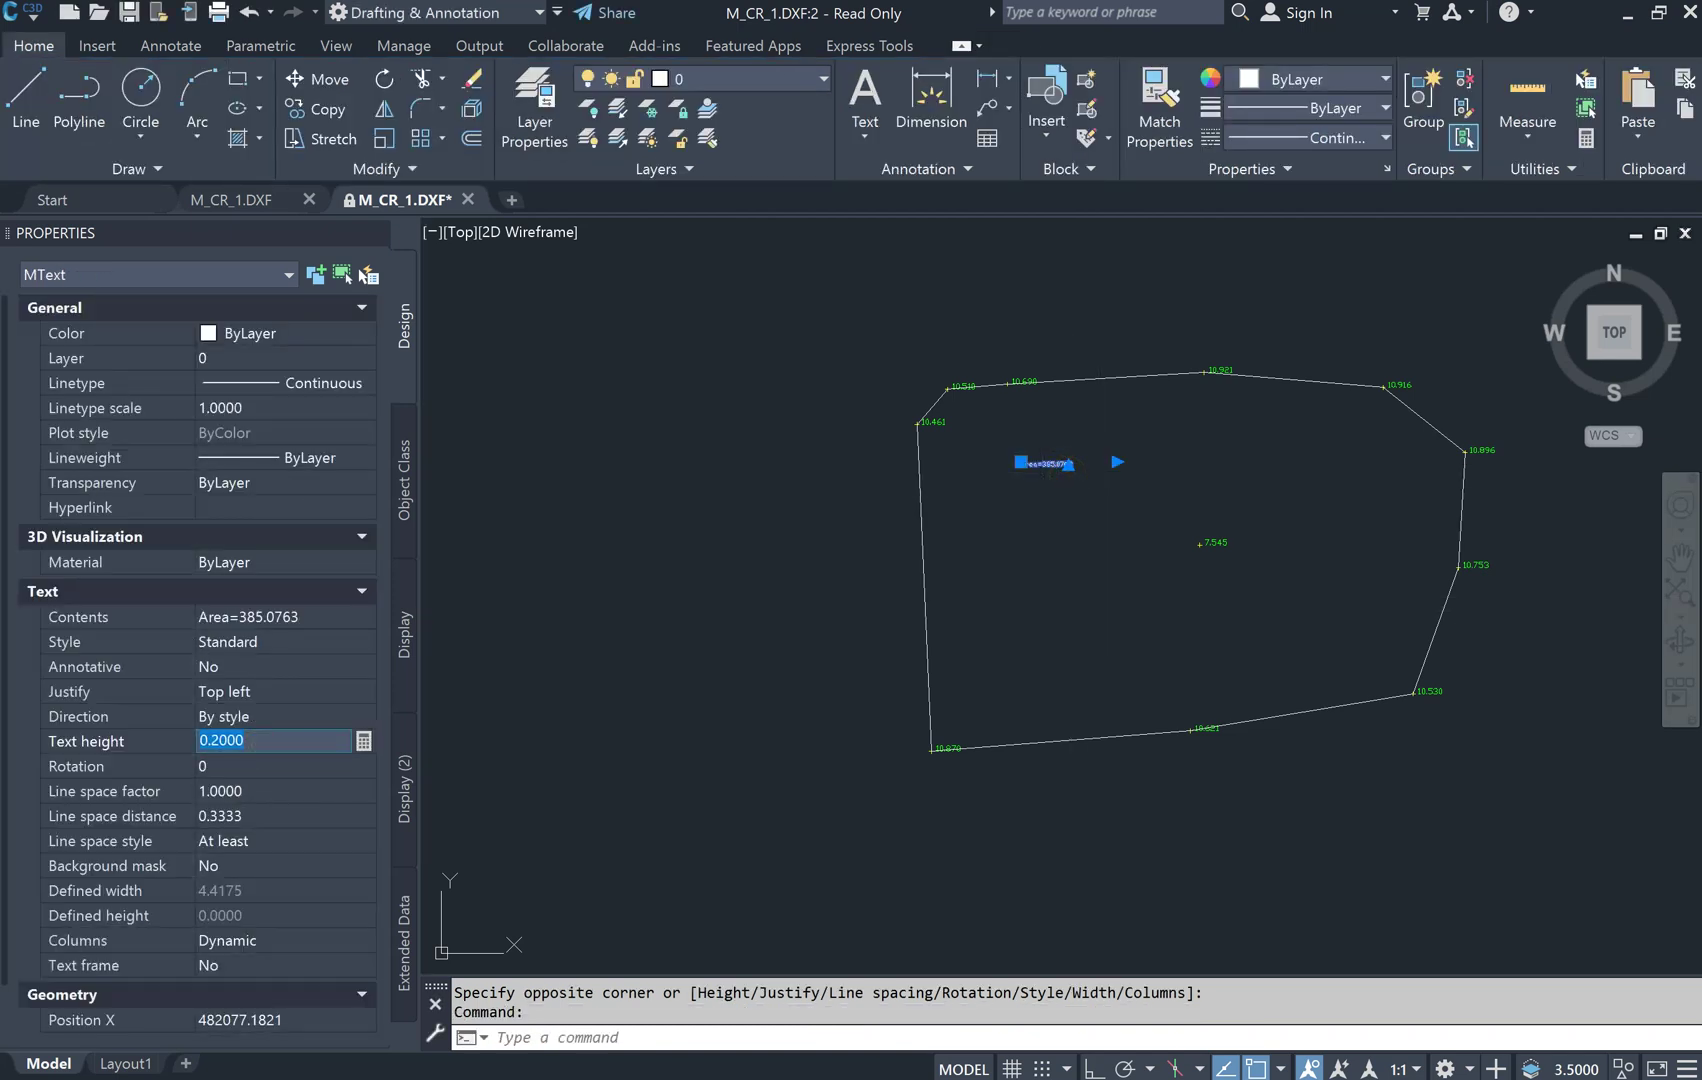
type("1.0000")
key("Tab")
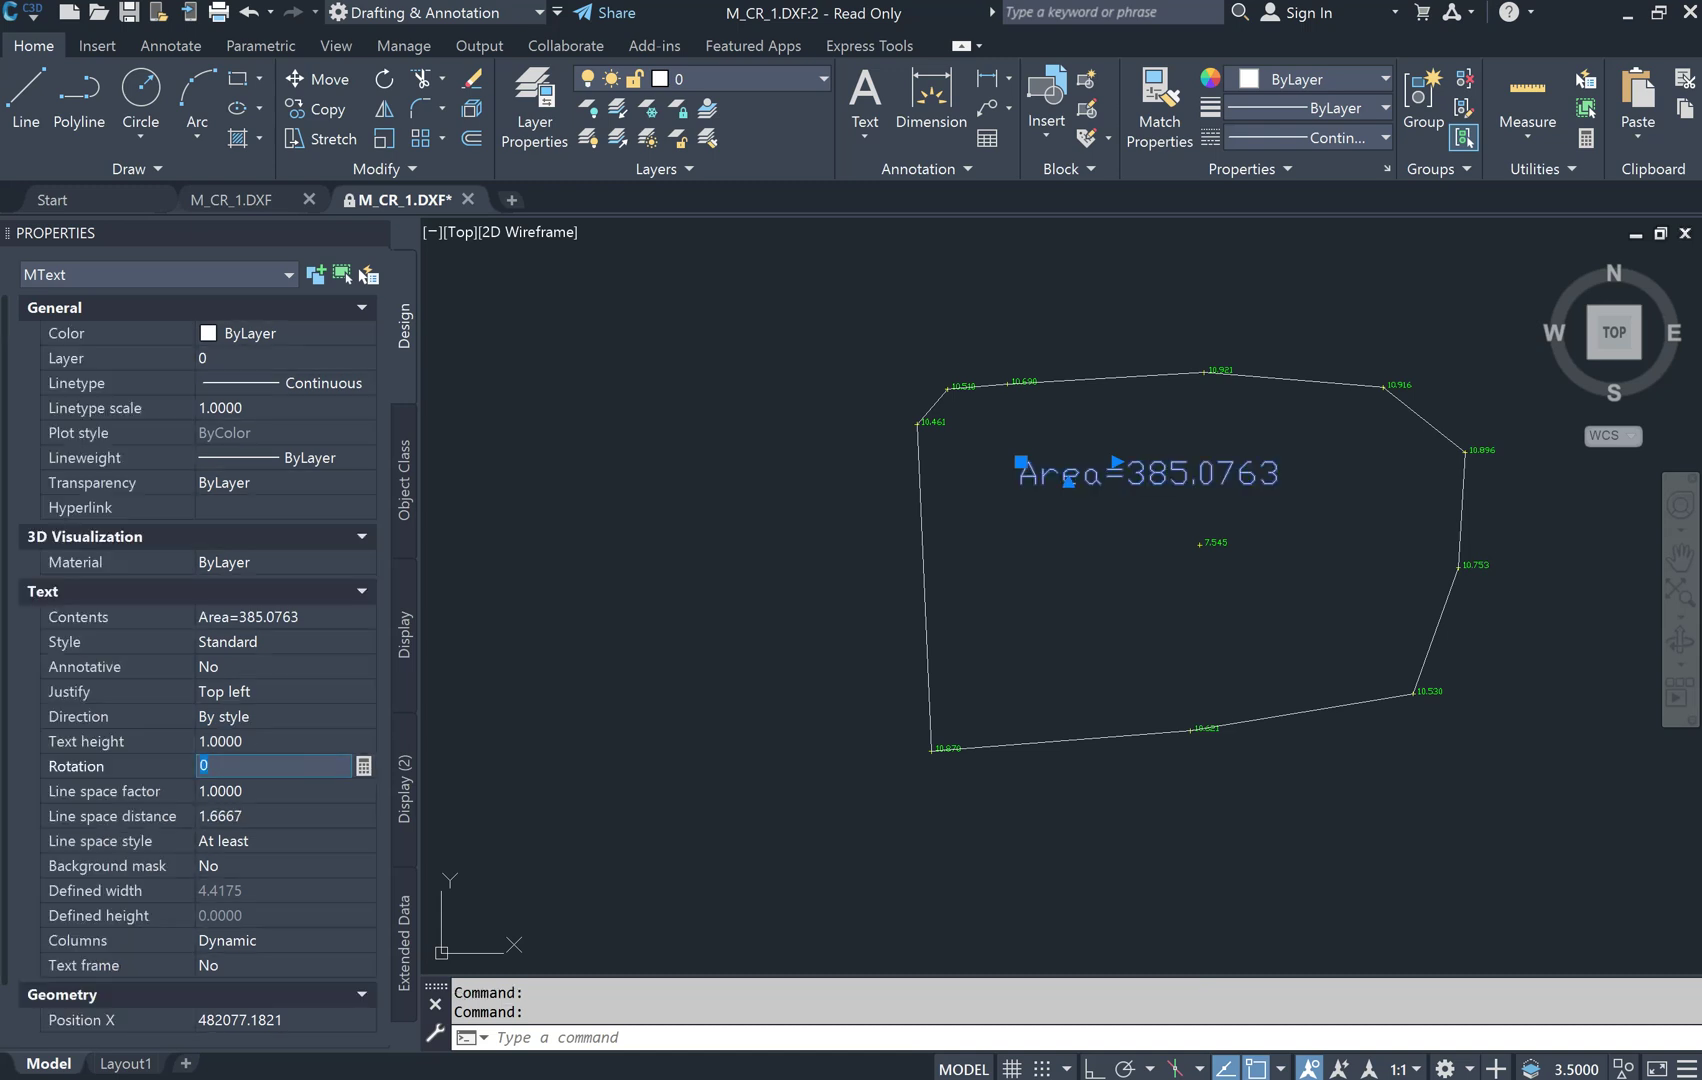
left_click(995, 654)
key("Escape")
key("Escape")
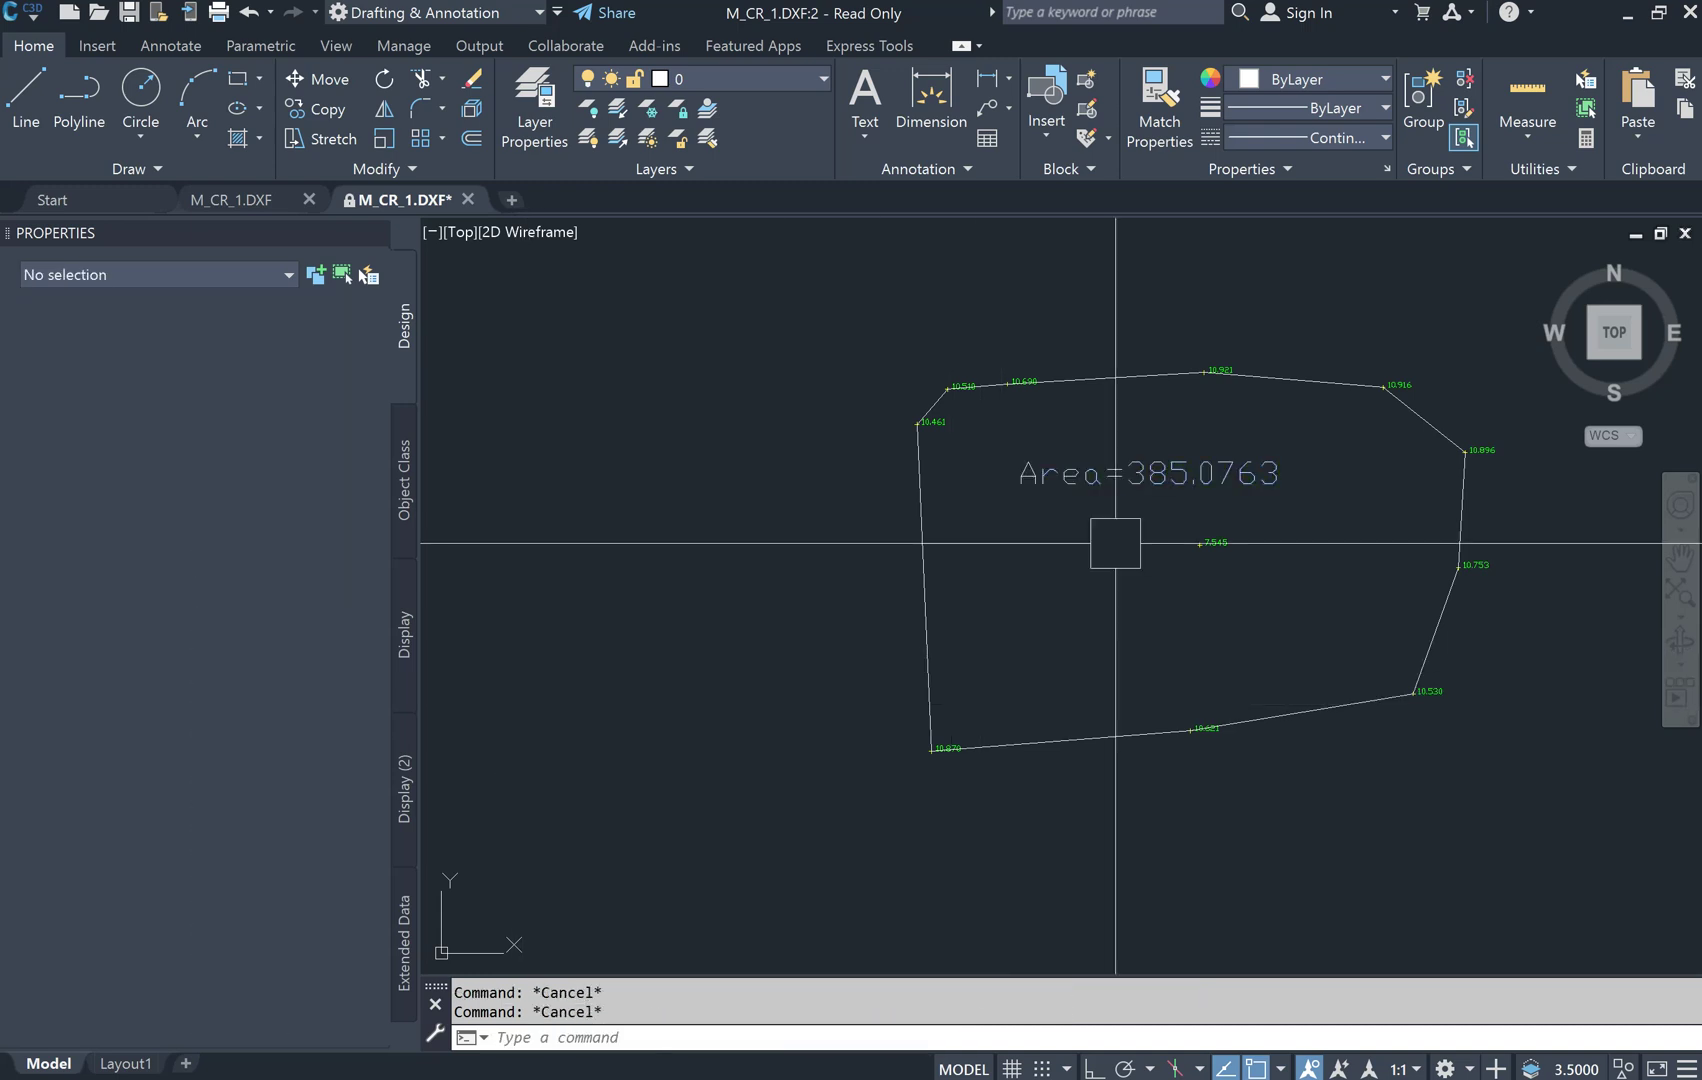
Examine the labelled boundary and take a close look at the elevation label 10.621 on its lower edge
scroll(1193, 437, "up", 2)
scroll(1134, 577, "down", 2)
middle_click_drag(1132, 581, 1041, 545)
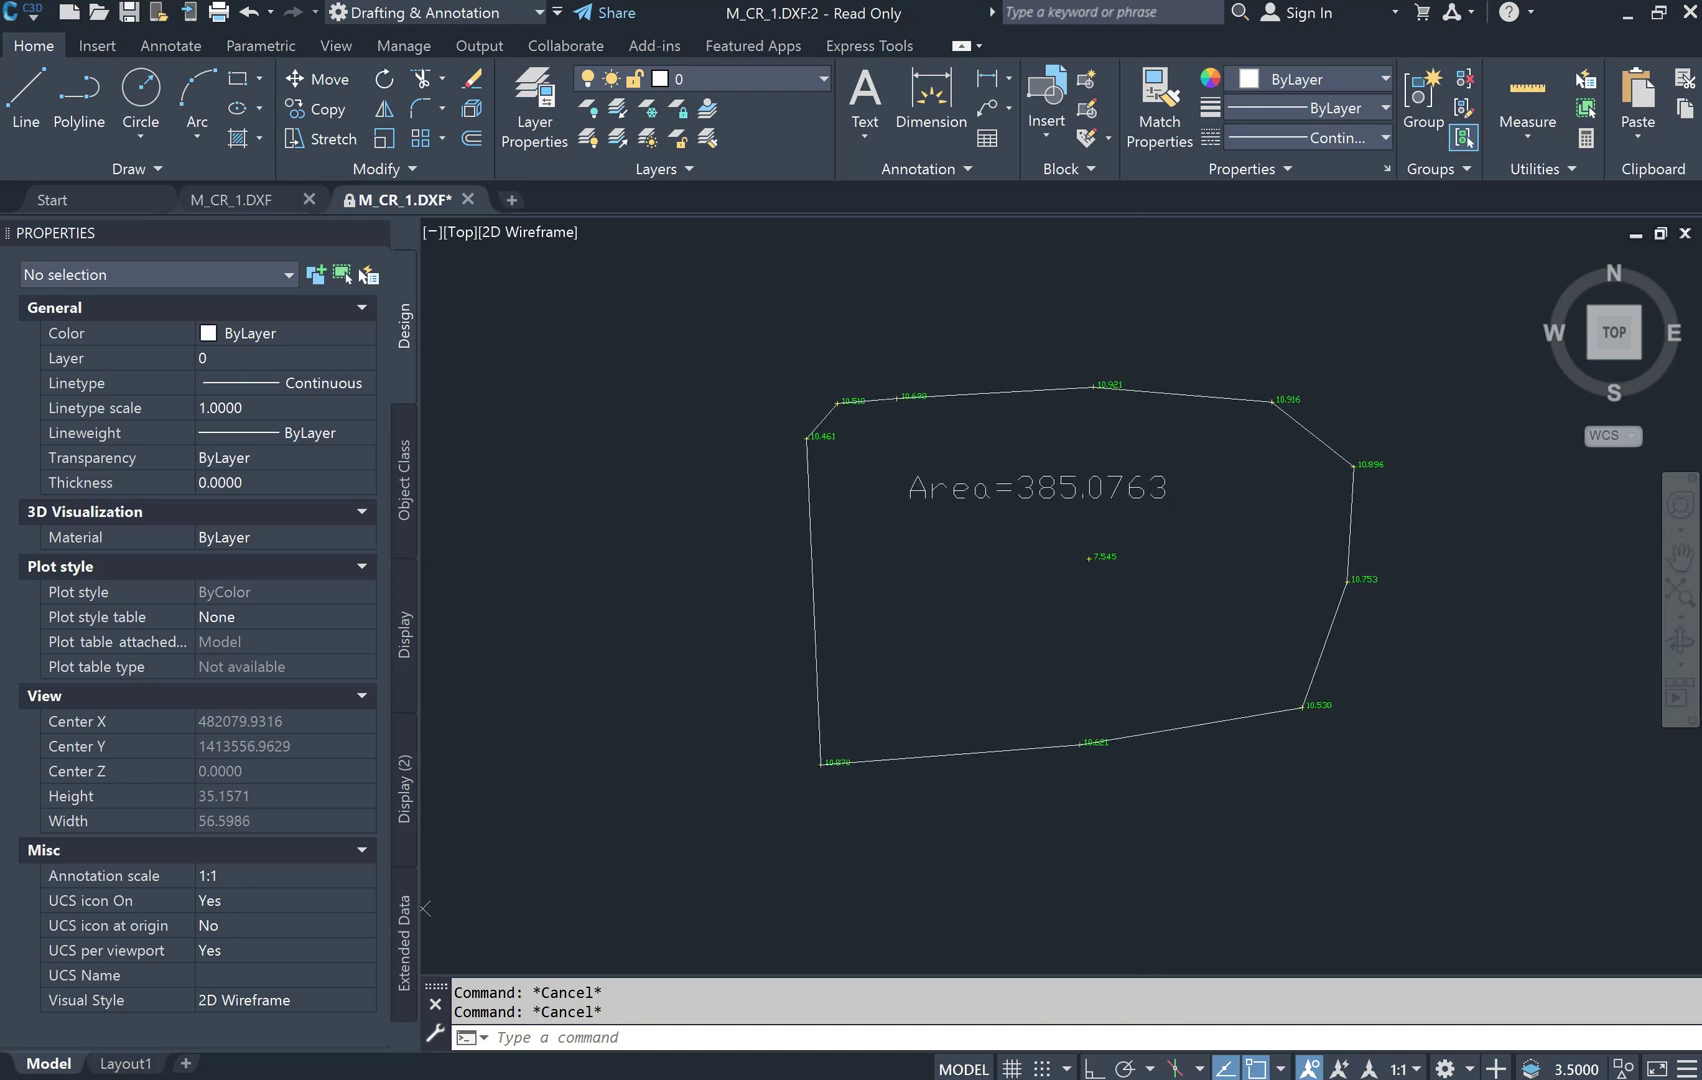
scroll(1127, 508, "up", 2)
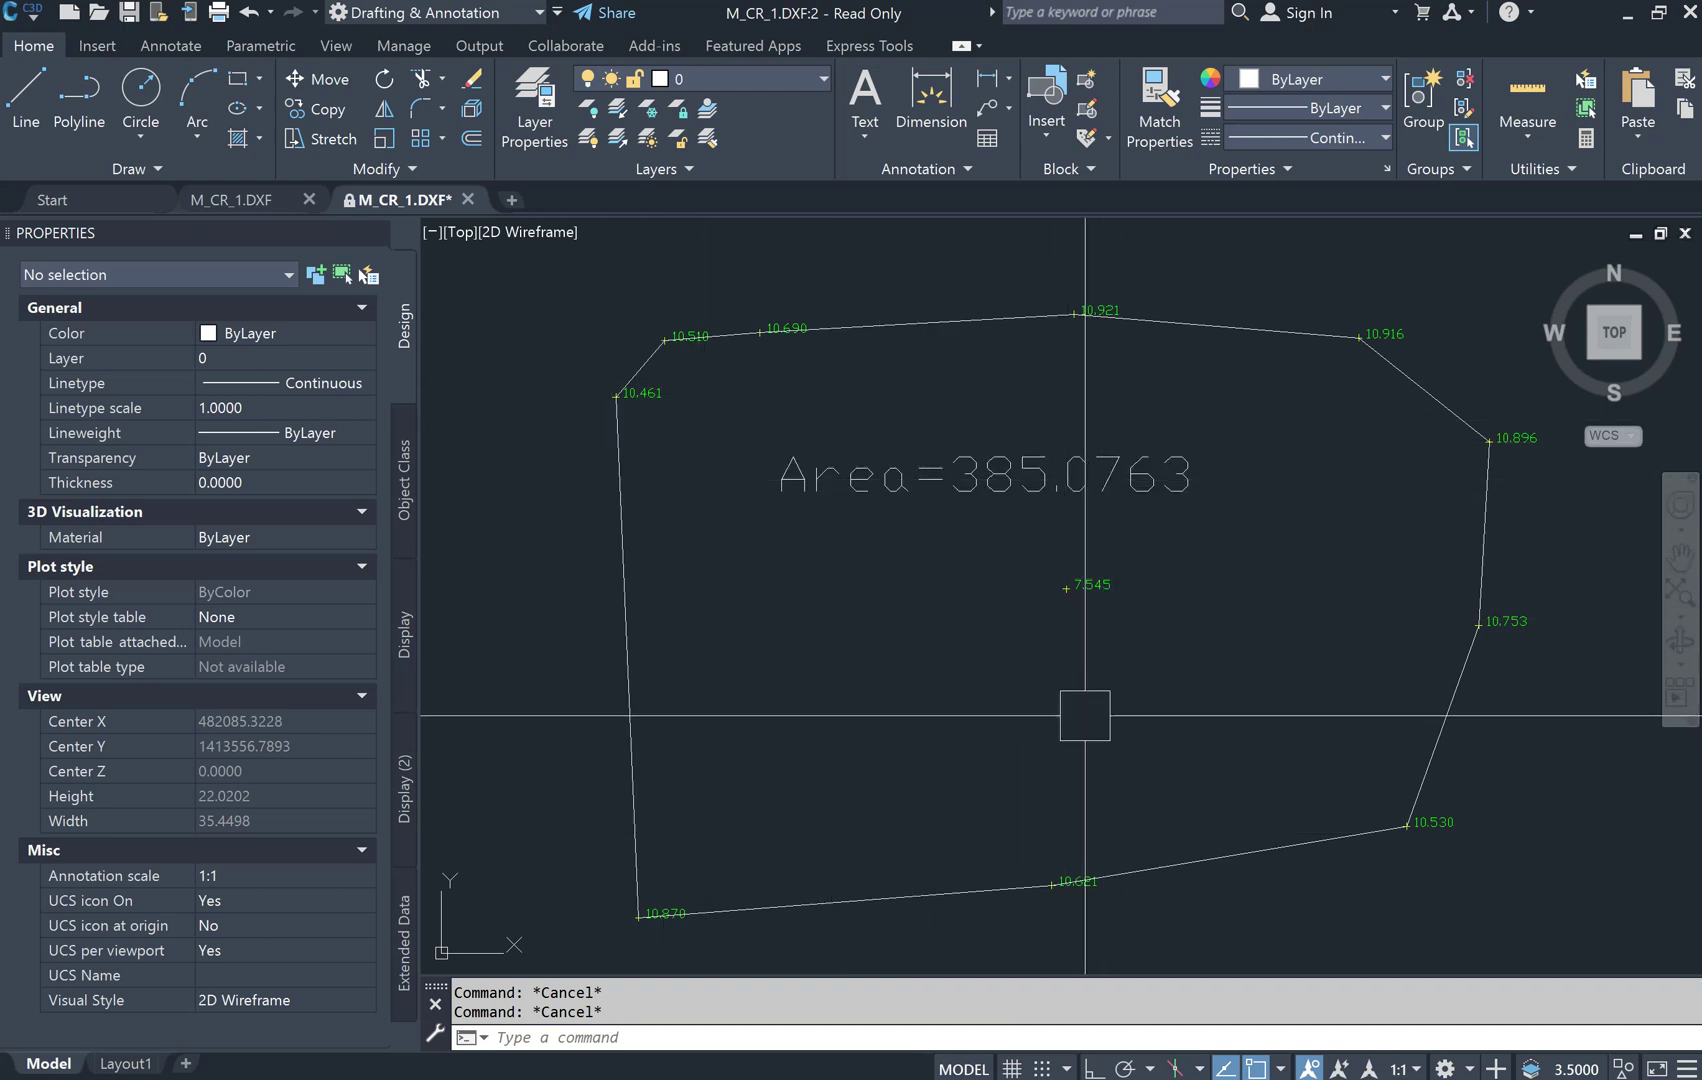
mouse_move(1083, 711)
middle_mouse_down()
mouse_move(1044, 605)
mouse_move(942, 563)
middle_mouse_up()
scroll(973, 608, "down", 2)
scroll(942, 692, "up", 4)
scroll(948, 736, "up", 2)
scroll(1117, 590, "up", 2)
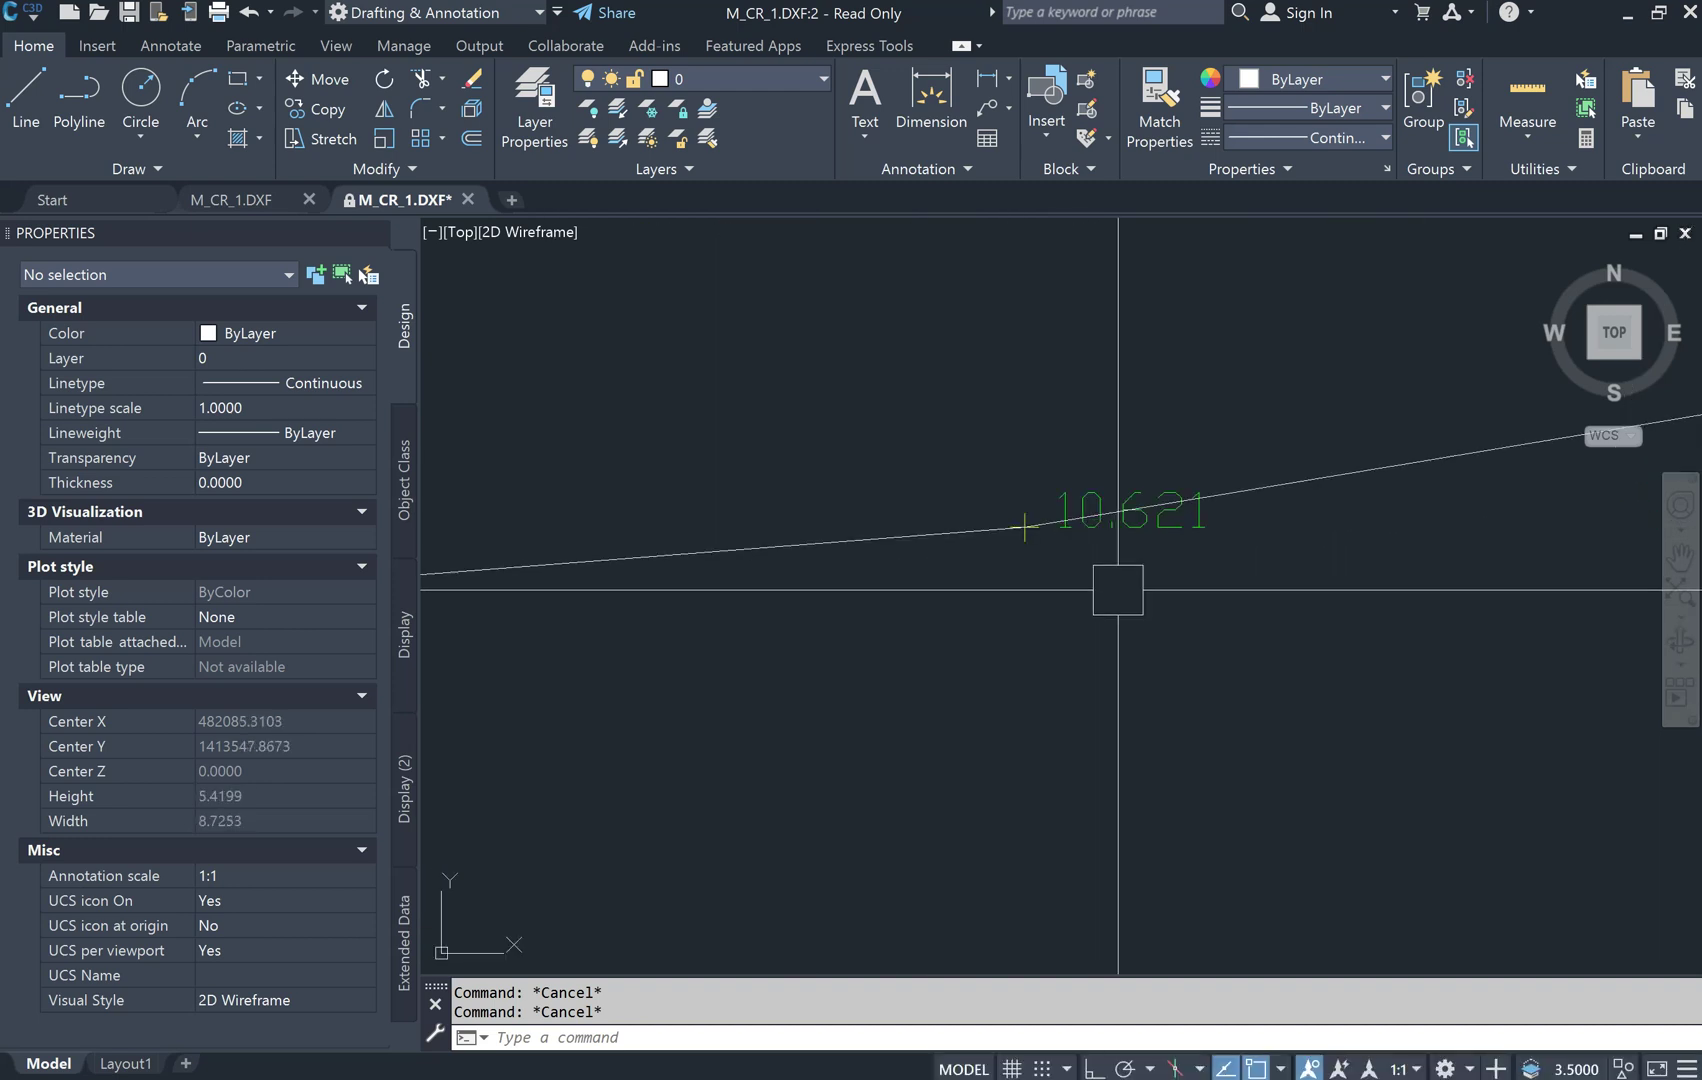
scroll(1094, 557, "up", 2)
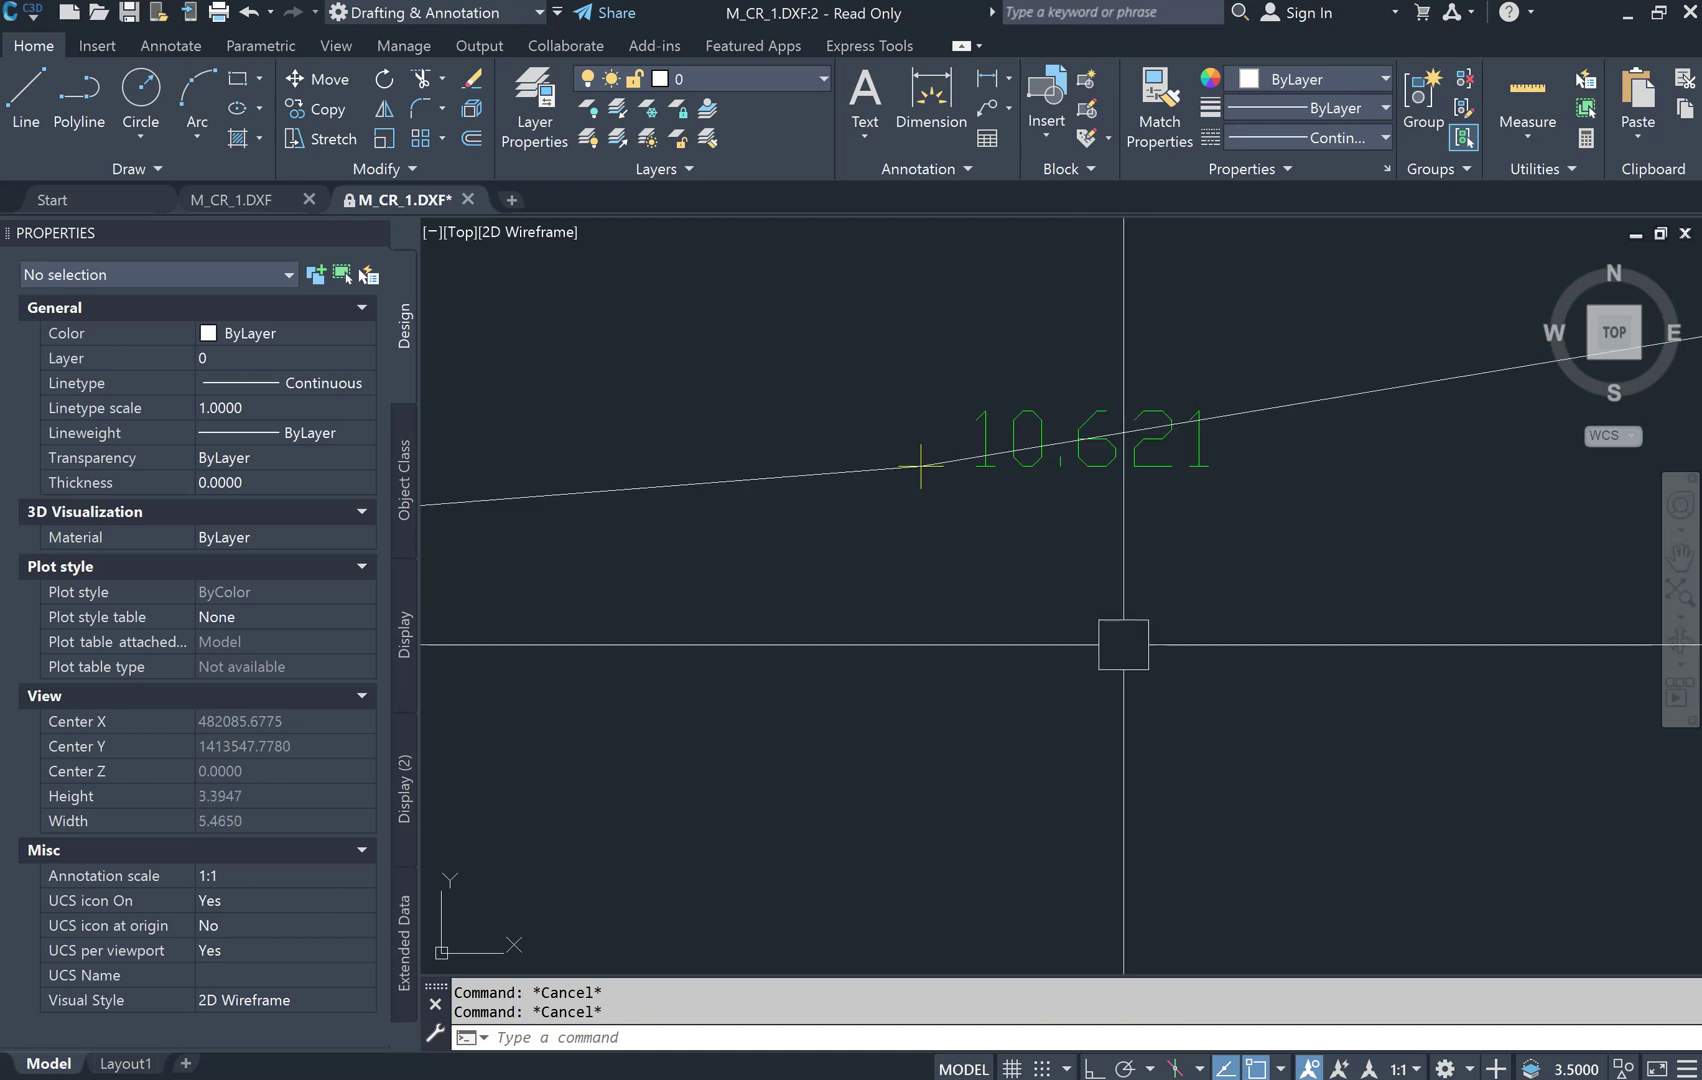
scroll(1126, 622, "down", 3)
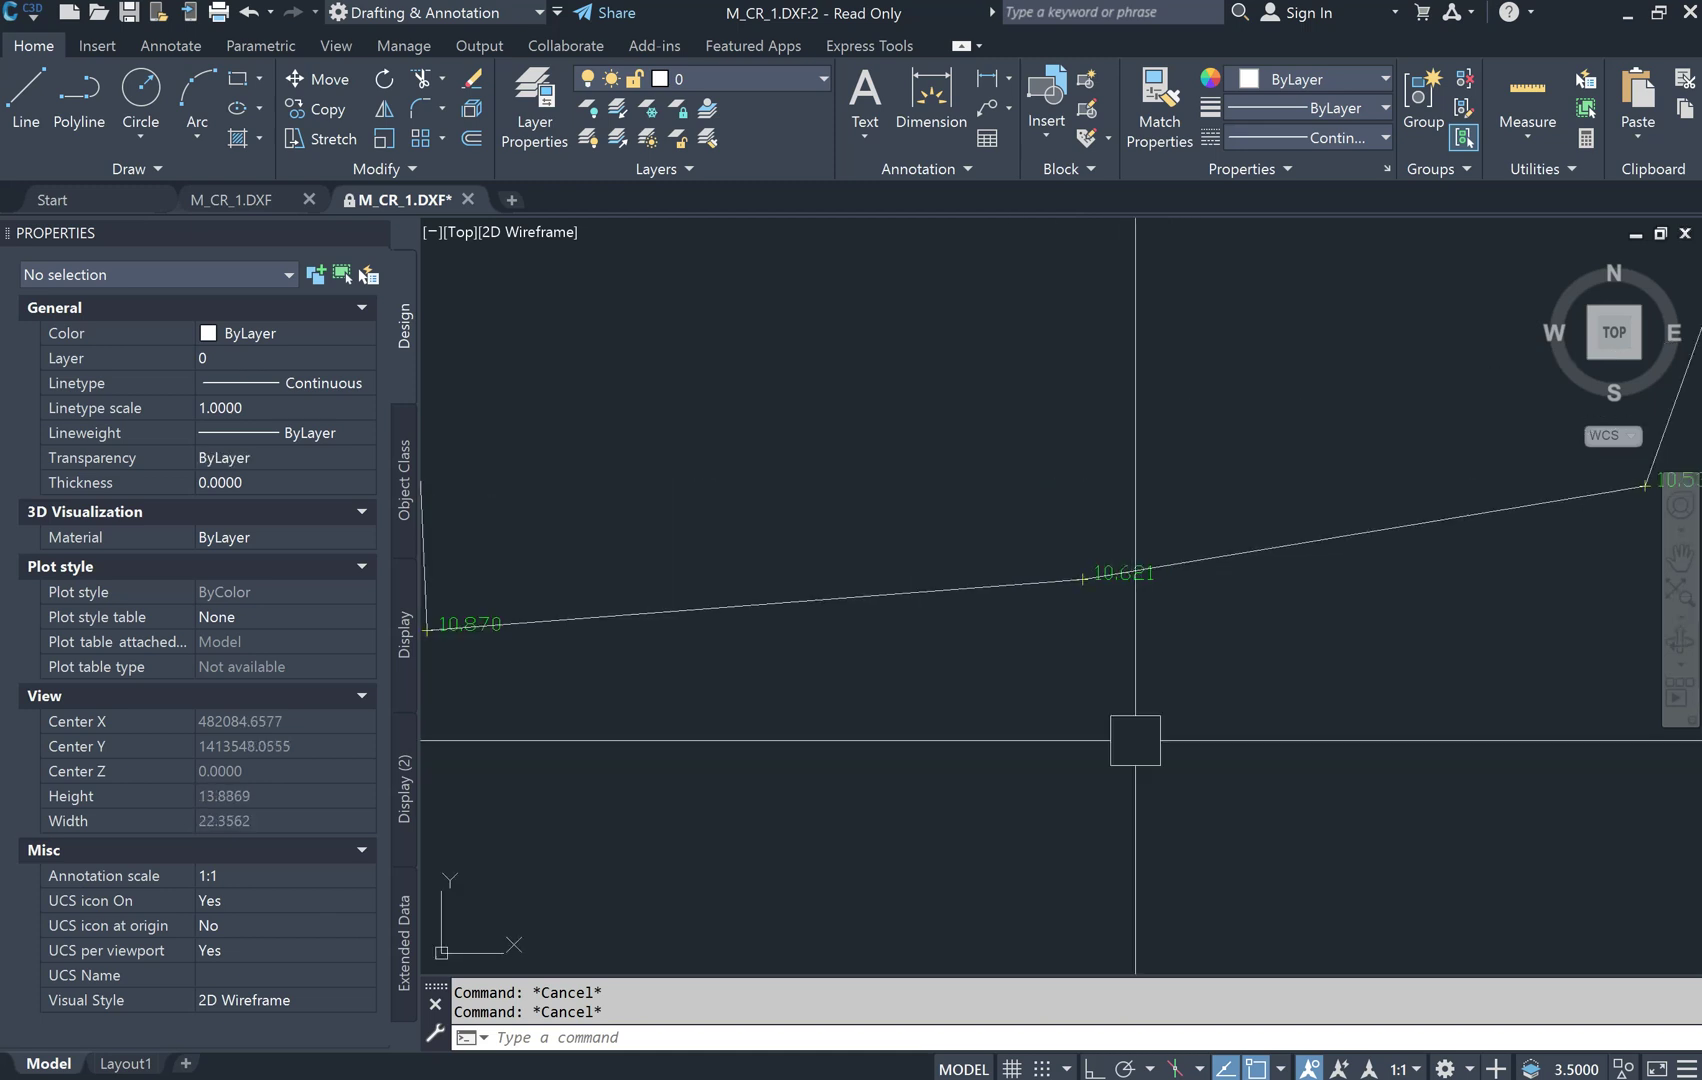
scroll(1045, 410, "down", 1)
middle_click_drag(1045, 410, 1034, 616)
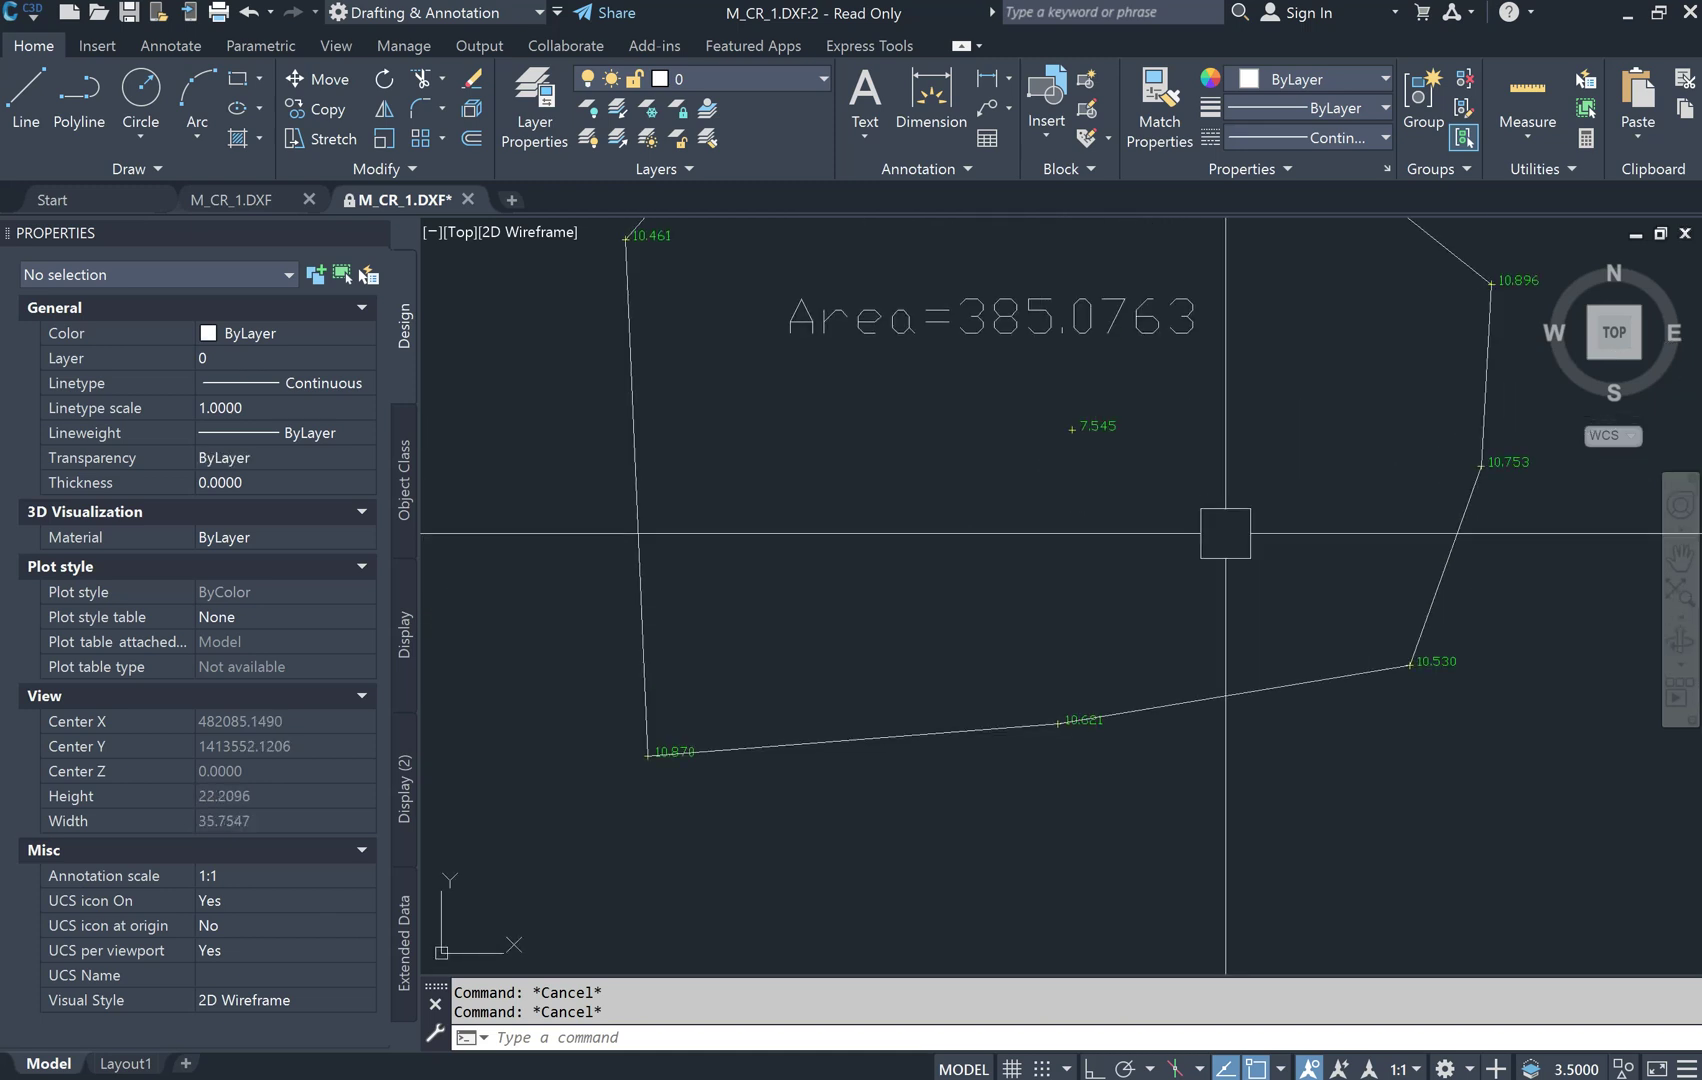
middle_click_drag(1223, 524, 1170, 600)
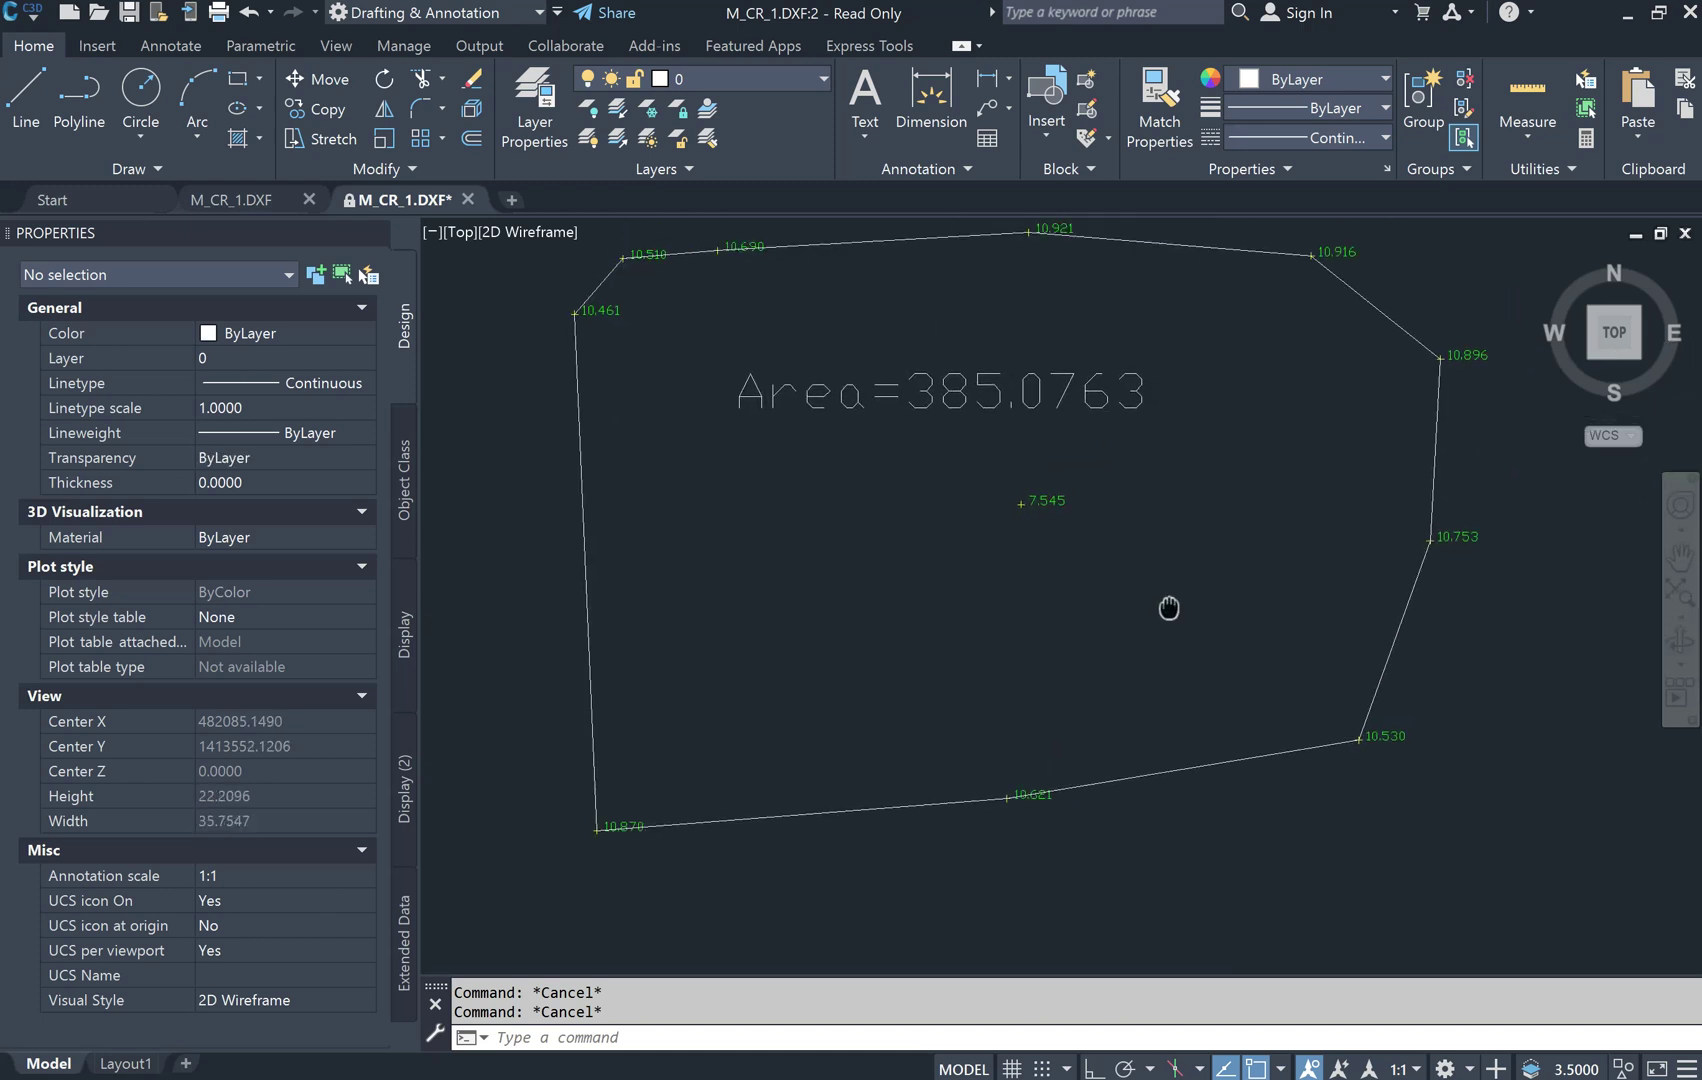
Add "Top Elevation=10.621" to the note below the area value
left_click(974, 381)
double_click(974, 381)
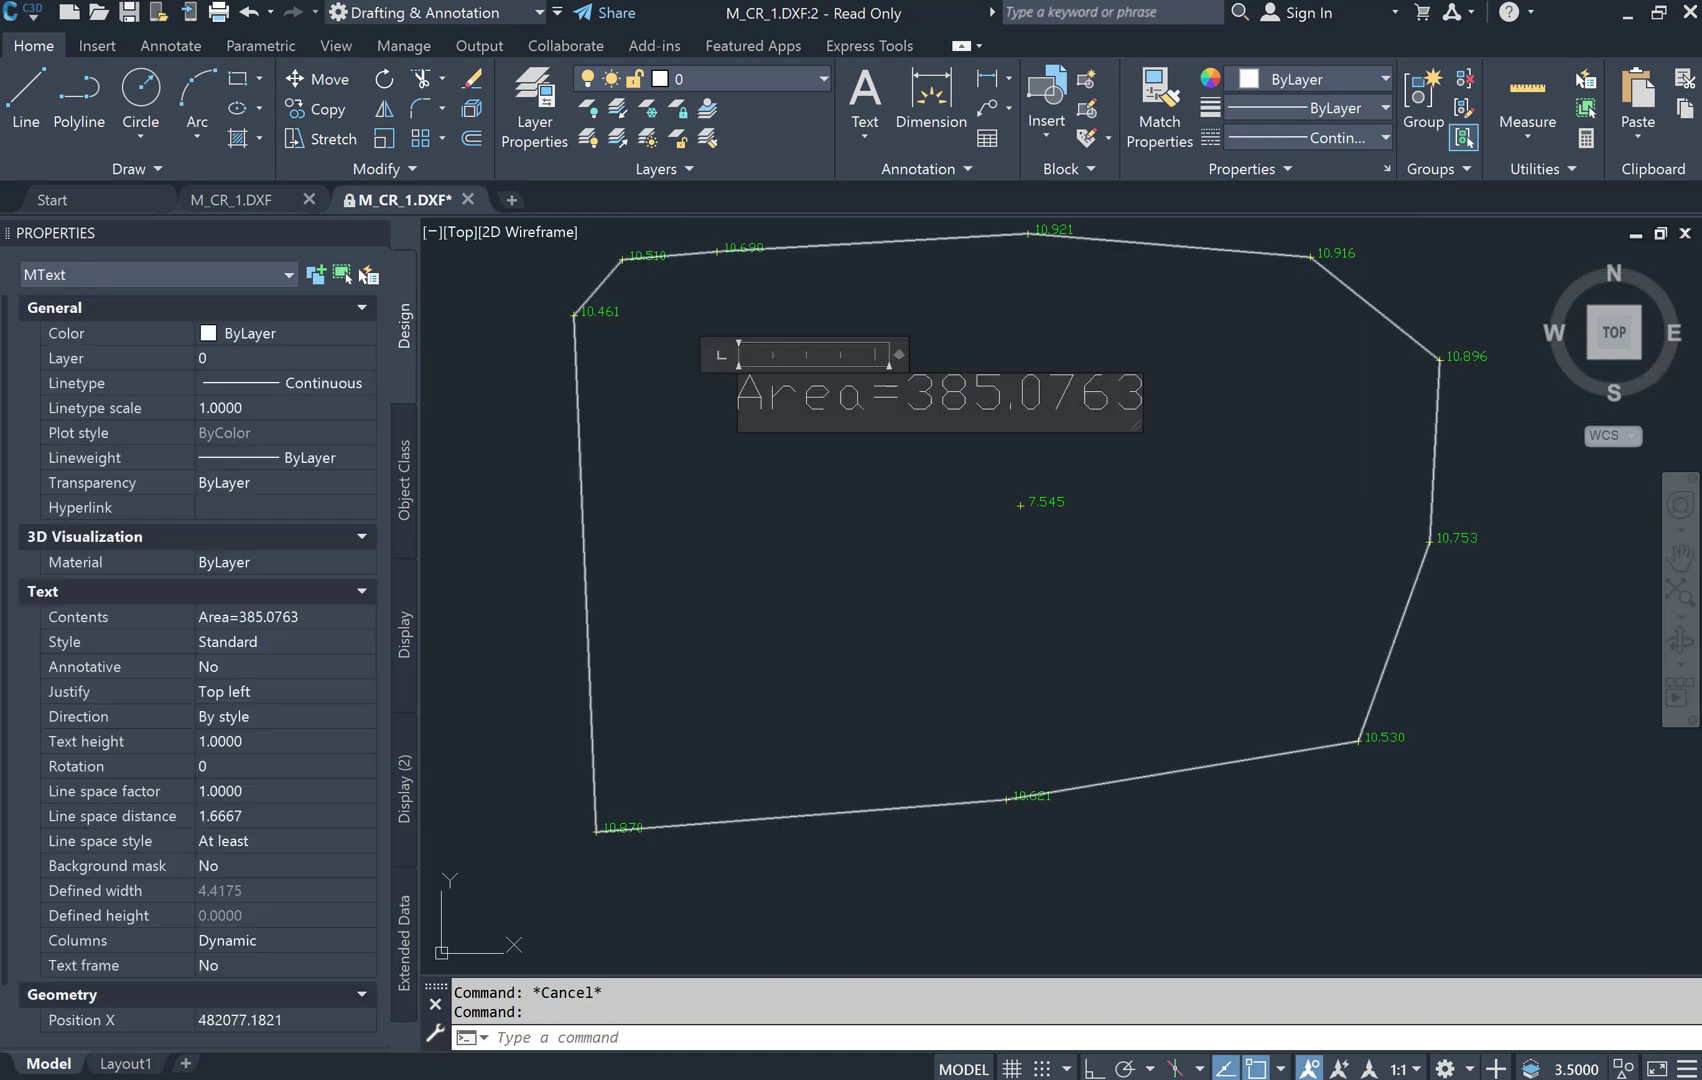
key("Return")
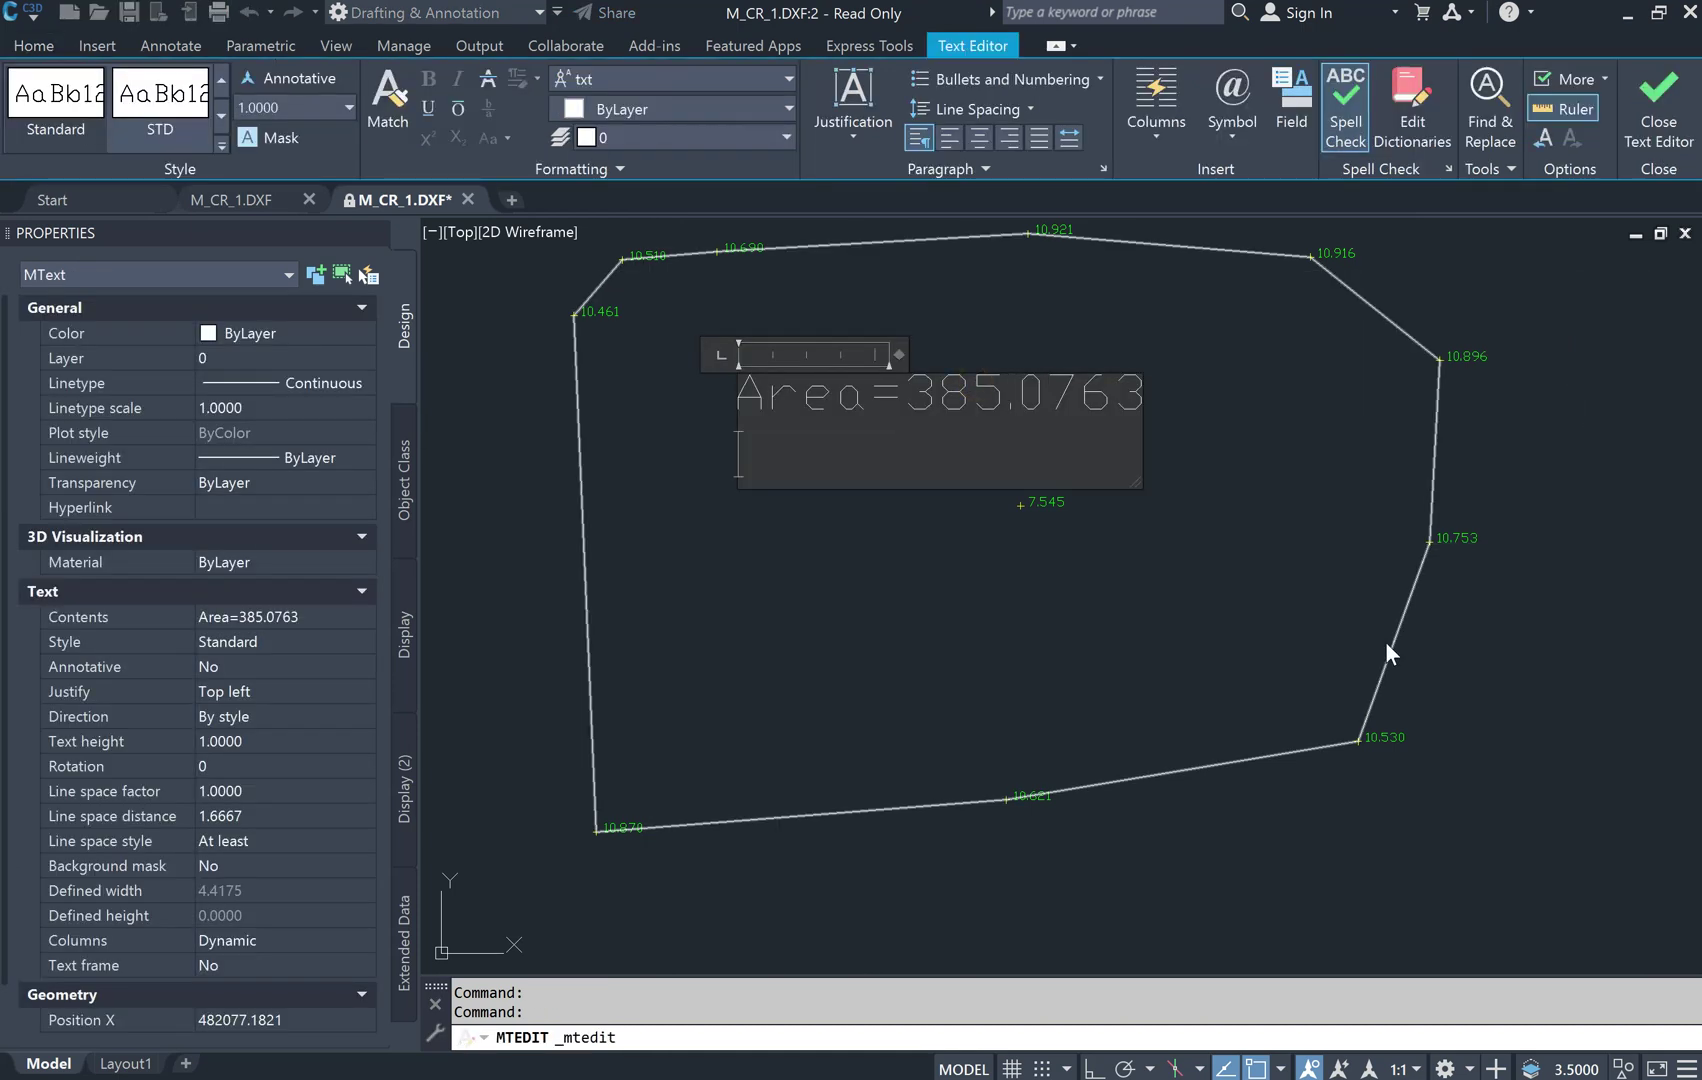
type("Top")
key("Return")
type("Elevation")
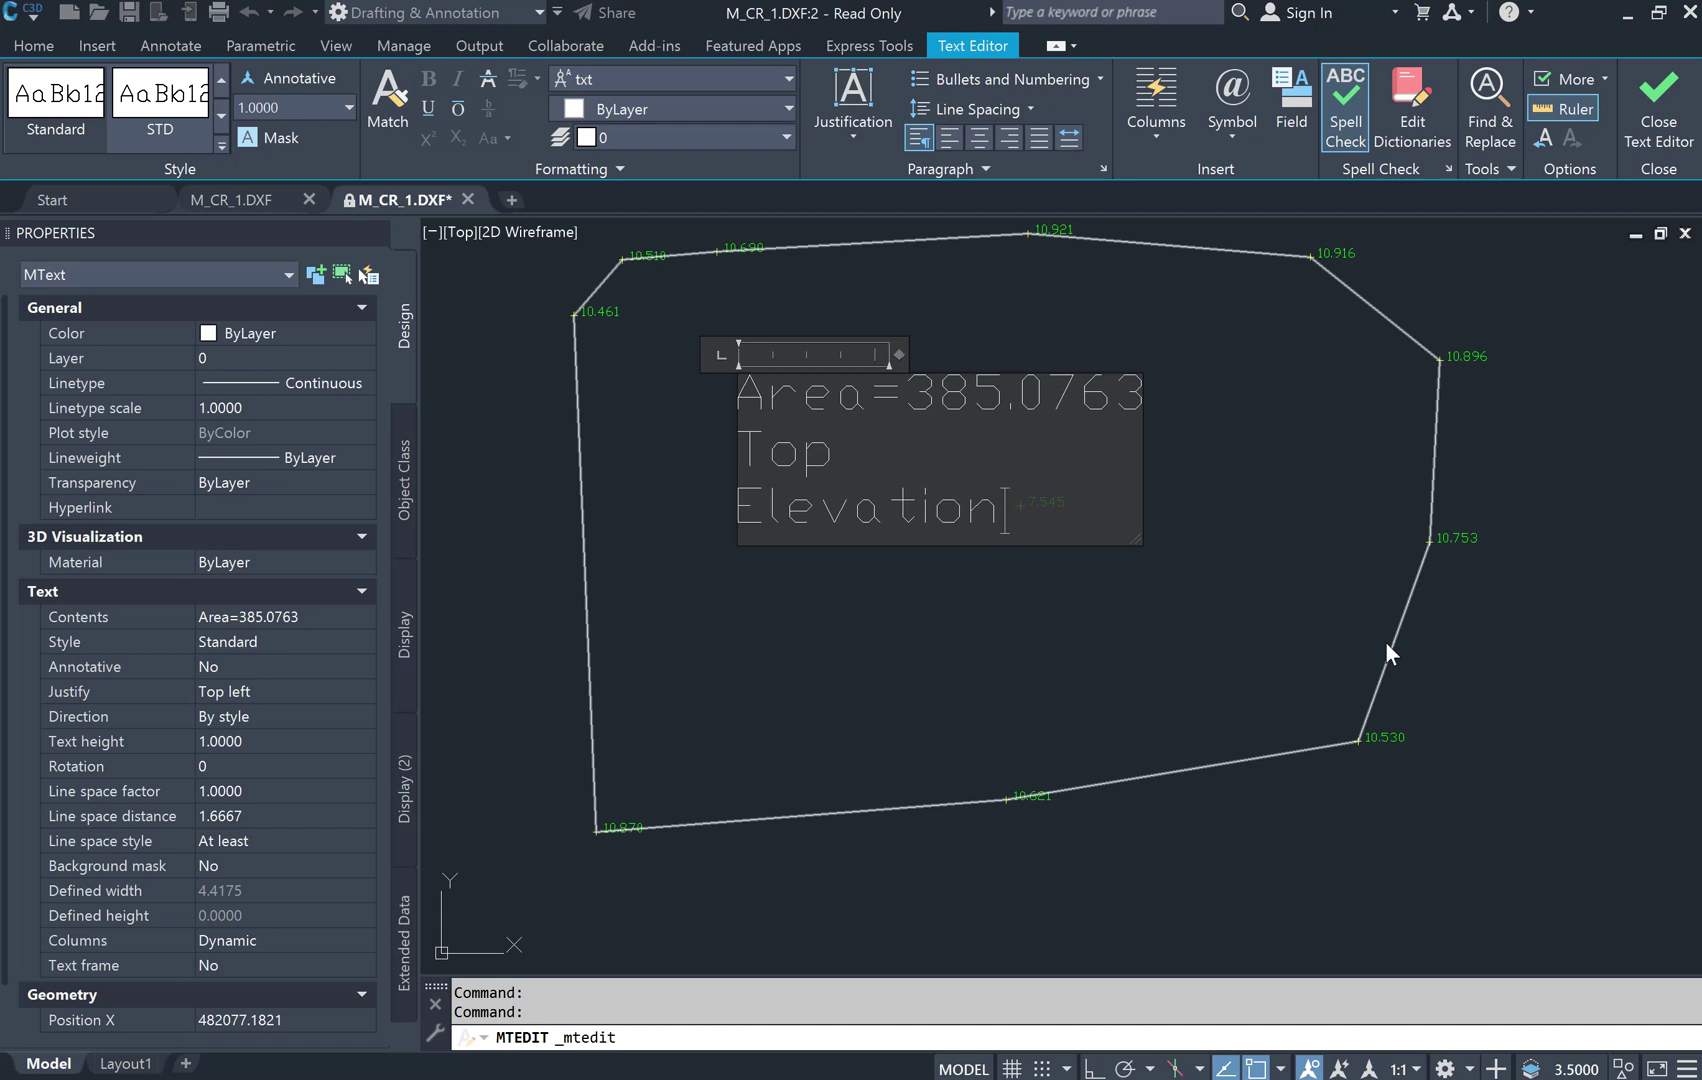
type("=10.621")
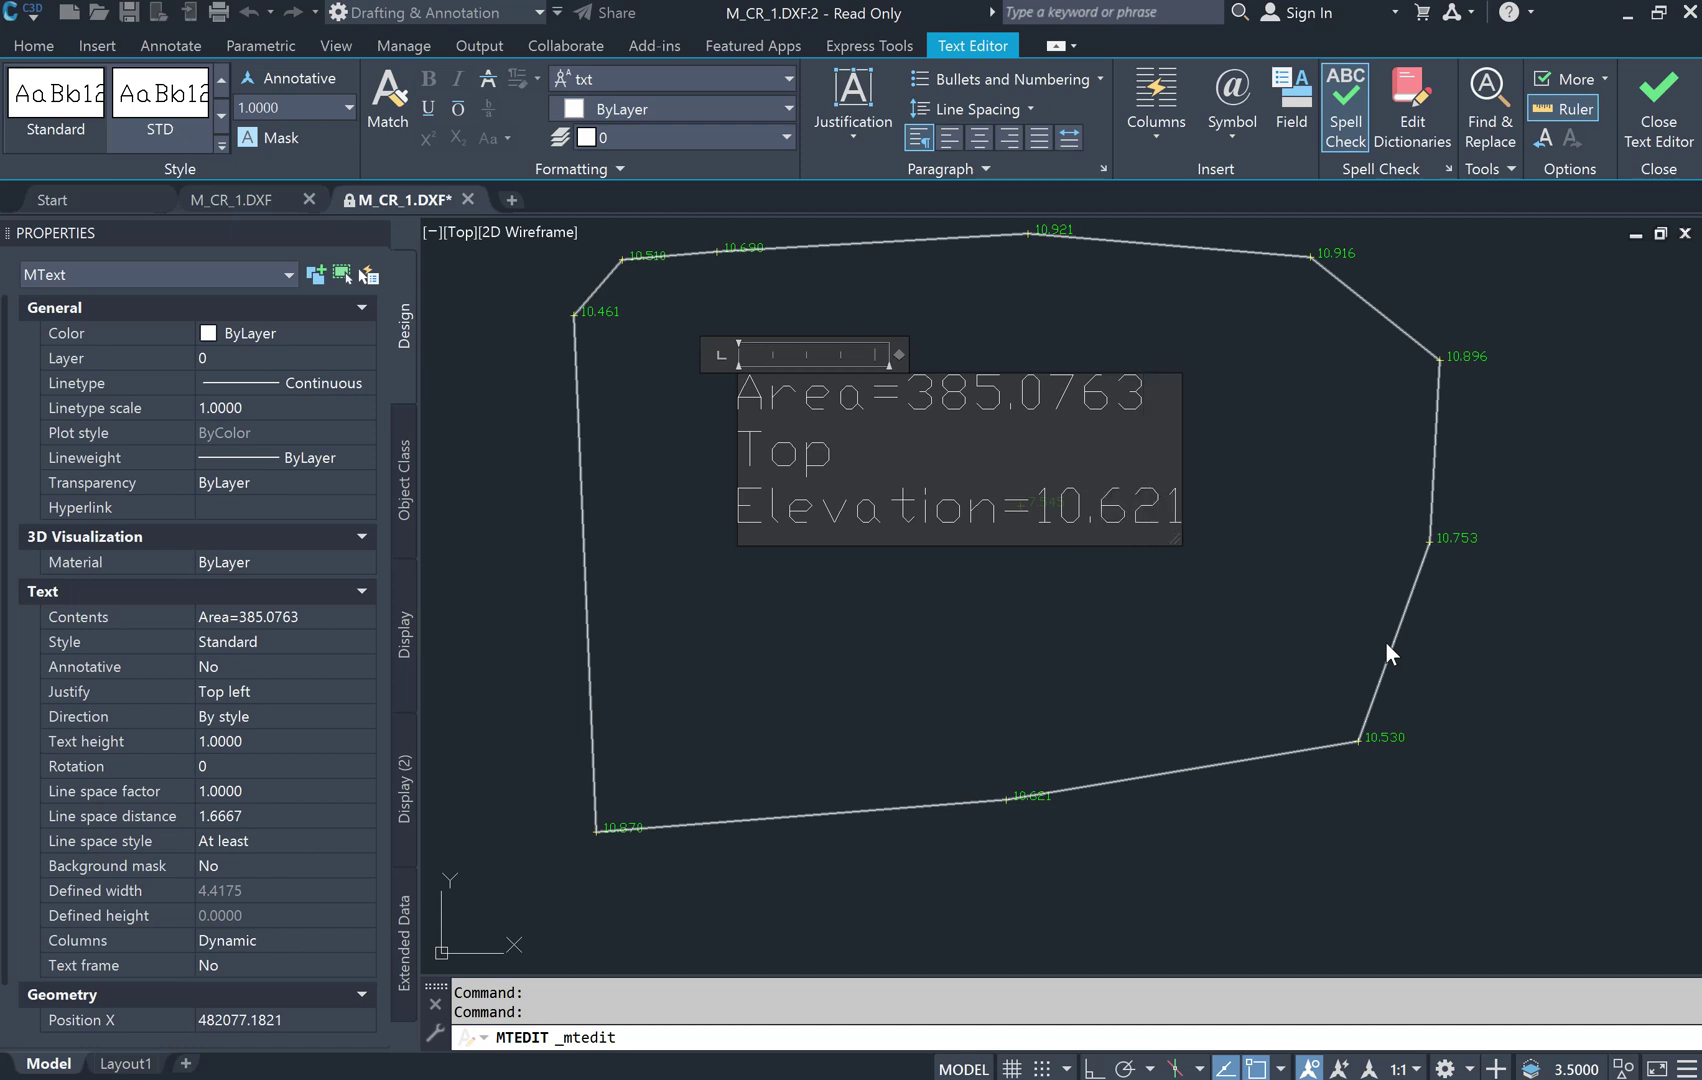
left_click(936, 681)
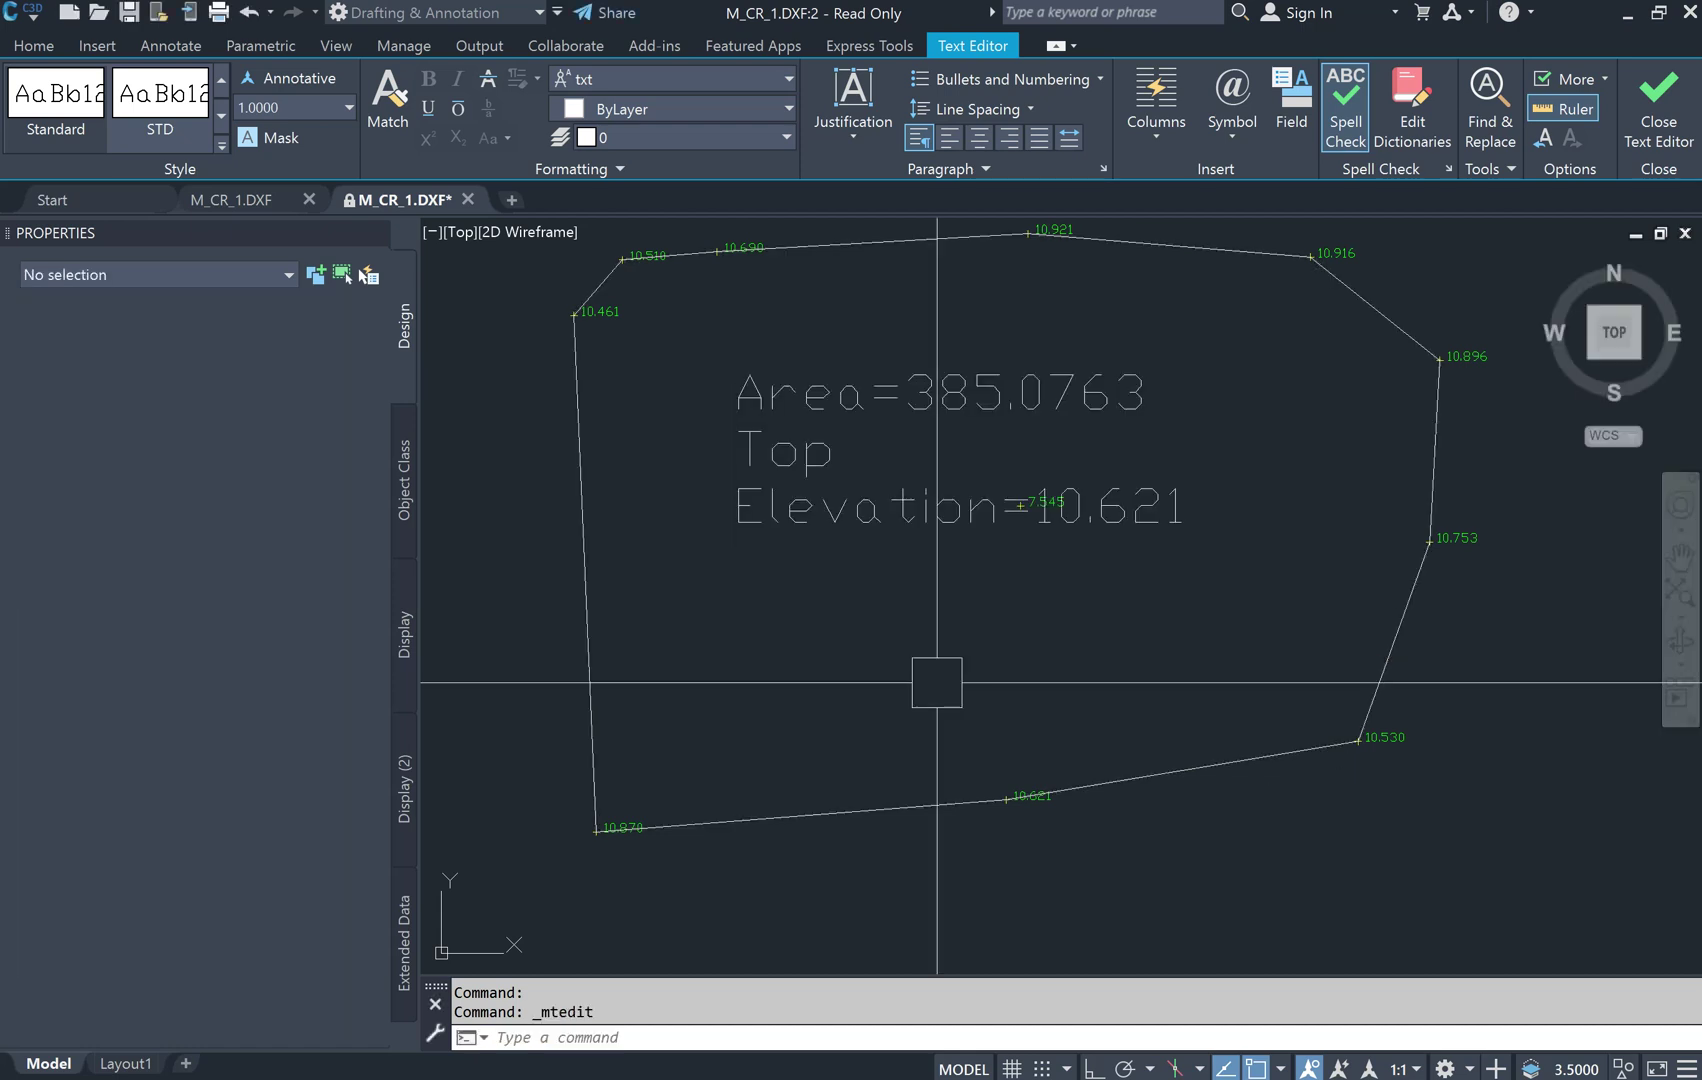
Add "Excavation Bottom=7.5" to the note below the top elevation
left_click(866, 474)
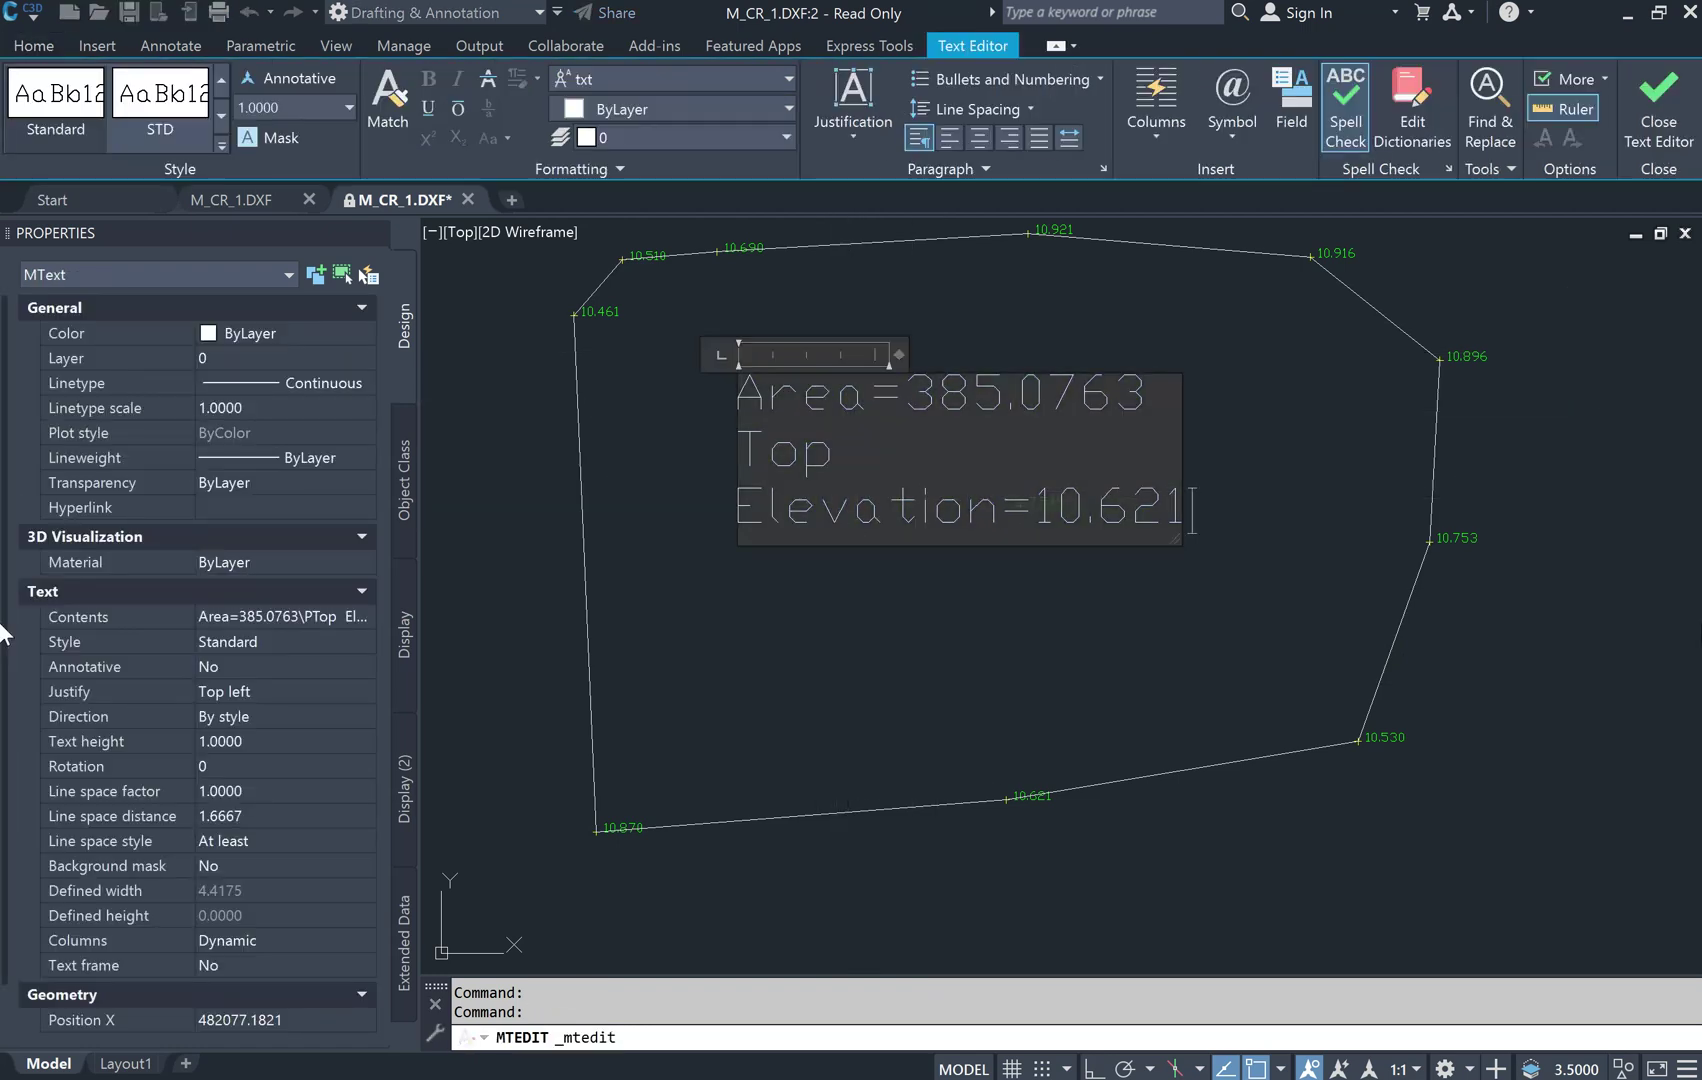
key("Return")
type("E")
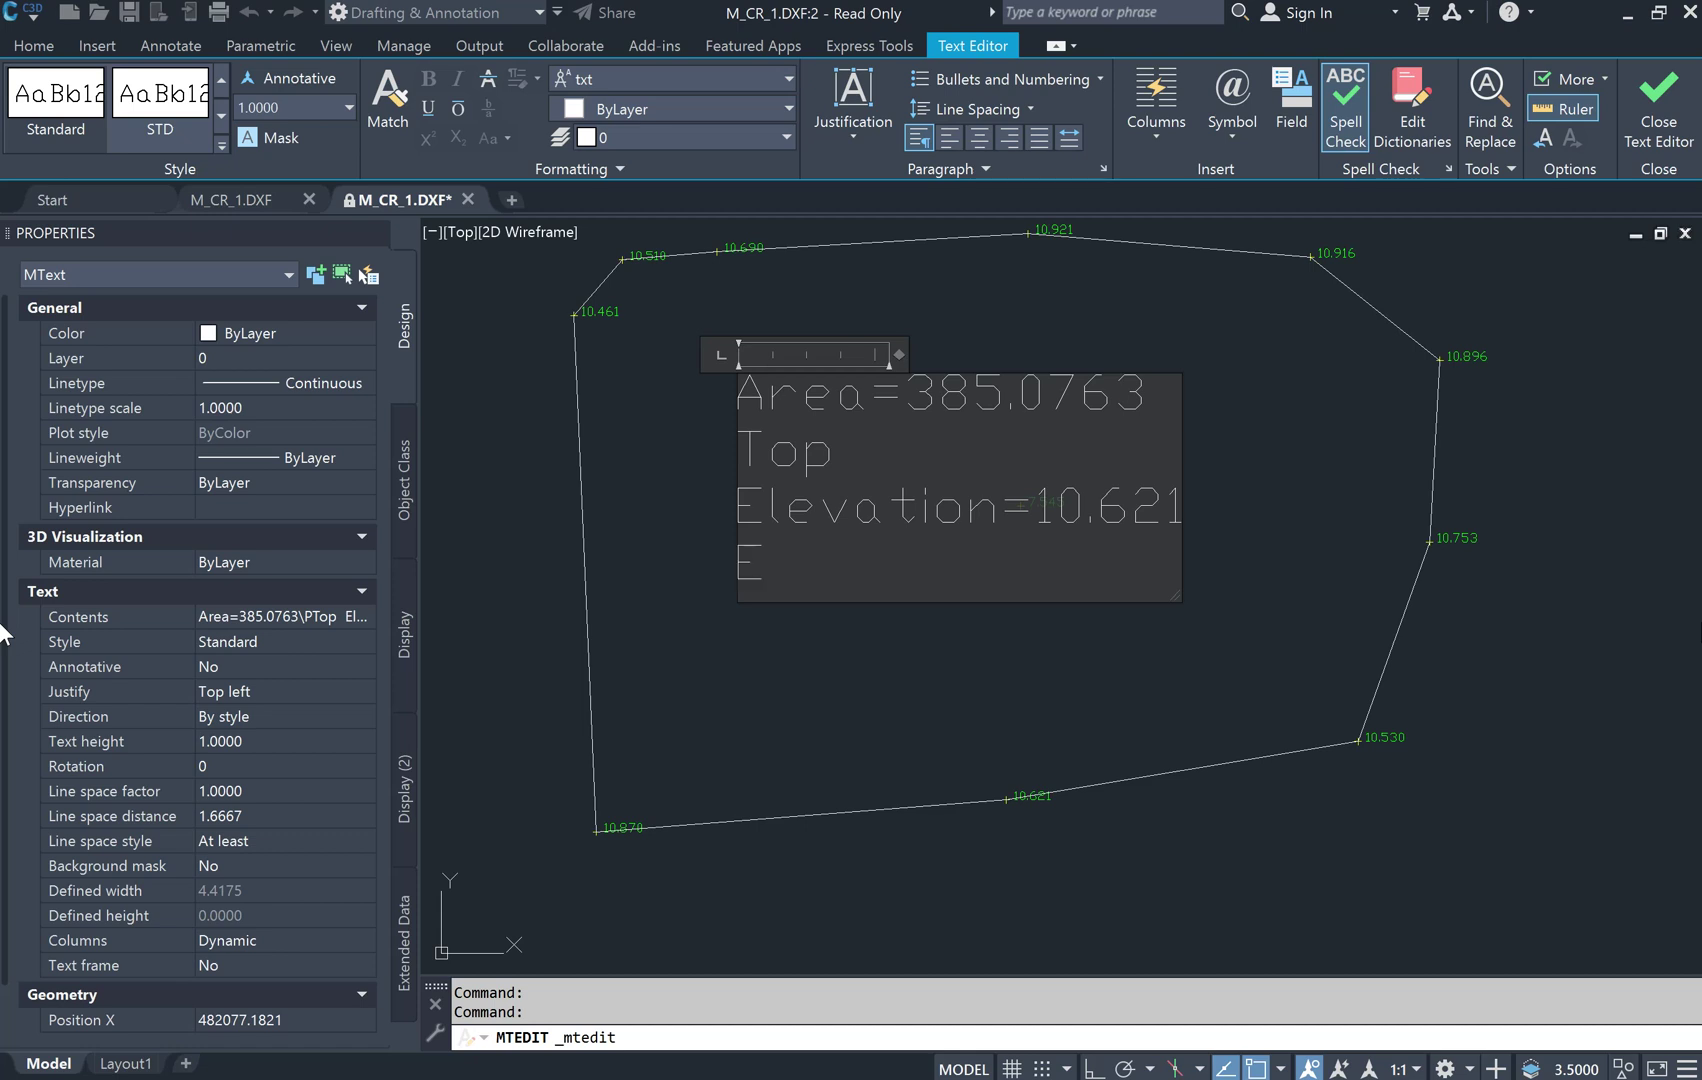
type("xcavation")
key("Return")
type("B")
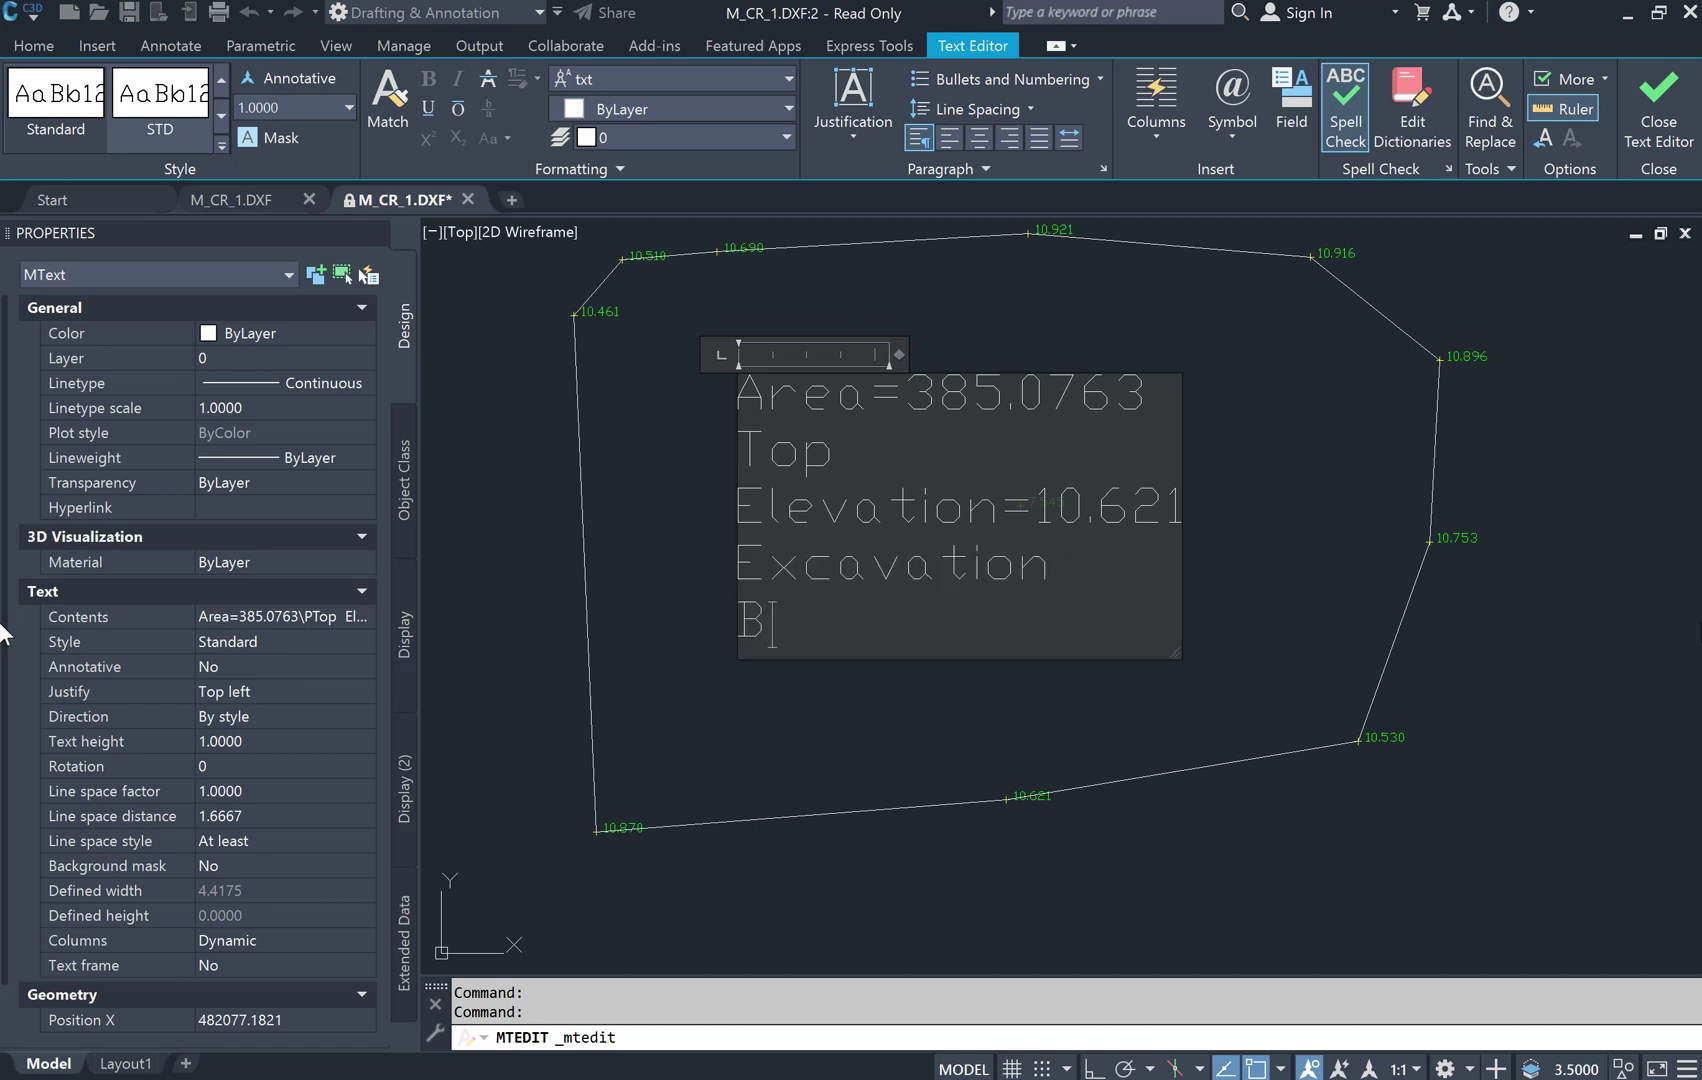
type("ottom=7.5")
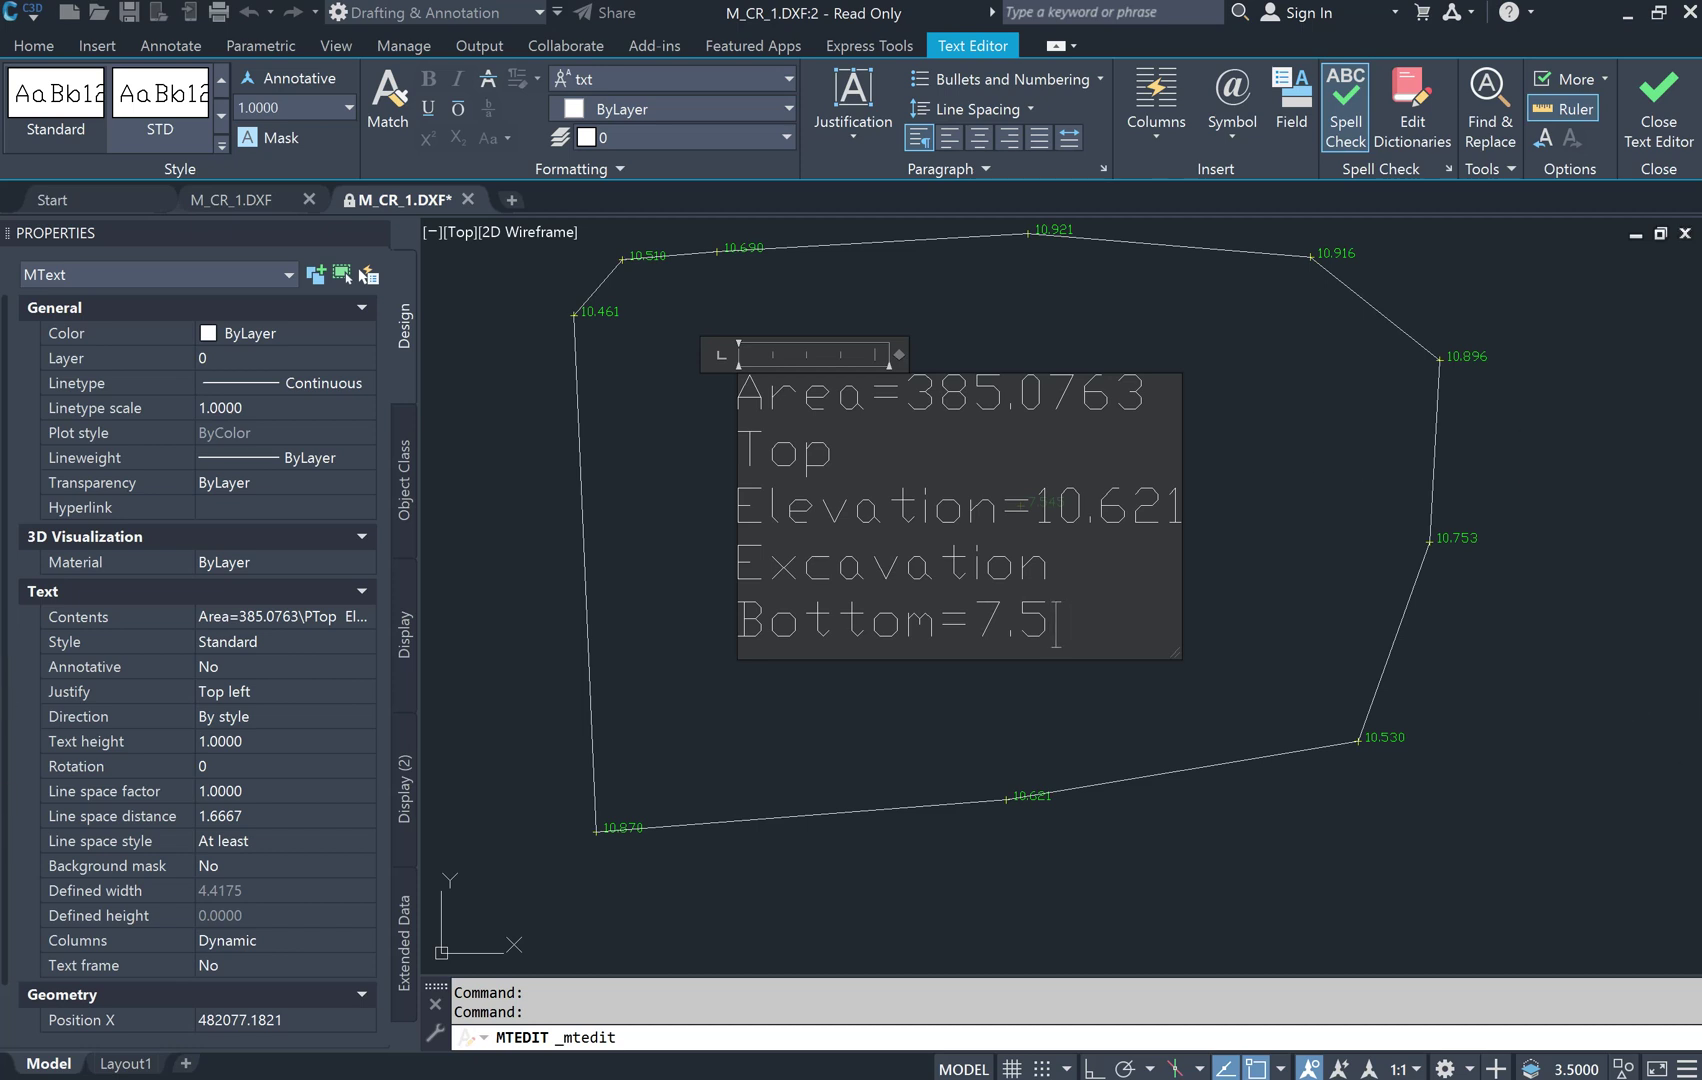
left_click(1308, 474)
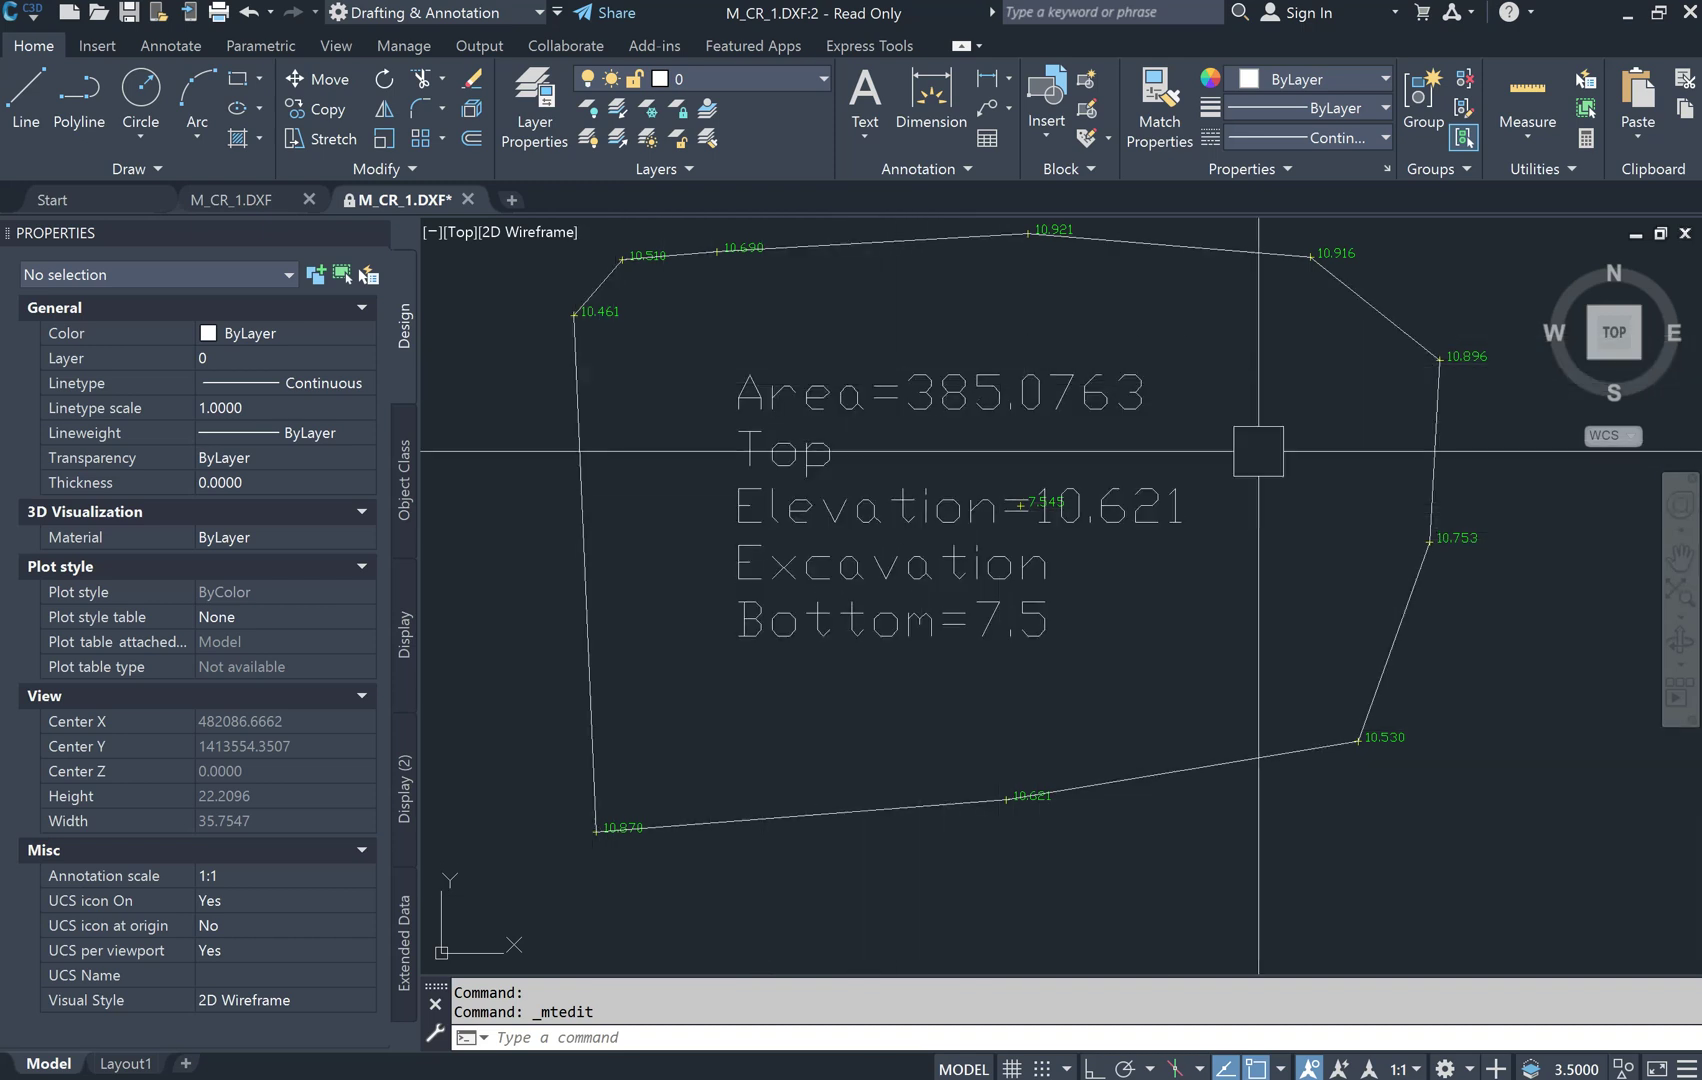
scroll(783, 578, "down", 2)
mouse_move(800, 578)
middle_mouse_down()
mouse_move(850, 611)
mouse_move(924, 509)
middle_mouse_up()
scroll(993, 491, "up", 2)
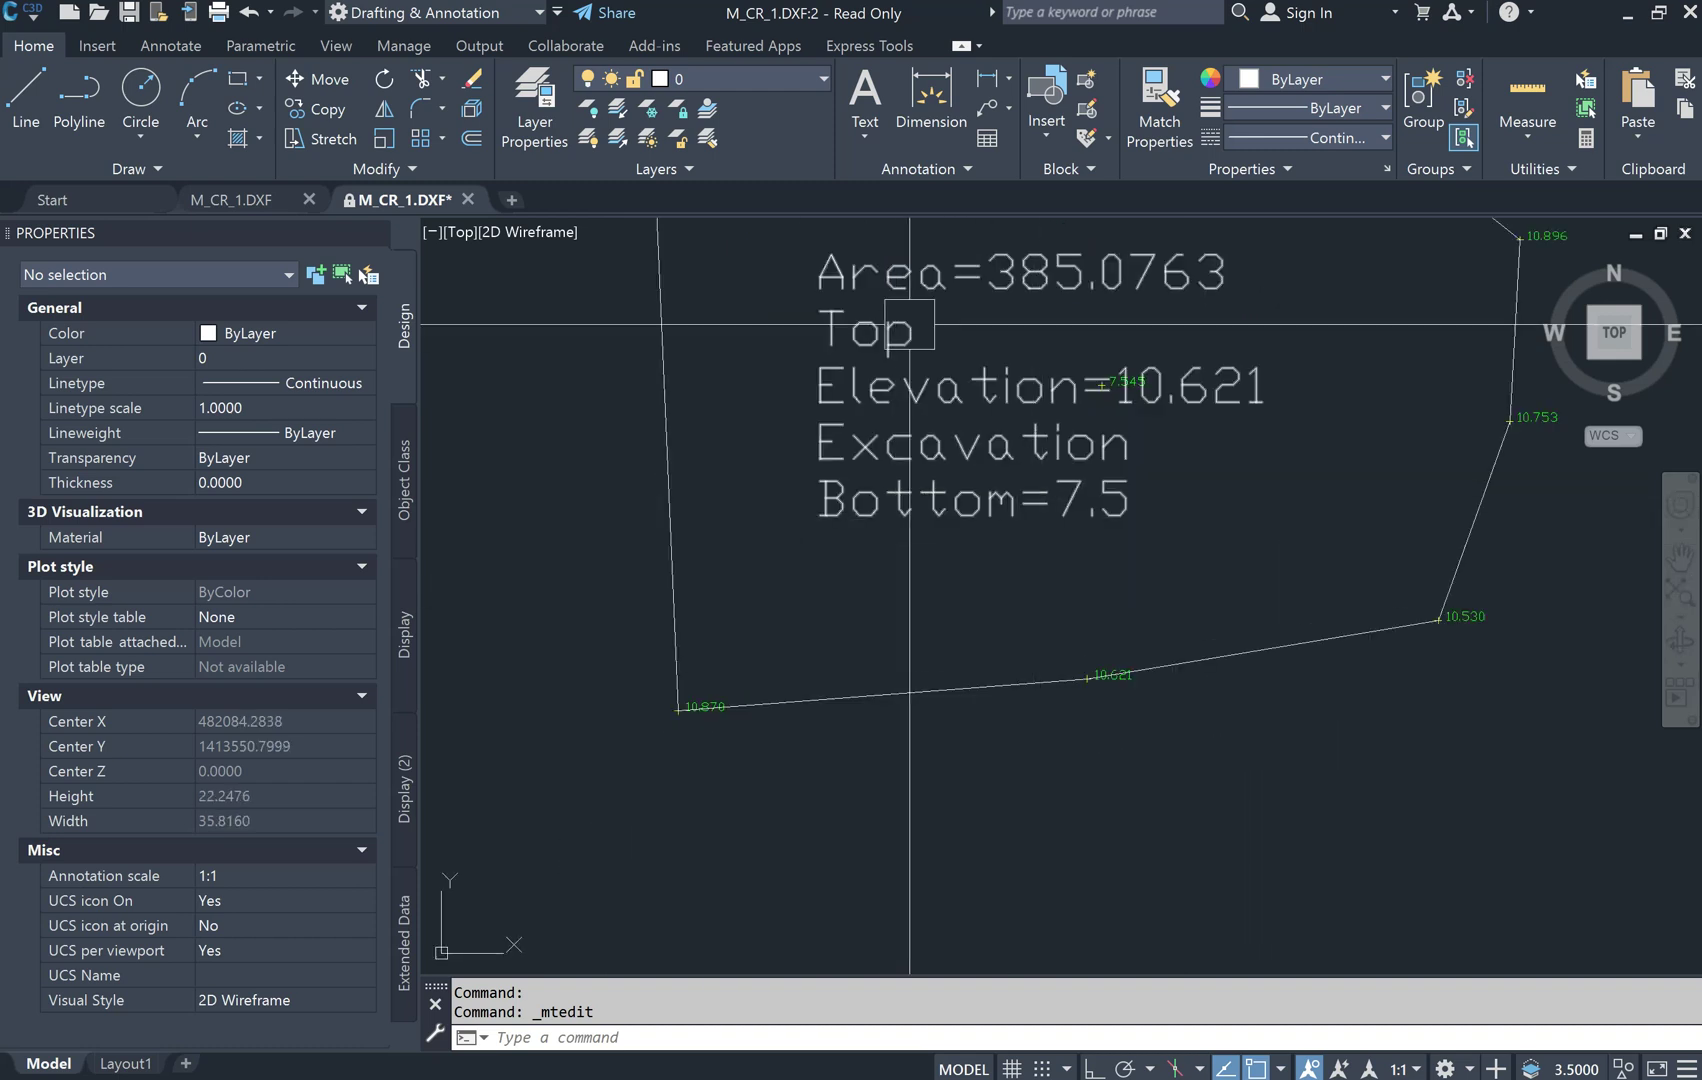
middle_click_drag(909, 324, 797, 507)
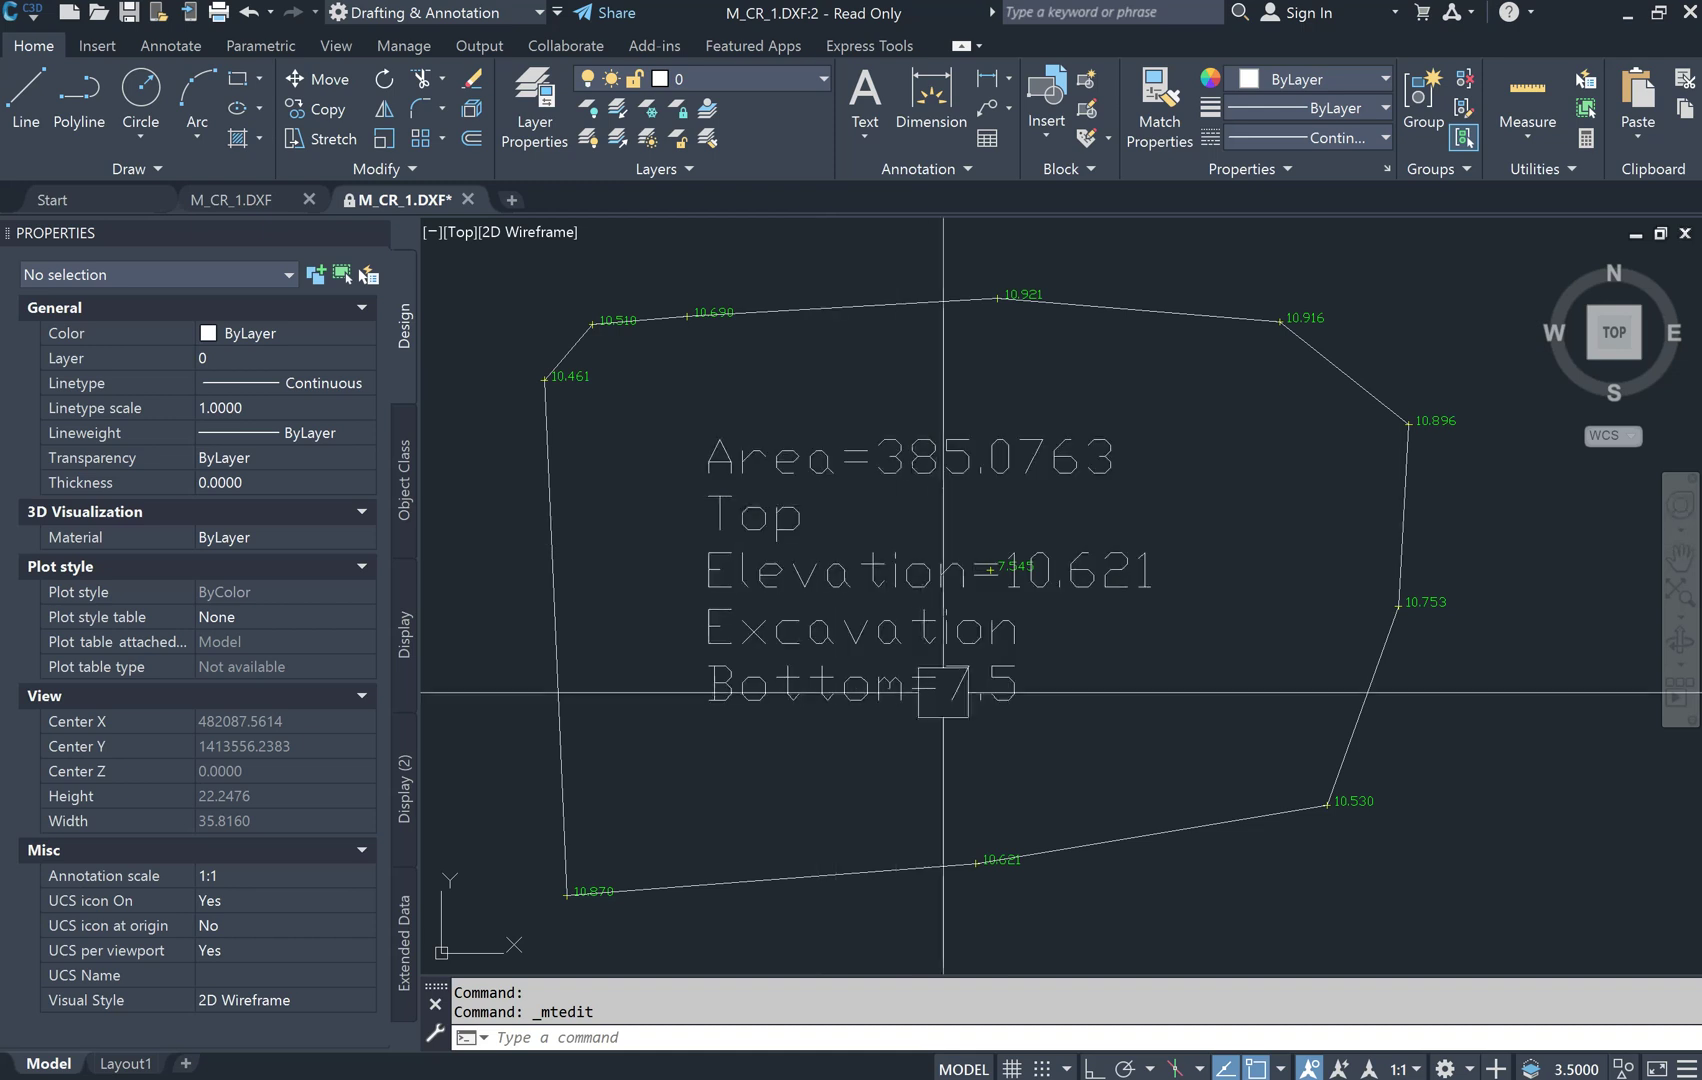
scroll(925, 660, "up", 2)
scroll(917, 650, "down", 2)
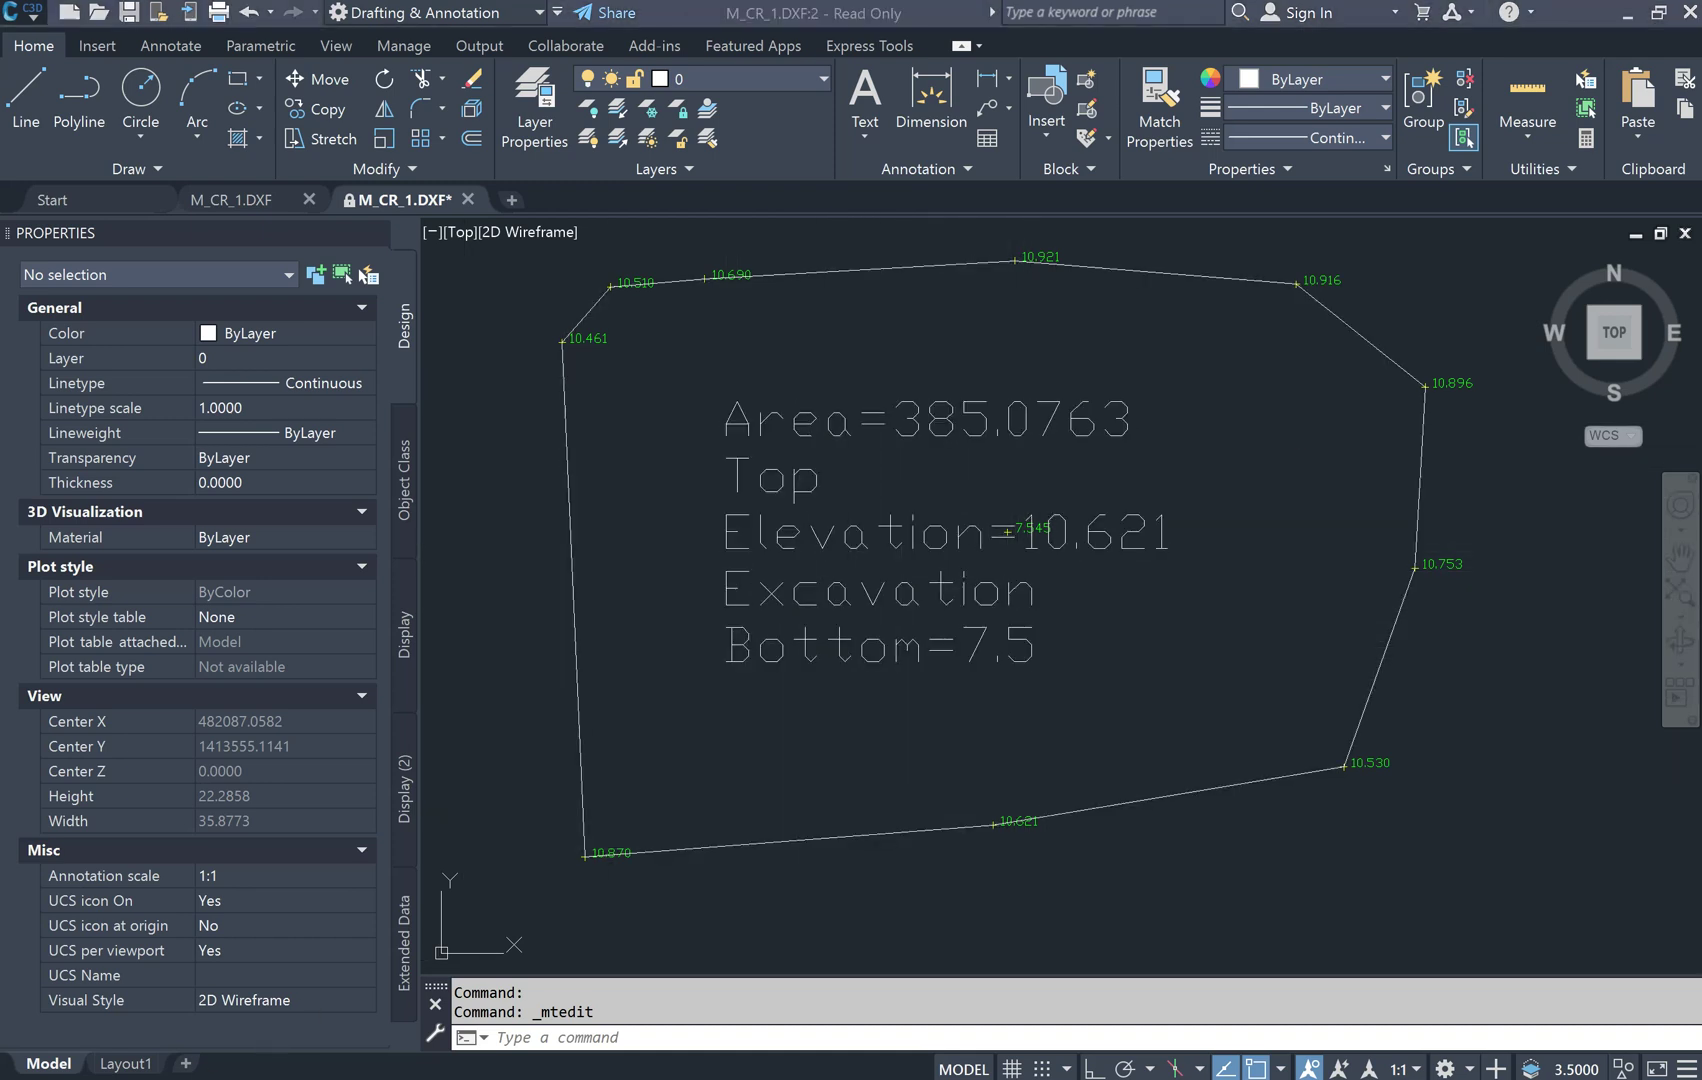
Open the Windows Calculator and shrink its window so the drawing's note stays readable beside it
key("super+s")
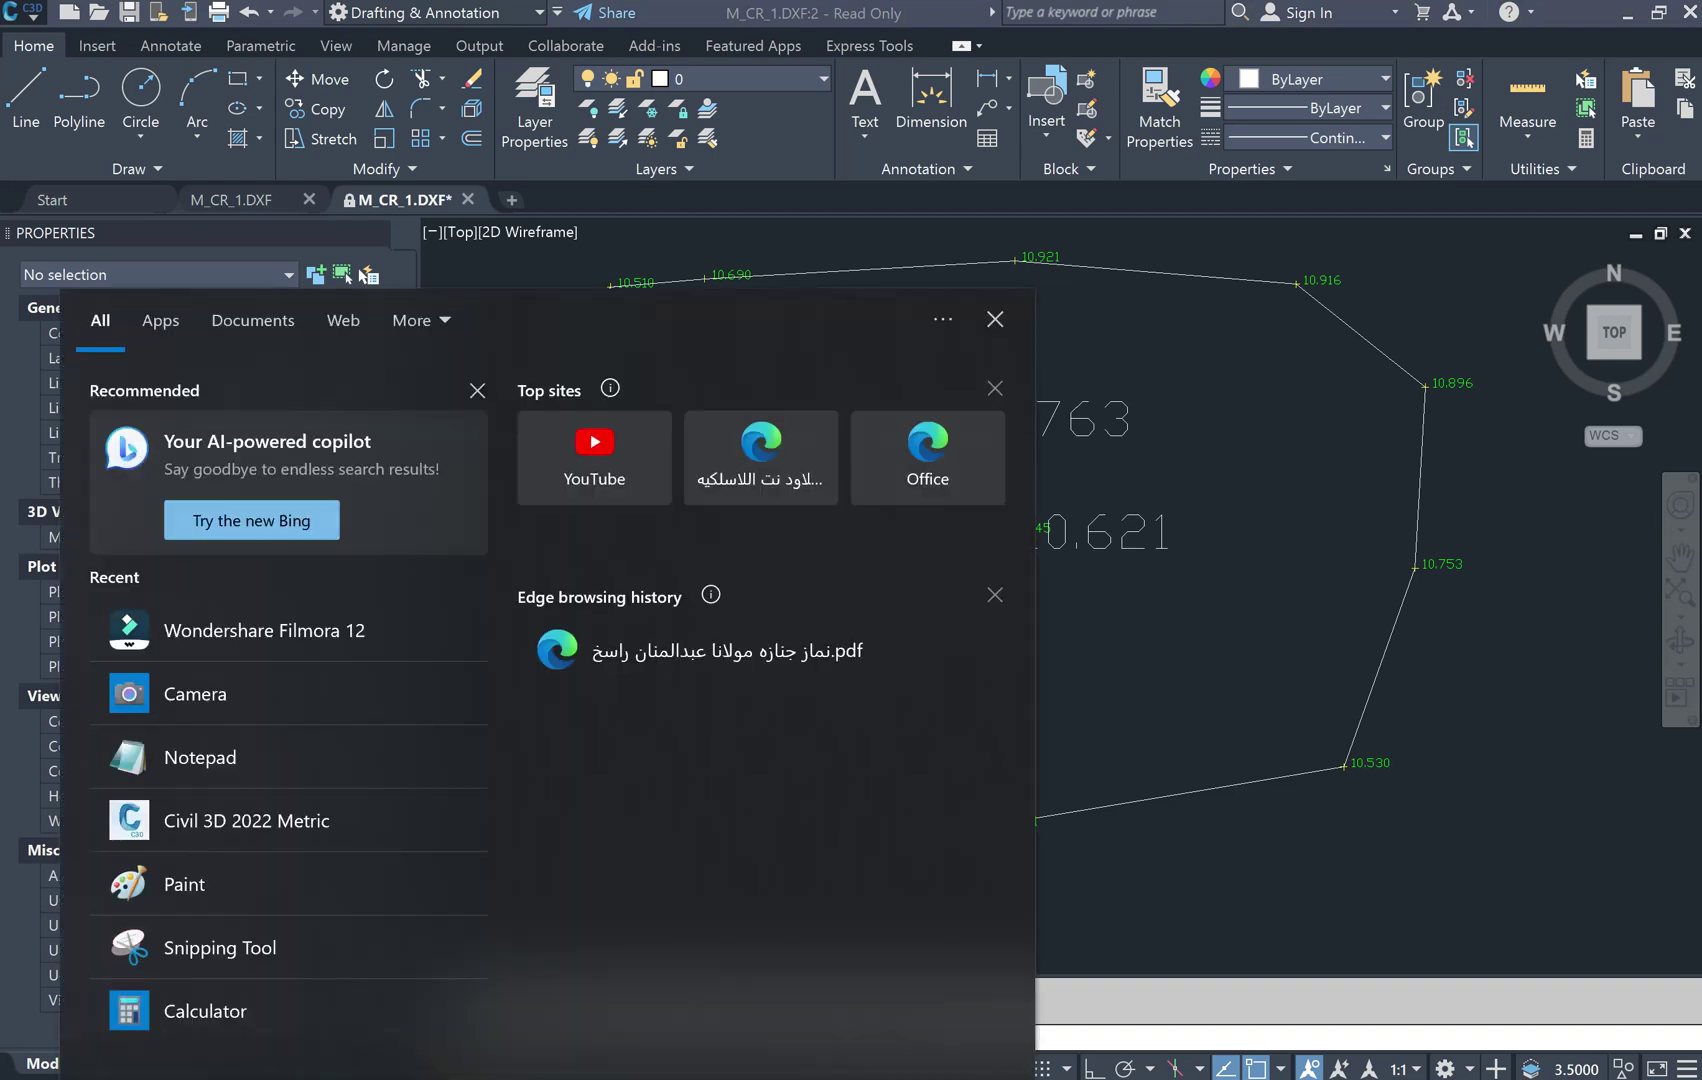
type("calcul")
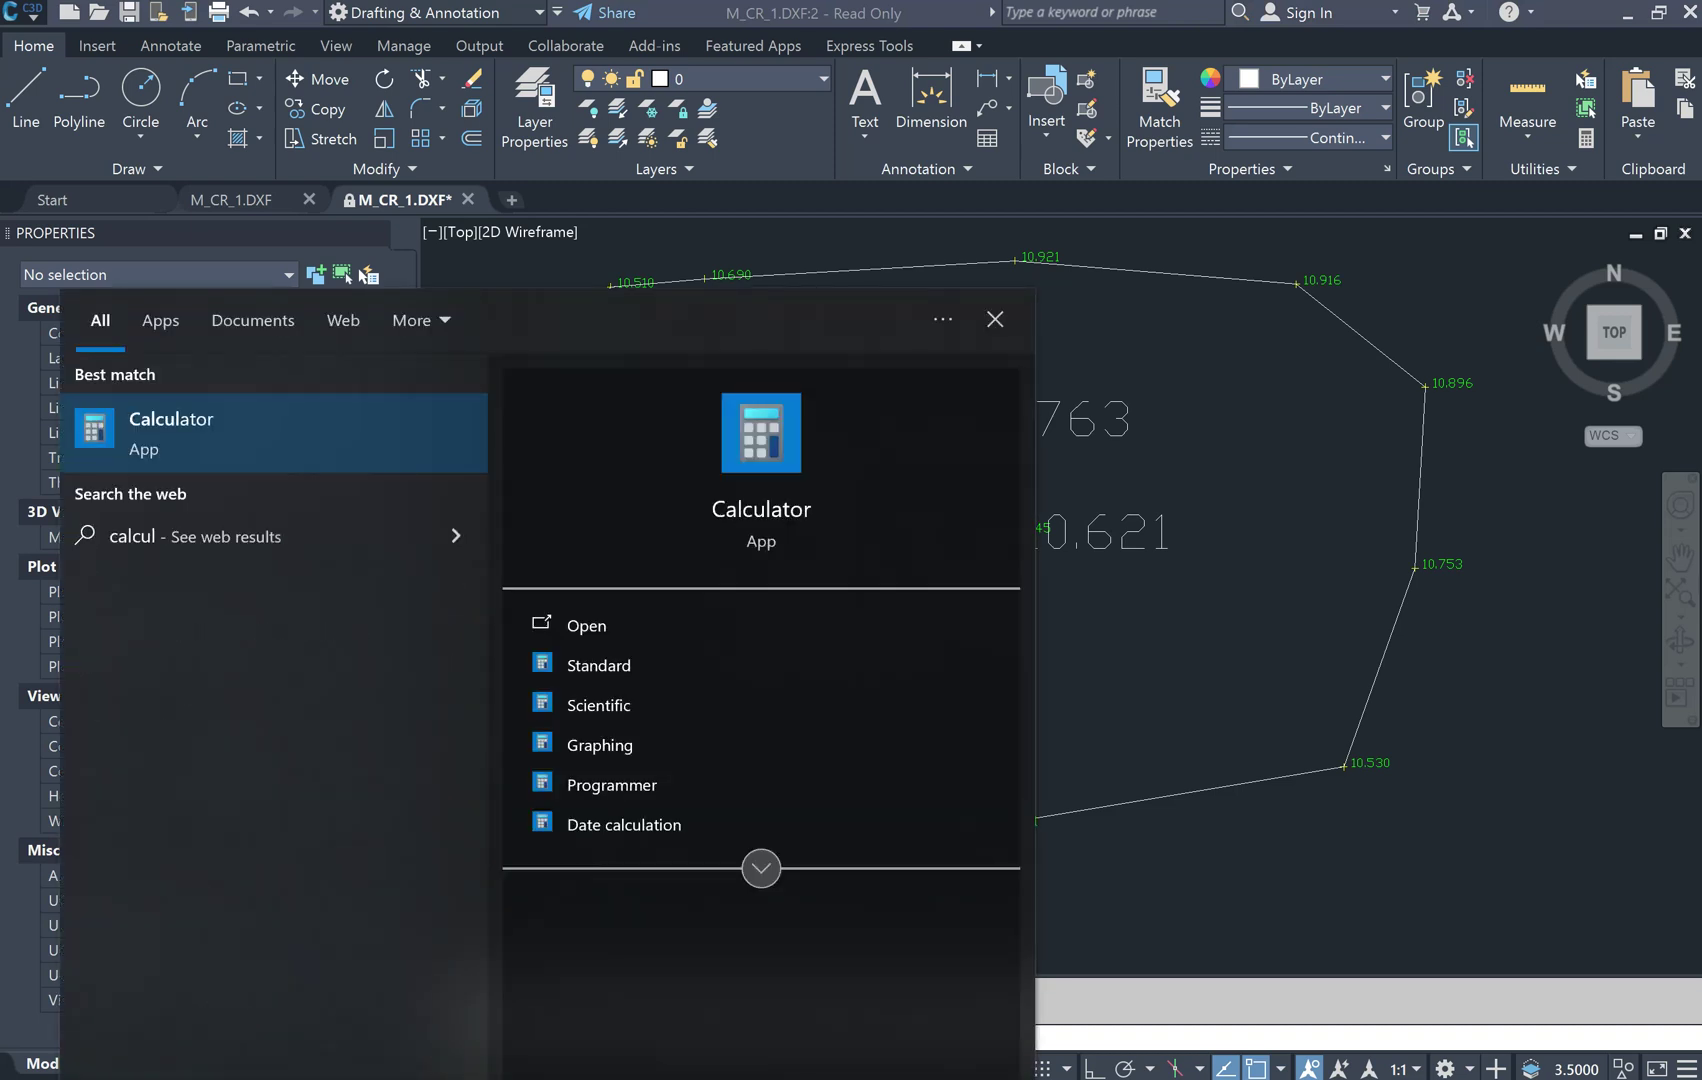
key("Return")
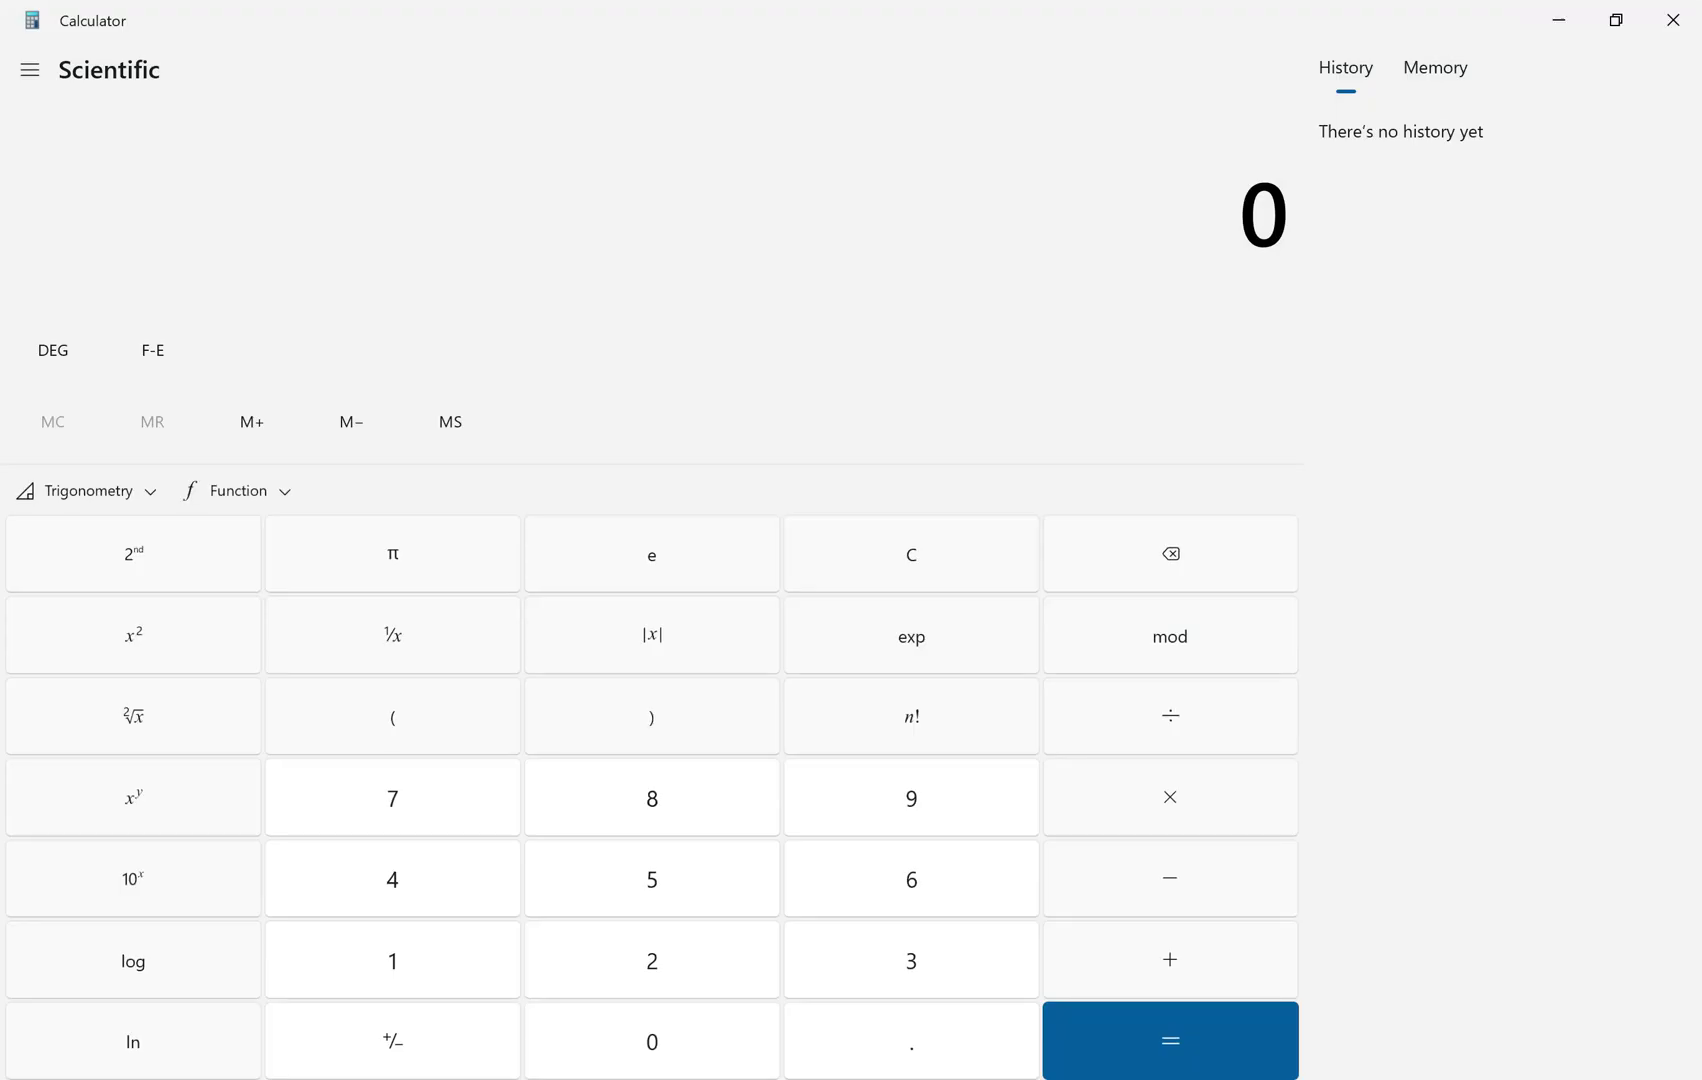
left_click(1615, 20)
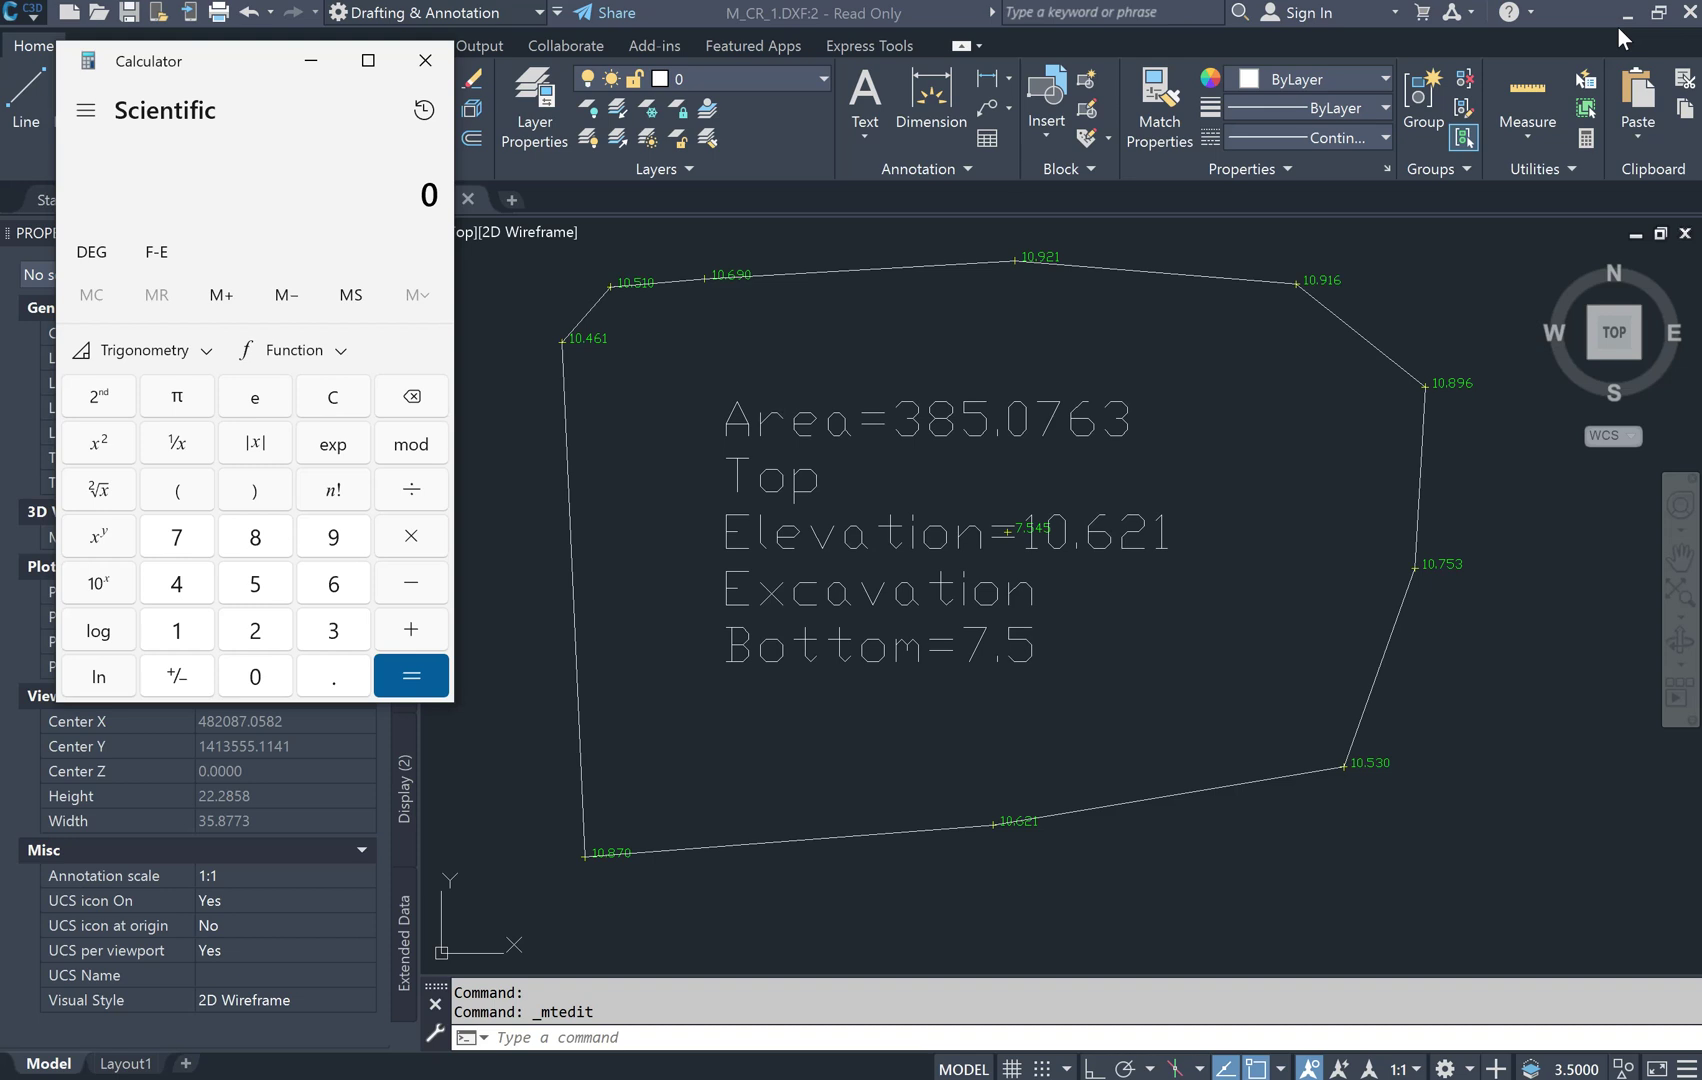
Calculate the excavation depth by subtracting the bottom level 7.5 from the top elevation 10.621
type("10.621")
key("minus")
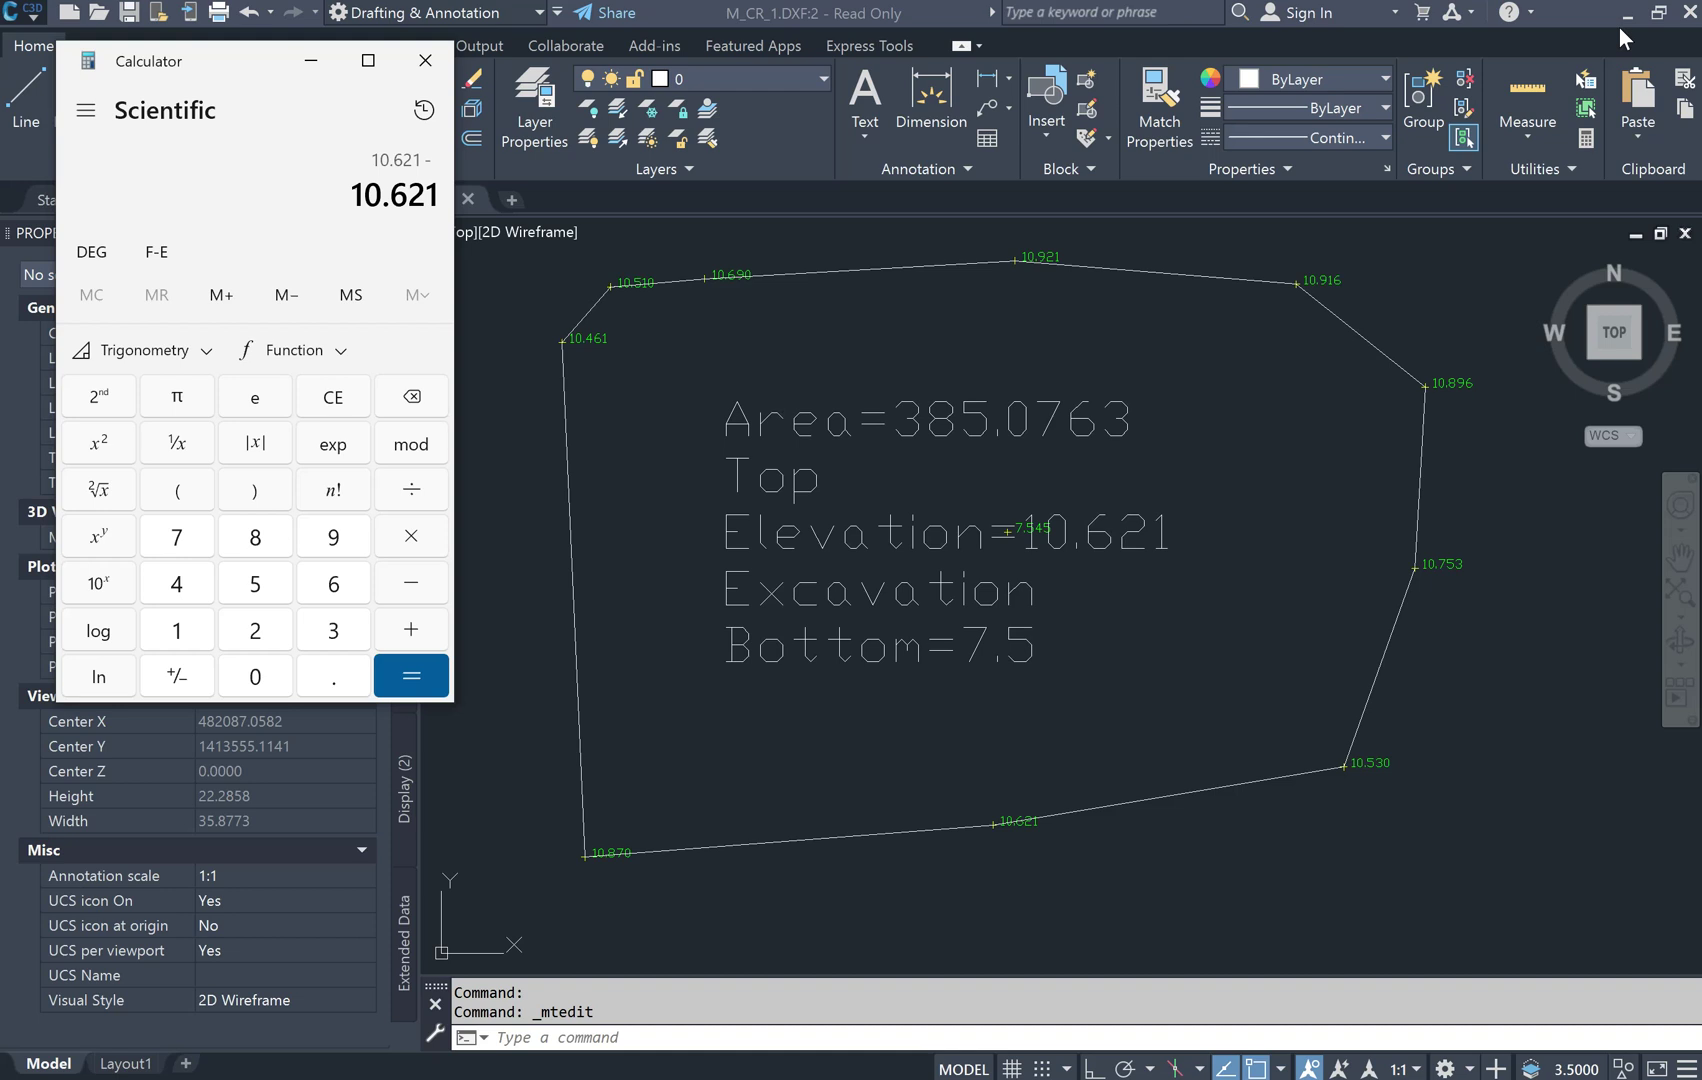
type("7.5")
key("Return")
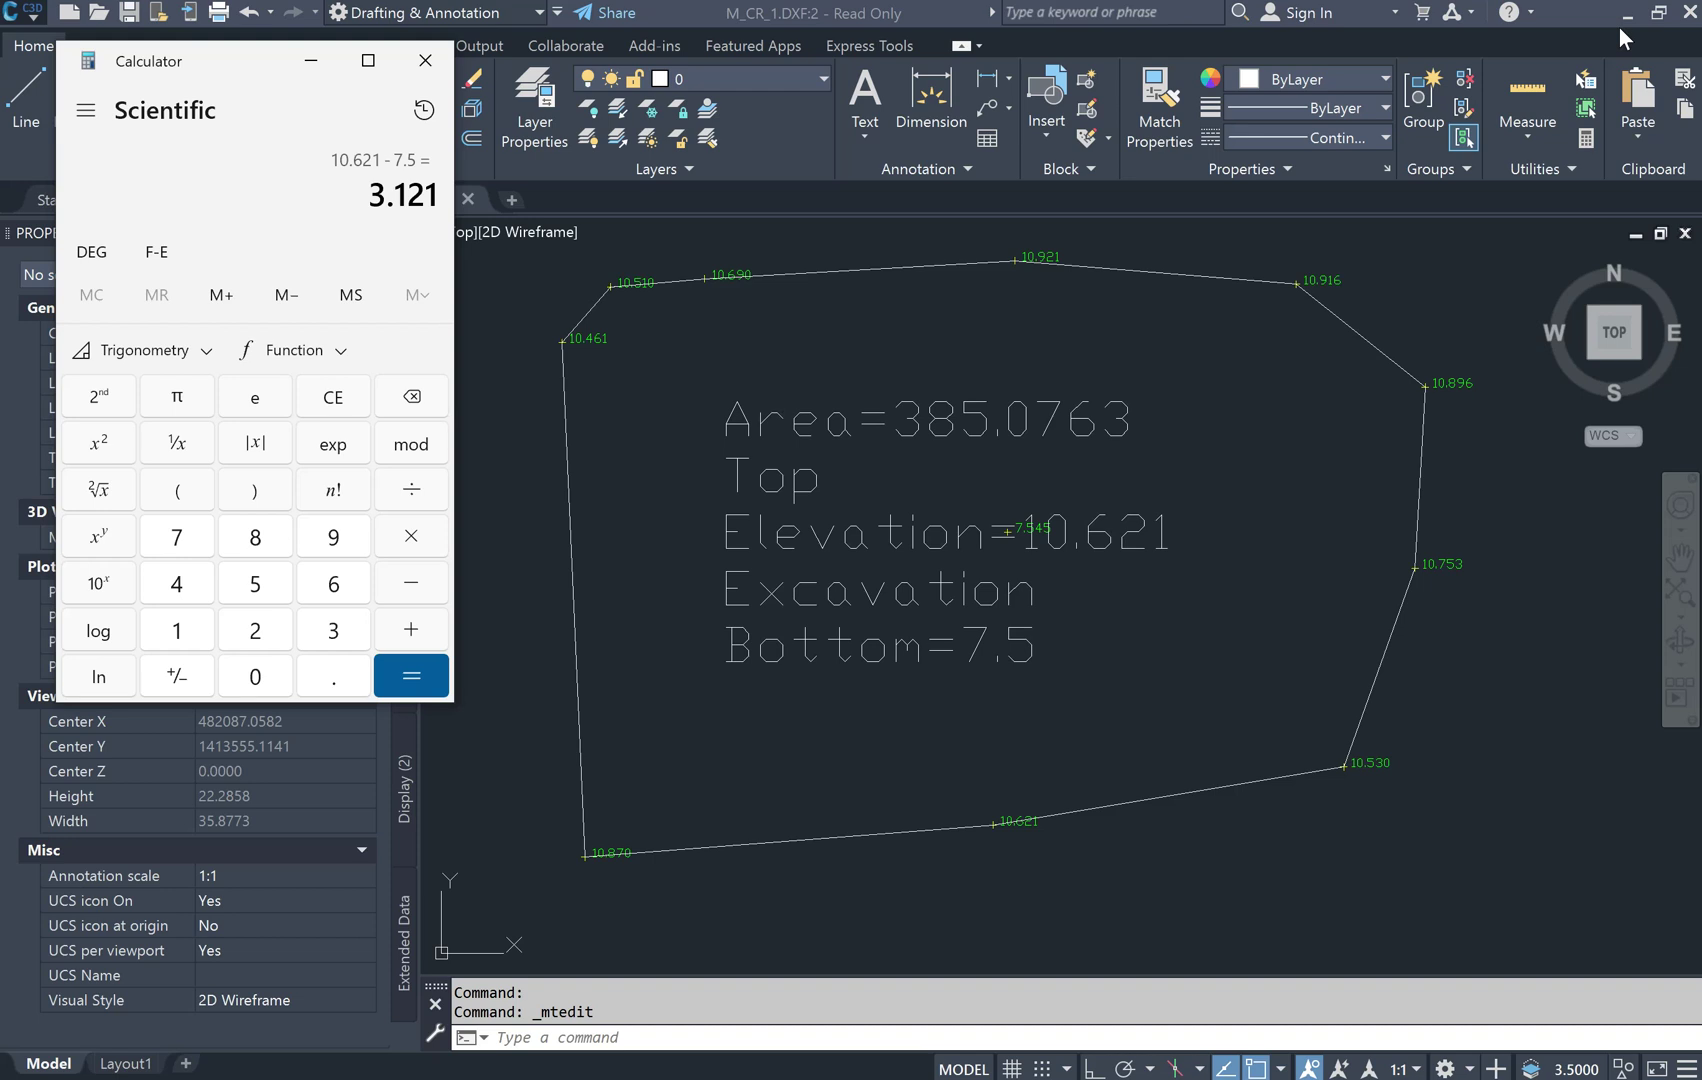
Multiply the excavation depth by the area 385.0763 and copy the resulting volume
key("asterisk")
type("385")
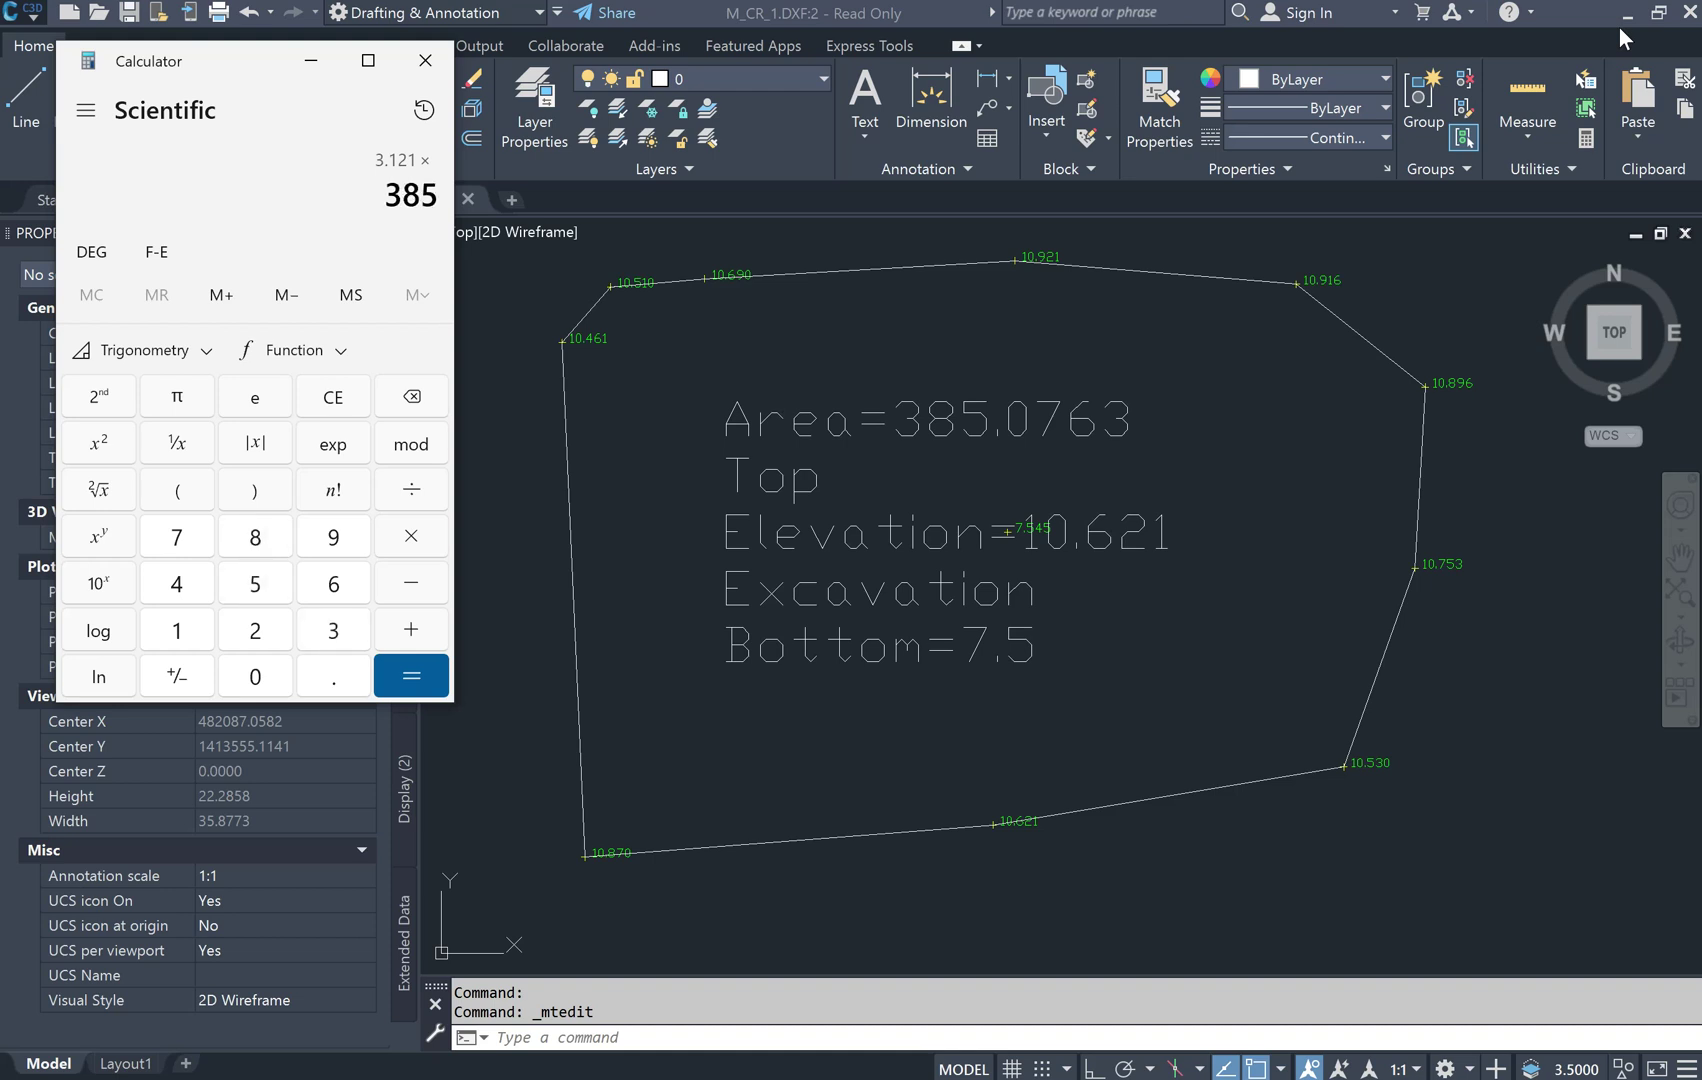
type(".07")
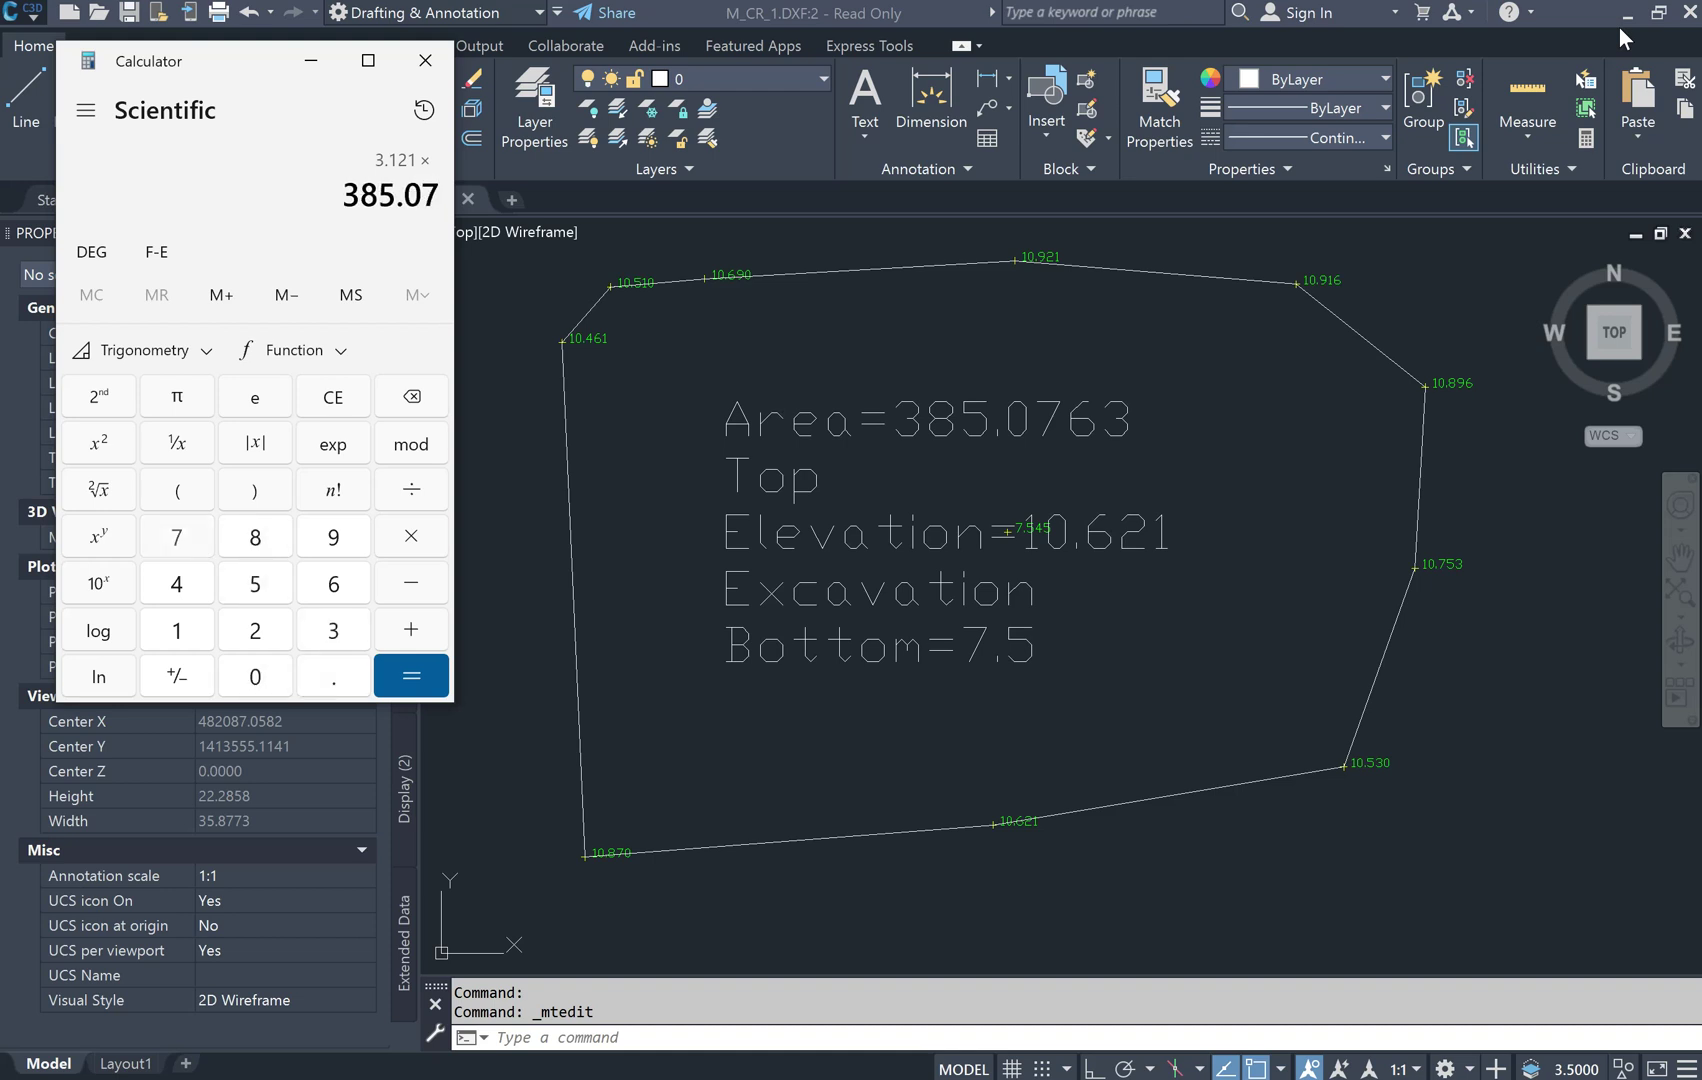
type("63")
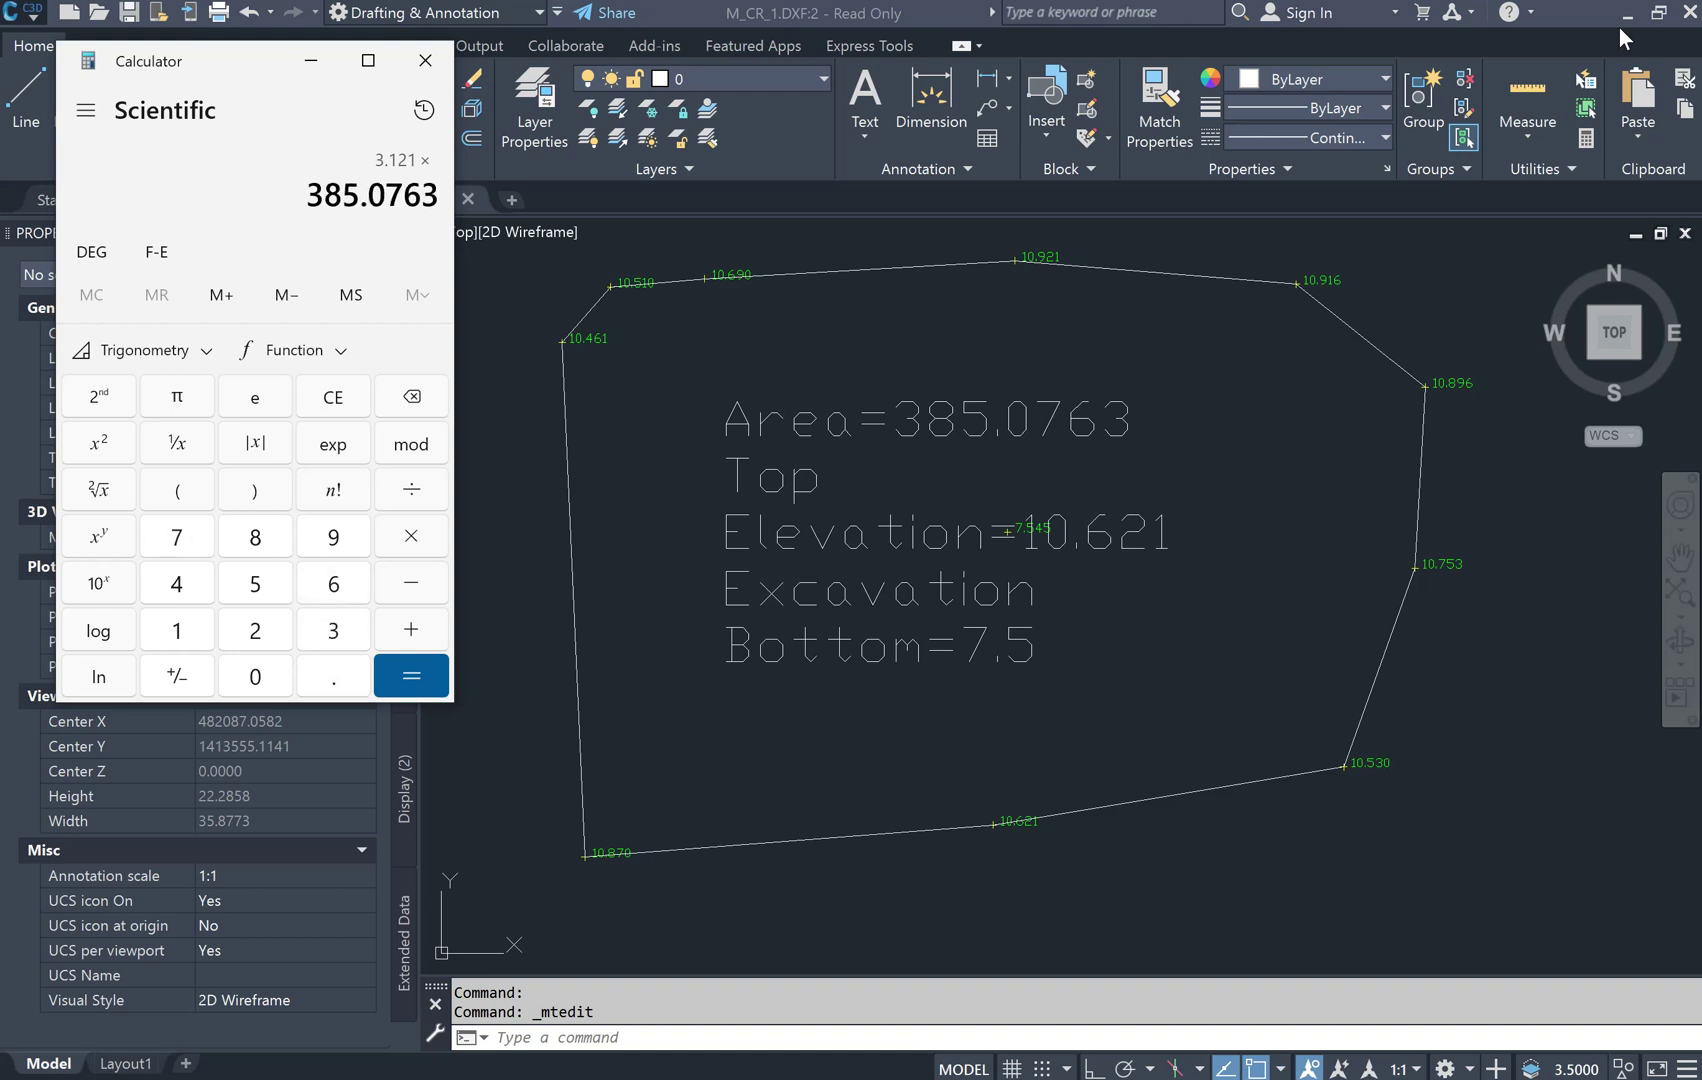
key("Return")
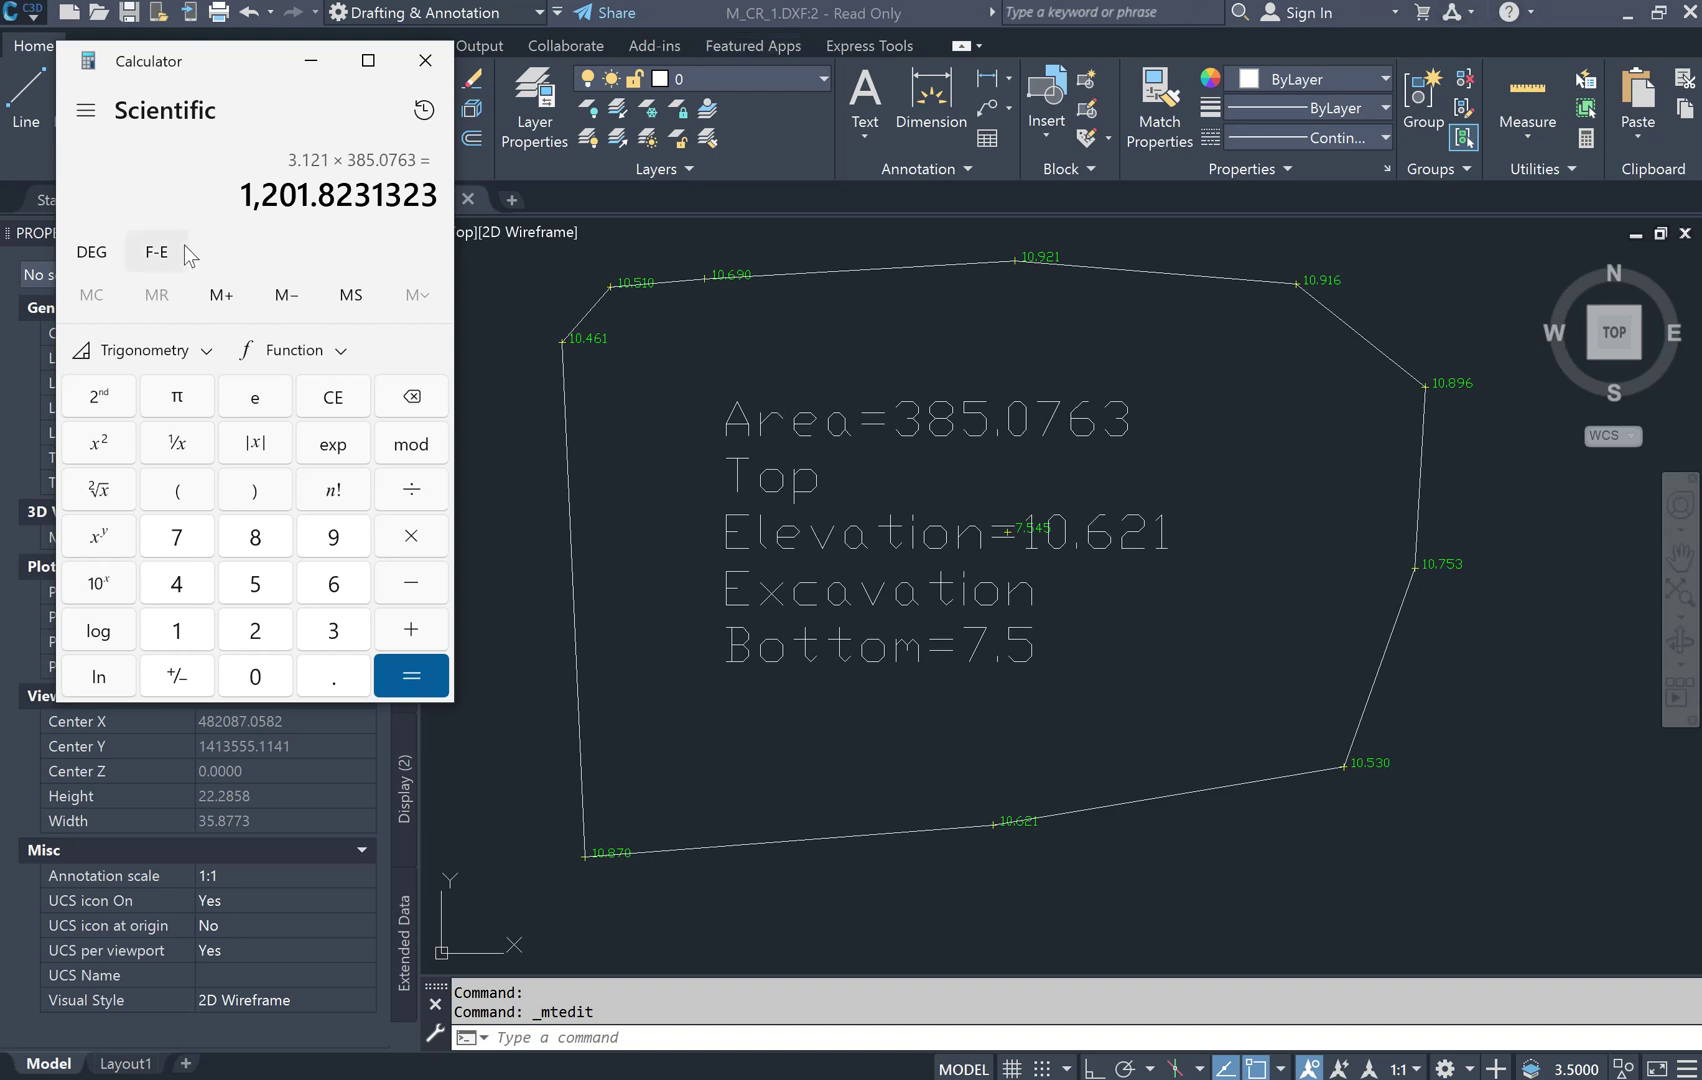
left_click_drag(240, 200, 460, 203)
key("ctrl+c")
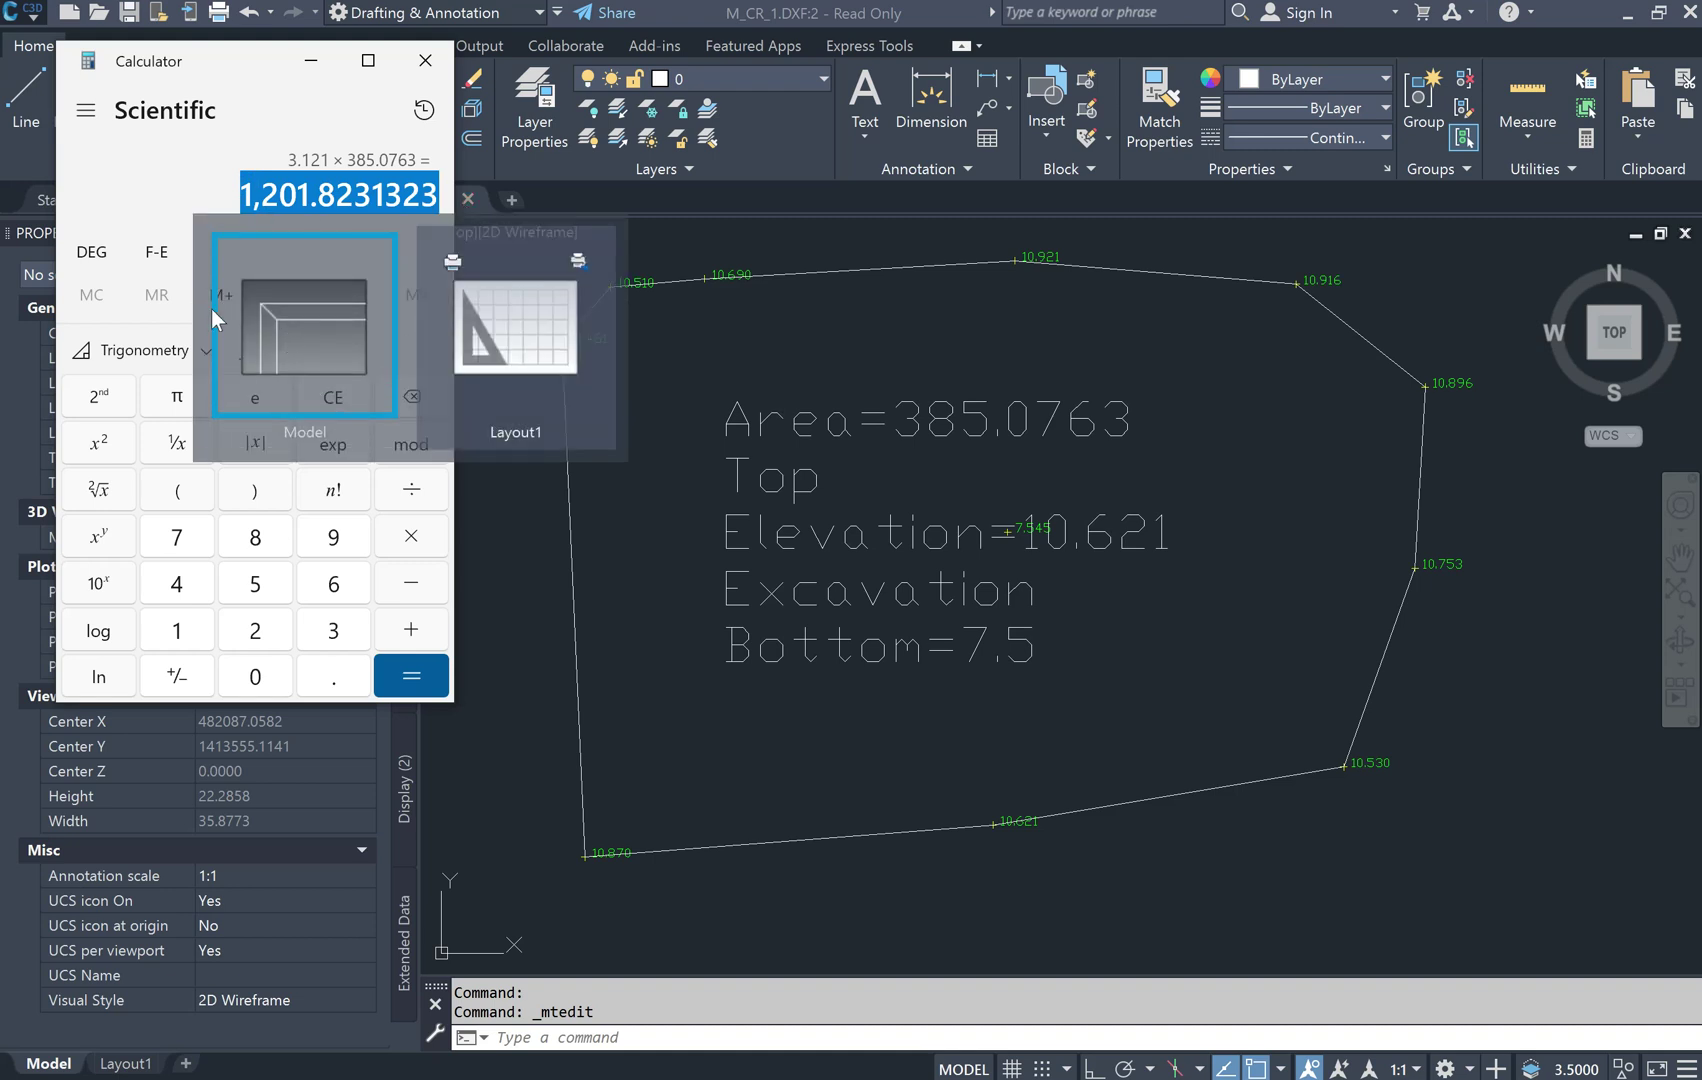
Add a "Vollum=" line to the drawing's note below the excavation bottom level and paste the copied volume after it
left_click(968, 628)
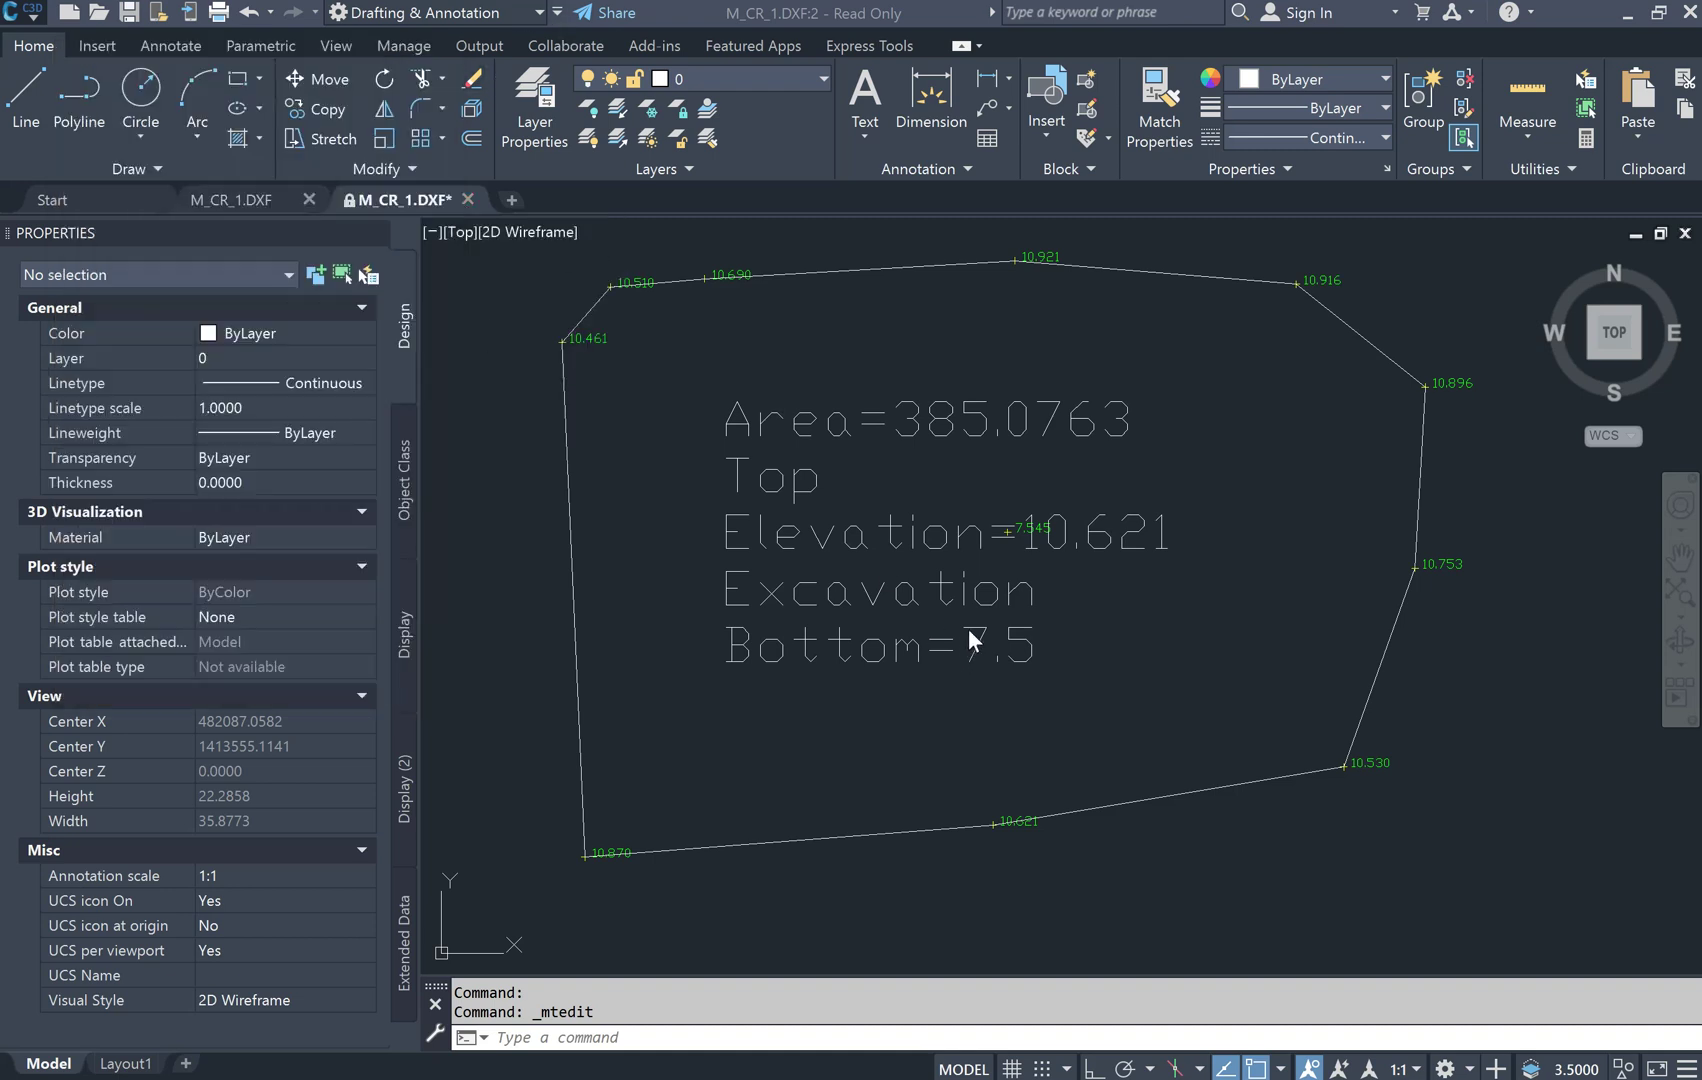
left_click(880, 640)
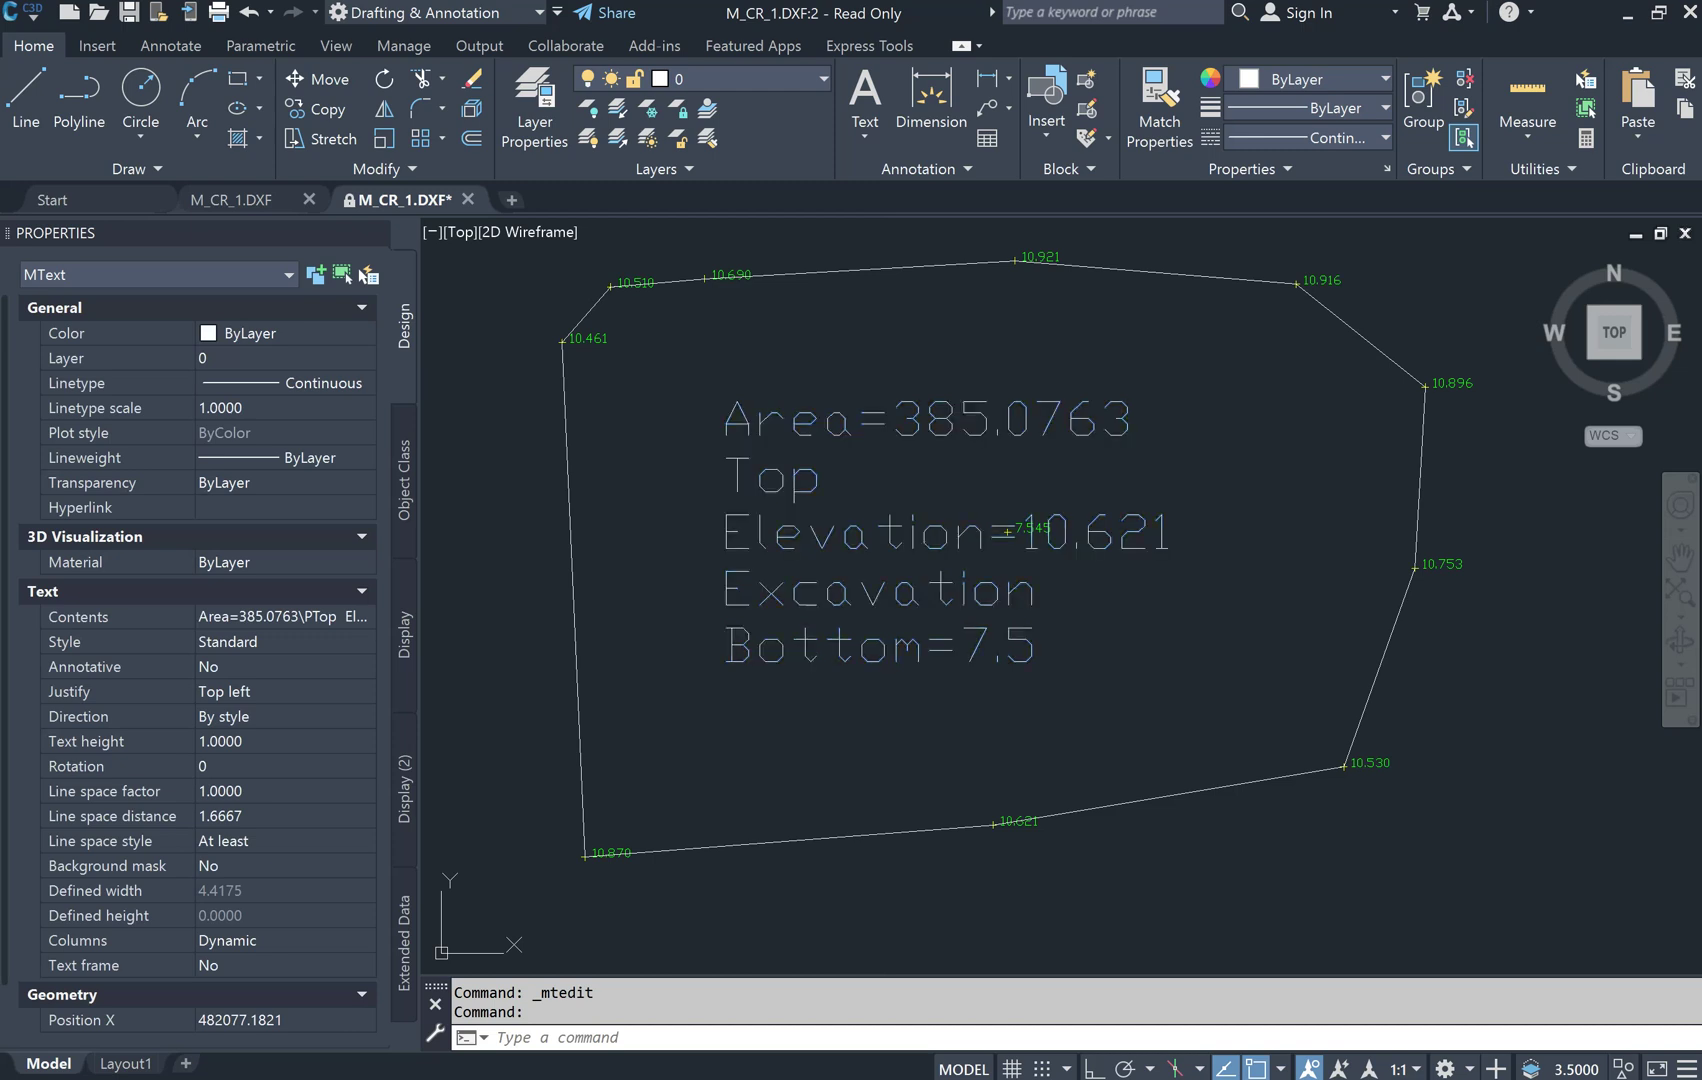
key("Right")
key("Right")
key("Right")
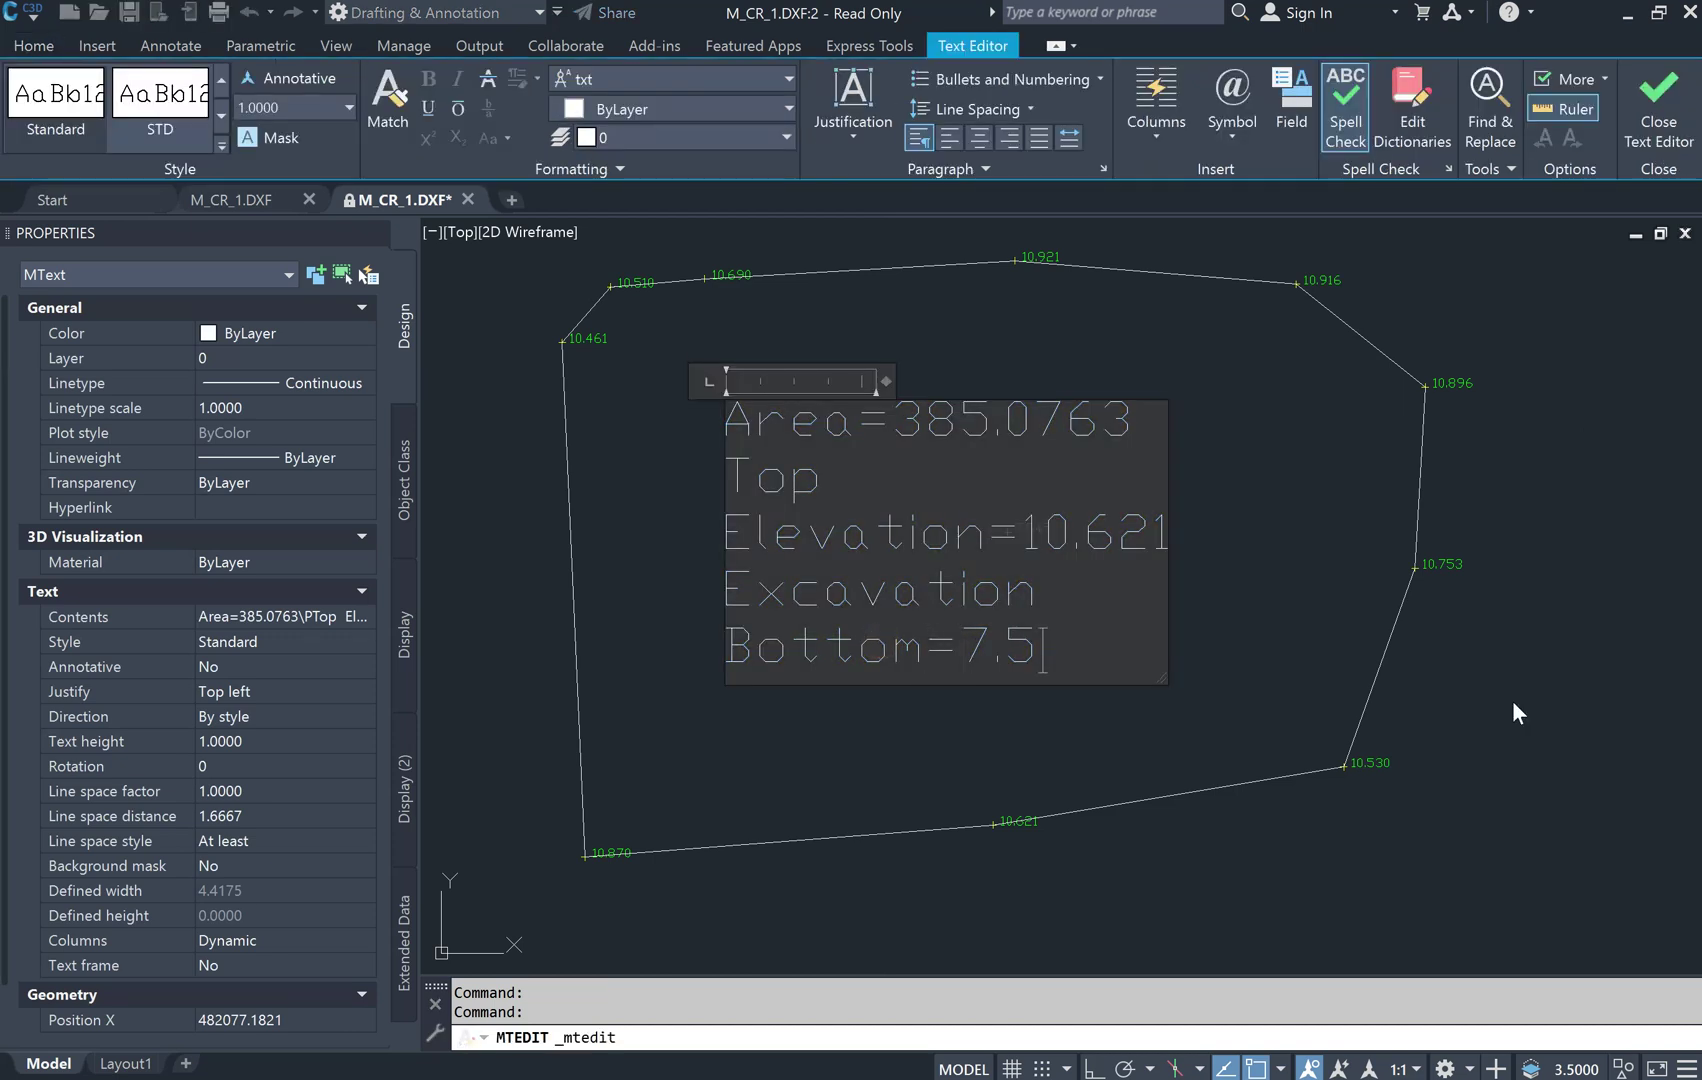
key("Return")
type("Vol")
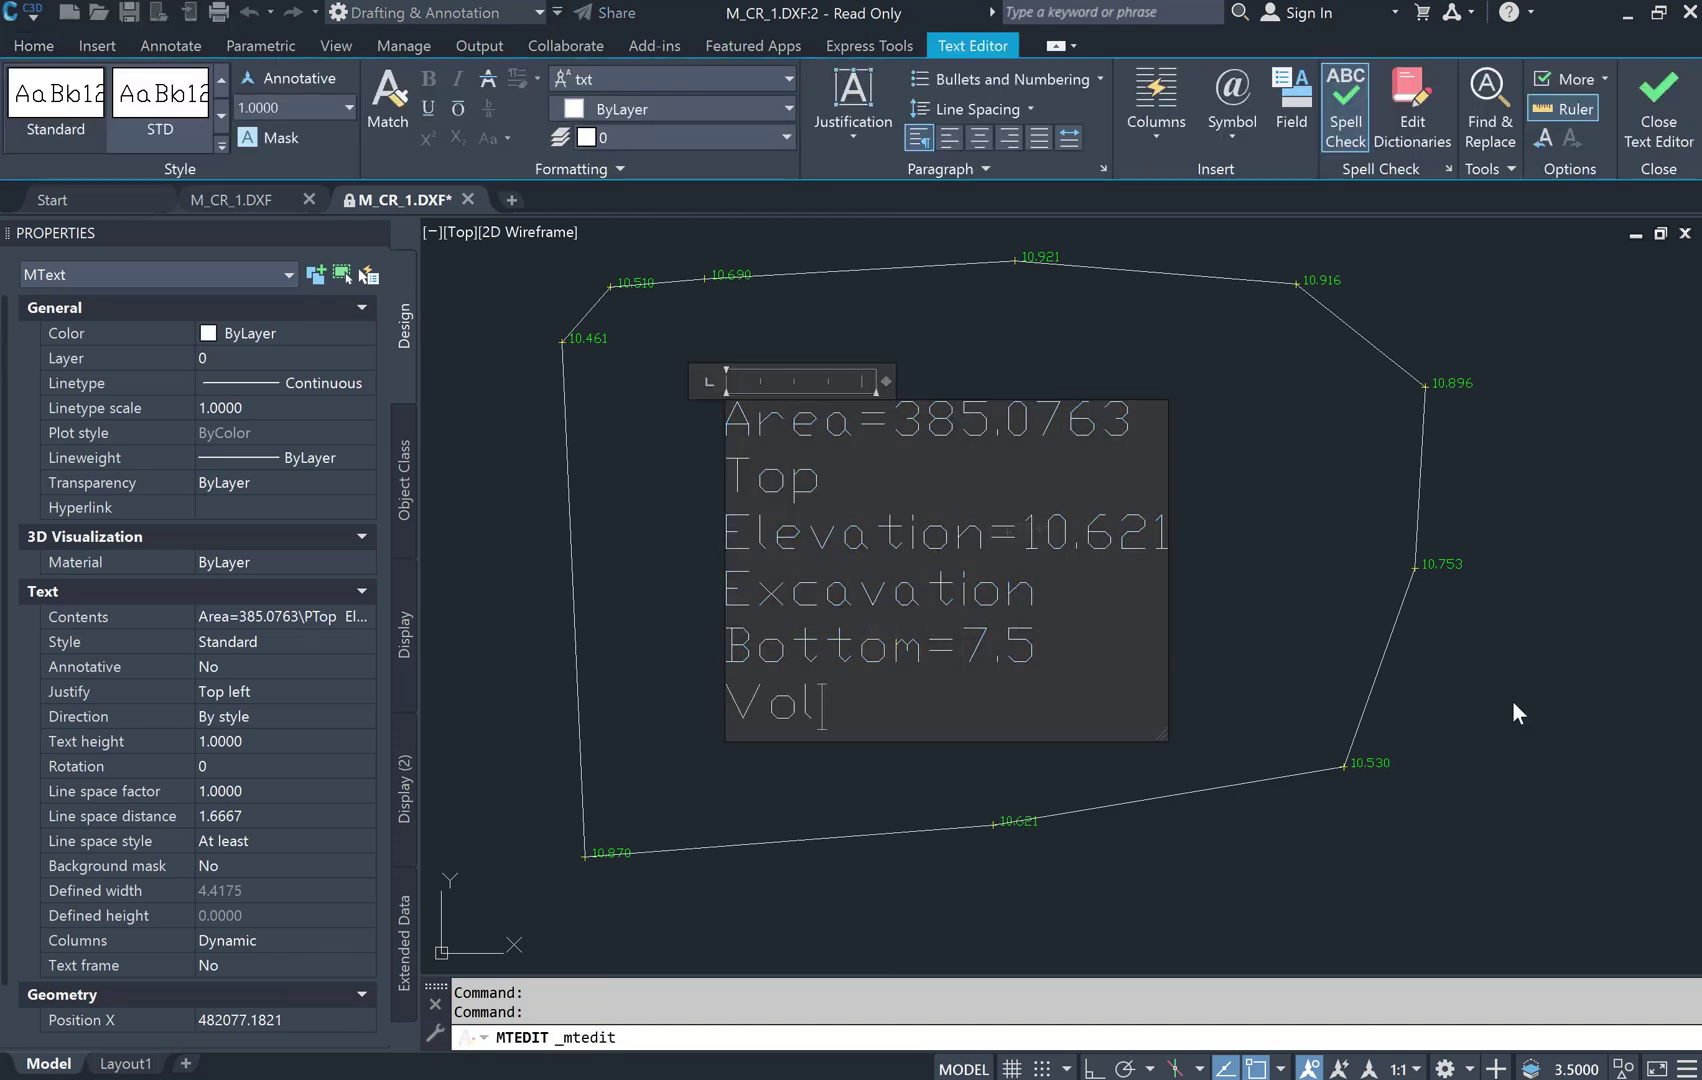
type("lum=")
key("ctrl+v")
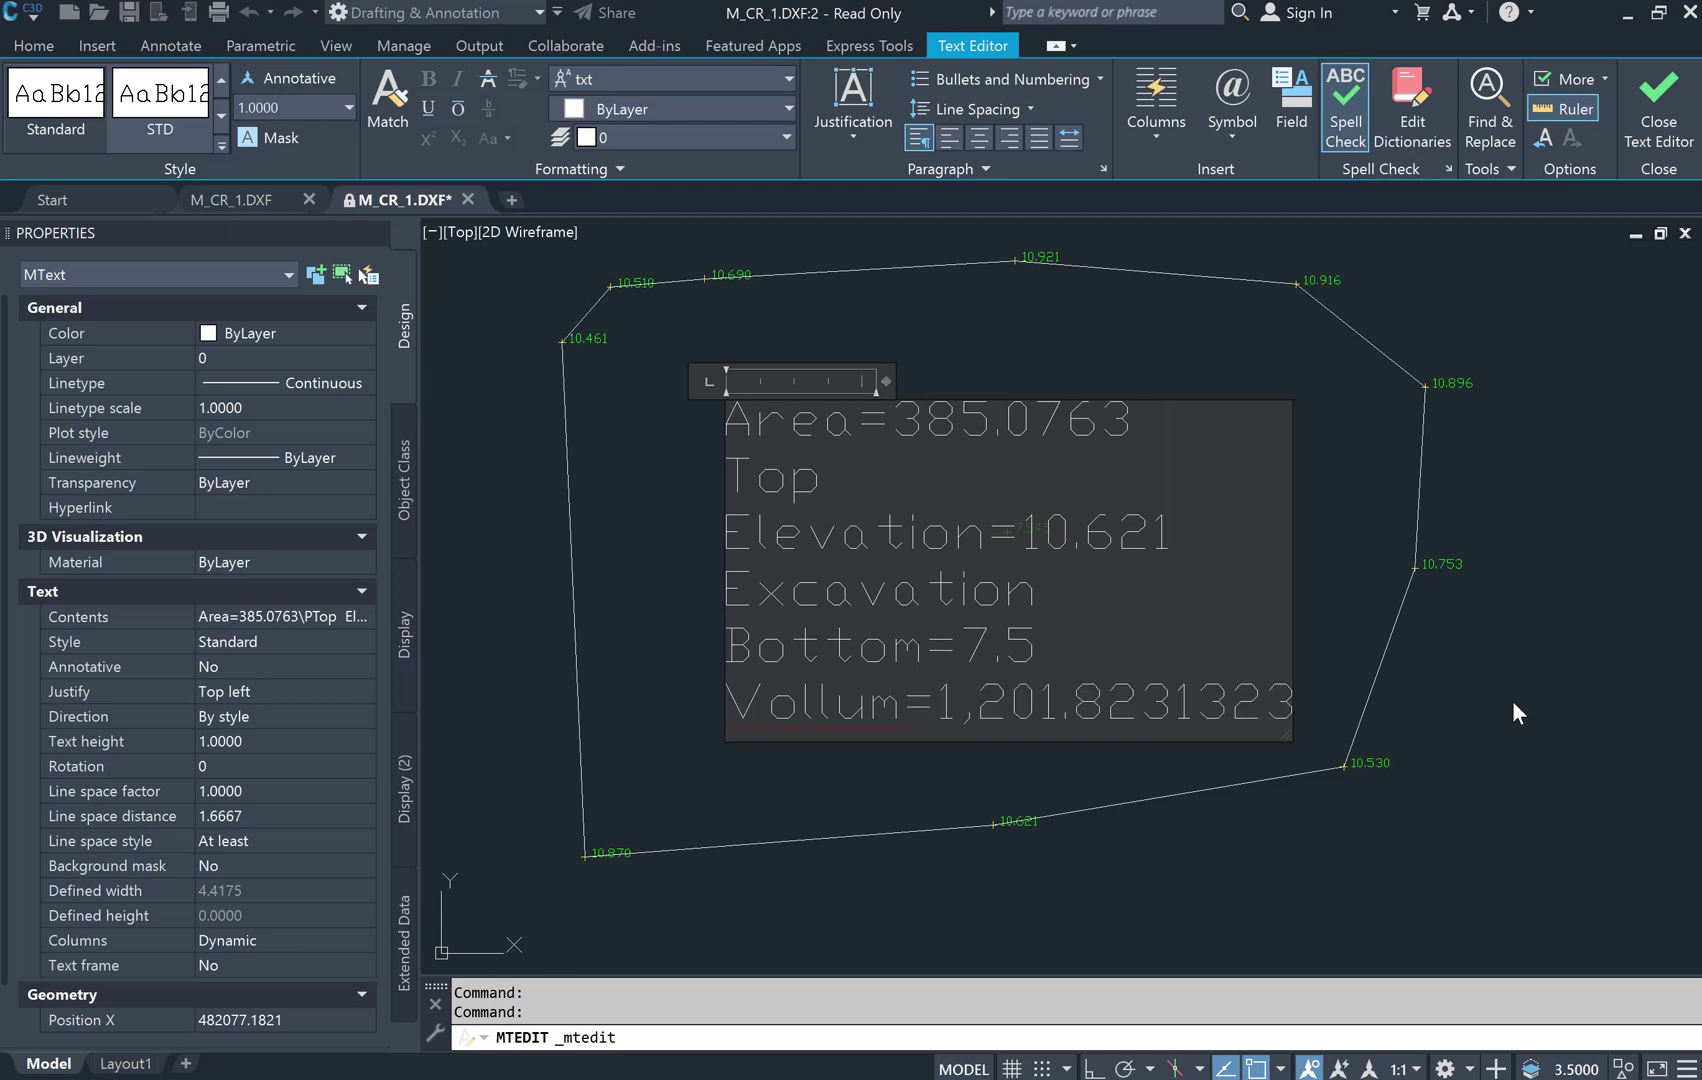
Shorten the volume in the note to 1,201.823 and append the unit m with the Cubed symbol
key("BackSpace")
key("BackSpace")
key("BackSpace")
key("BackSpace")
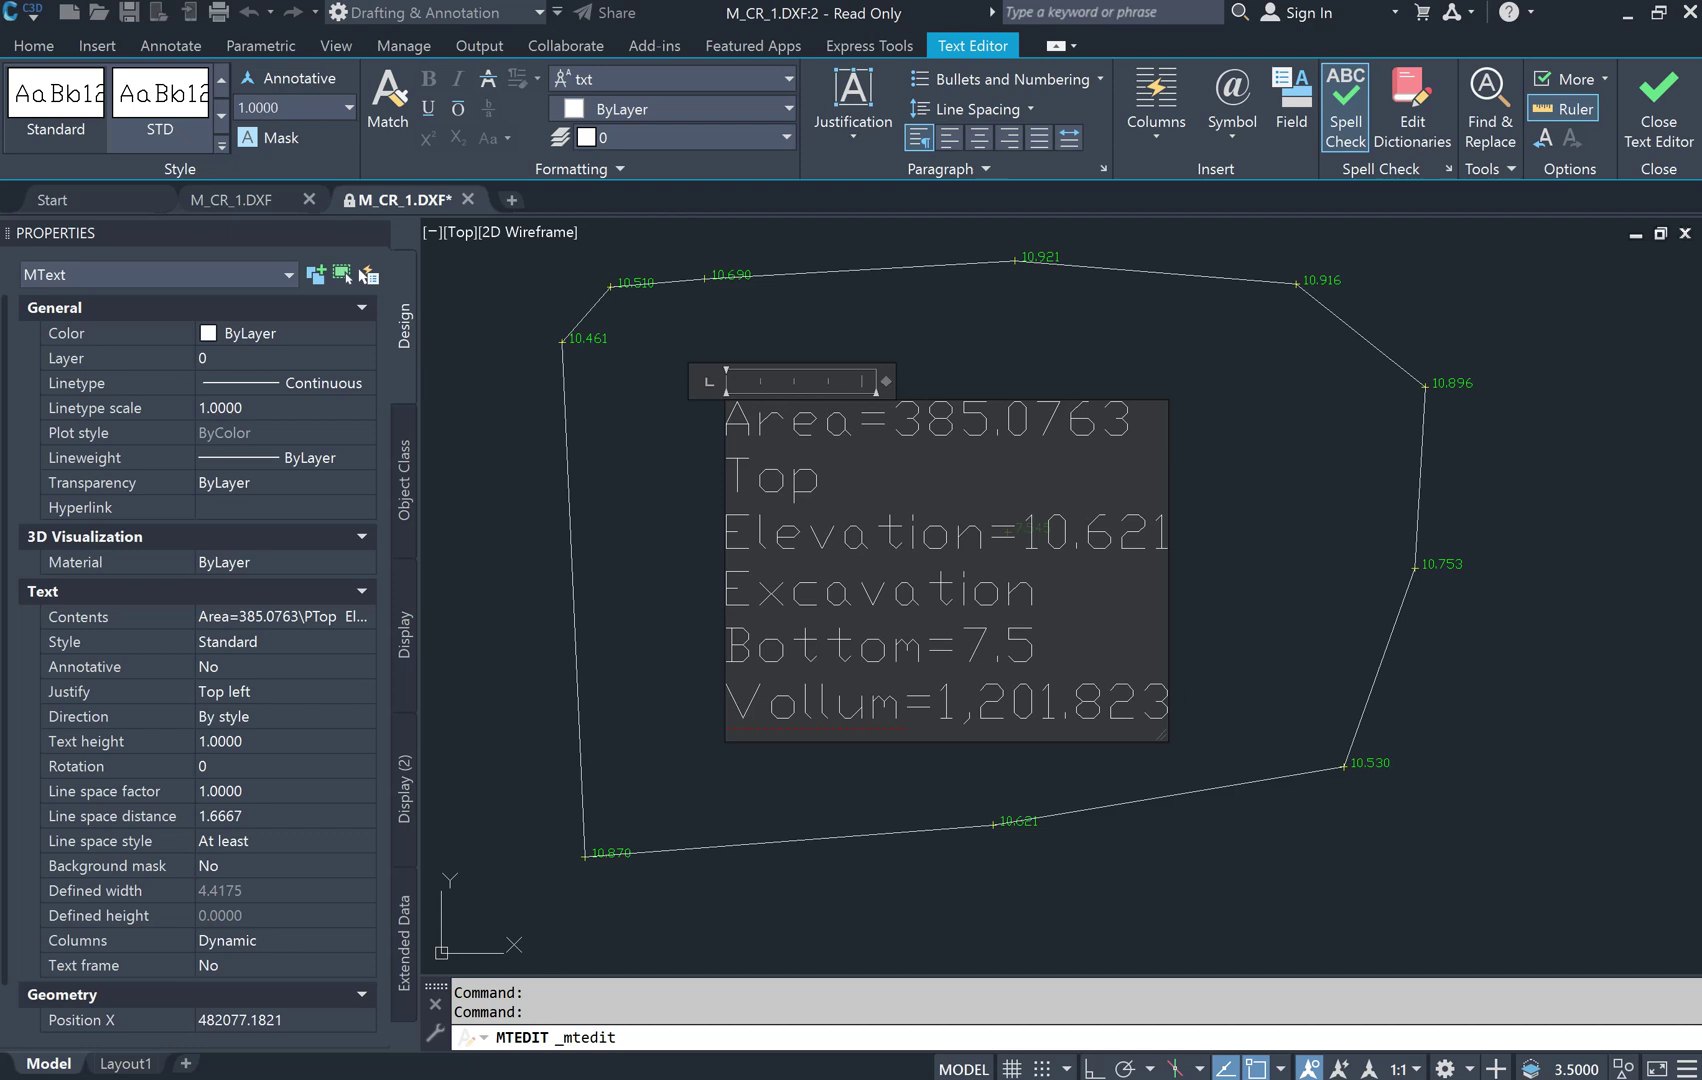
type("m")
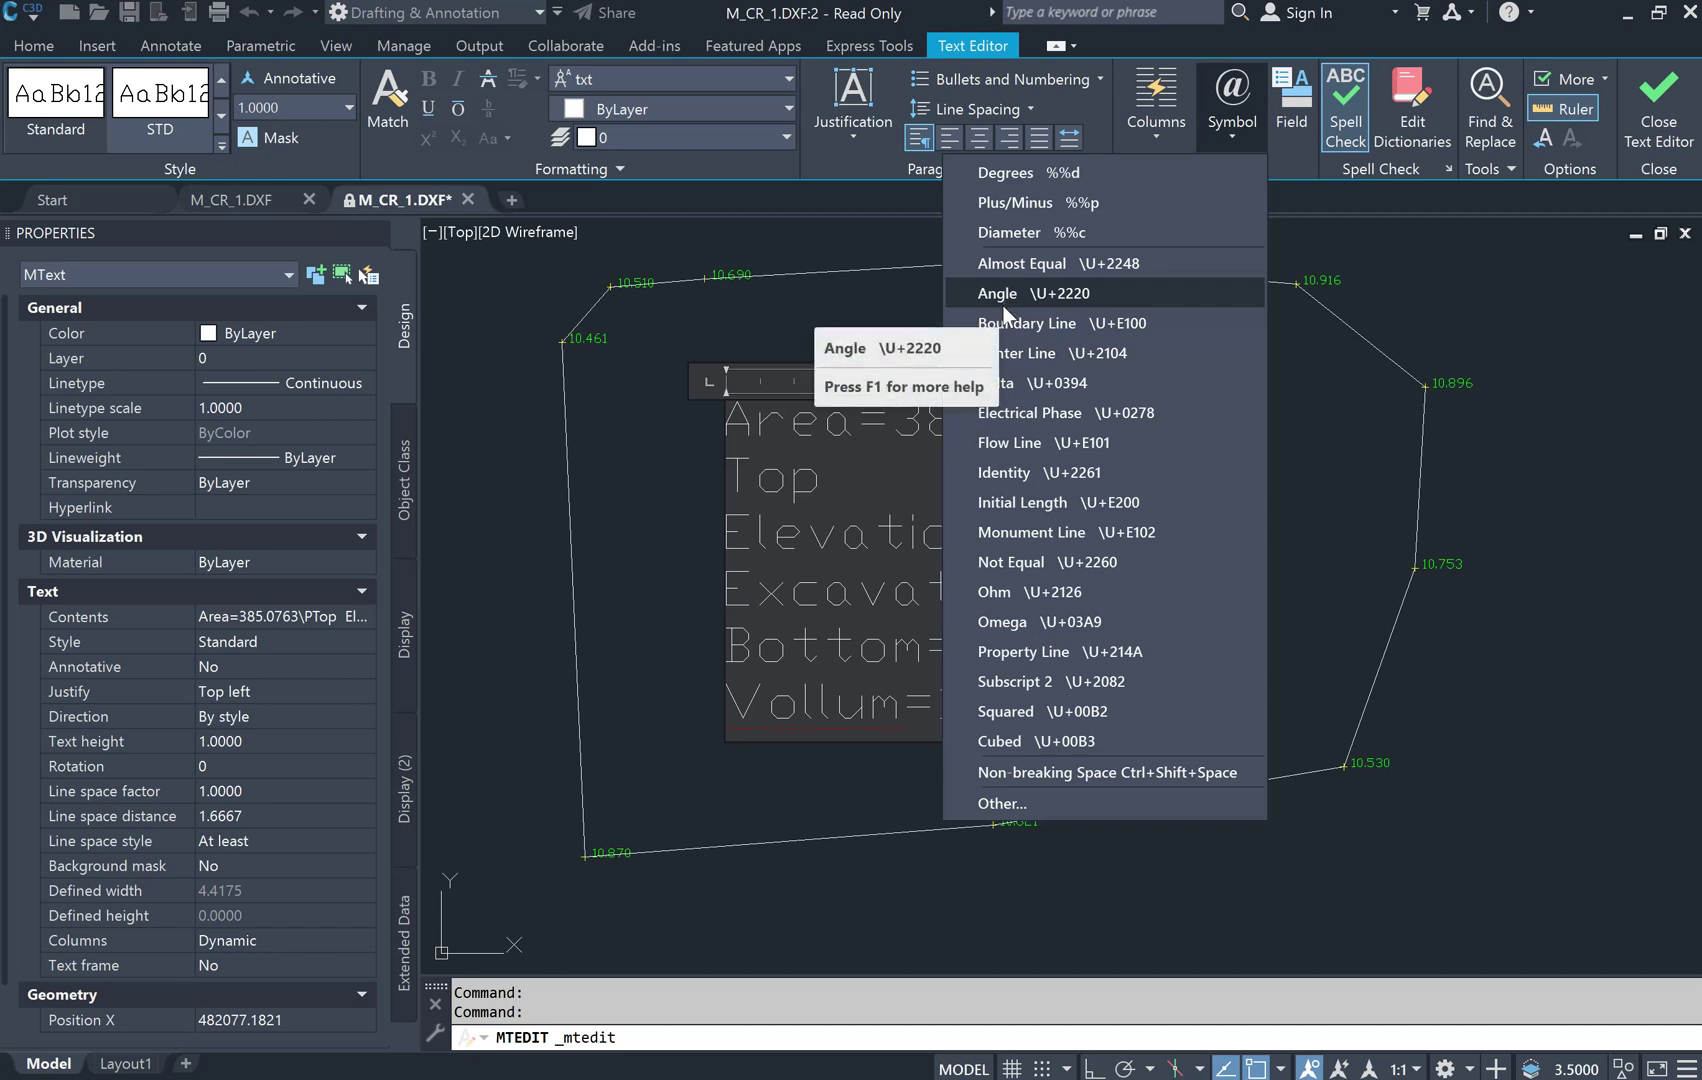
left_click(996, 745)
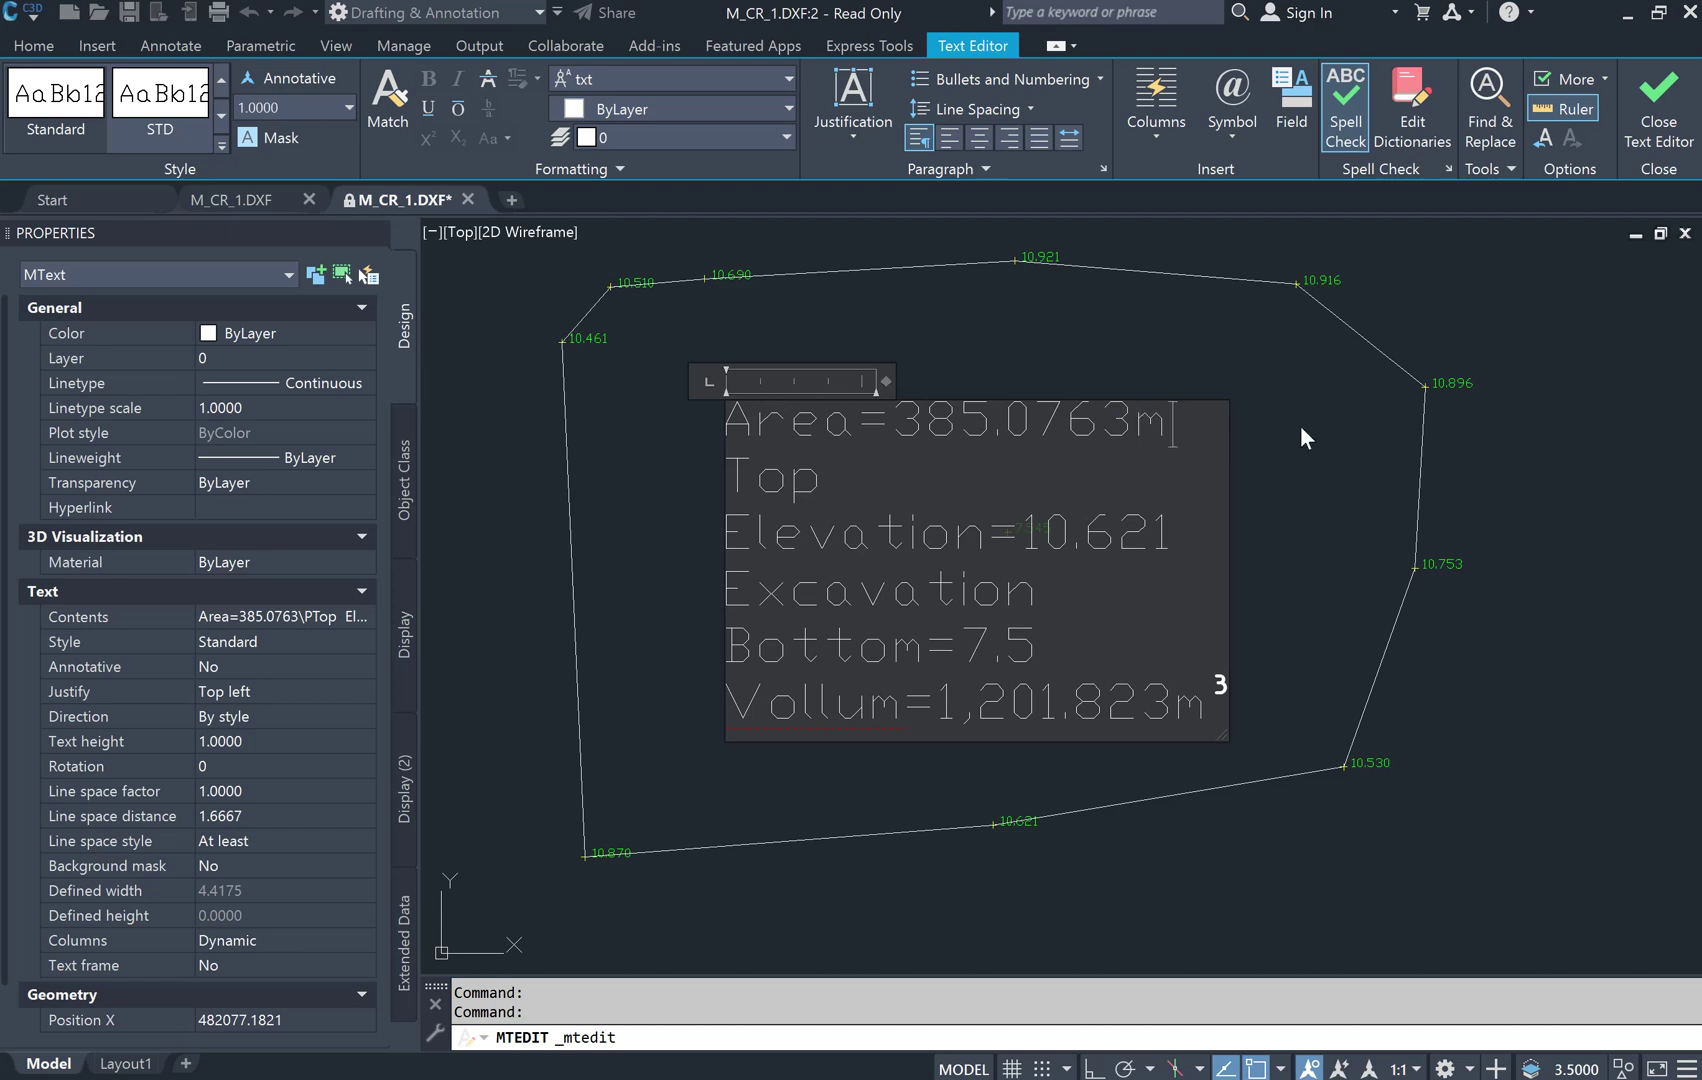
Append the unit m with the Squared symbol to the area value and finish editing the note
left_click(1245, 132)
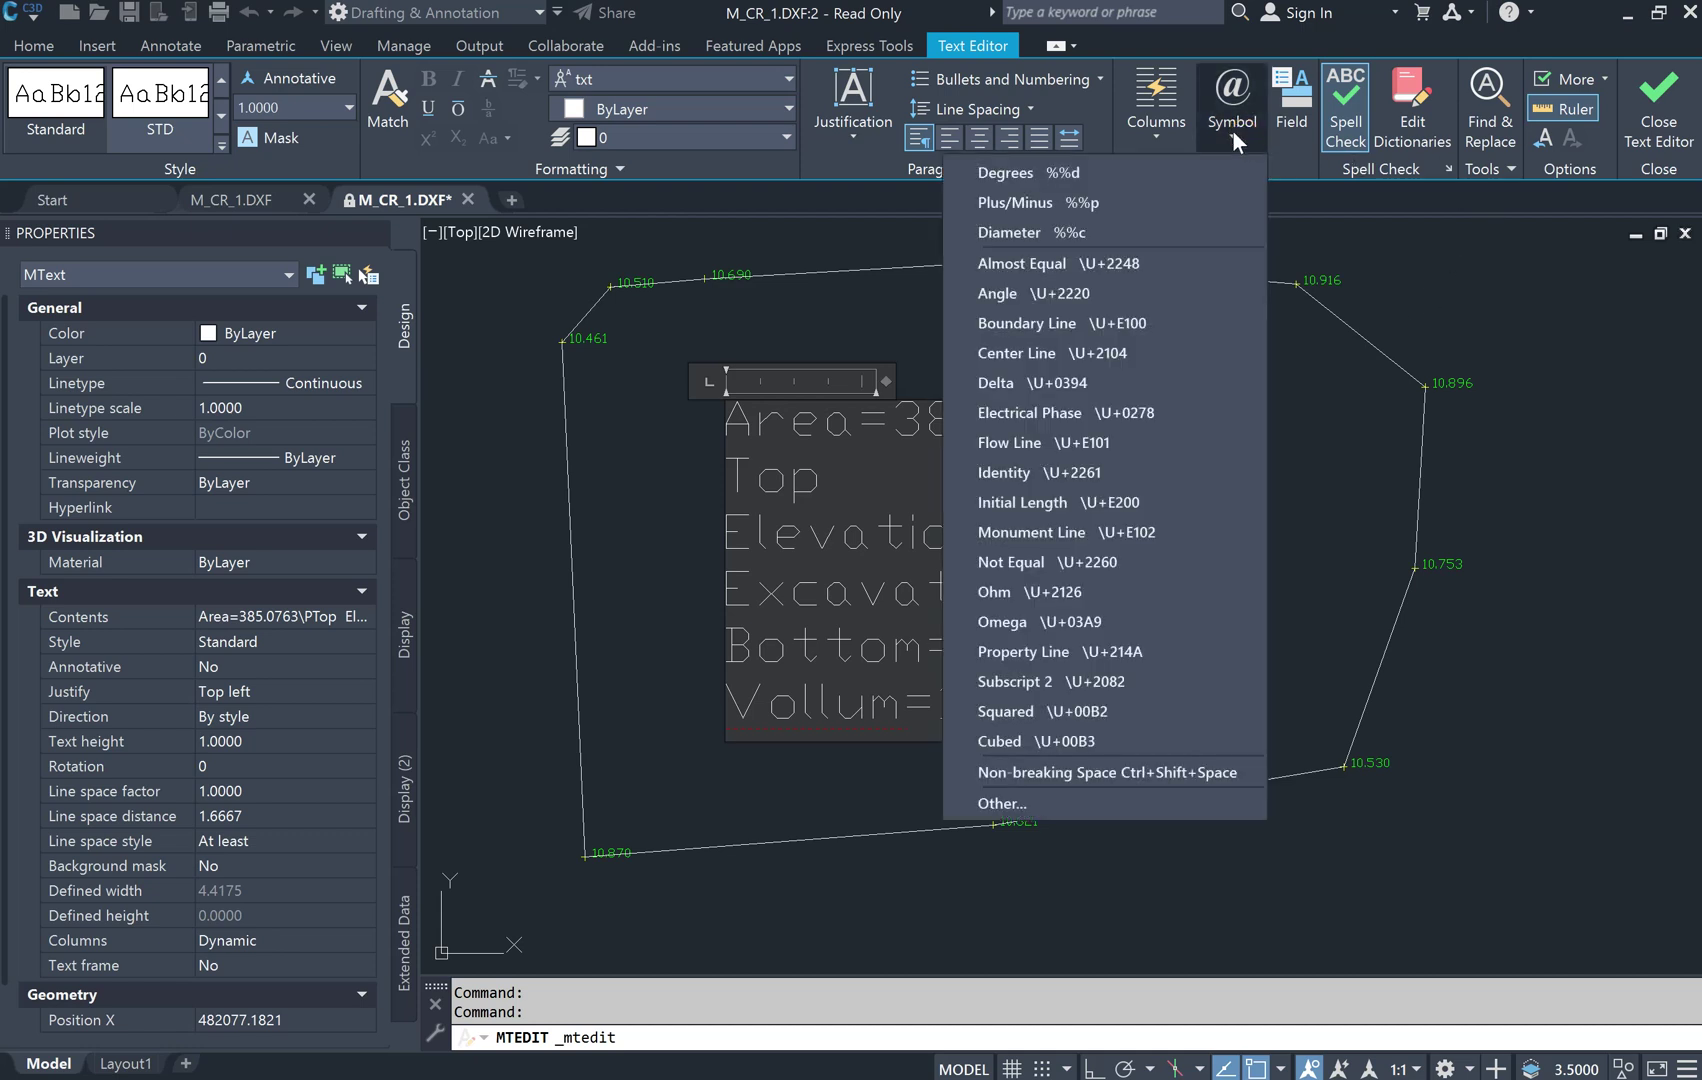
left_click(1006, 711)
left_click(1242, 575)
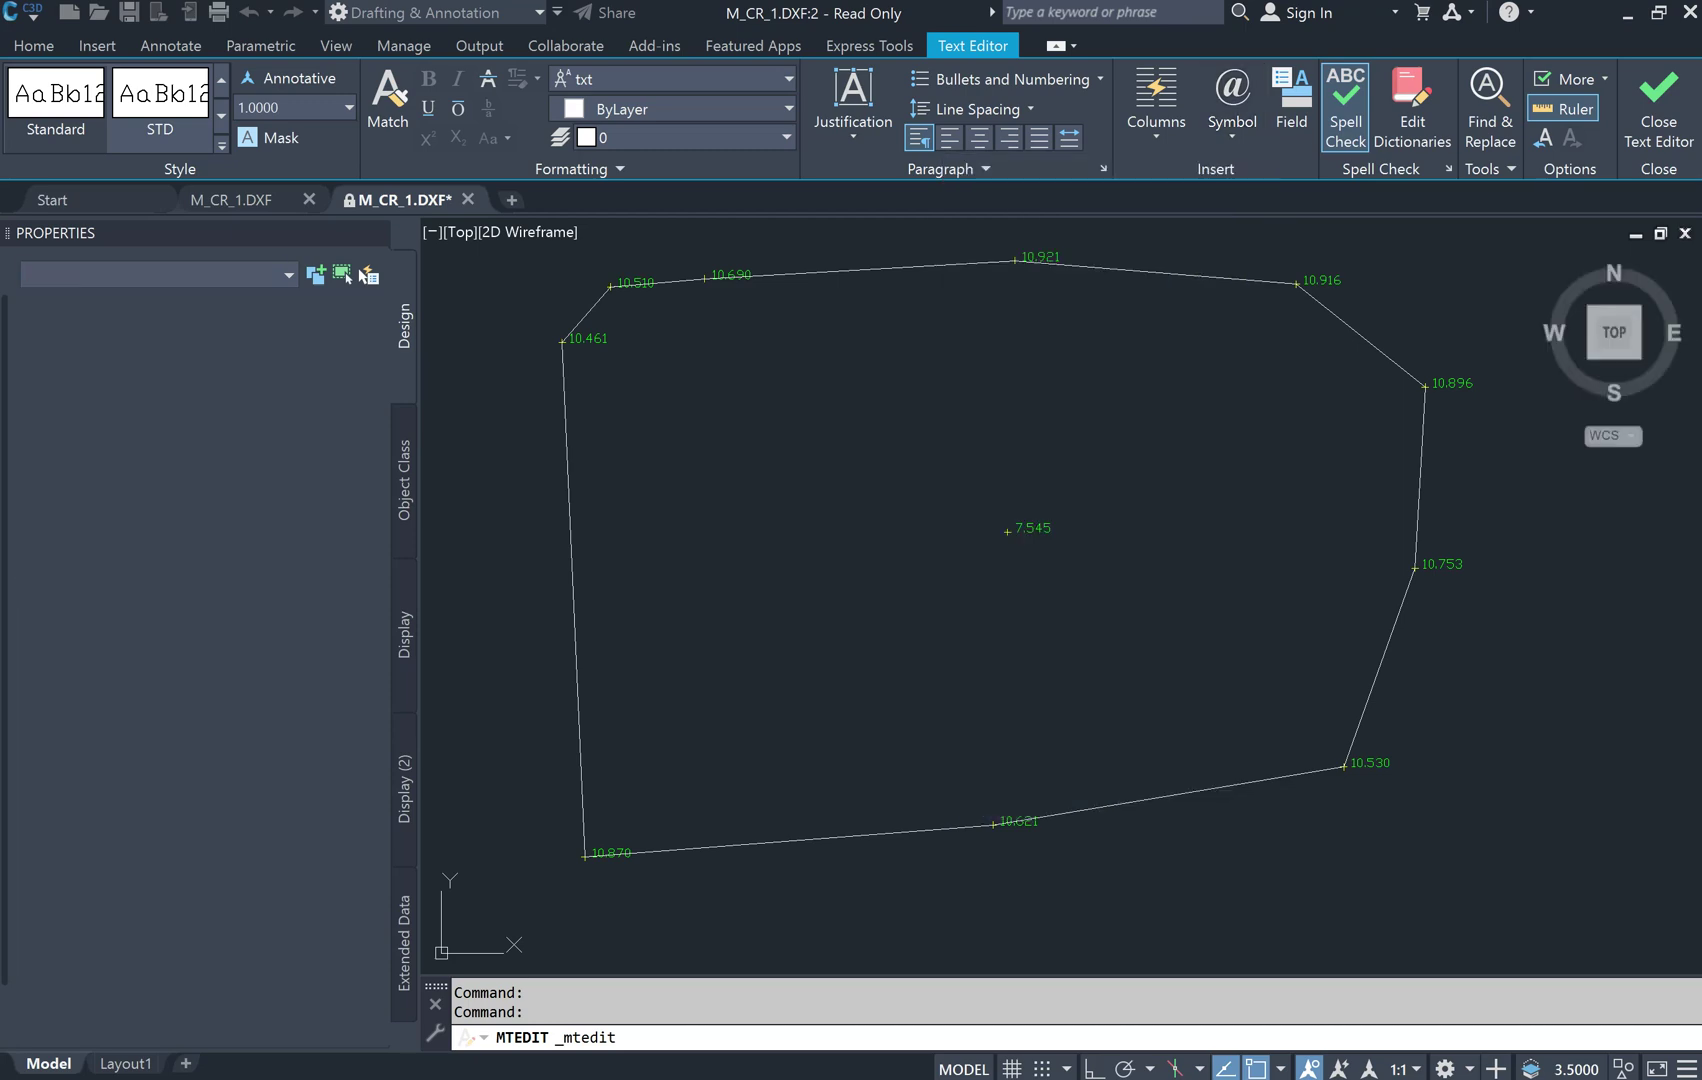